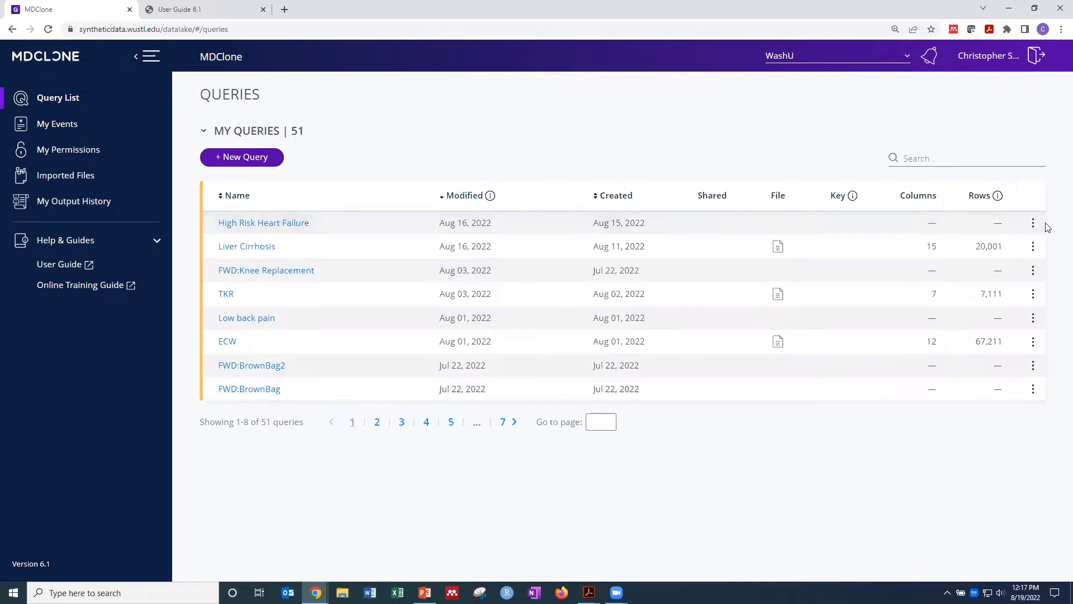
- Check the High Risk Heart Failure query's actions, then open the User Guide from Help & Guides
left_click(1033, 223)
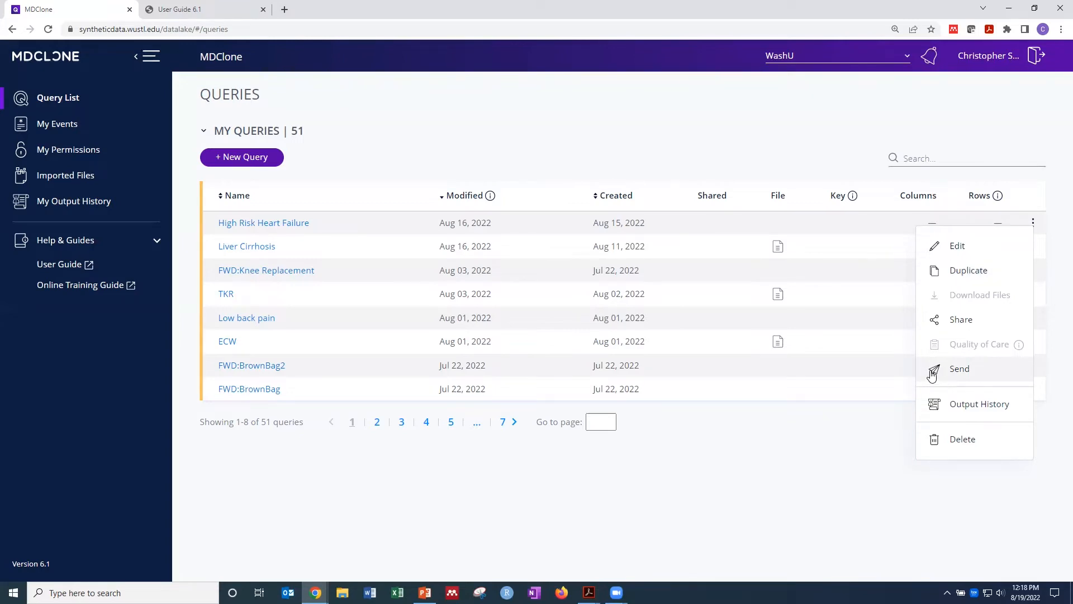
left_click(815, 426)
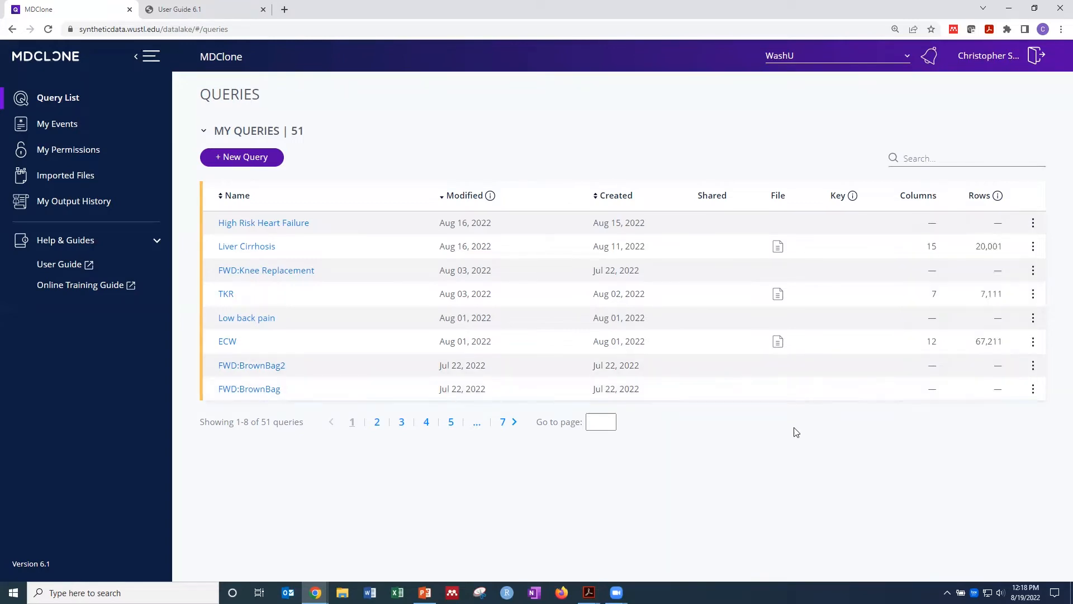
left_click(93, 247)
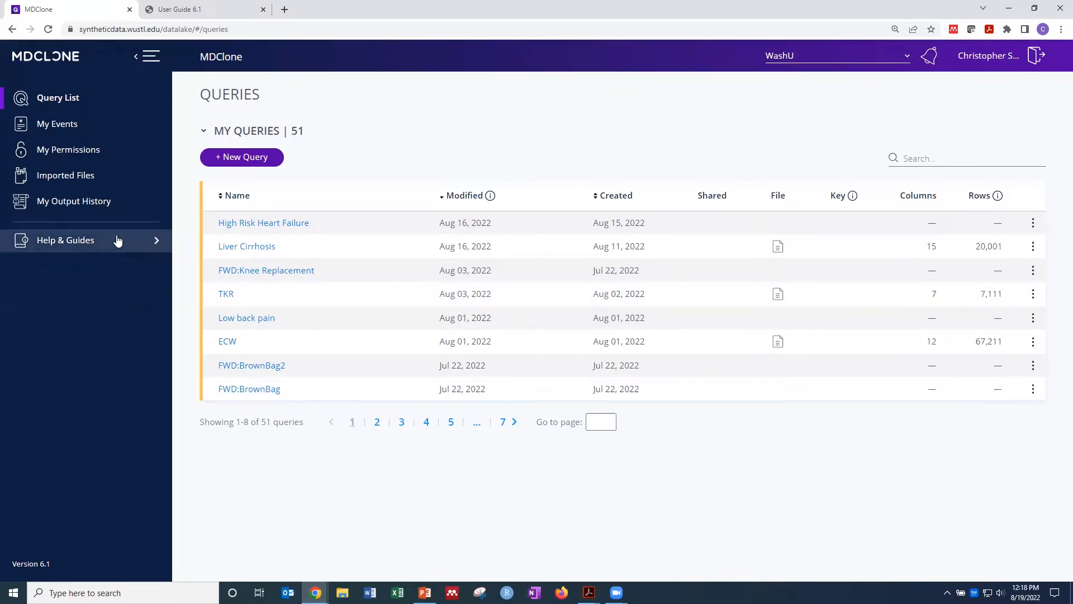
left_click(157, 243)
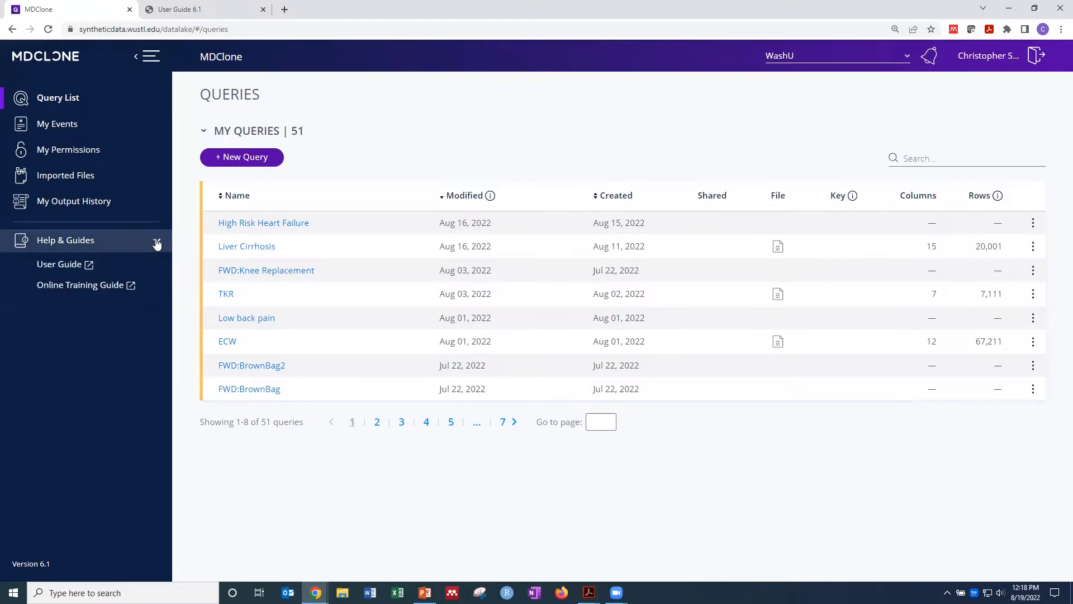
left_click(63, 266)
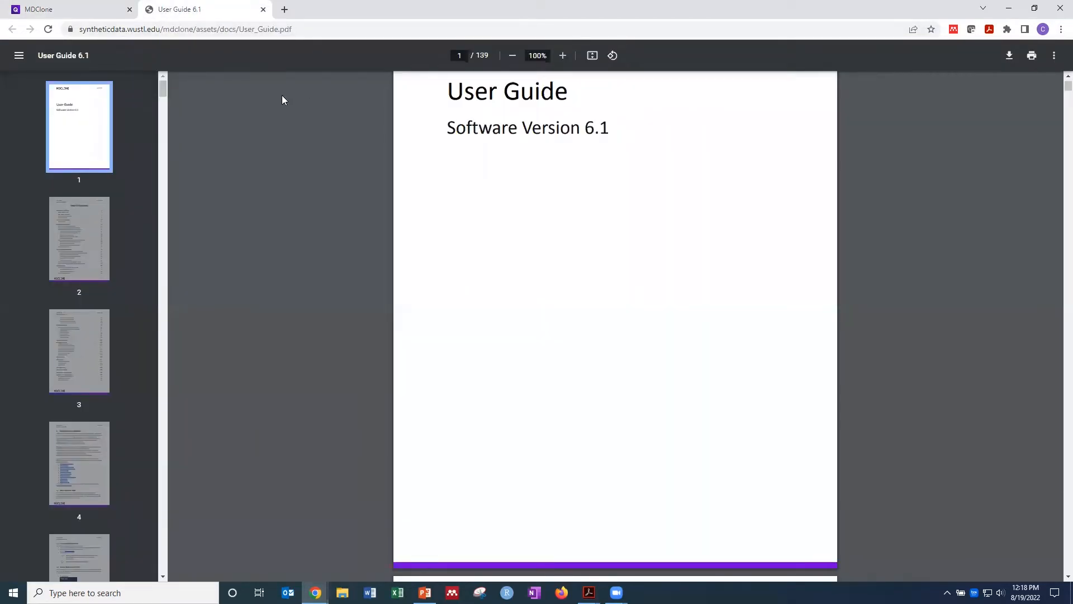
- Jump to the User Guide's Table of Contents on page 2 of 139
left_click(60, 218)
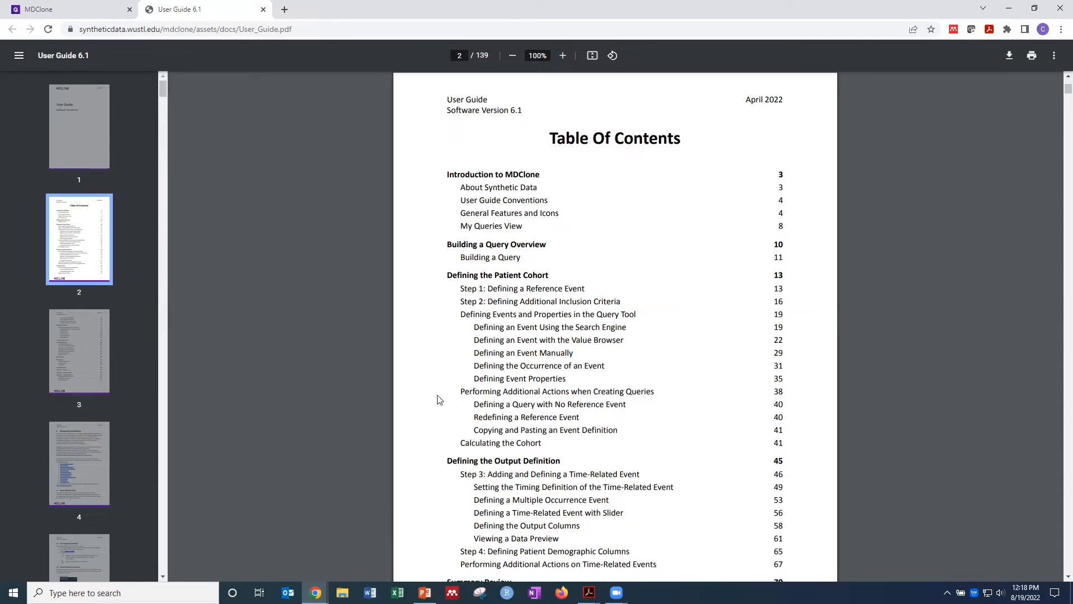
mouse_move(80, 7)
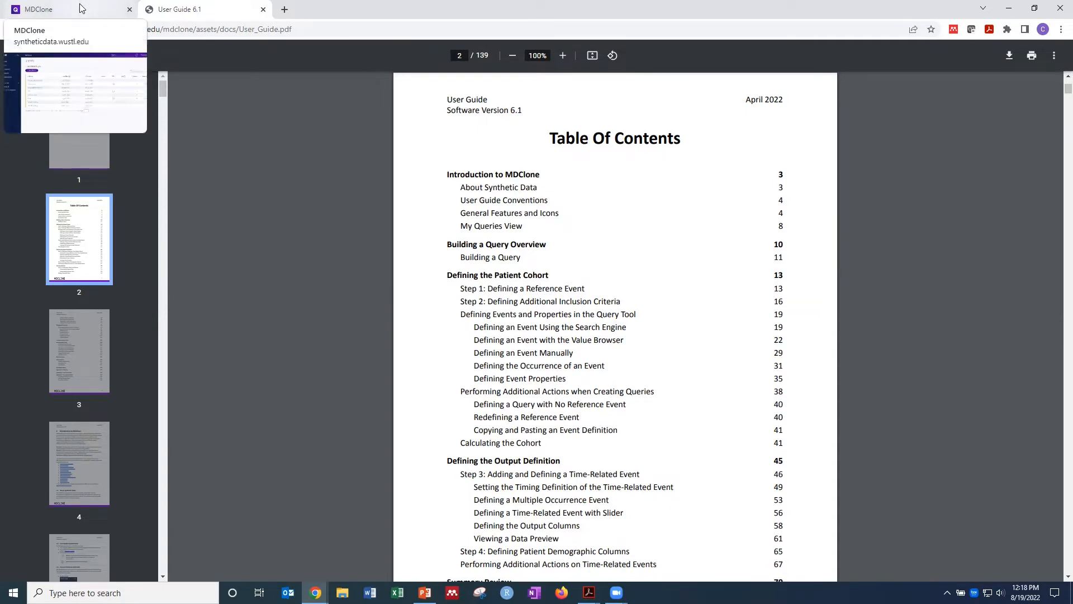
- Start a new untitled MDClone query, then bring Guo et al 2020.pdf forward in Acrobat
left_click(80, 8)
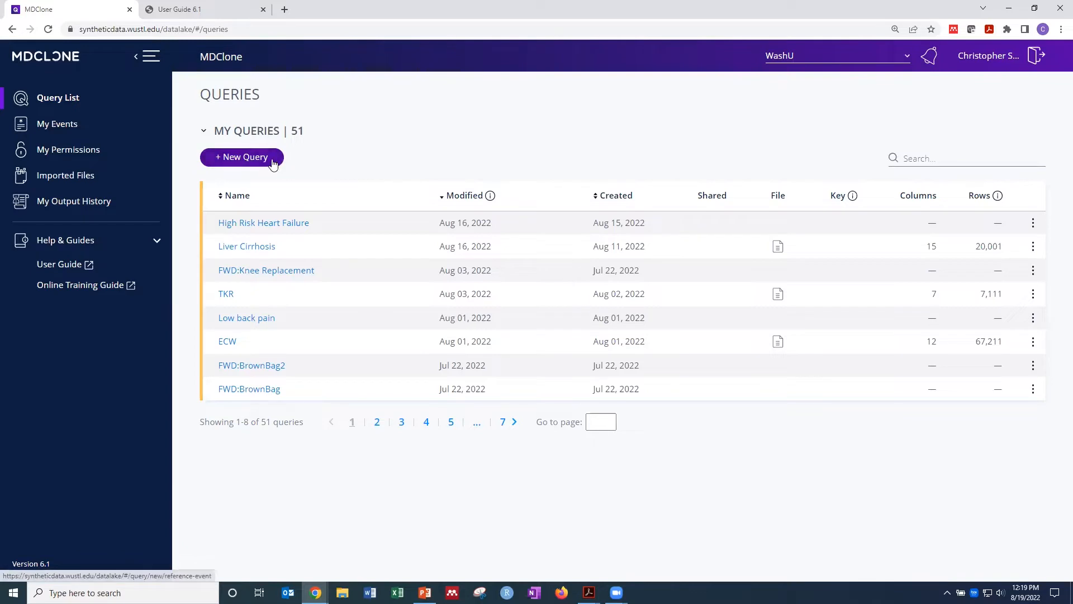
left_click(232, 159)
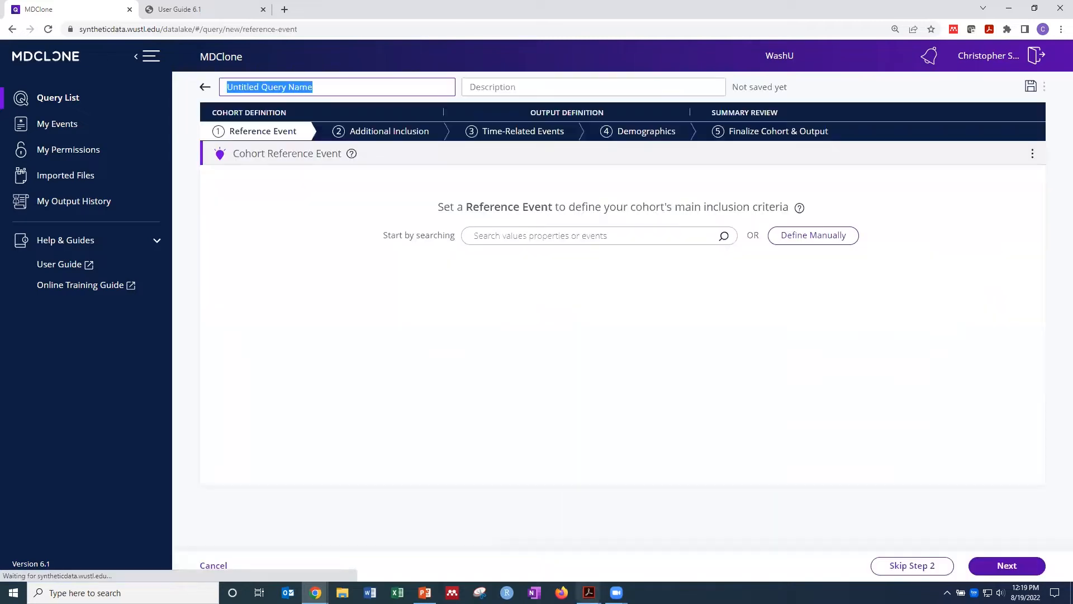
mouse_move(589, 592)
left_click(540, 553)
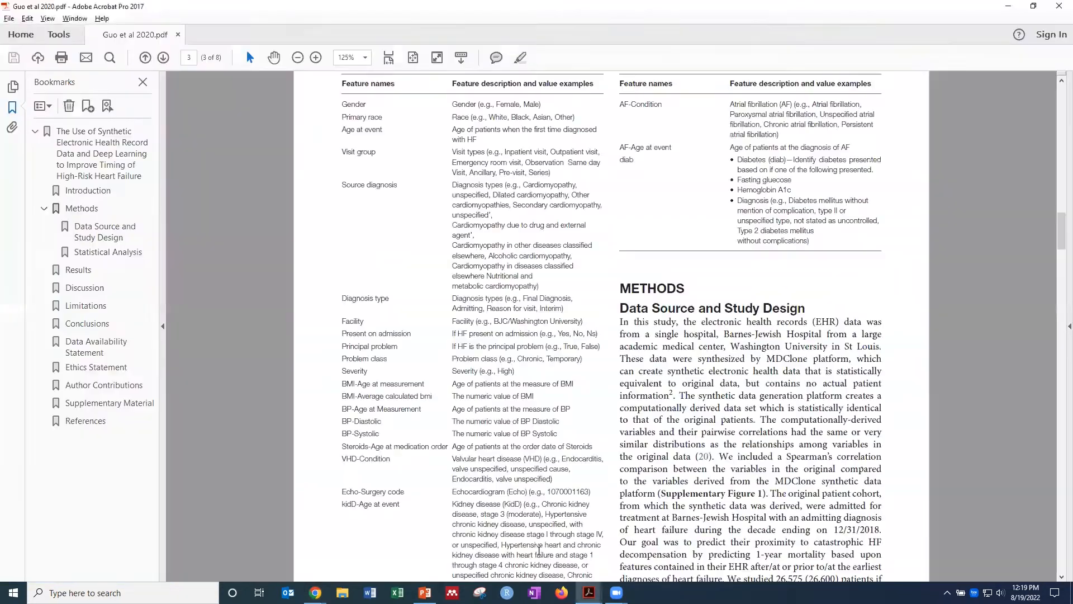
scroll(497, 371, "up", 1)
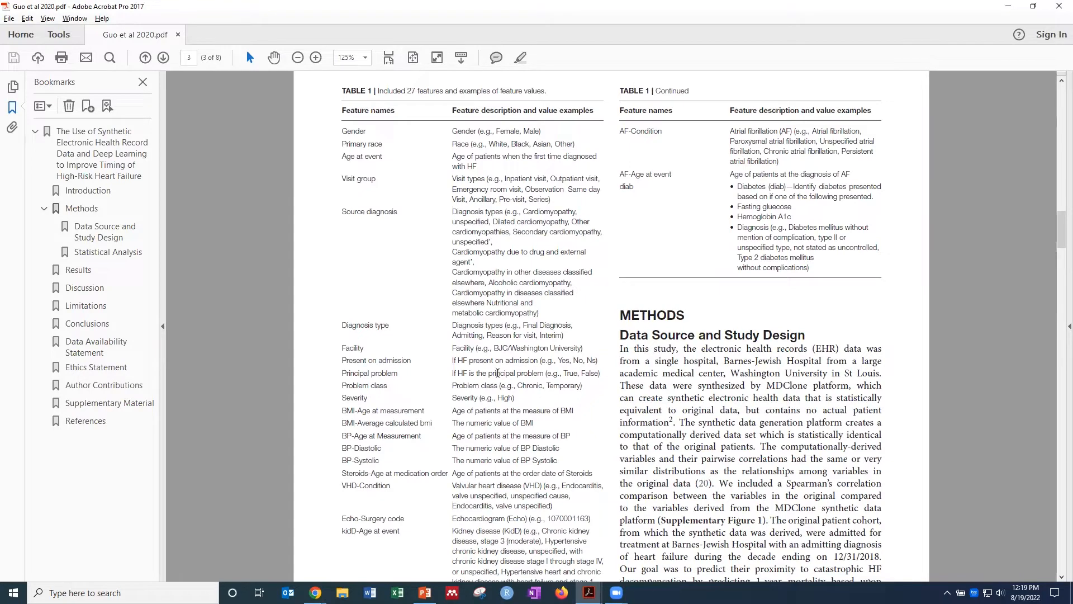
scroll(497, 373, "down", 5)
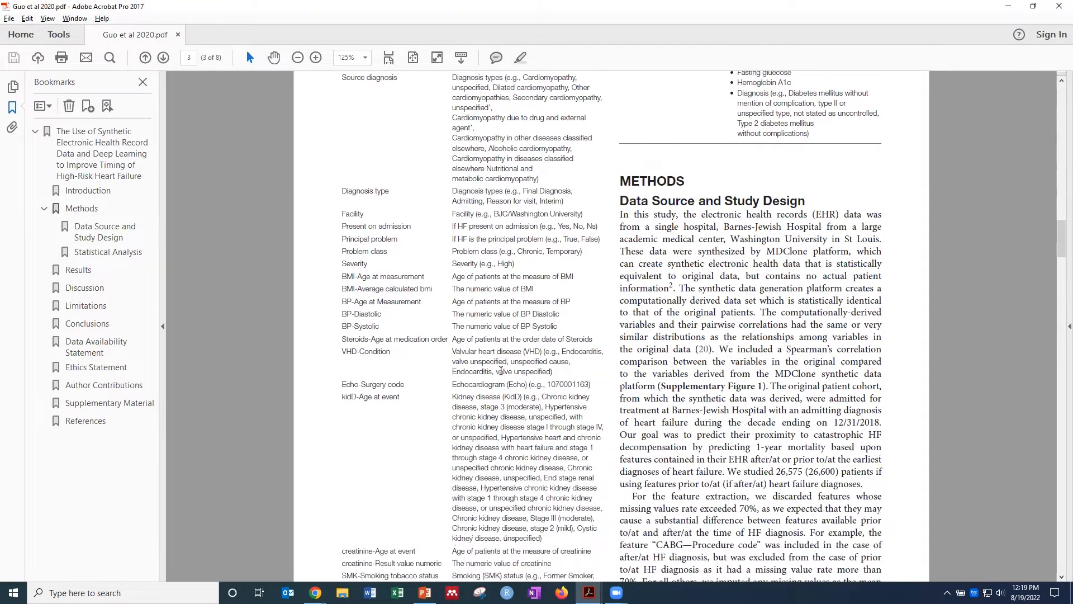
scroll(501, 371, "down", 3)
scroll(586, 381, "up", 3)
scroll(585, 381, "up", 5)
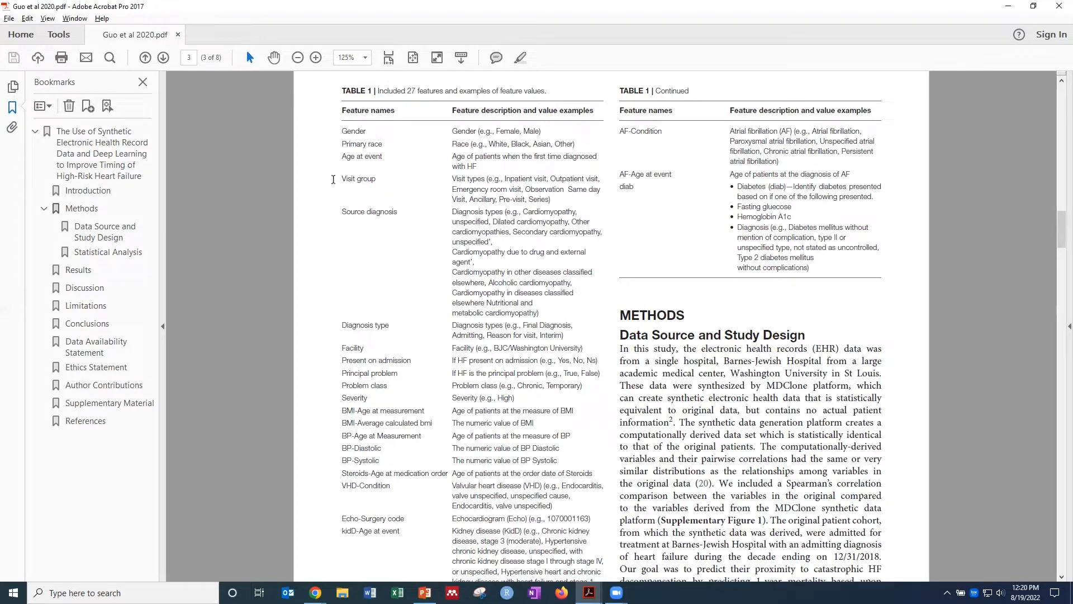
- Review Table 1's features from Age at event to Severity, then return to the new MDClone query
left_click_drag(340, 157, 515, 393)
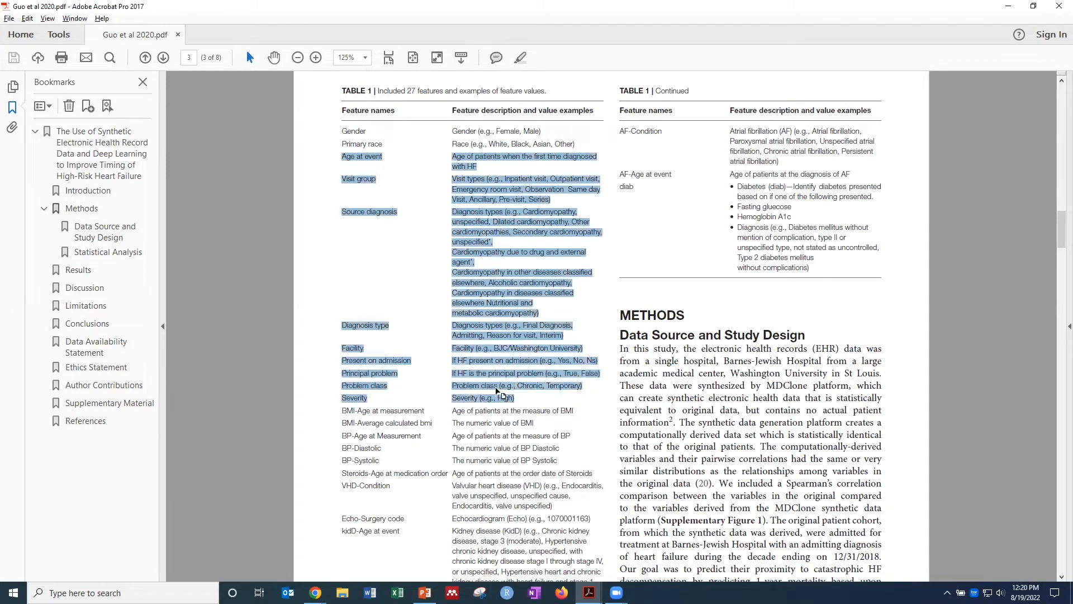
left_click(441, 319)
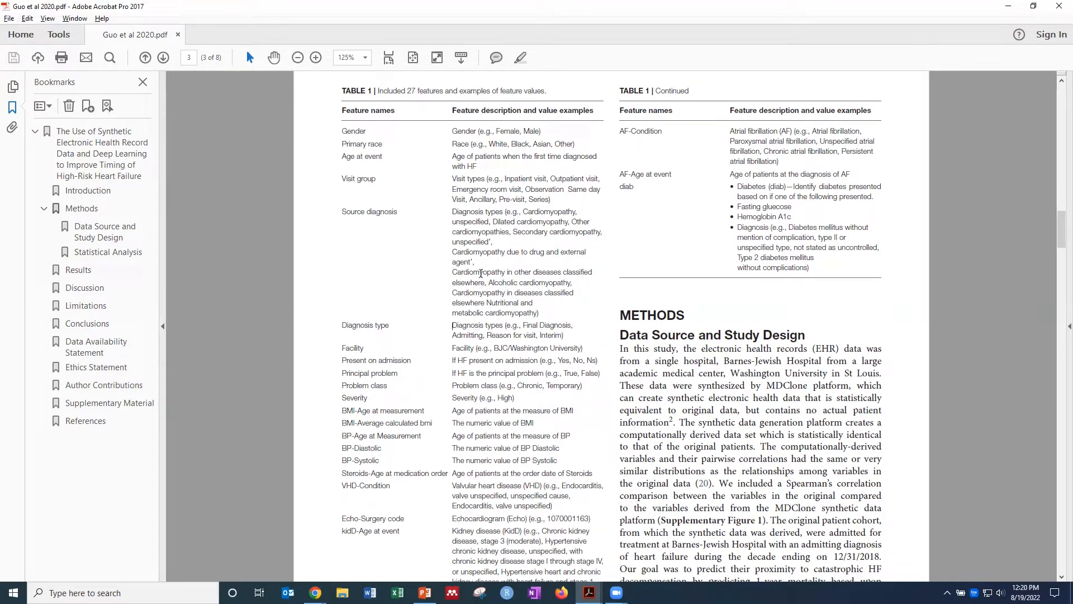
scroll(433, 336, "down", 2)
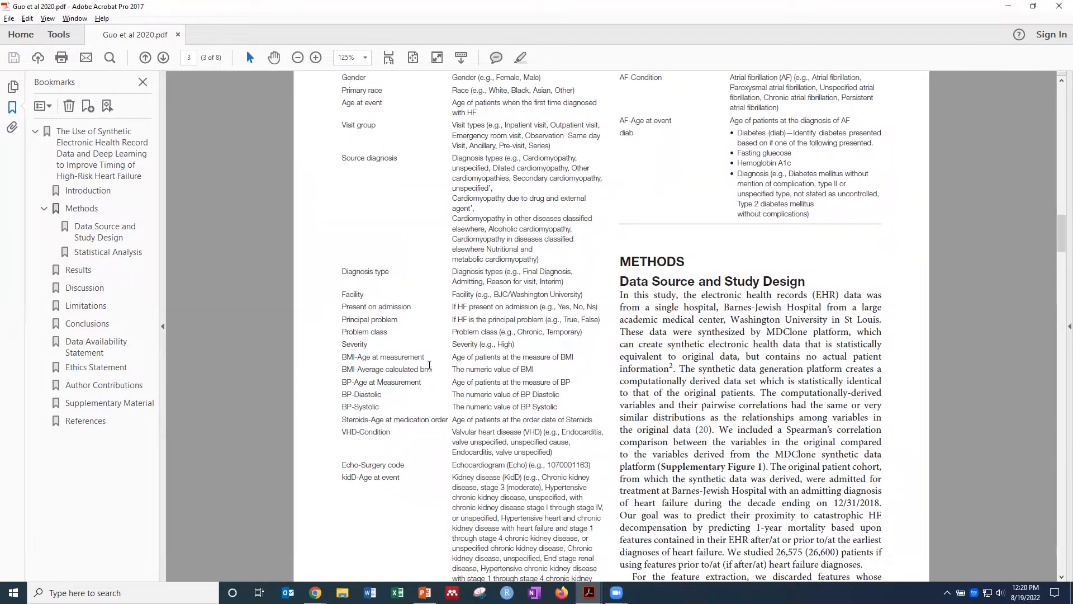
scroll(435, 430, "down", 3)
scroll(434, 426, "up", 6)
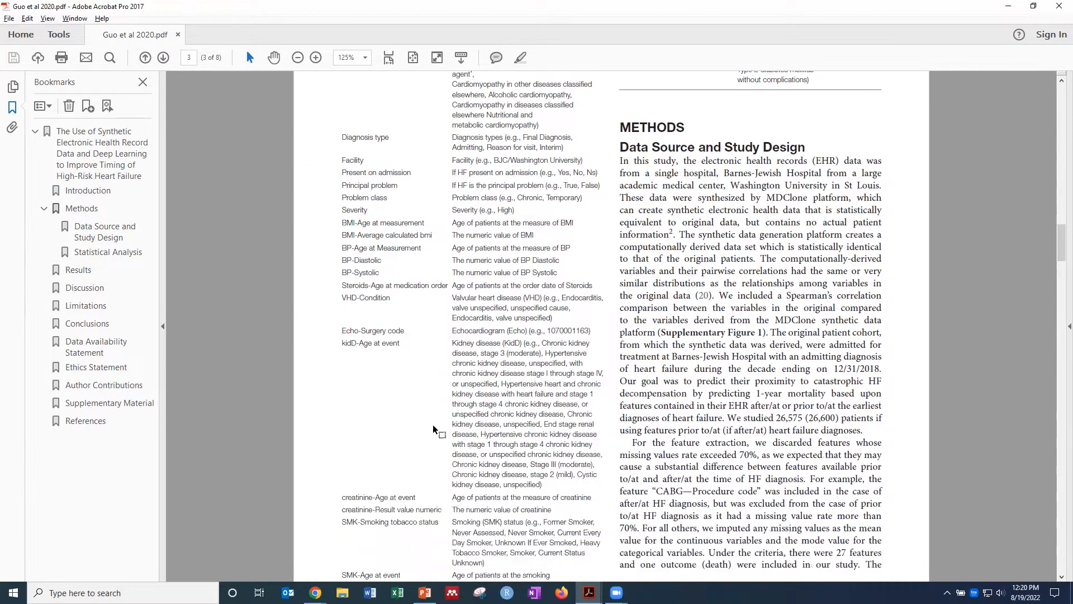
scroll(439, 422, "down", 1)
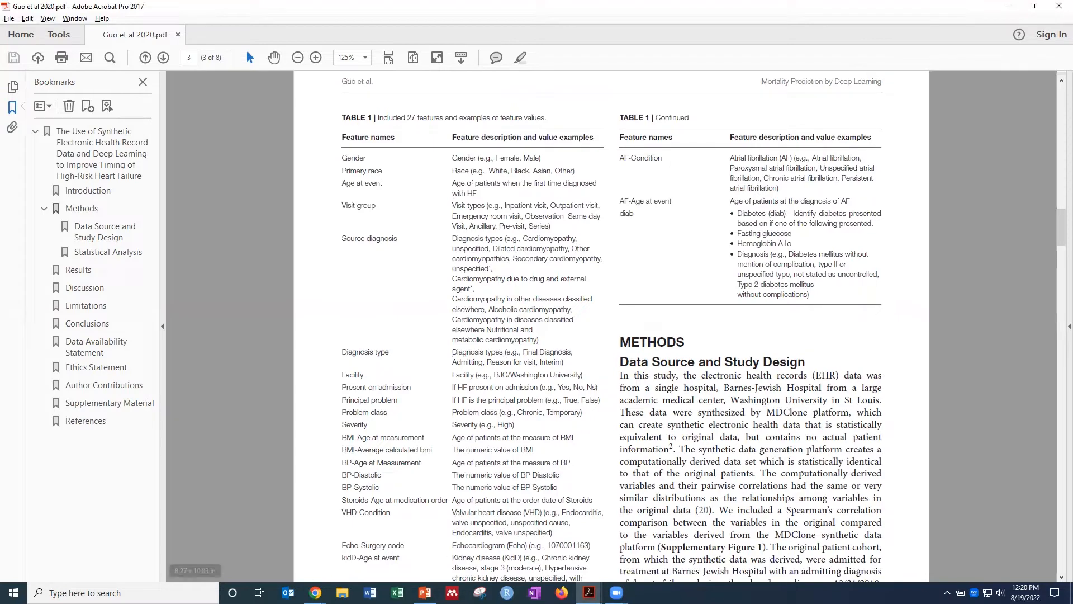
mouse_move(316, 593)
left_click(274, 566)
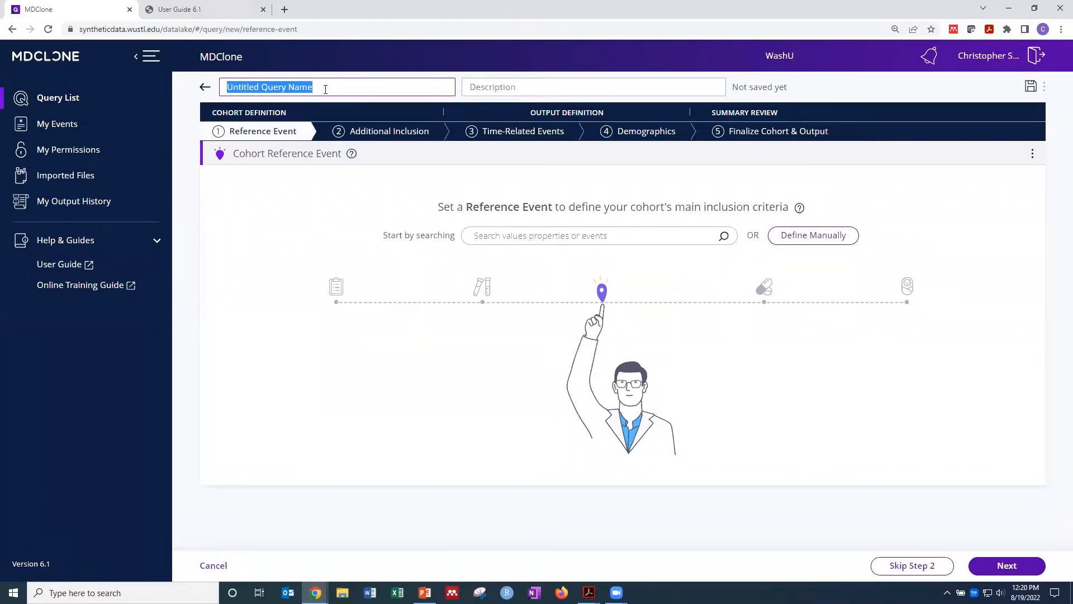
- Enter 'HF proximity 8/19/2022' as the new query's name
type("HF")
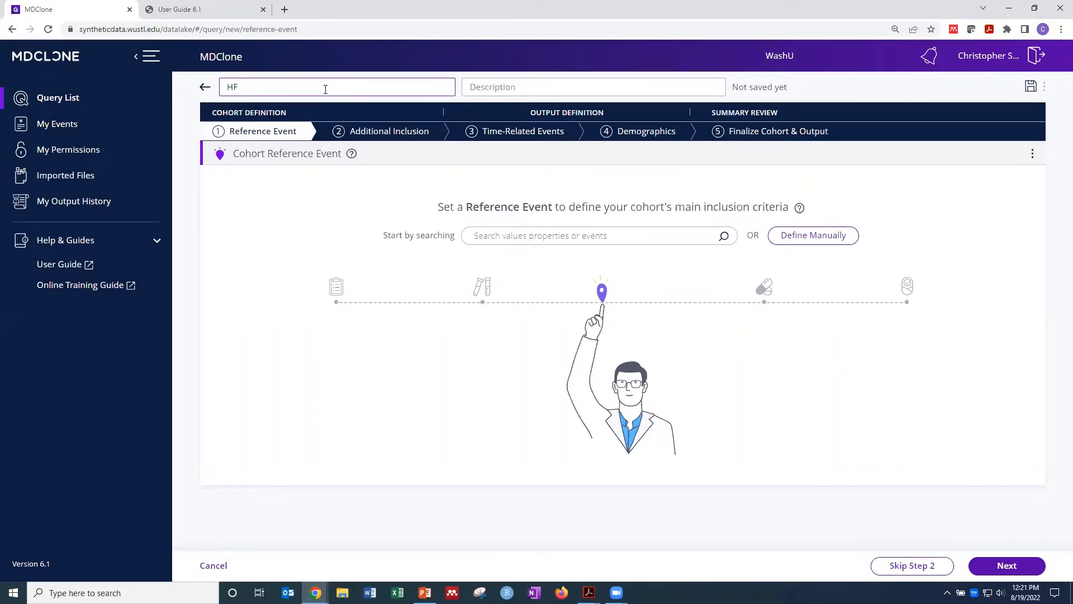
type(" proxim")
type("ity 8/19/2022")
left_click(284, 221)
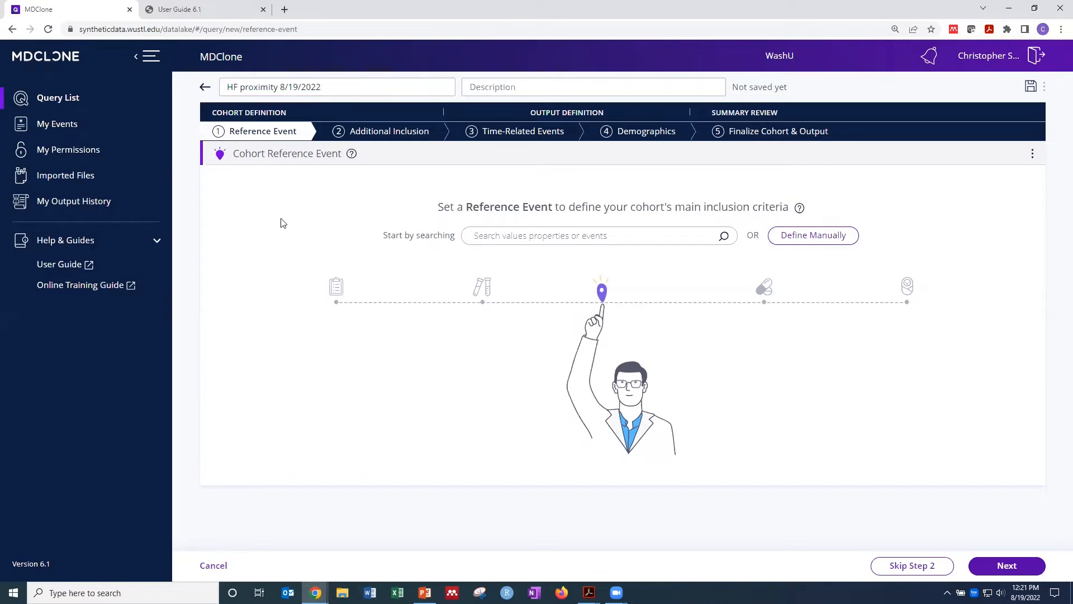
left_click(516, 237)
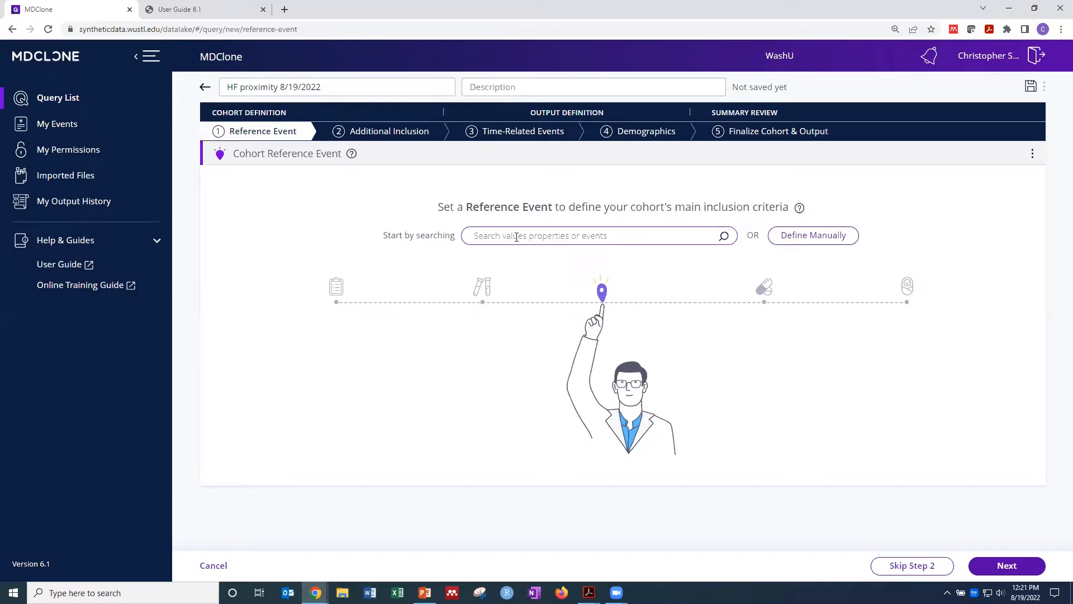
- Search the reference event for 'cardiomyopathy'
type("ca")
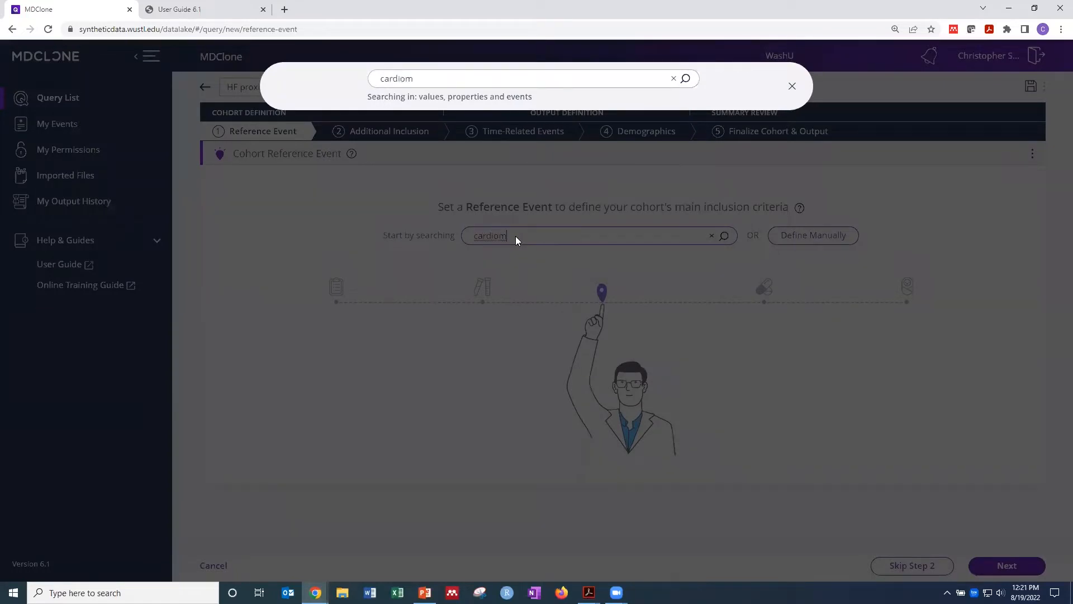
type("rdiomyo")
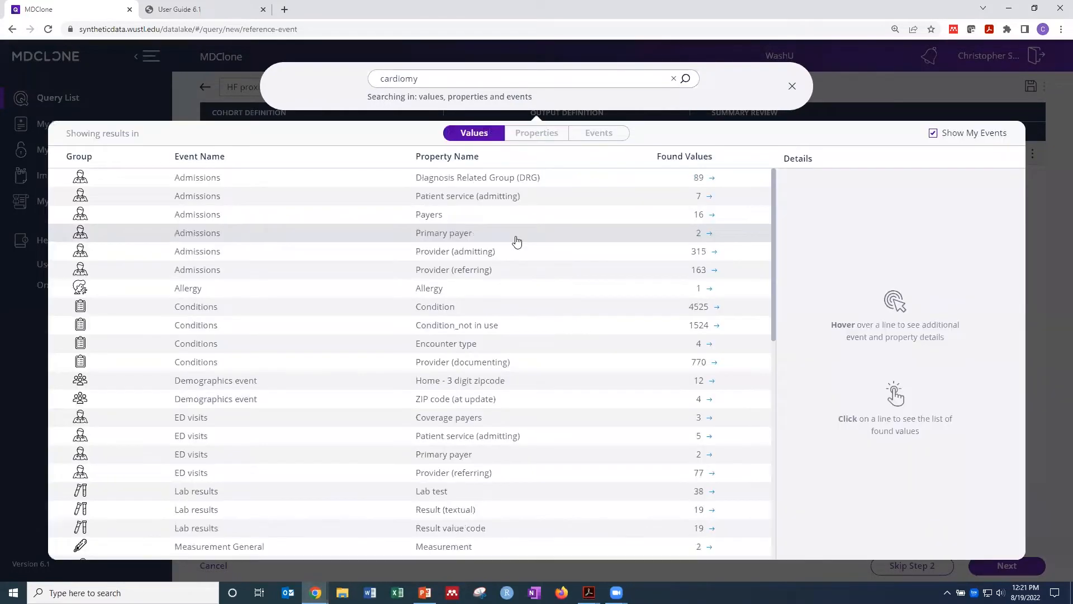
type("pathy")
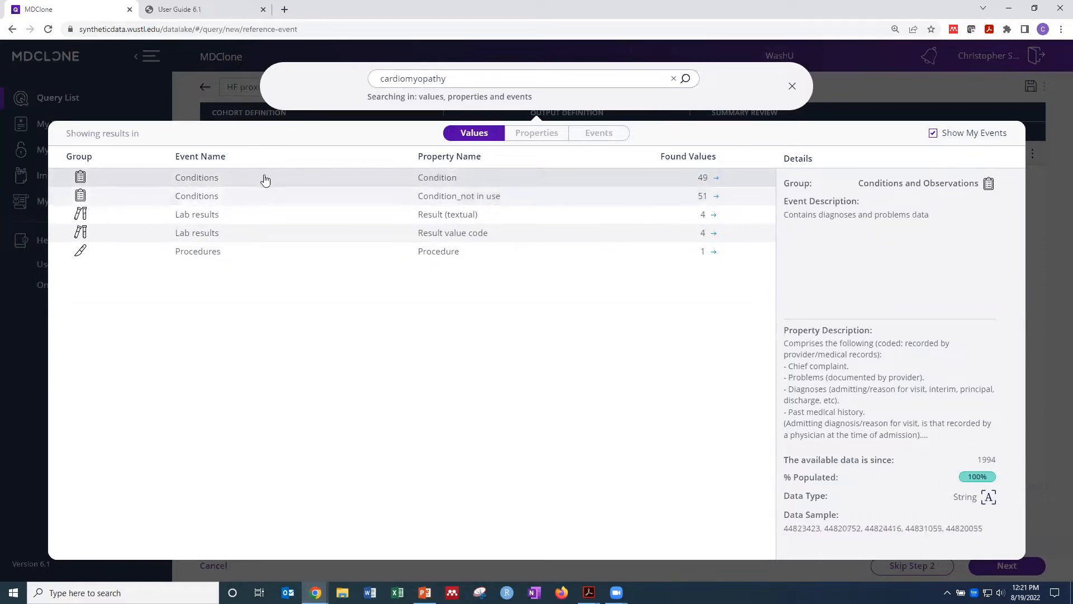
- Open the Conditions › Condition matches and sort the 42 diagnosis values A→Z
left_click(442, 178)
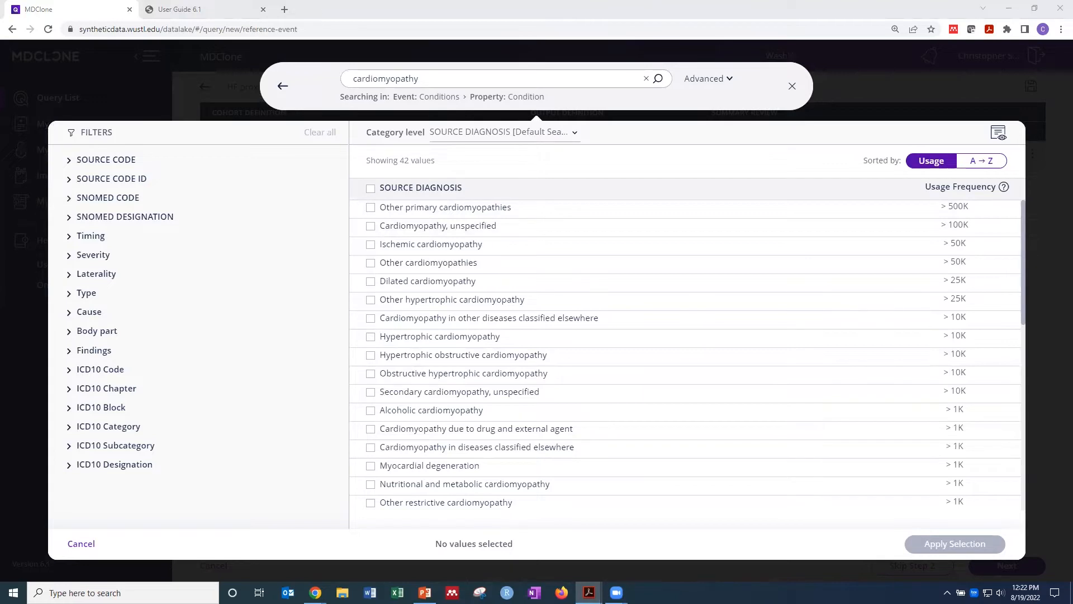
left_click(970, 162)
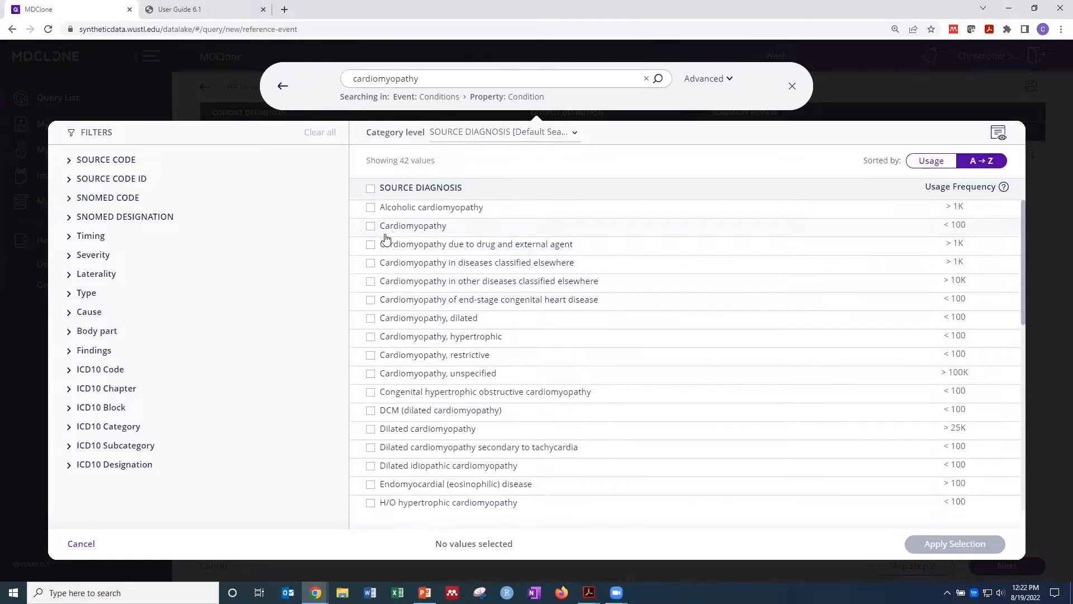
- Tick Cardiomyopathy unspecified, Dilated, Other cardiomyopathies and Secondary cardiomyopathy unspecified
left_click(371, 374)
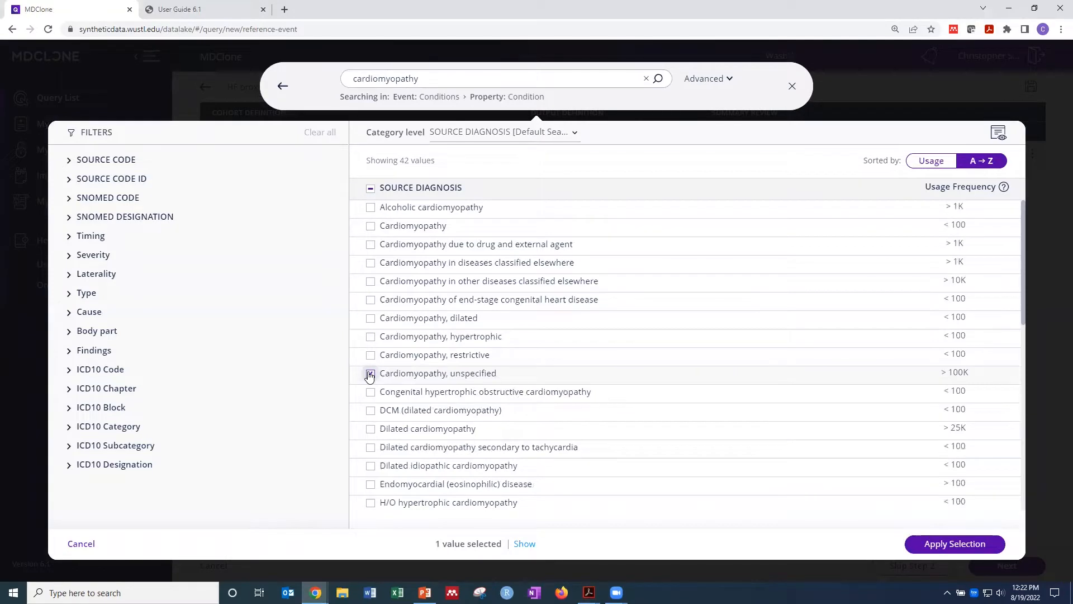
left_click(369, 430)
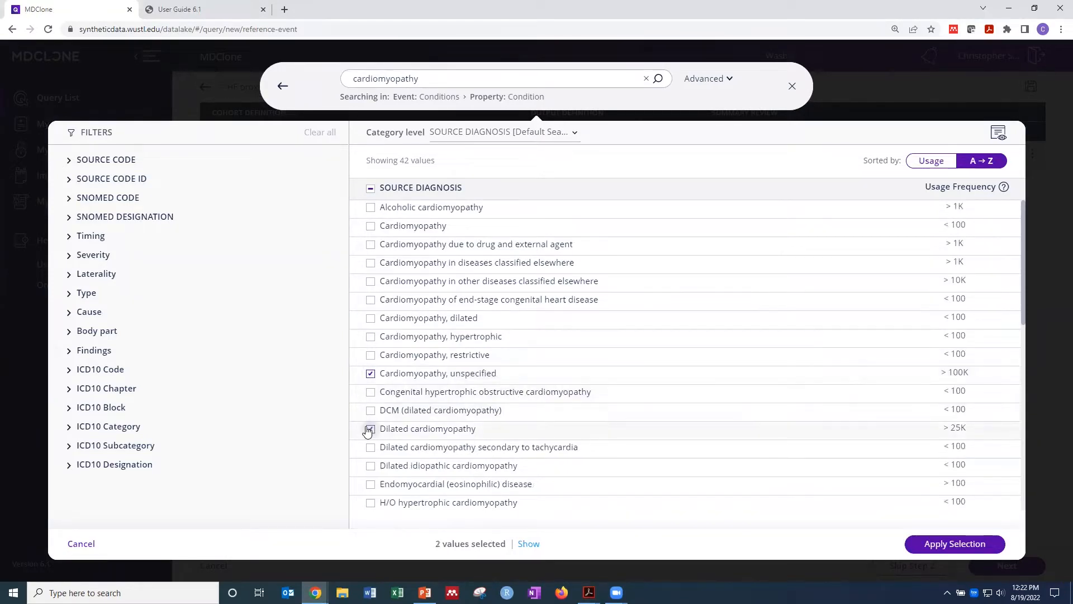
scroll(368, 431, "down", 4)
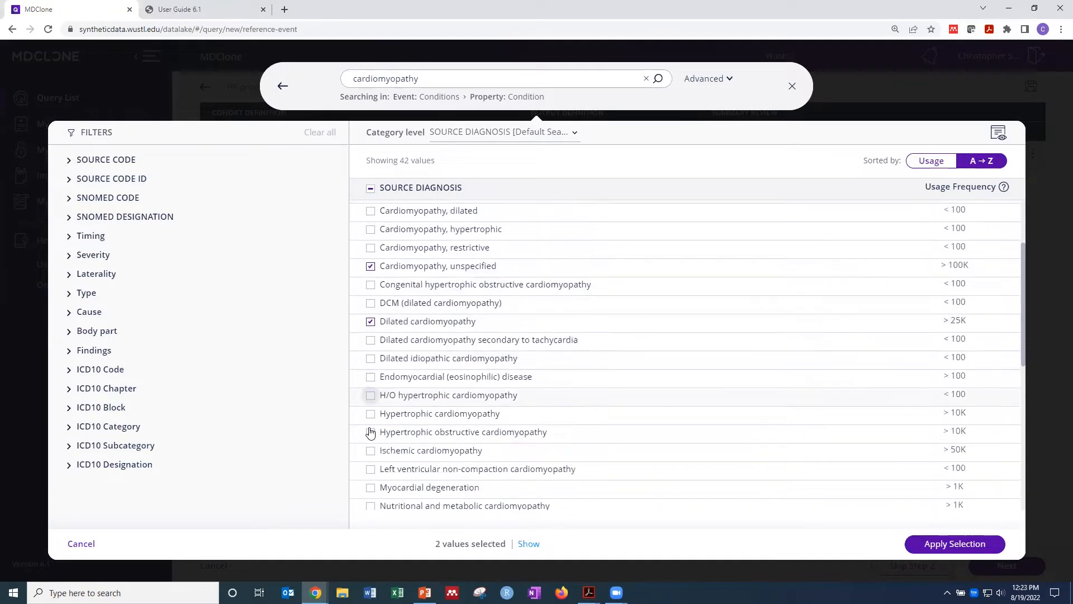
left_click(370, 445)
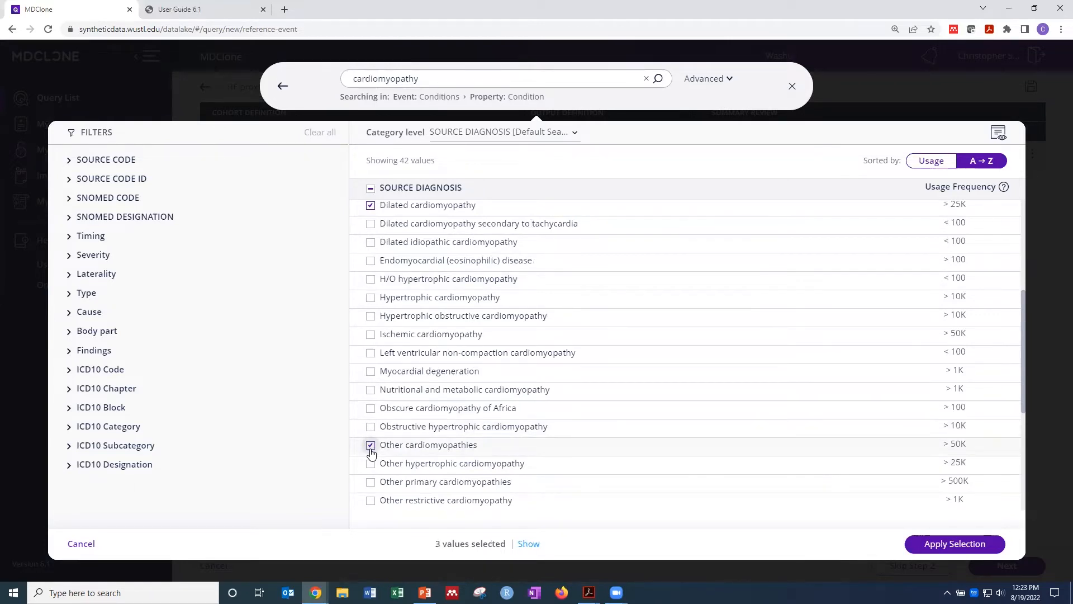
scroll(371, 452, "down", 4)
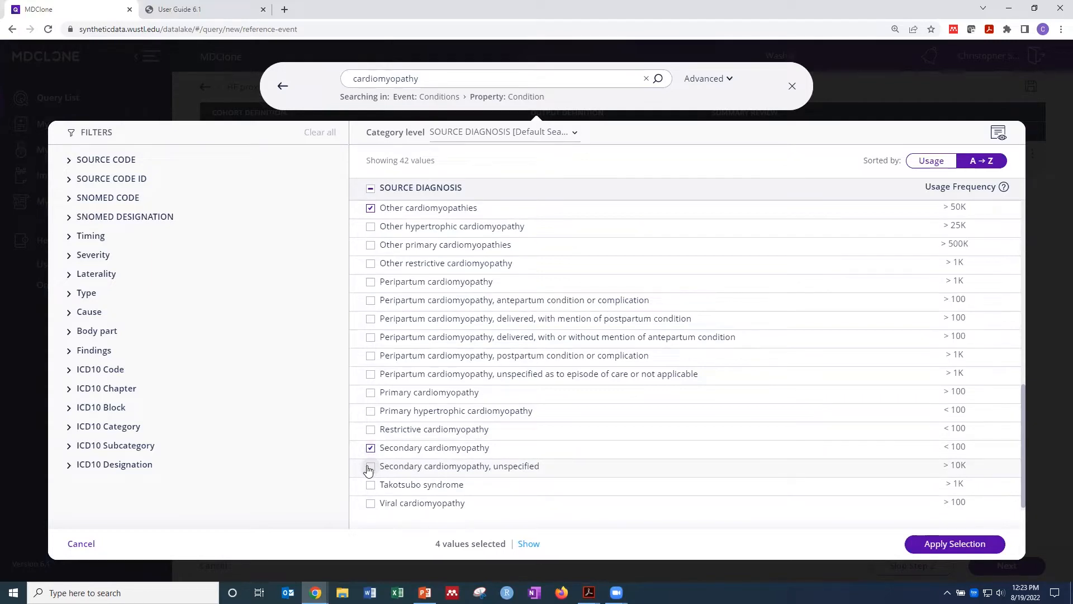
left_click(369, 467)
- Also tick drug/external agent, Alcoholic, other-diseases and Nutritional/metabolic cardiomyopathy for nine values
scroll(394, 350, "up", 4)
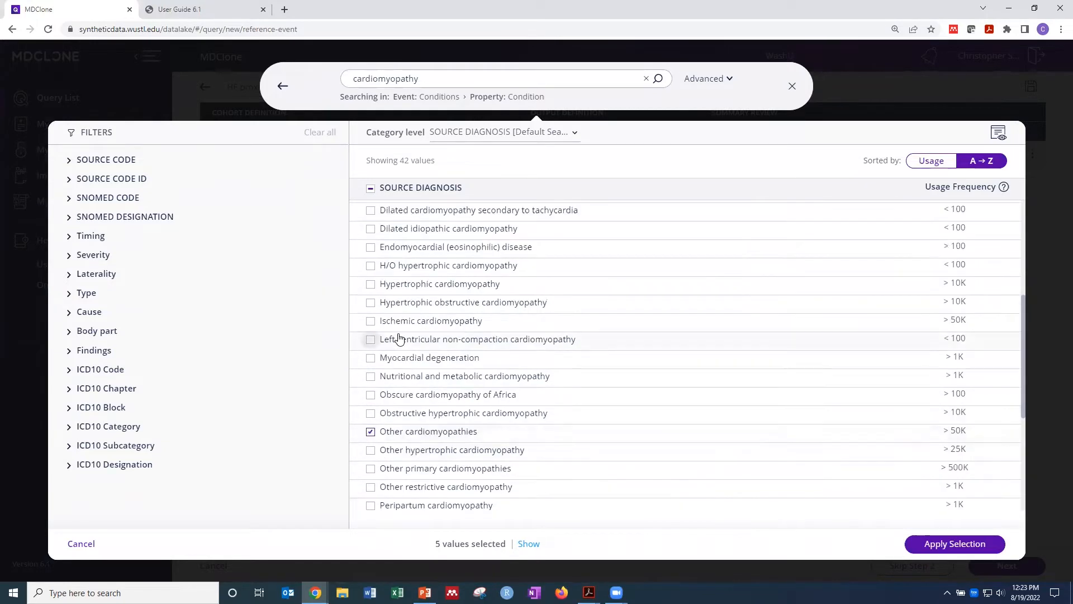
scroll(399, 339, "up", 3)
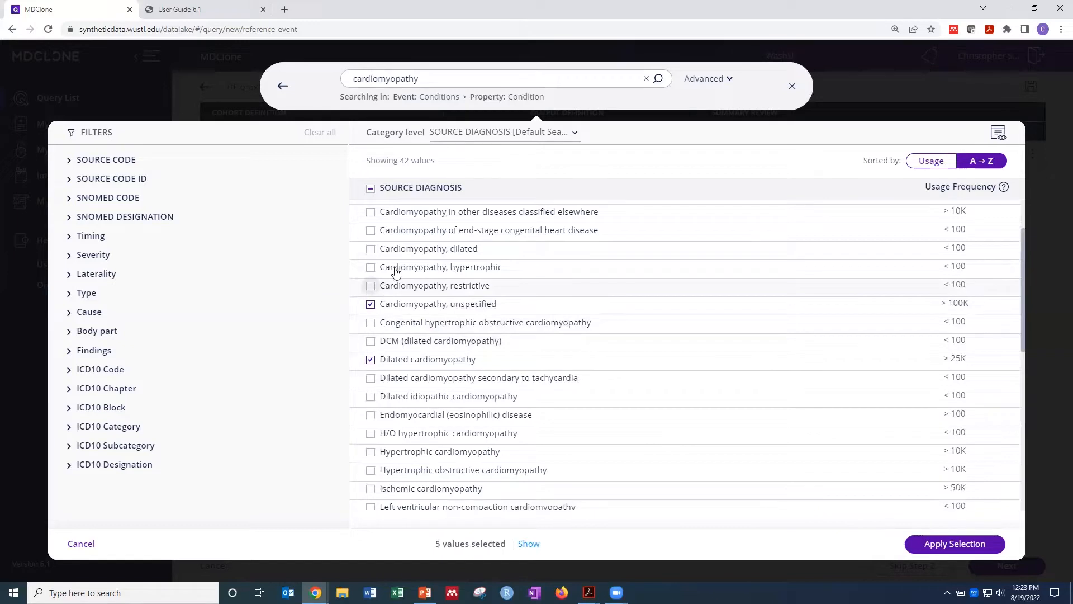
scroll(401, 279, "up", 1)
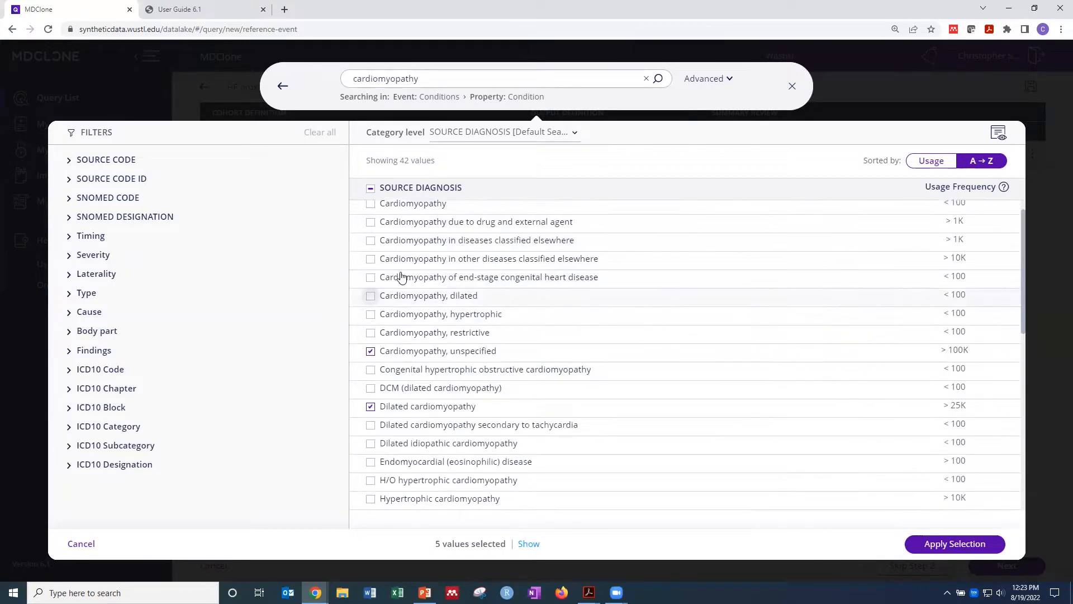
scroll(400, 278, "up", 1)
left_click(369, 246)
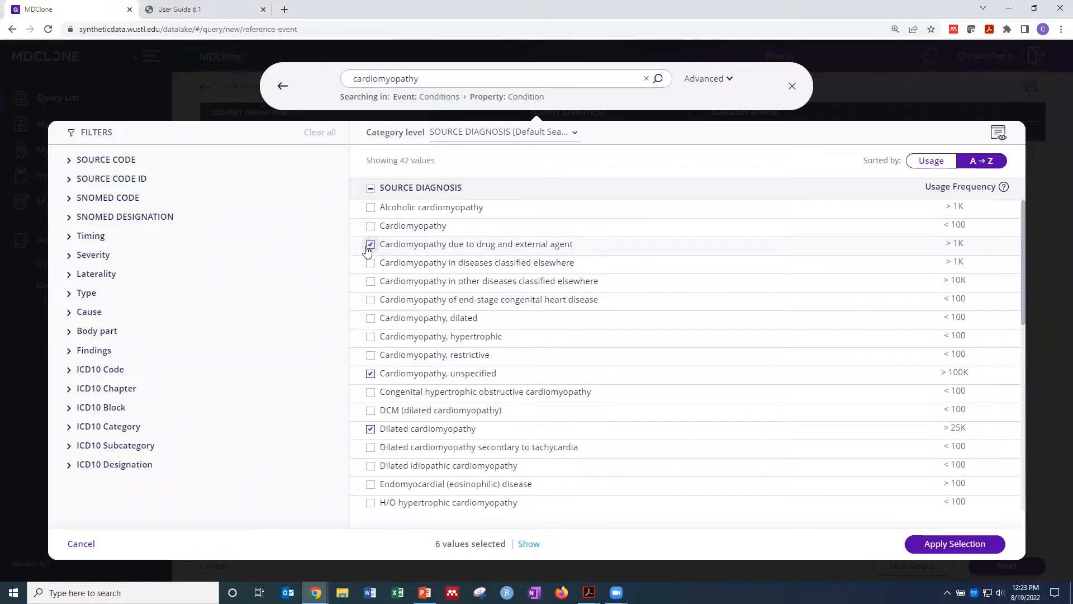
left_click(372, 208)
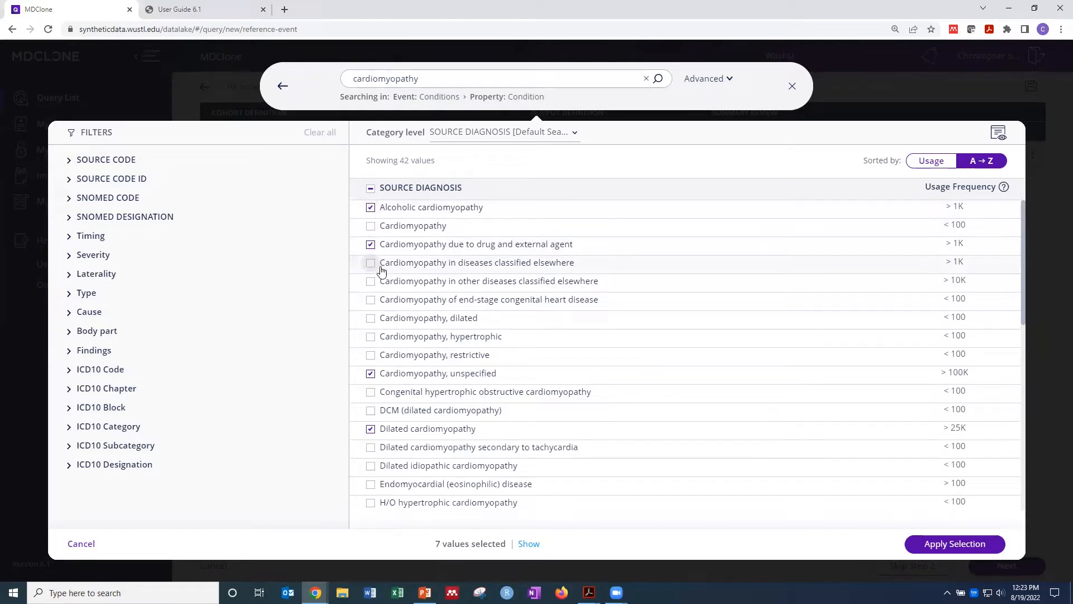
left_click(374, 285)
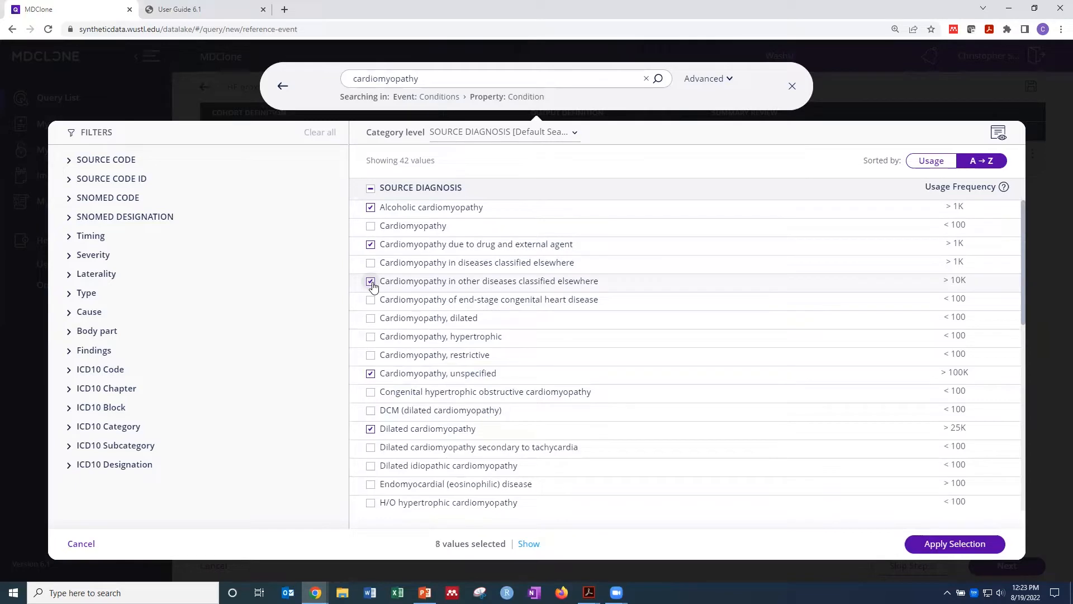
scroll(402, 327, "down", 4)
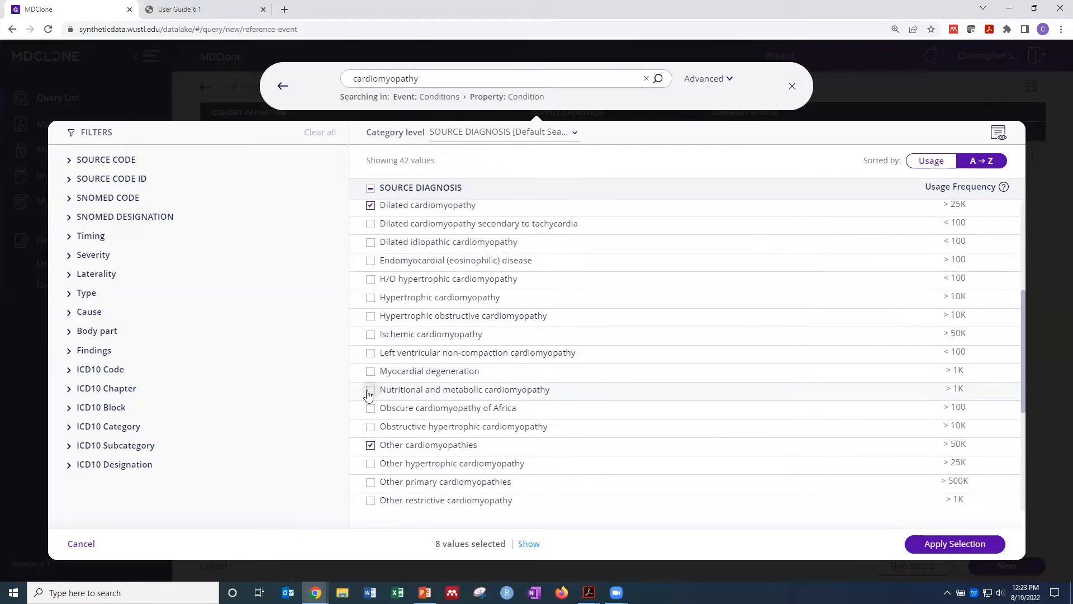
left_click(371, 390)
scroll(531, 398, "up", 2)
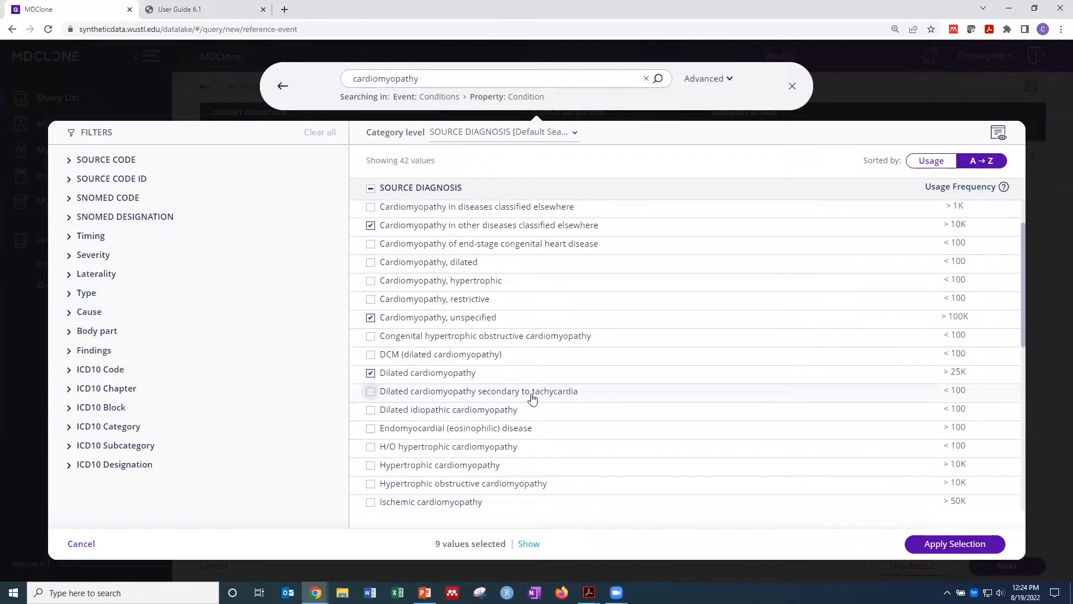
scroll(530, 397, "up", 2)
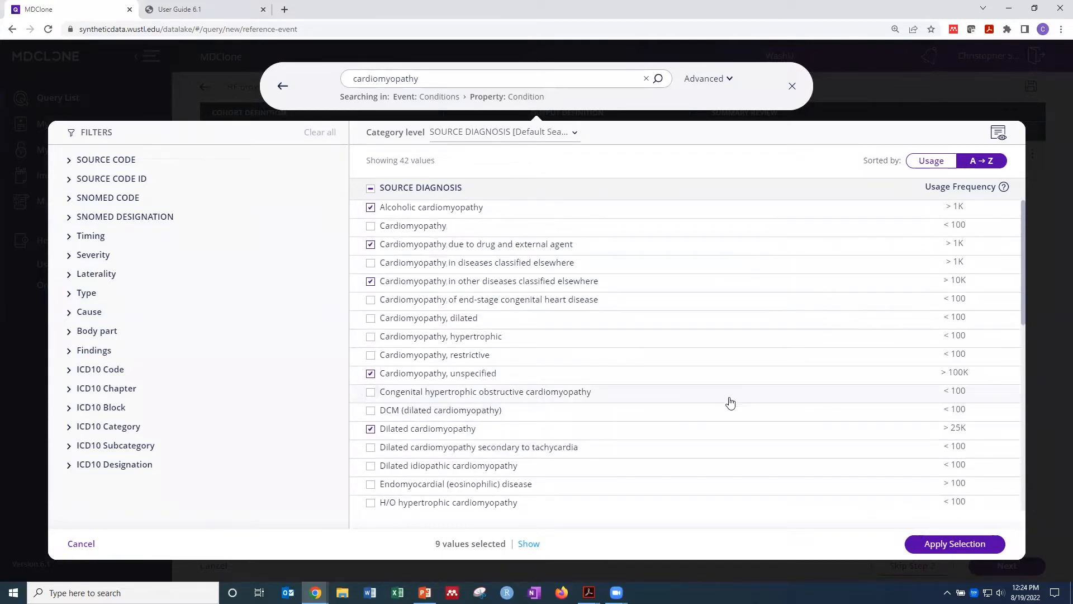
scroll(730, 402, "down", 6)
scroll(730, 410, "down", 2)
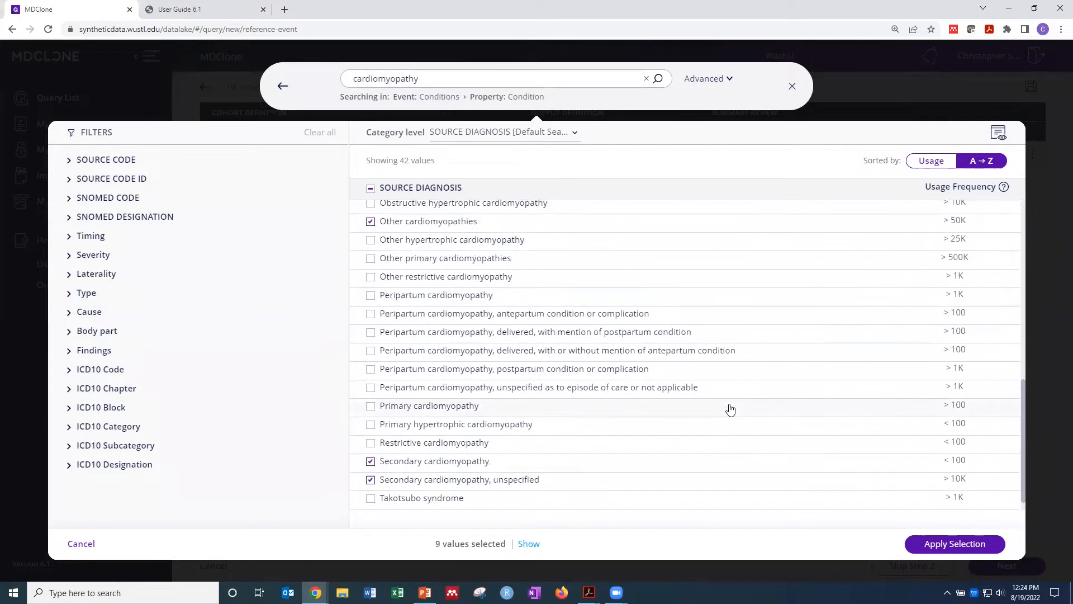
- Apply the nine selected diagnoses and add an empty event filter row
left_click(944, 545)
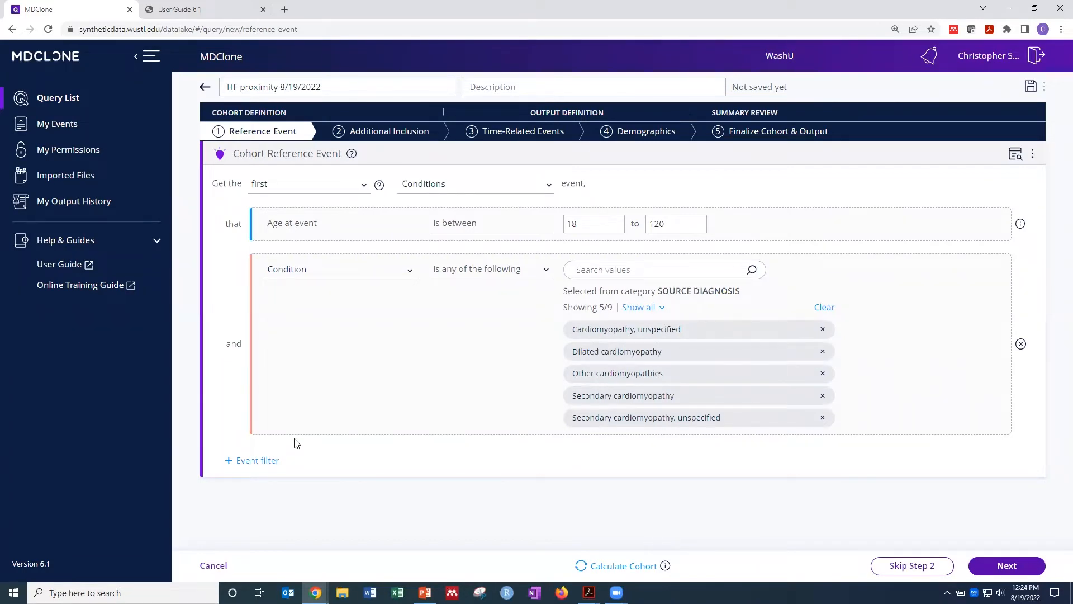
left_click(264, 462)
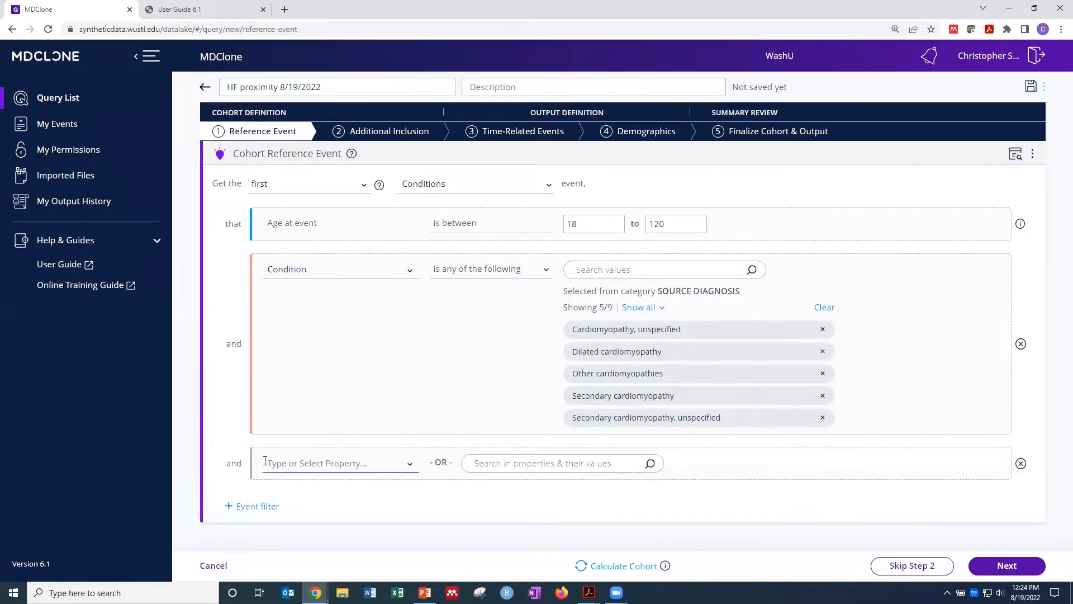
- Set the new filter to Problem onset date-time with the 'is between' condition
left_click(410, 467)
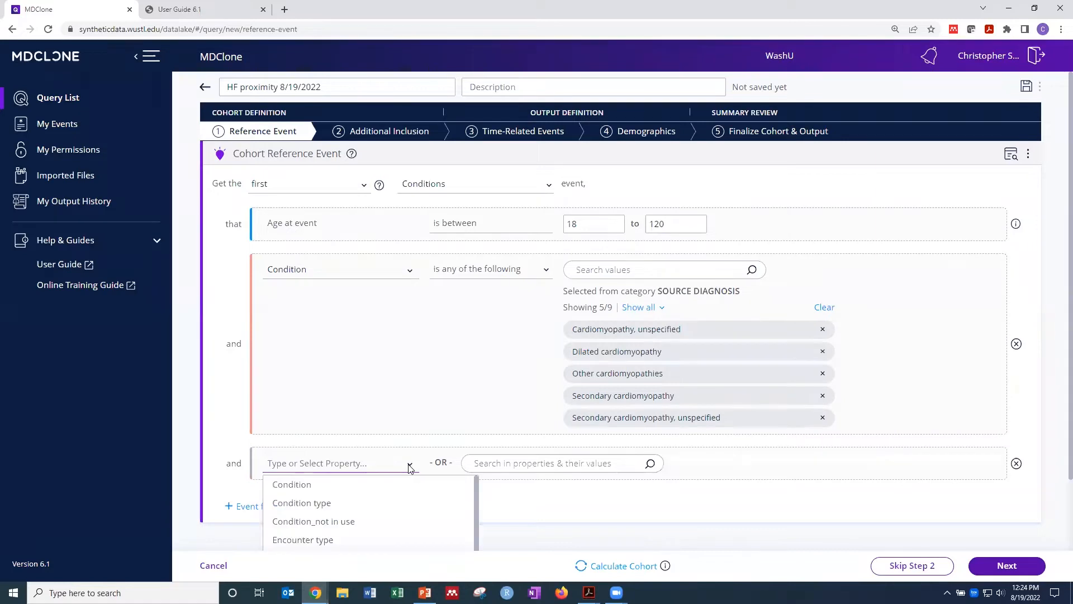
scroll(411, 458, "down", 1)
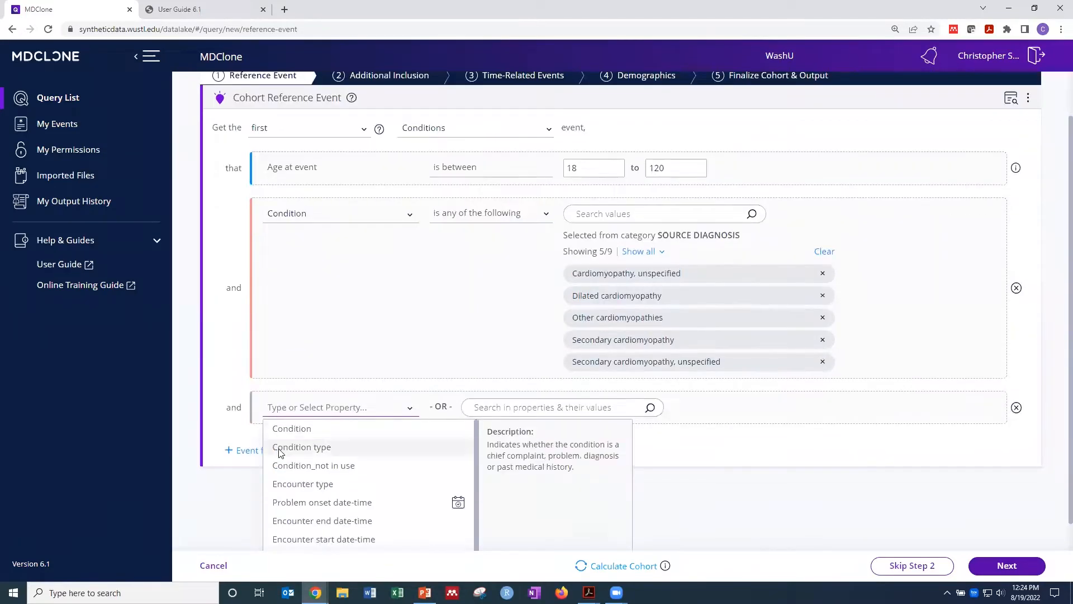
left_click(224, 429)
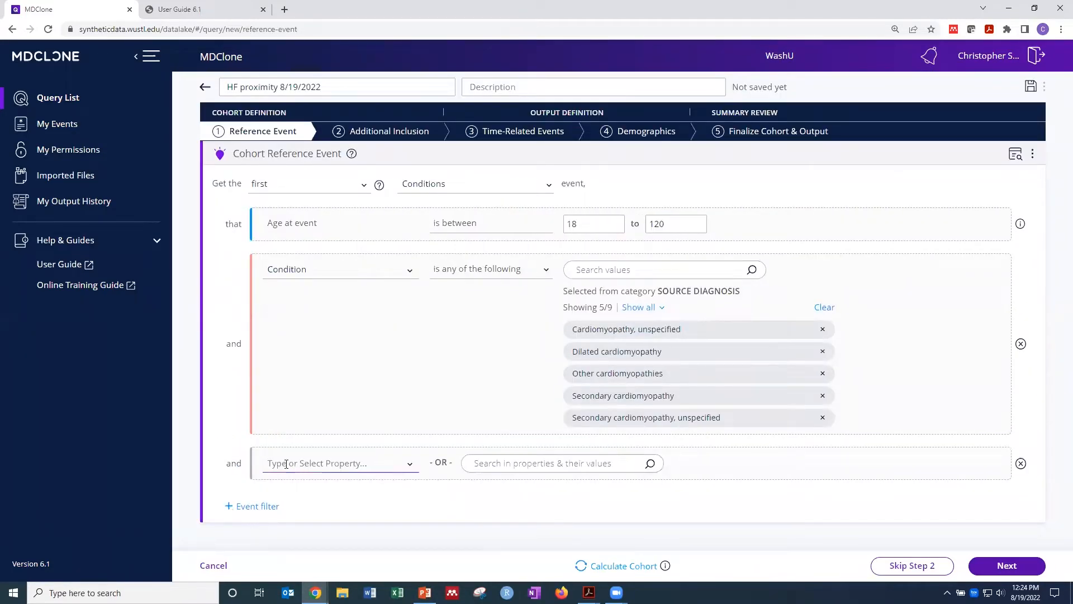
left_click(411, 465)
scroll(411, 467, "down", 2)
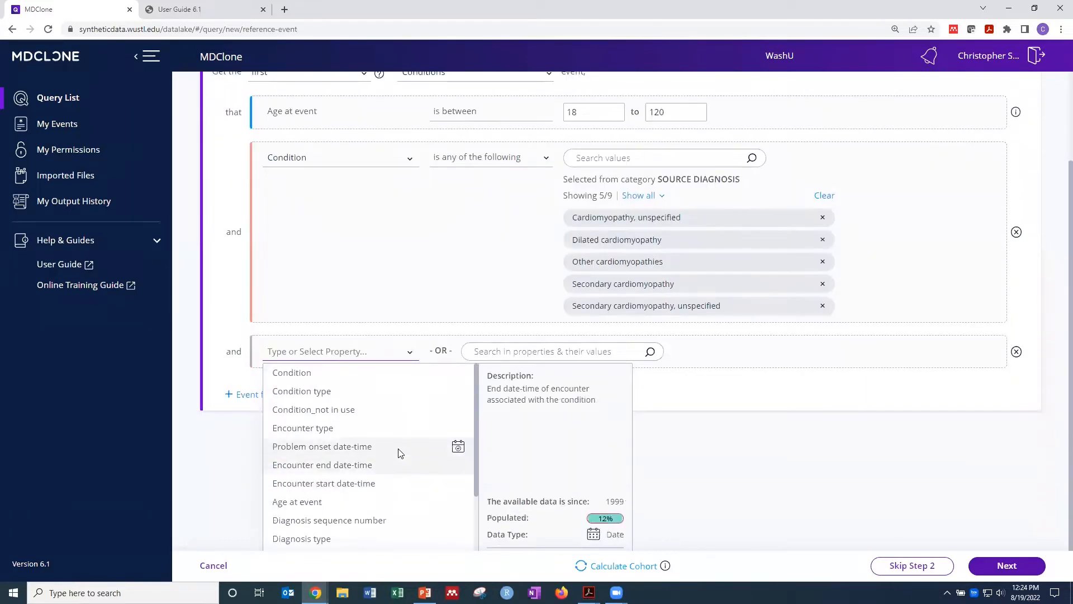
left_click(353, 451)
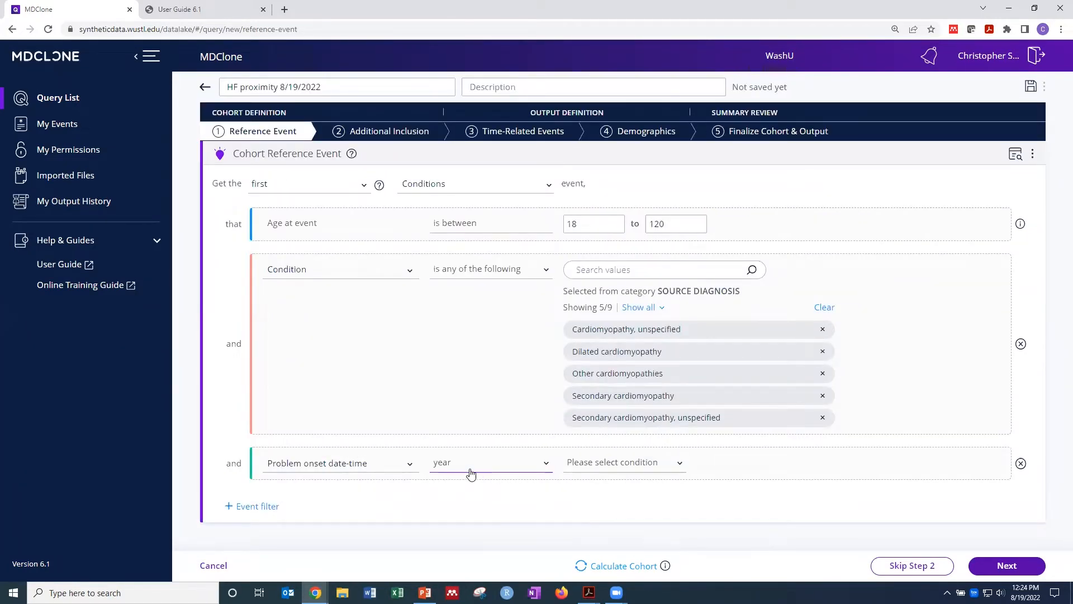
left_click(651, 468)
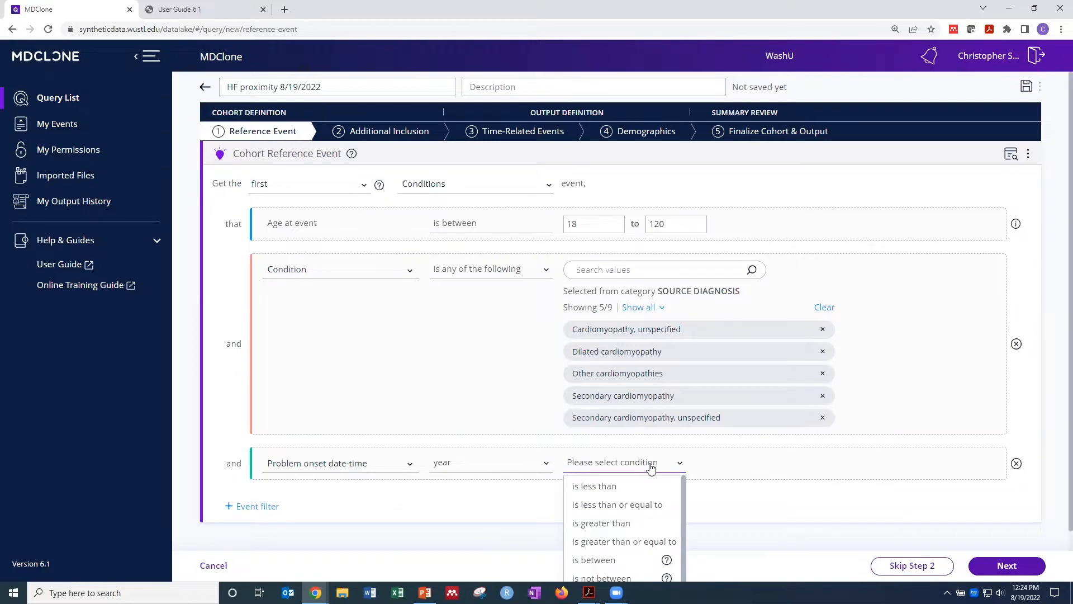
scroll(712, 441, "down", 1)
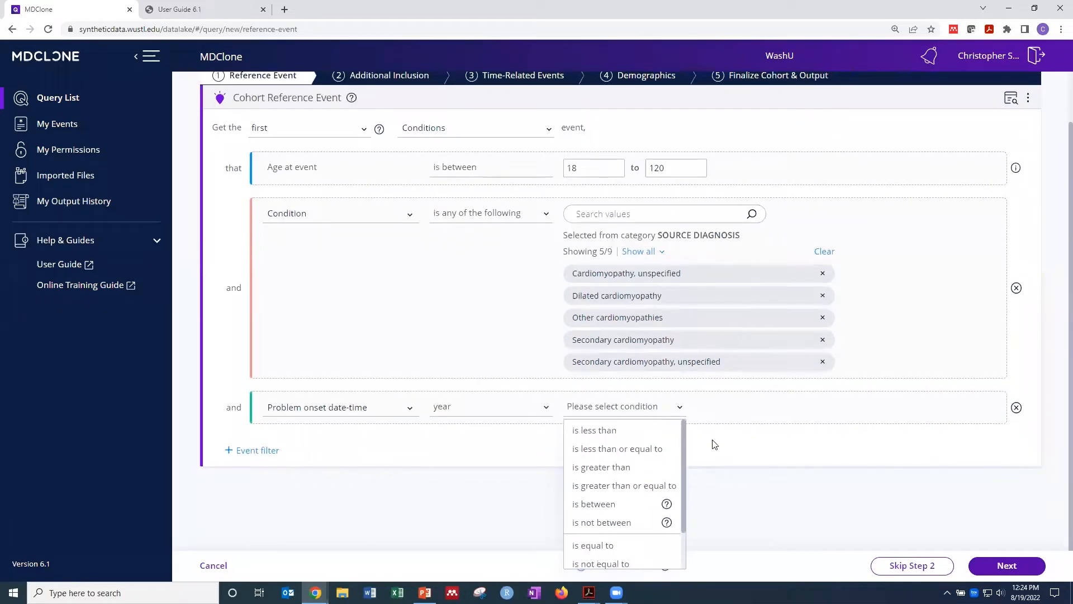
left_click(610, 506)
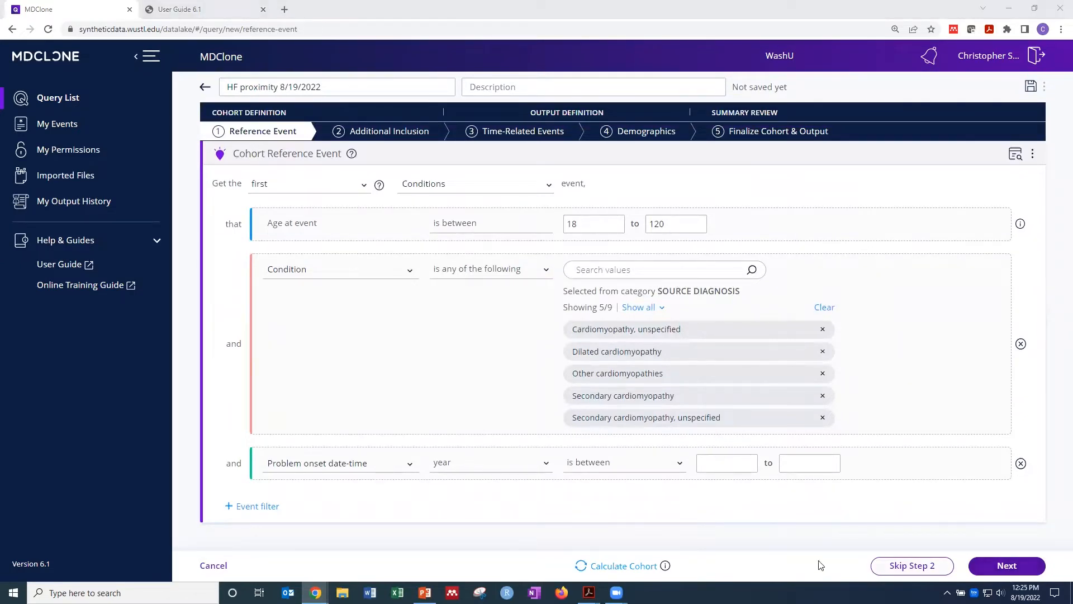
- Enter 2009 as the lower and 2018 as the upper onset year bound
left_click(717, 464)
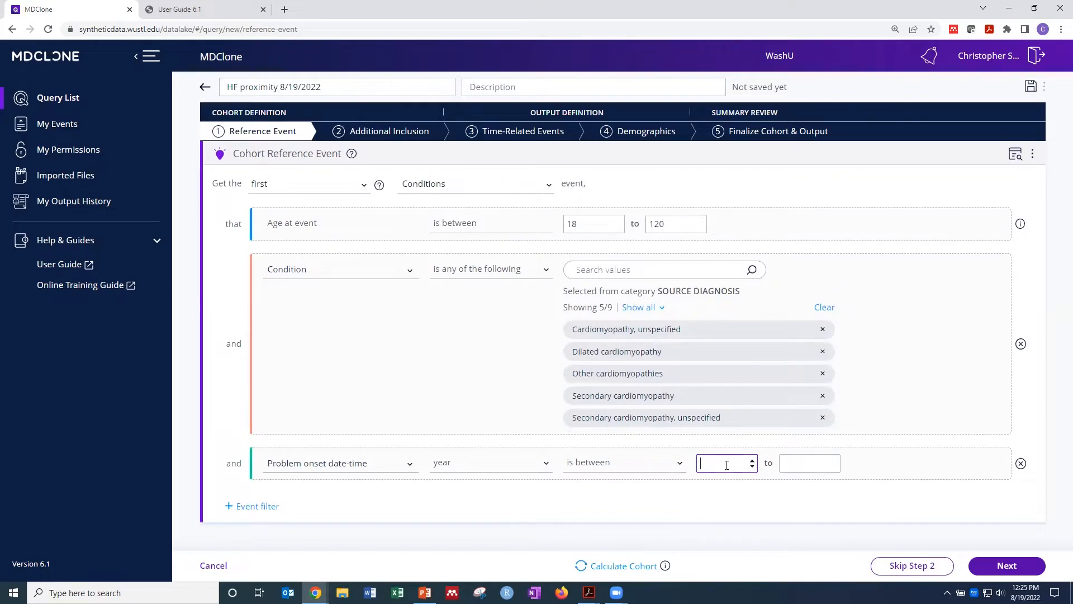
type("2009")
left_click(794, 461)
type("2018")
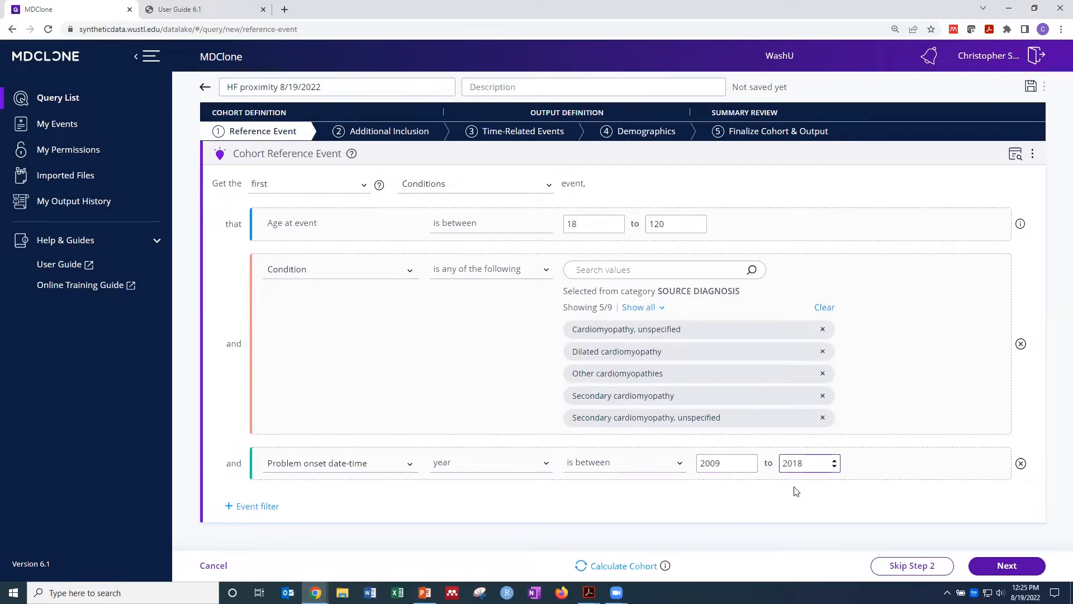
left_click(800, 501)
- Switch the onset filter to compare exact dates and set the start date to 01/01/2009
left_click(462, 464)
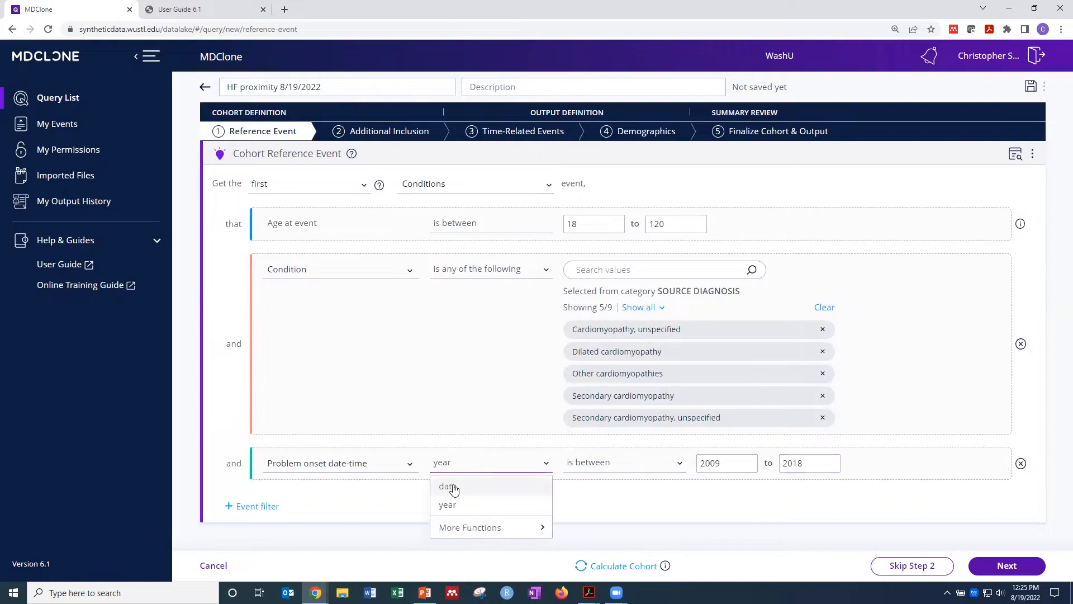
left_click(455, 488)
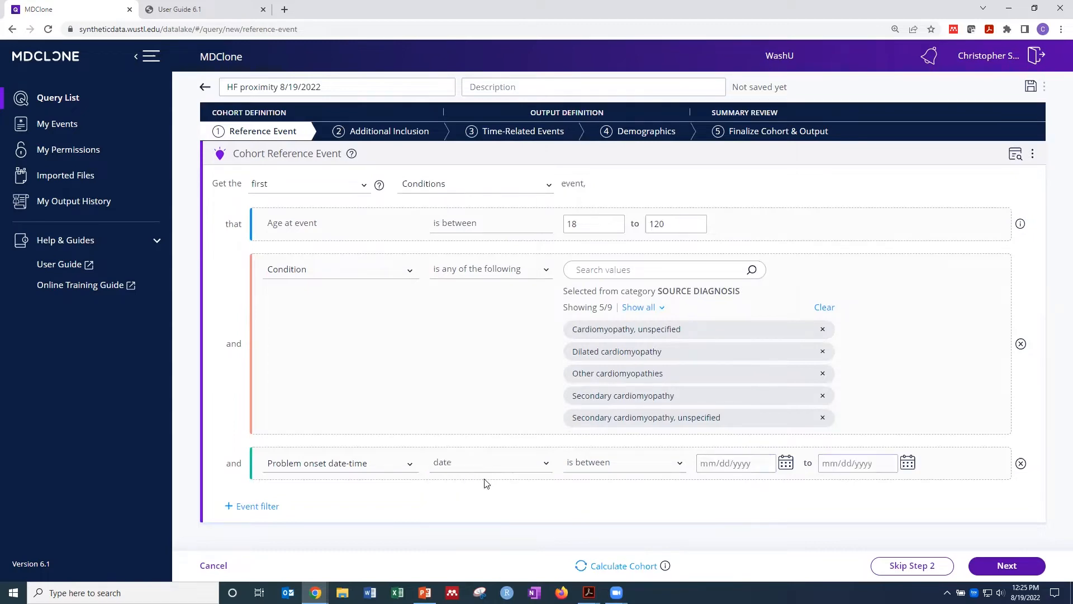
left_click(787, 464)
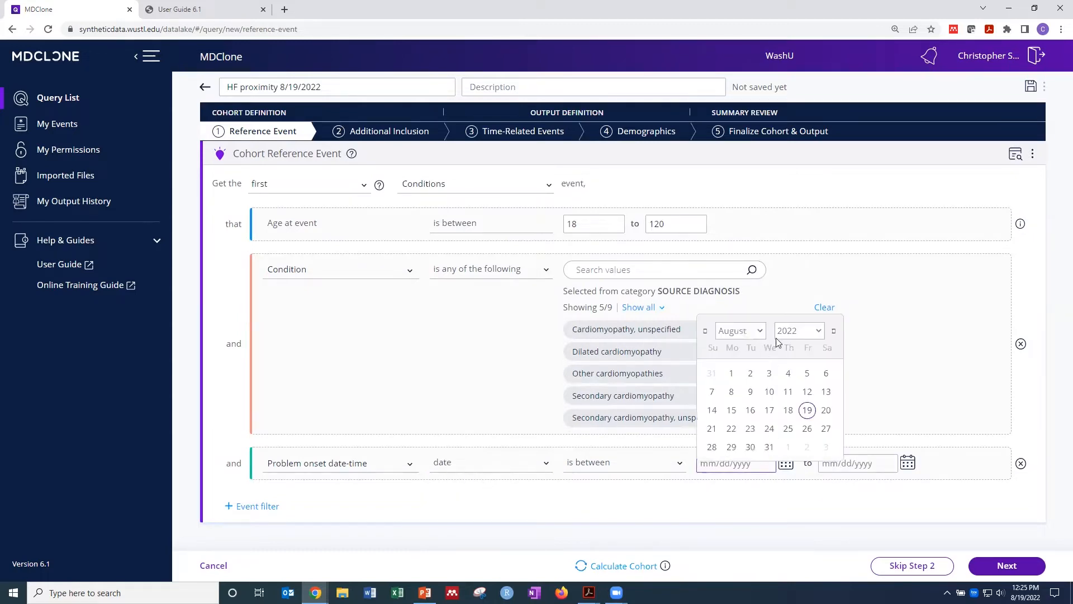
left_click(796, 333)
scroll(805, 437, "up", 5)
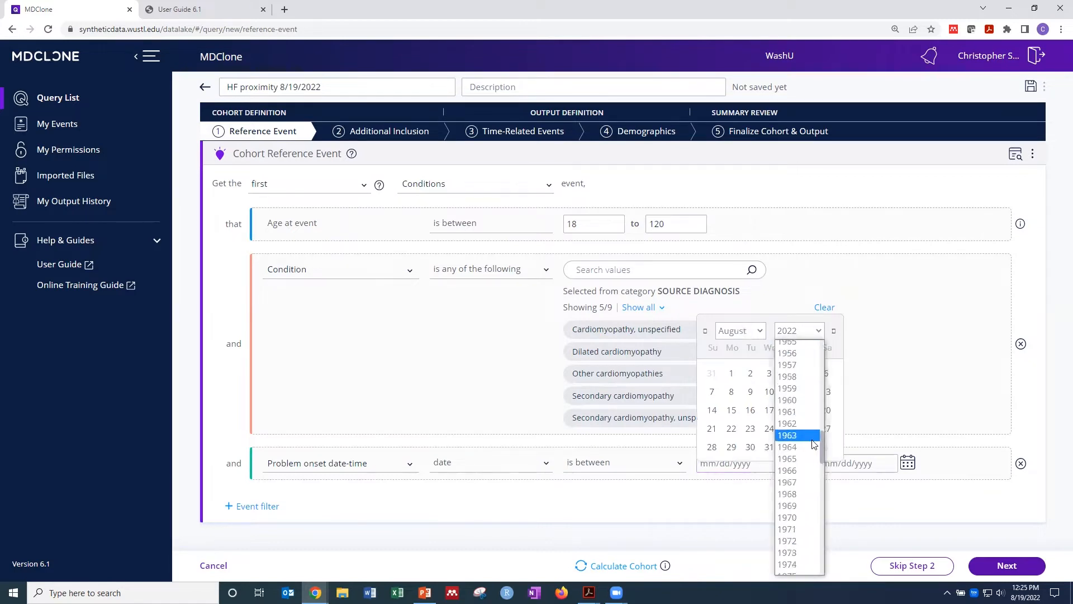
scroll(806, 467, "down", 4)
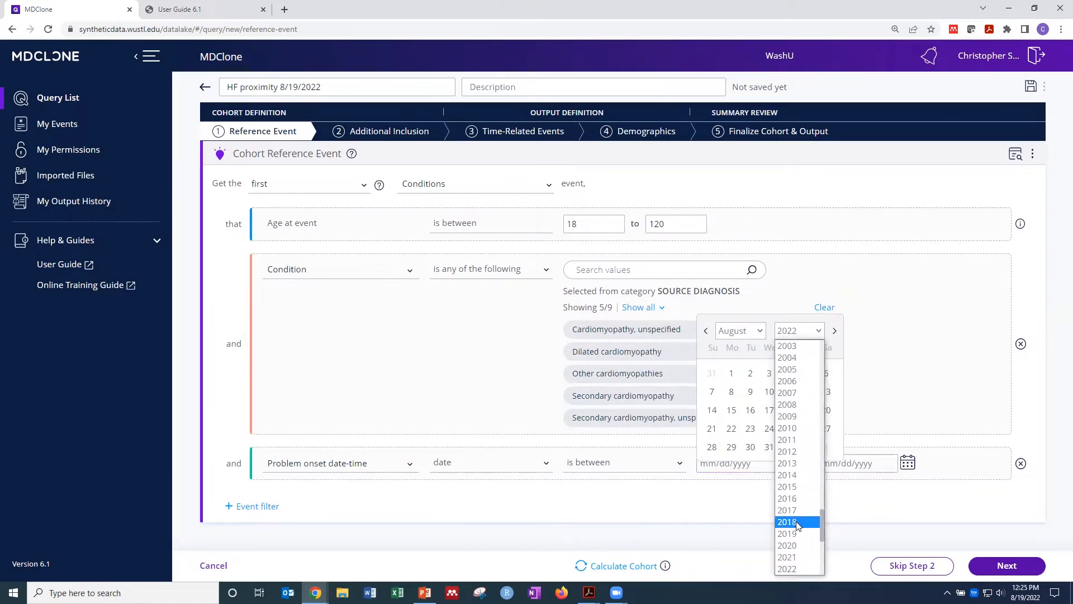
left_click(805, 416)
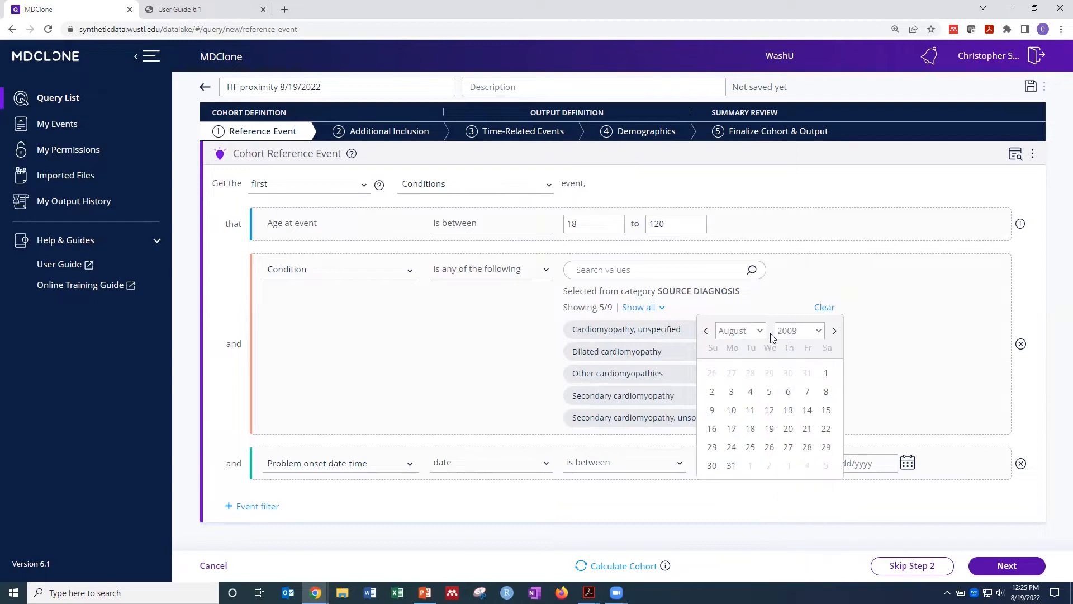
left_click(759, 331)
left_click(748, 347)
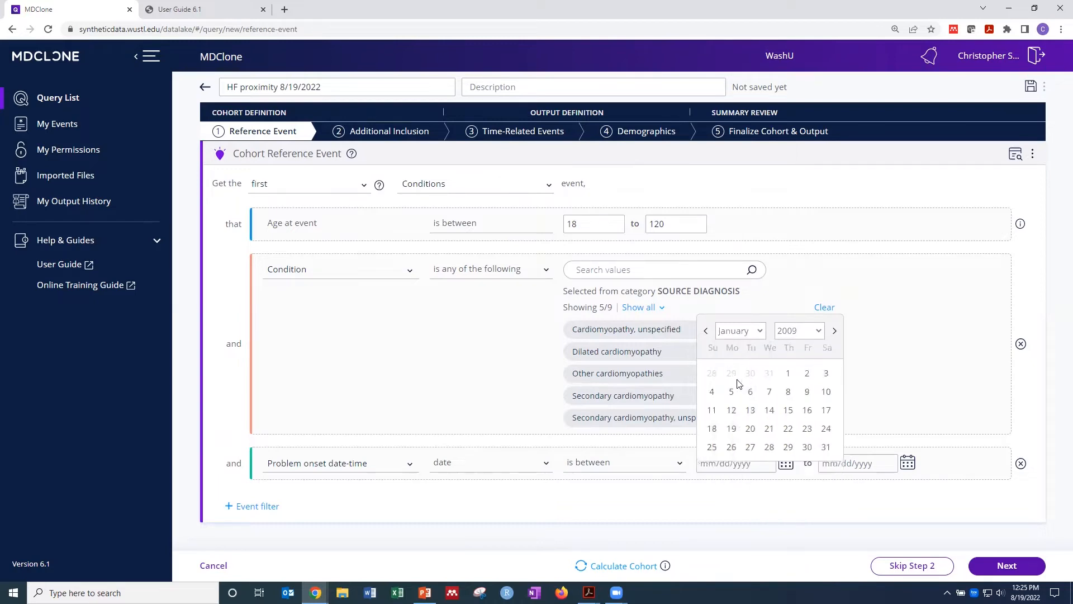
left_click(785, 376)
- Set the onset range end date to 12/31/2018
left_click(836, 463)
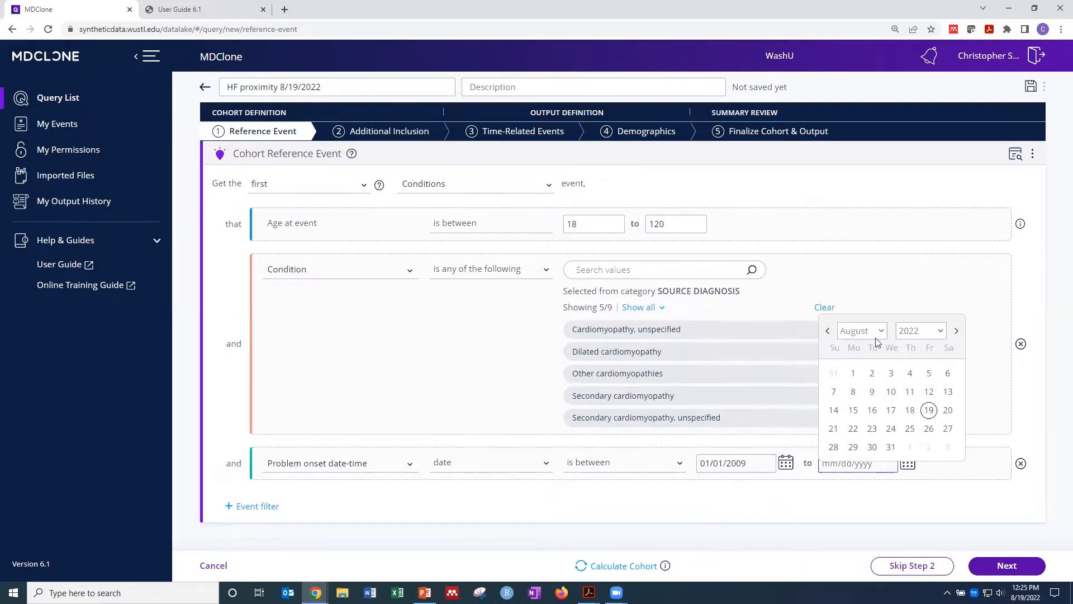
left_click(909, 334)
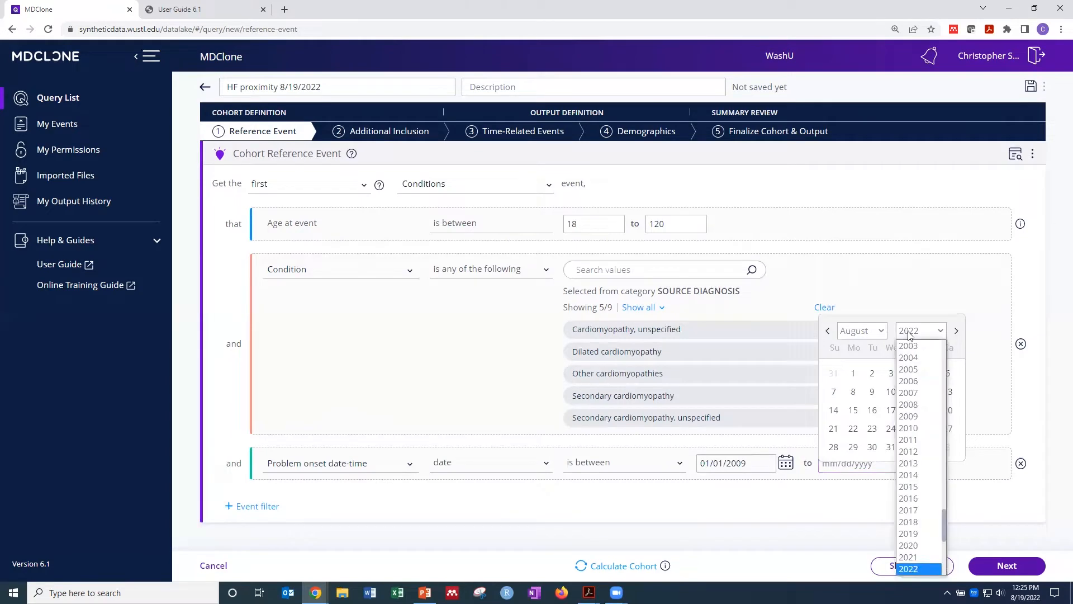
left_click(911, 523)
left_click(862, 331)
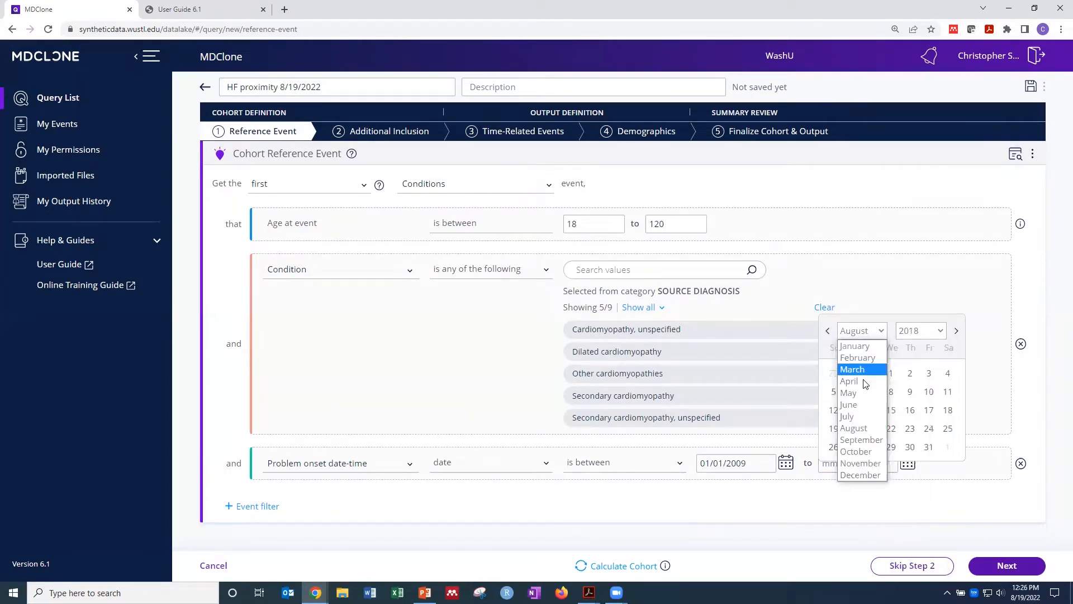
left_click(856, 475)
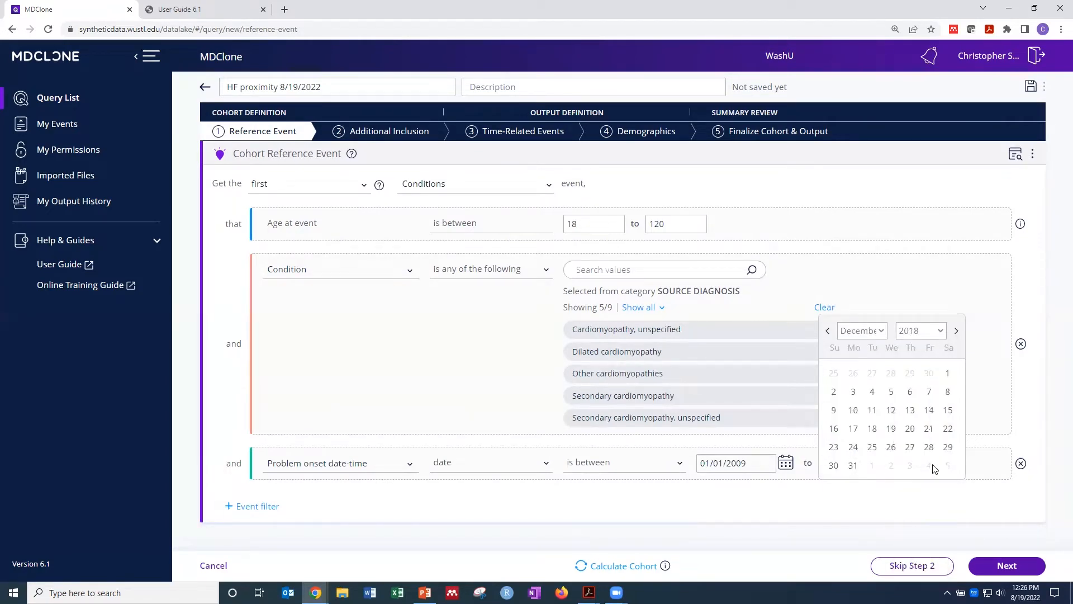
left_click(853, 465)
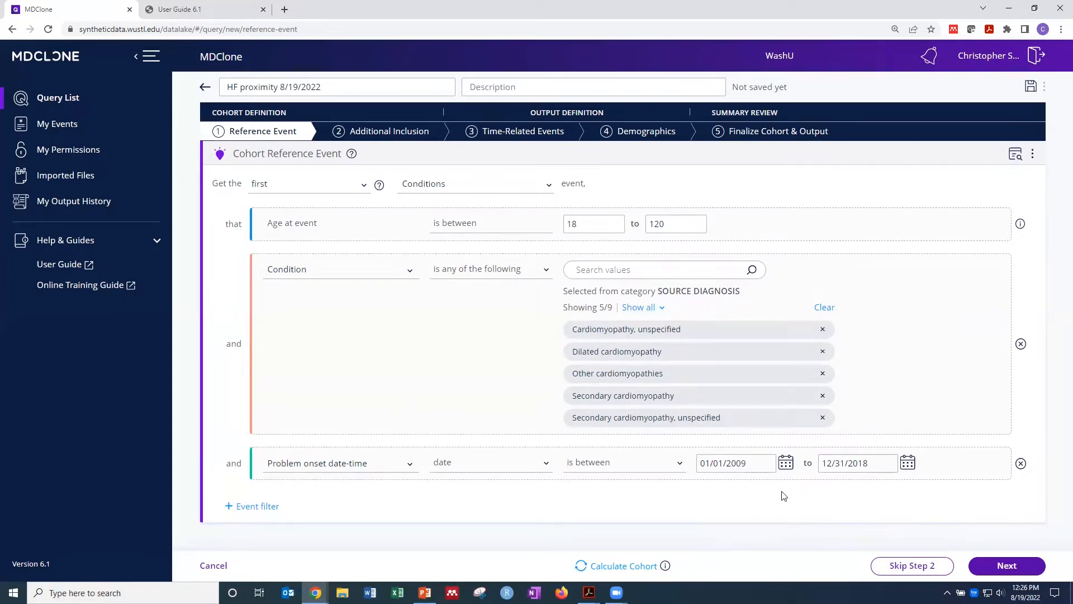
- Calculate and save the cohort, then highlight the resulting 25,636 patient count
left_click(580, 567)
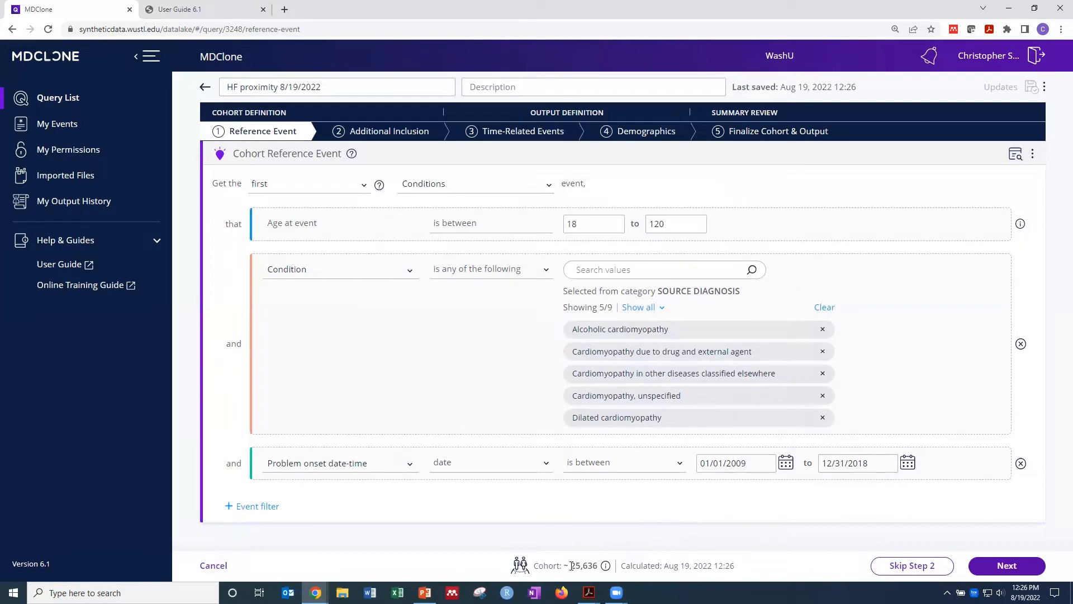
left_click_drag(571, 566, 598, 566)
- Clear the highlight on the cohort count and go to the Additional Inclusion step
left_click(599, 566)
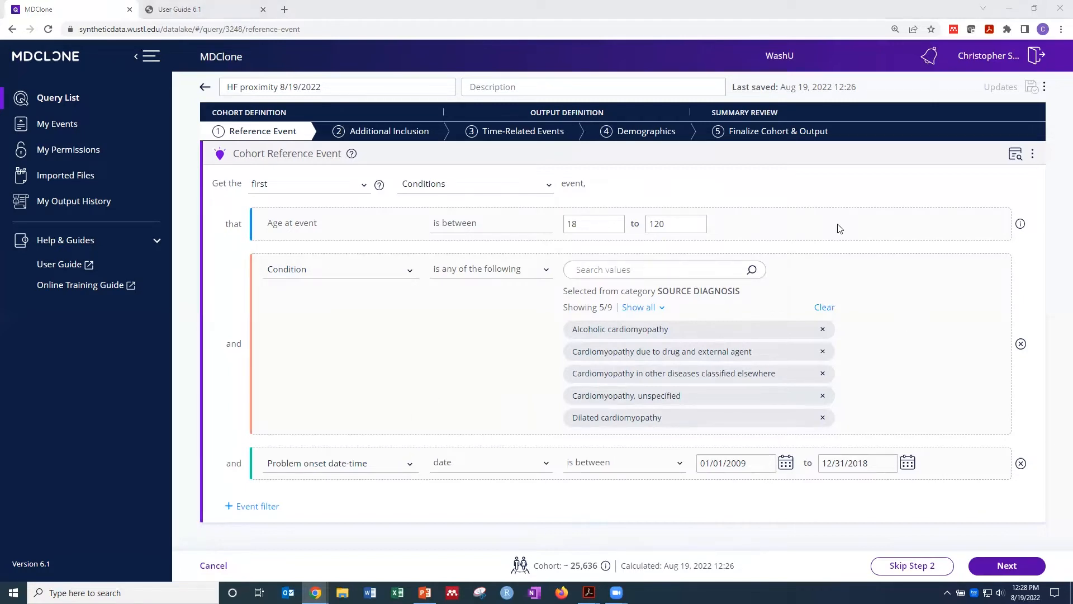
left_click(371, 134)
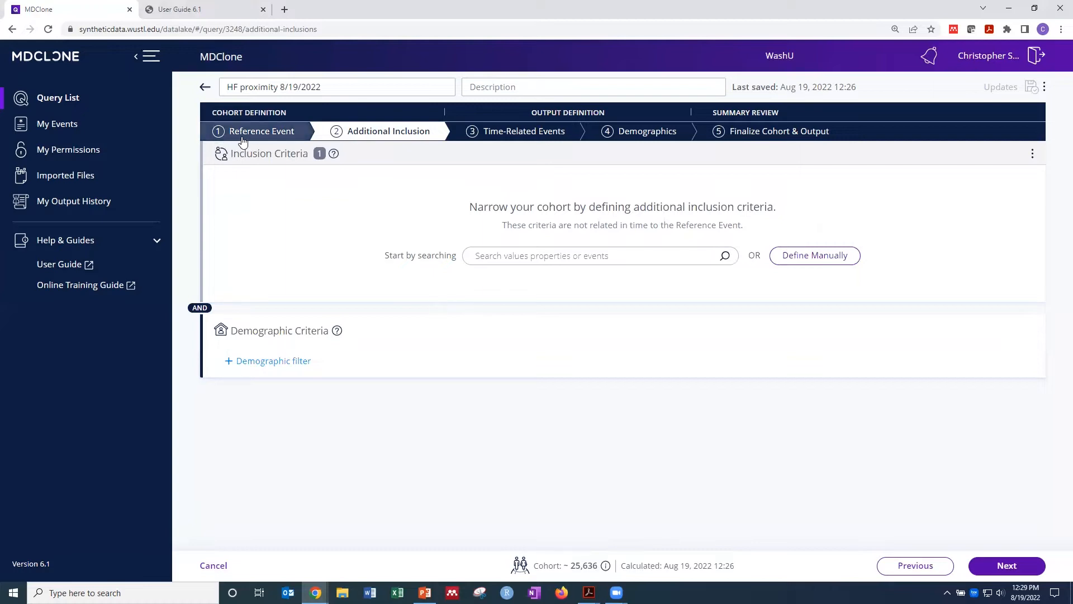
- Define an inclusion criterion manually with Substance consumption as its event
left_click(498, 261)
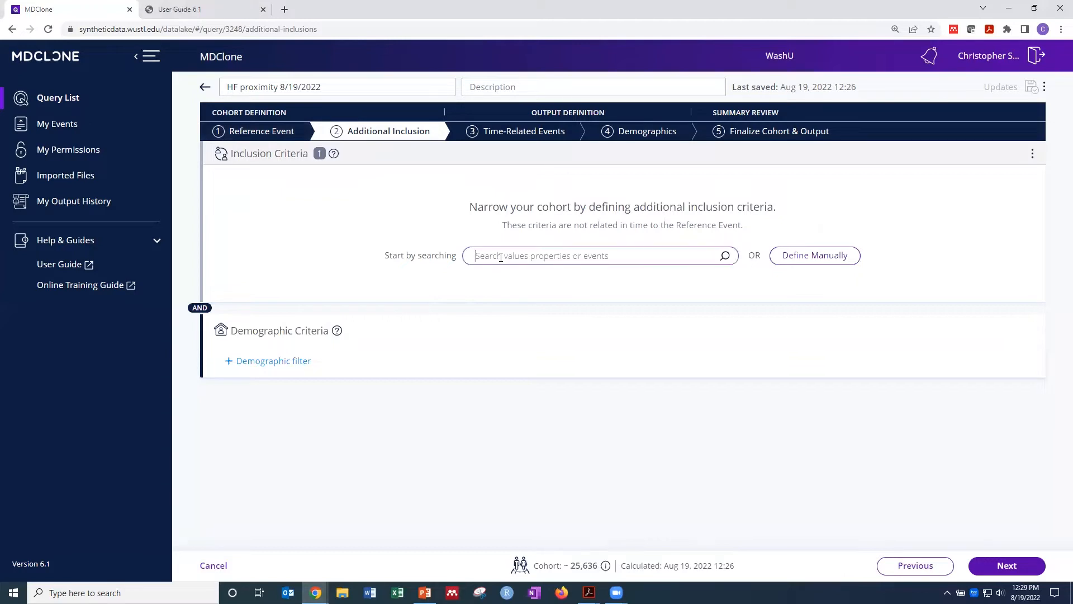
left_click(798, 259)
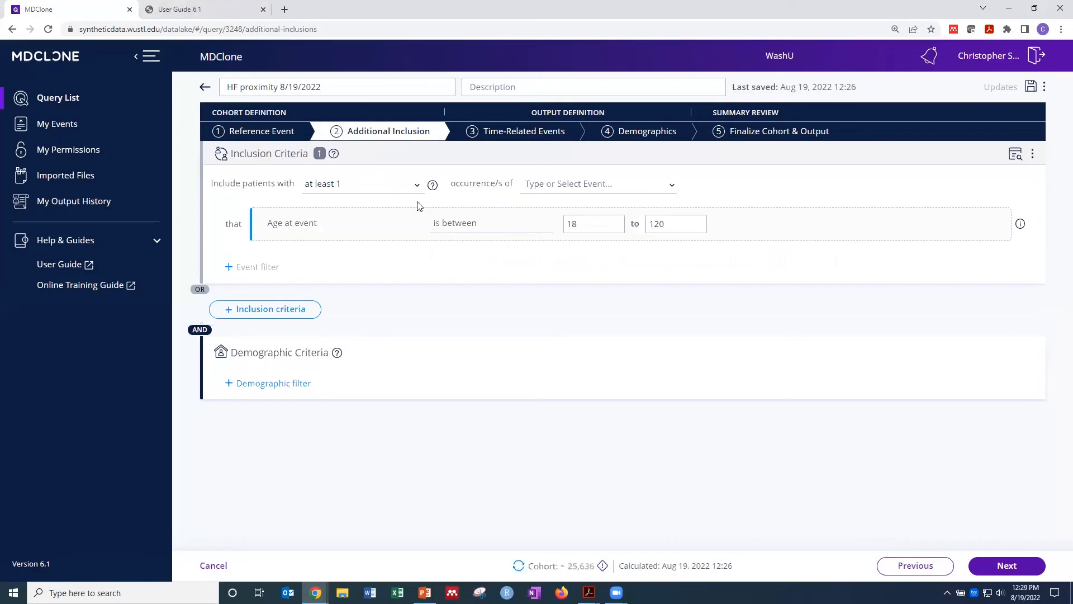
left_click(673, 185)
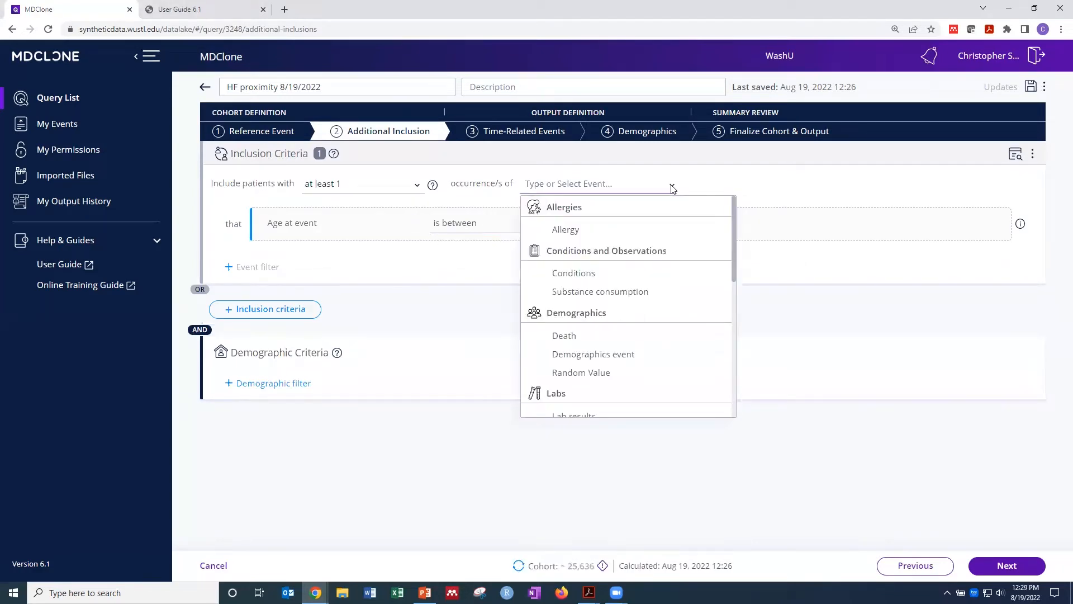
left_click(640, 294)
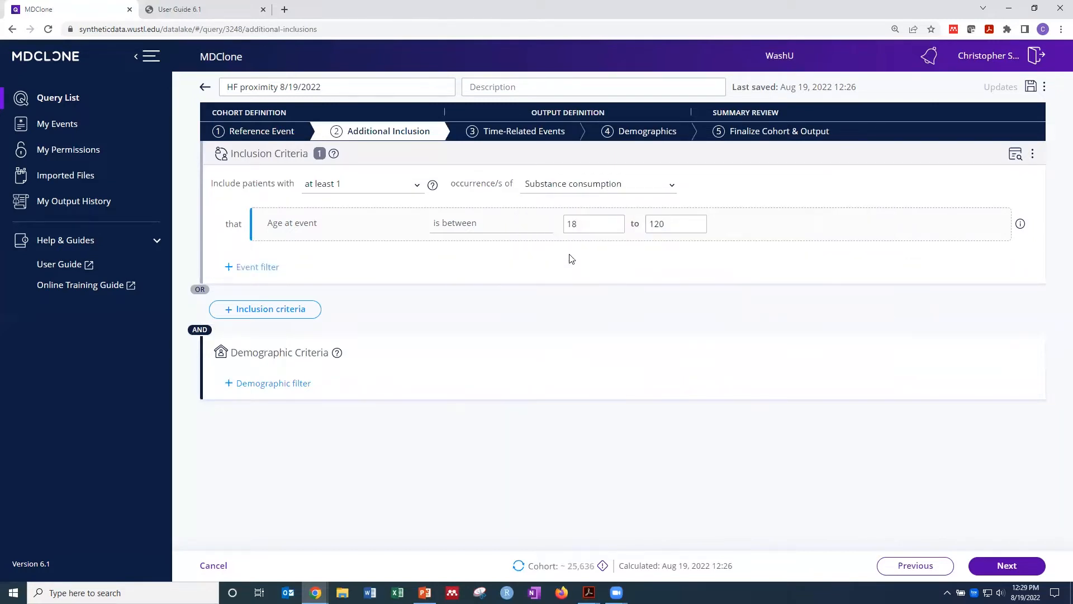
- Add a Tobacco status (smoking) event filter and show its value list
left_click(257, 272)
left_click(398, 274)
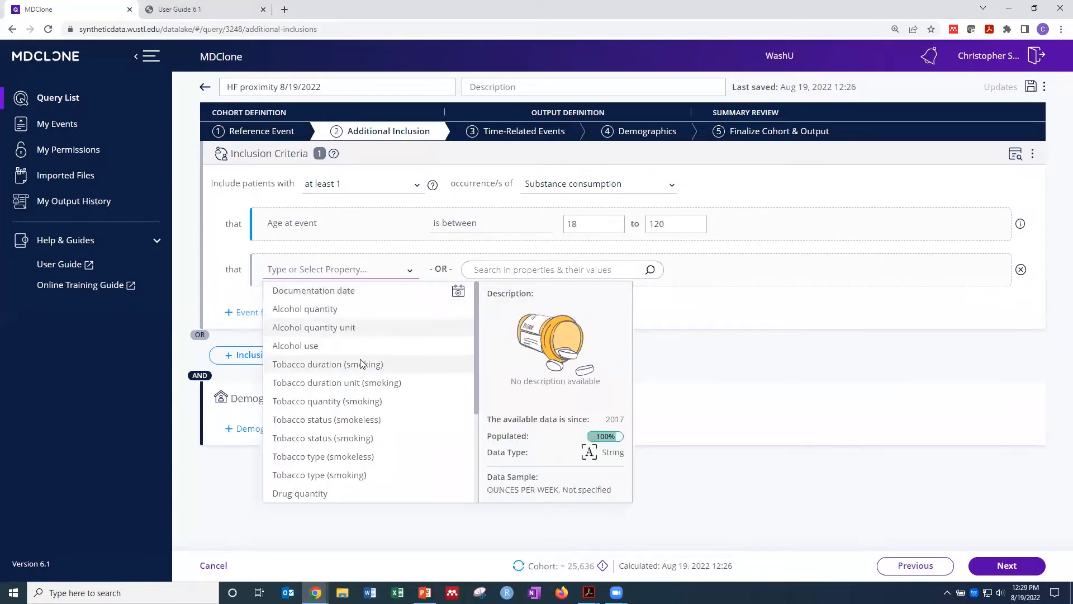
left_click(350, 439)
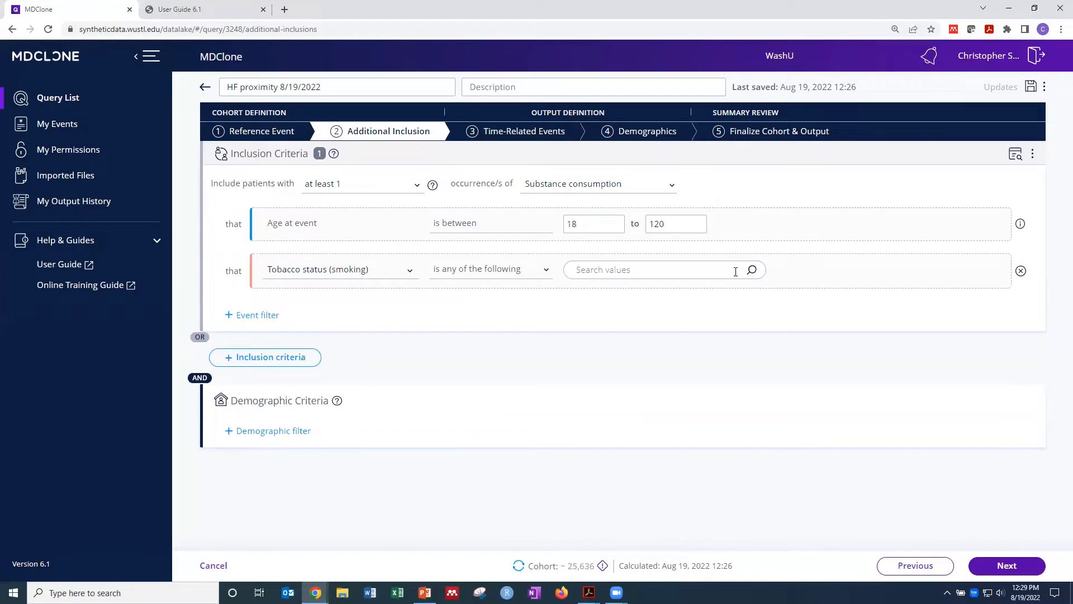
left_click(753, 272)
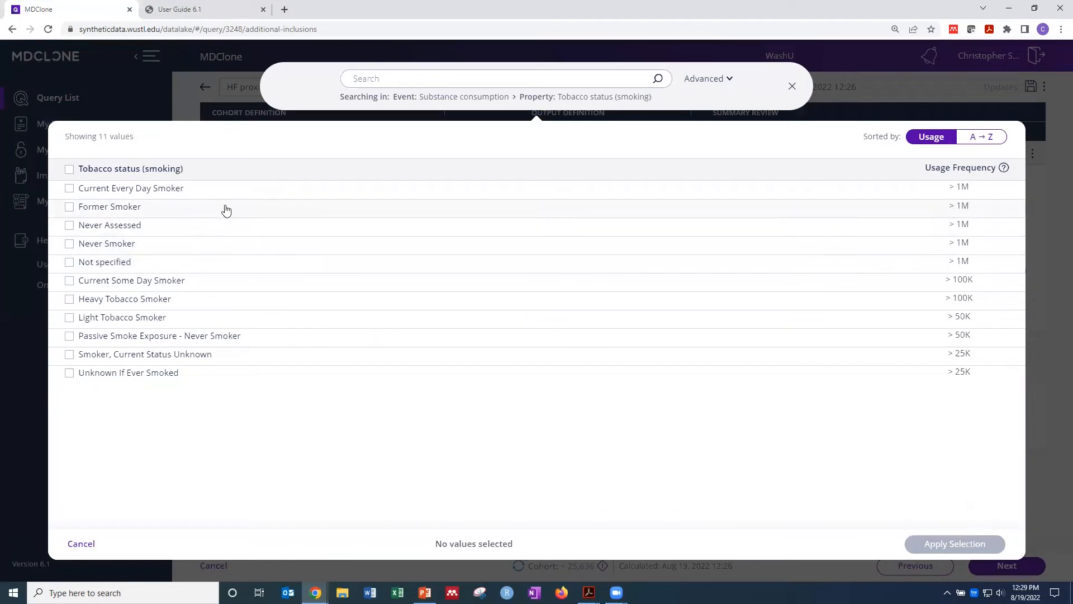
- Apply Current Every Day Smoker and Former Smoker to the tobacco filter, then add a demographic filter row
left_click(69, 191)
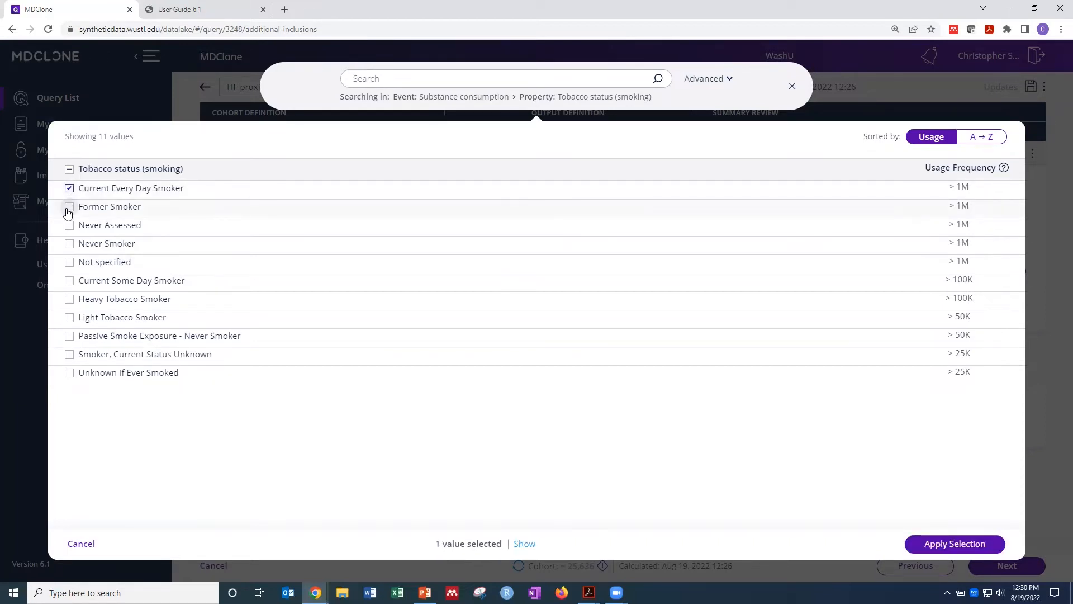
left_click(68, 208)
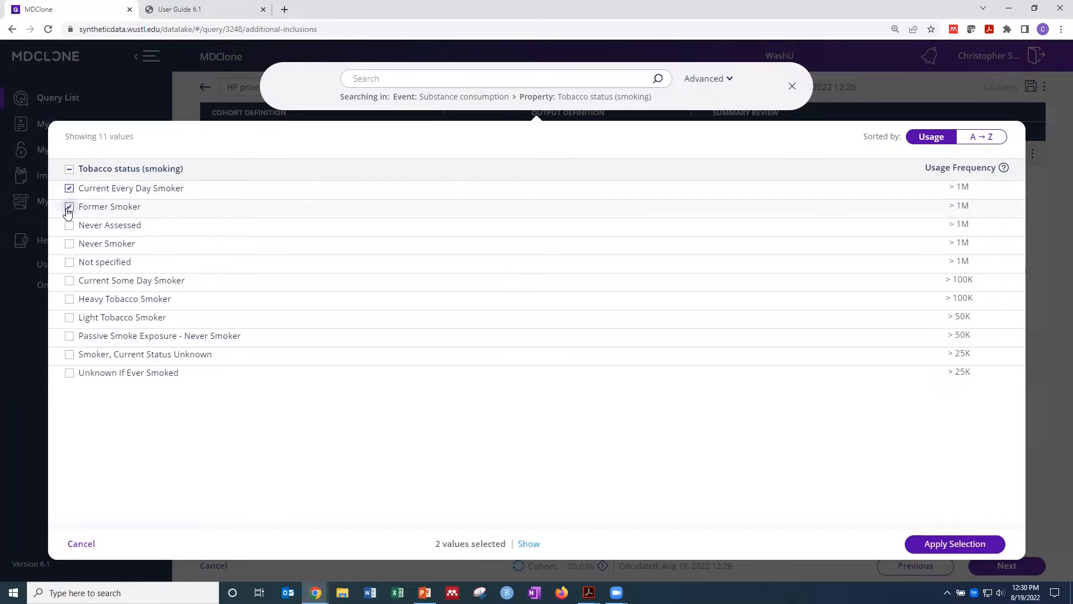
left_click(972, 551)
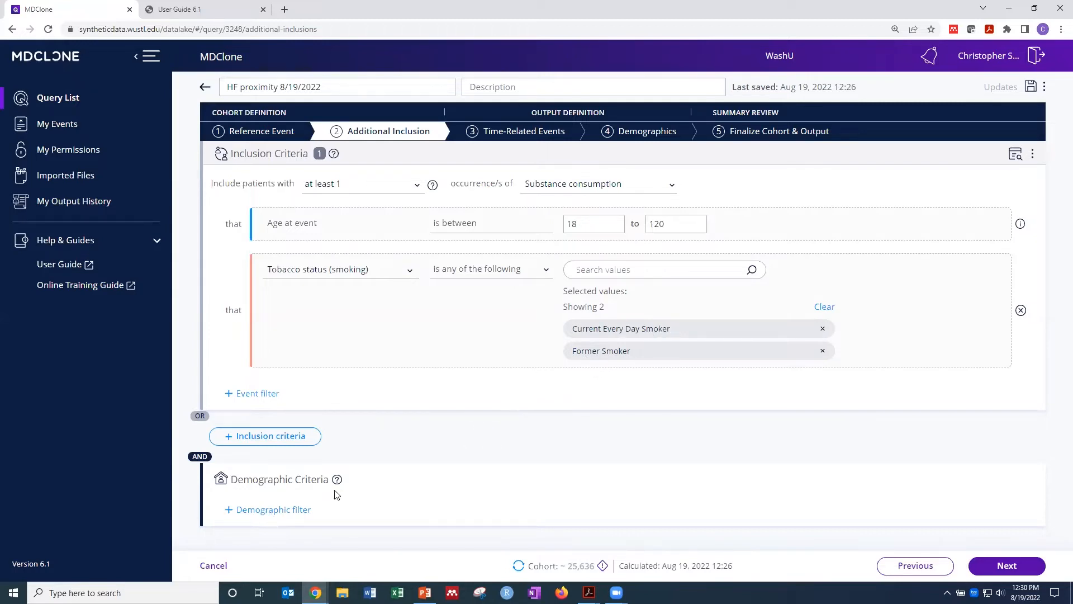
left_click(286, 510)
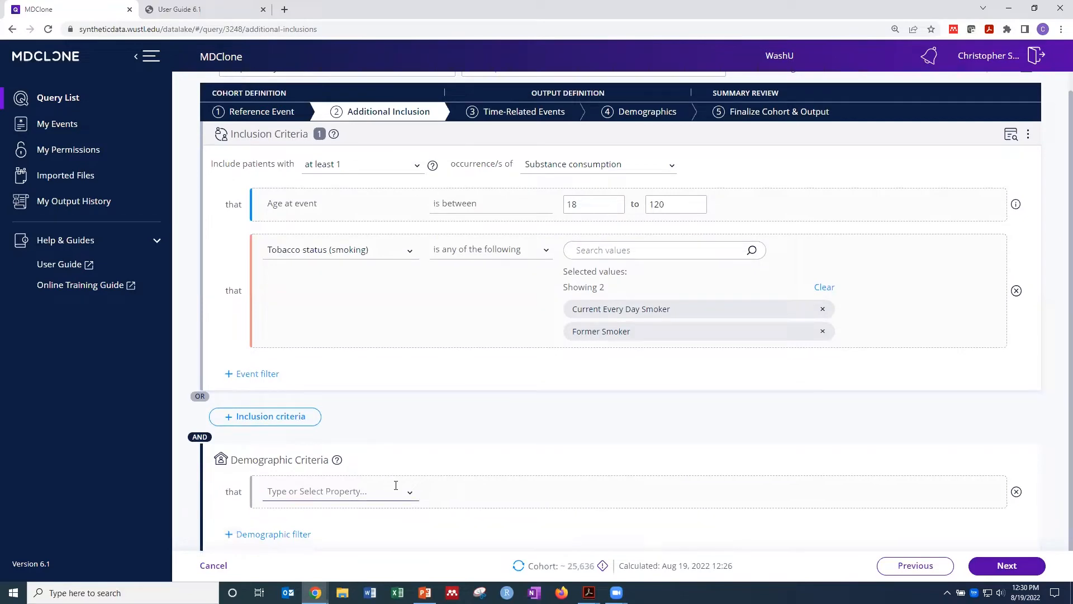
- Filter Gender at birth to MALE and Male and recalculate the cohort to about 7,366
left_click(407, 492)
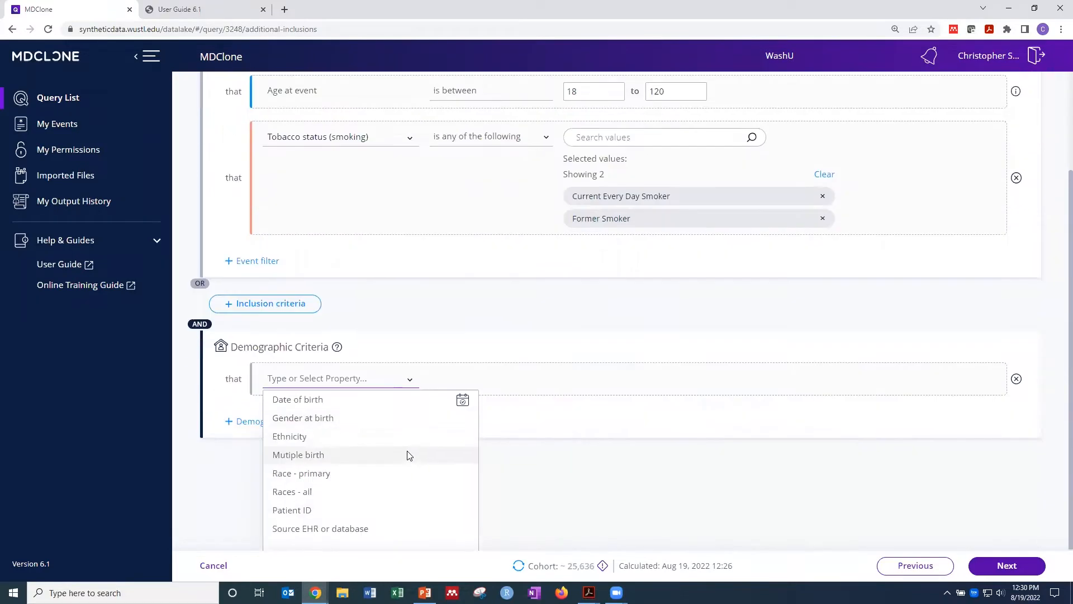
left_click(315, 375)
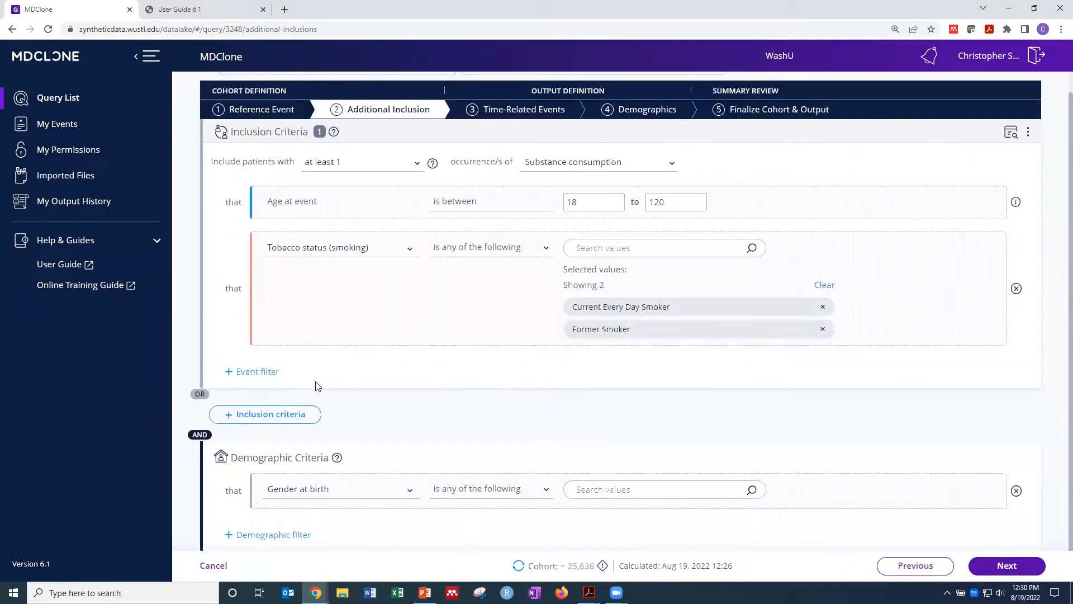
left_click(752, 490)
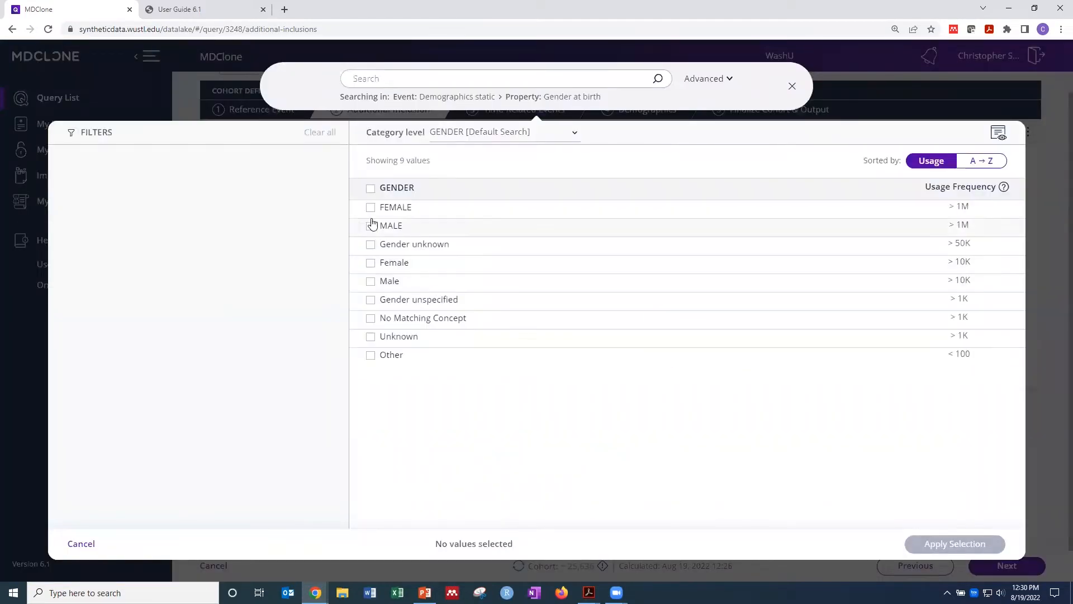
left_click(371, 225)
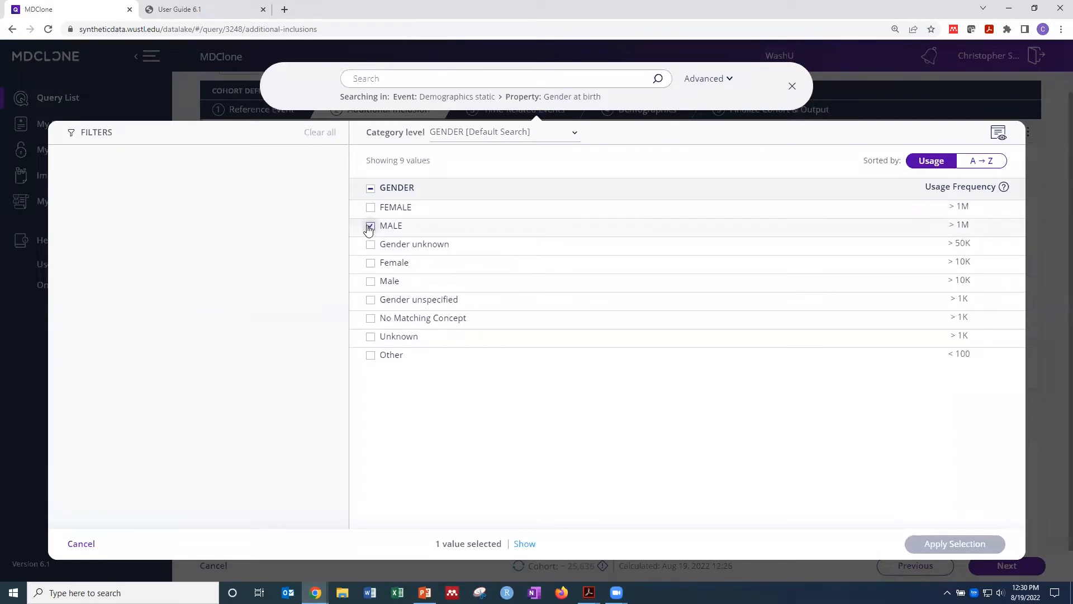
left_click(371, 281)
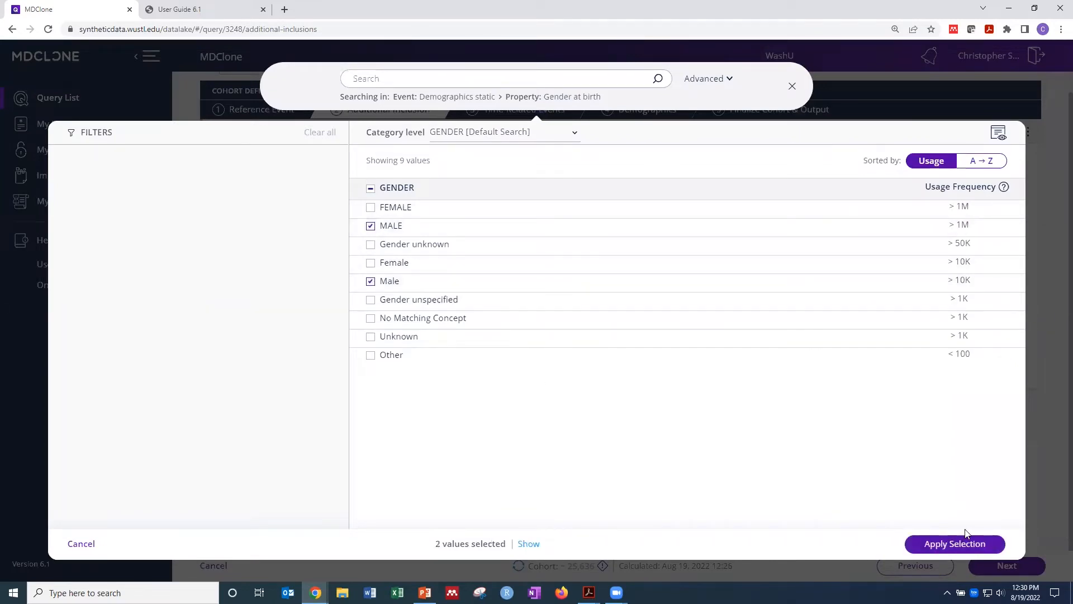
scroll(837, 440, "down", 2)
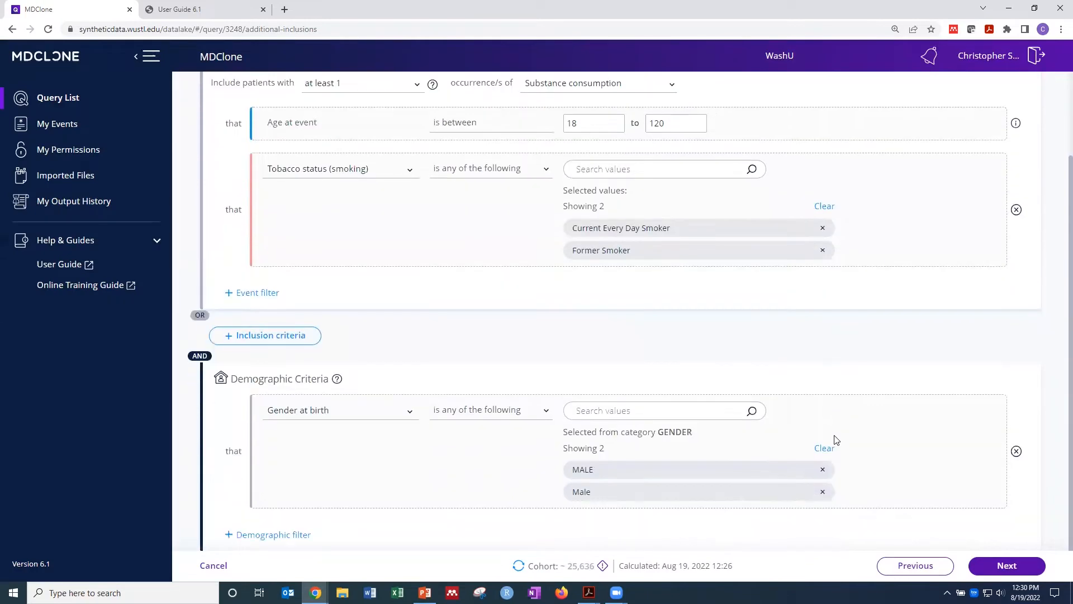
left_click(519, 565)
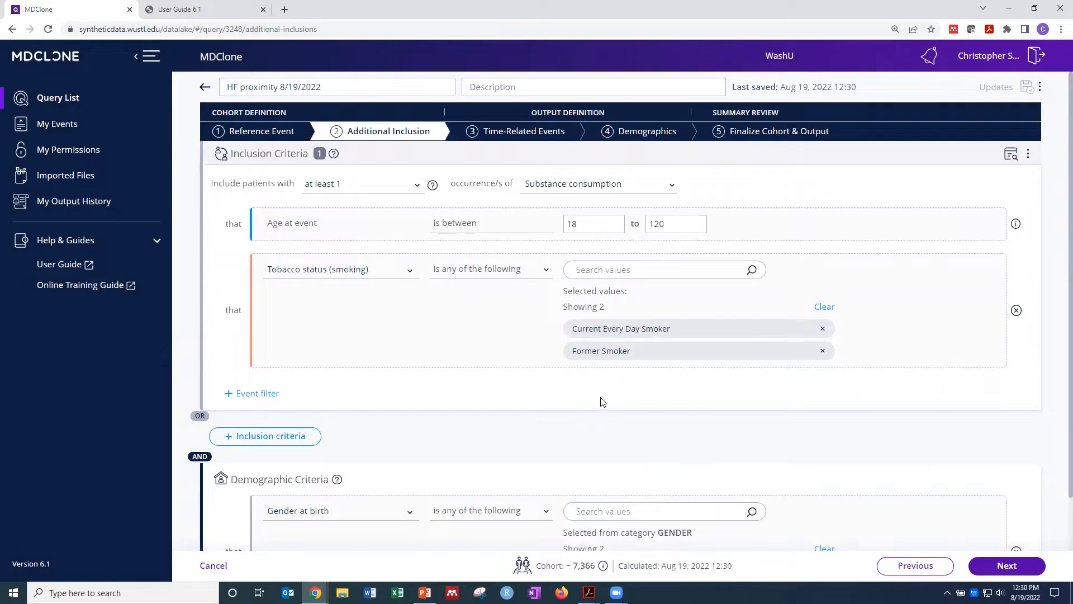
- Remove the Gender at birth filter from the demographic criteria
scroll(581, 369, "down", 1)
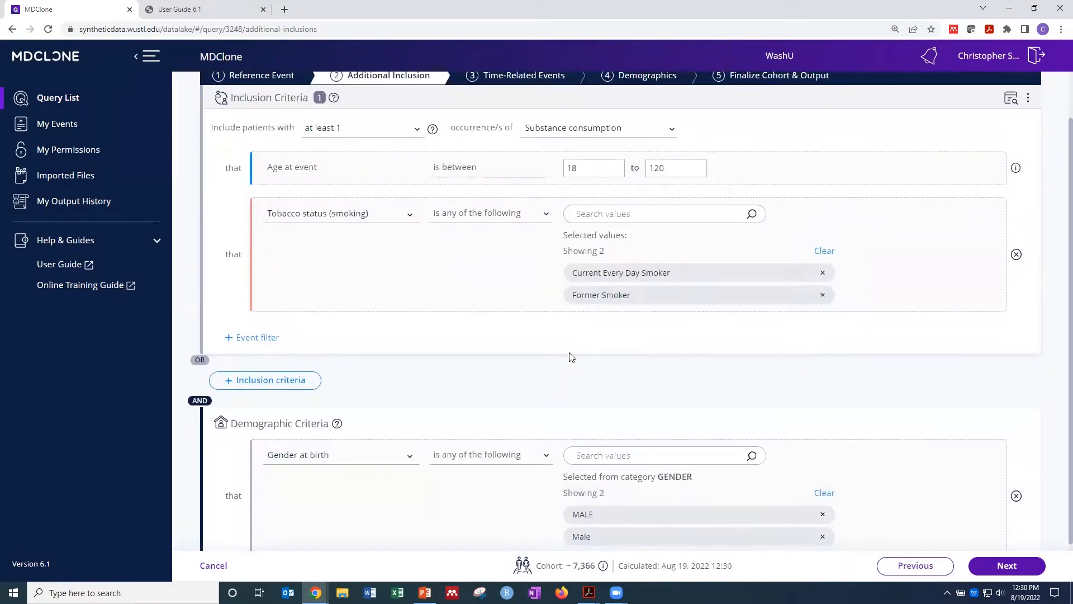
scroll(571, 357, "down", 1)
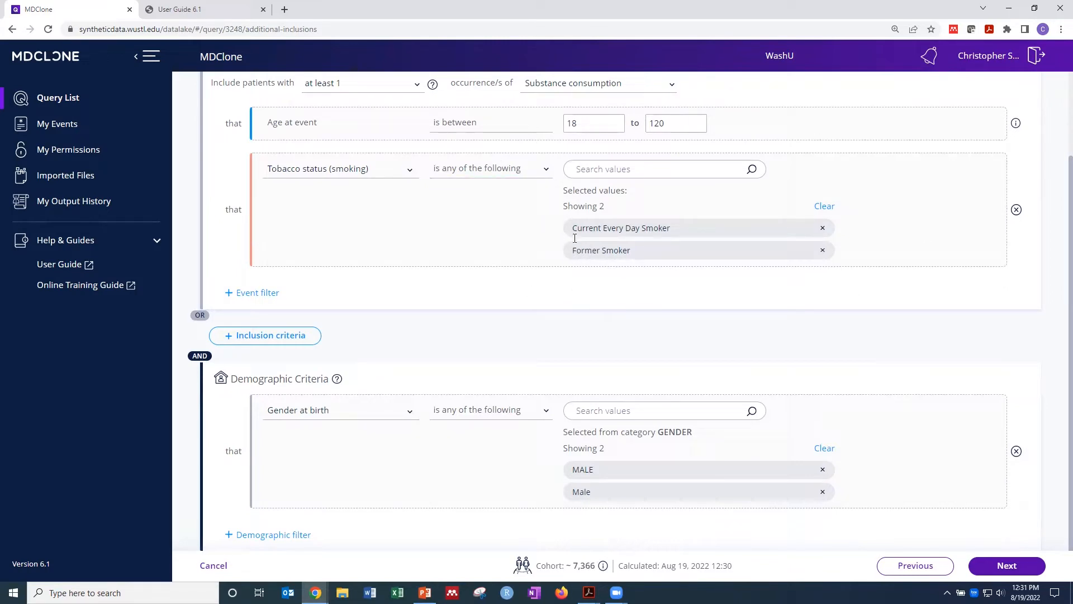
left_click(1016, 452)
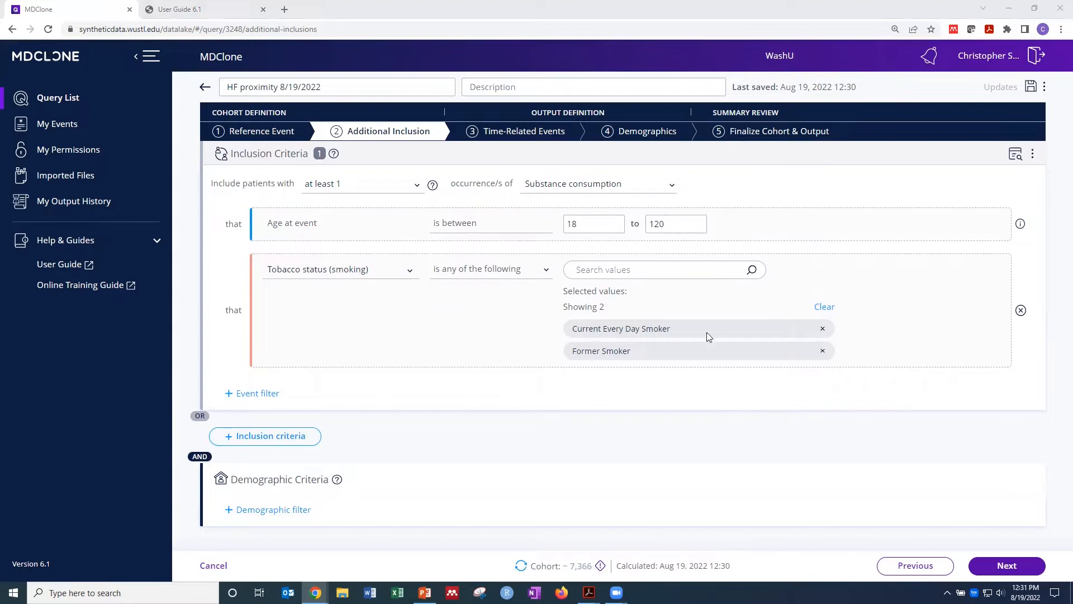
- Check the tobacco filter's operator and property options, then delete the Tobacco status filter
left_click(543, 274)
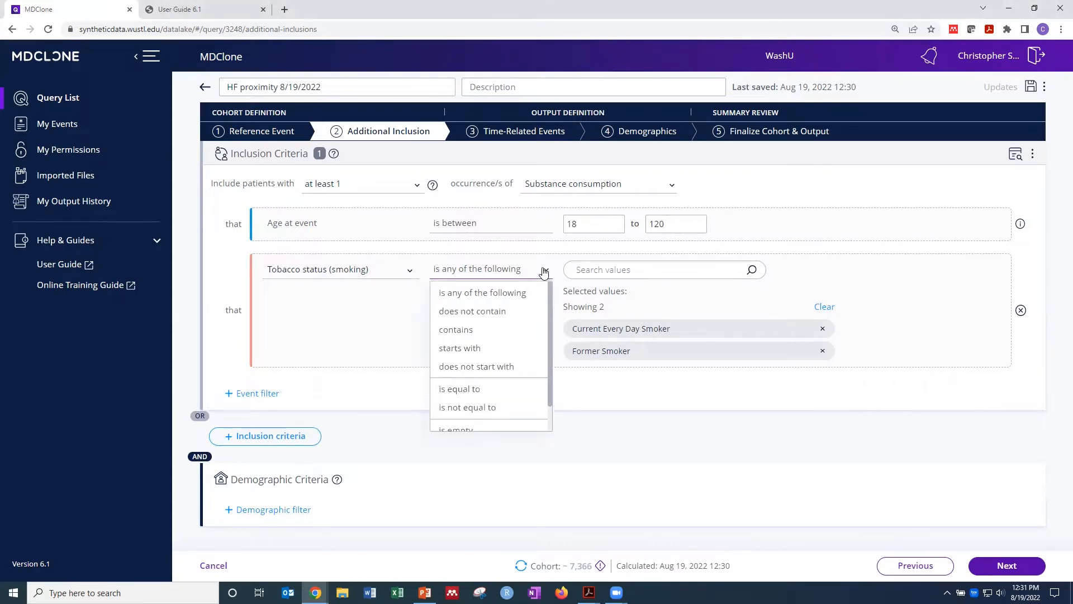
left_click(512, 296)
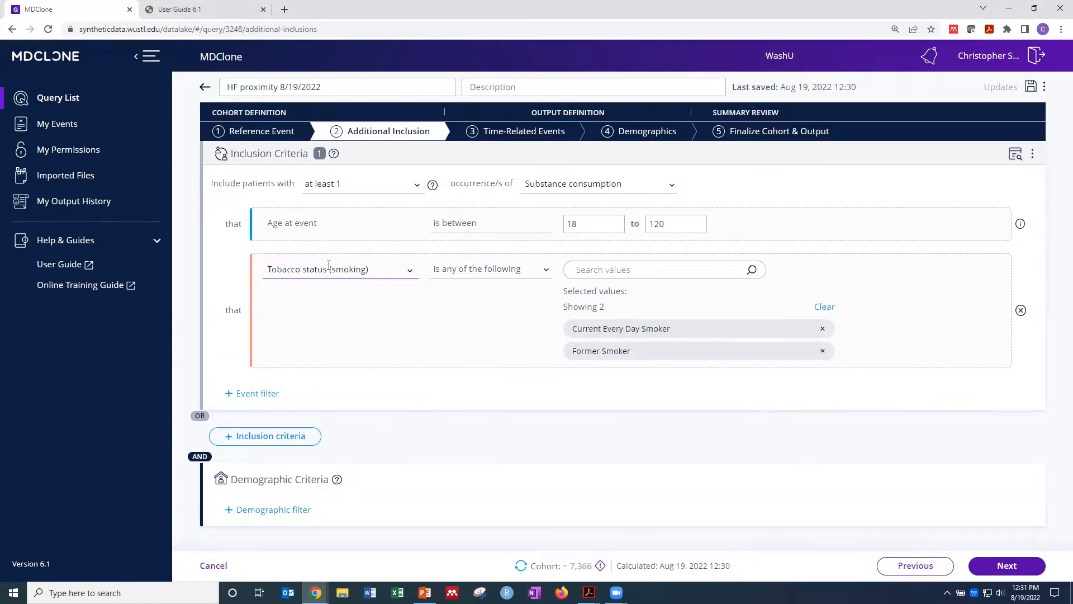
left_click(285, 270)
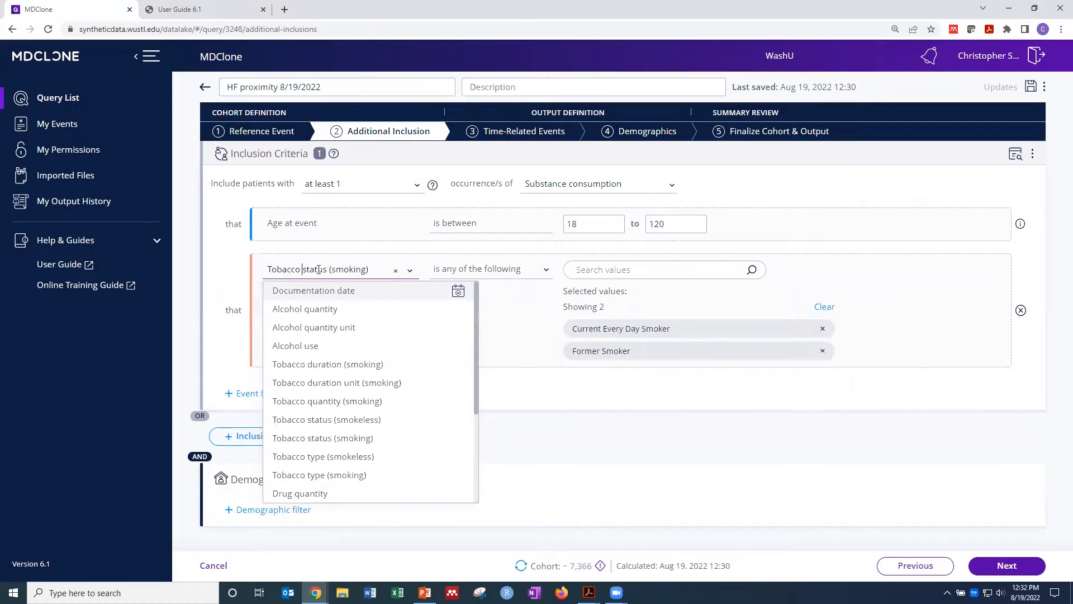
left_click(487, 327)
left_click(1020, 310)
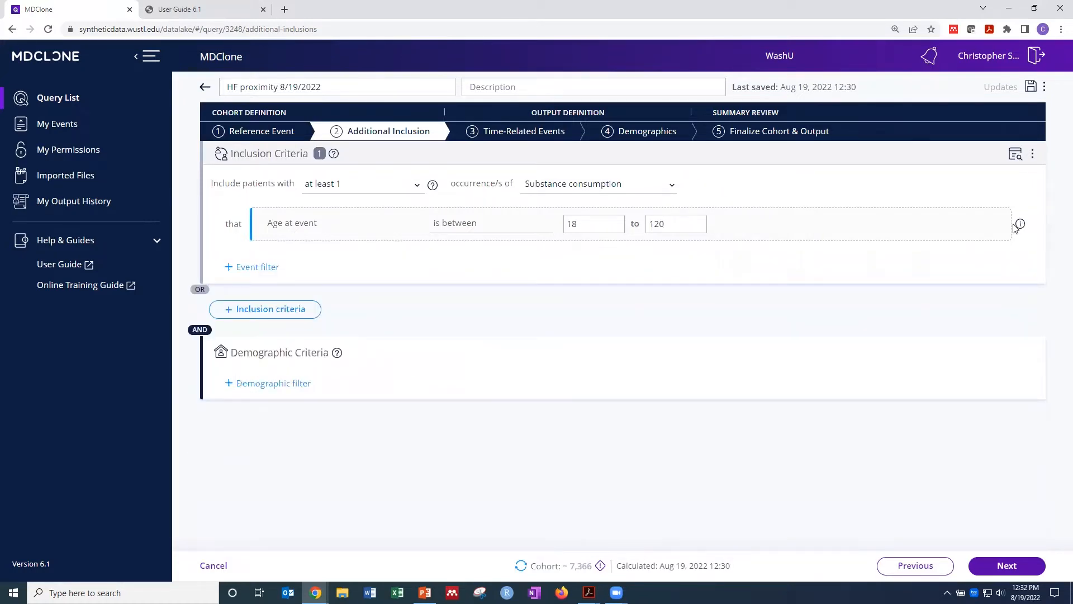
- Change the criterion's event to Conditions and add an empty event filter
left_click(609, 185)
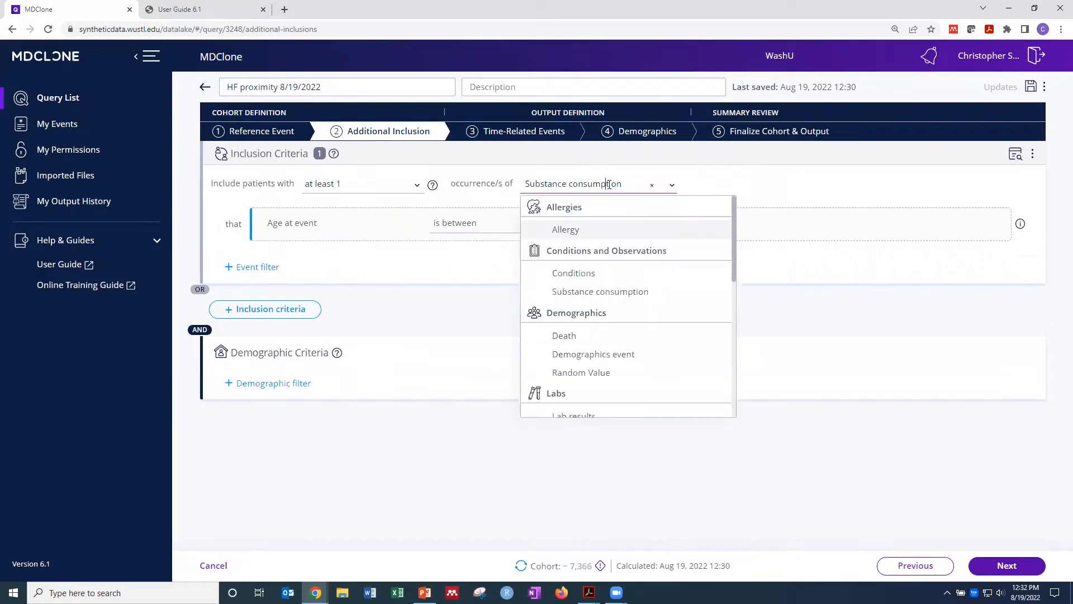
left_click(576, 272)
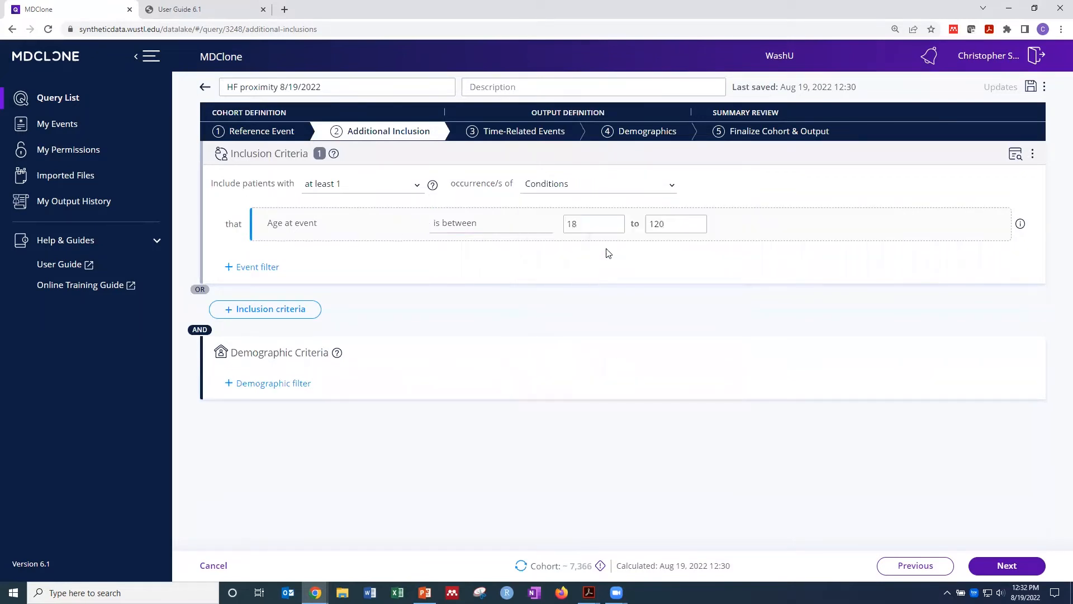
left_click(258, 267)
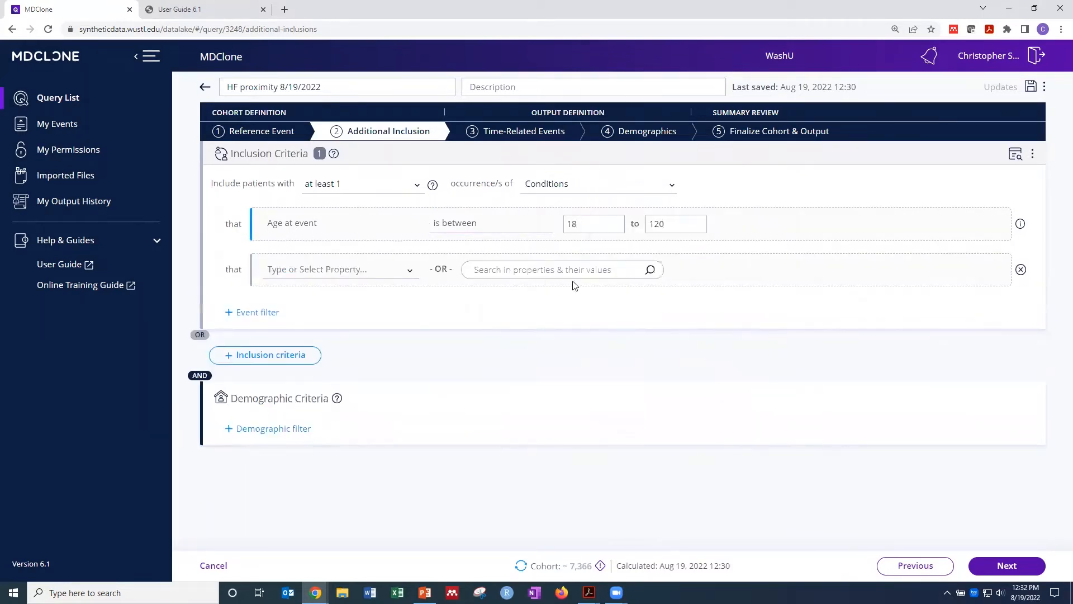
- Search property values for 'smok', browse the Condition matches, and close without choosing
left_click(625, 271)
type("smoking")
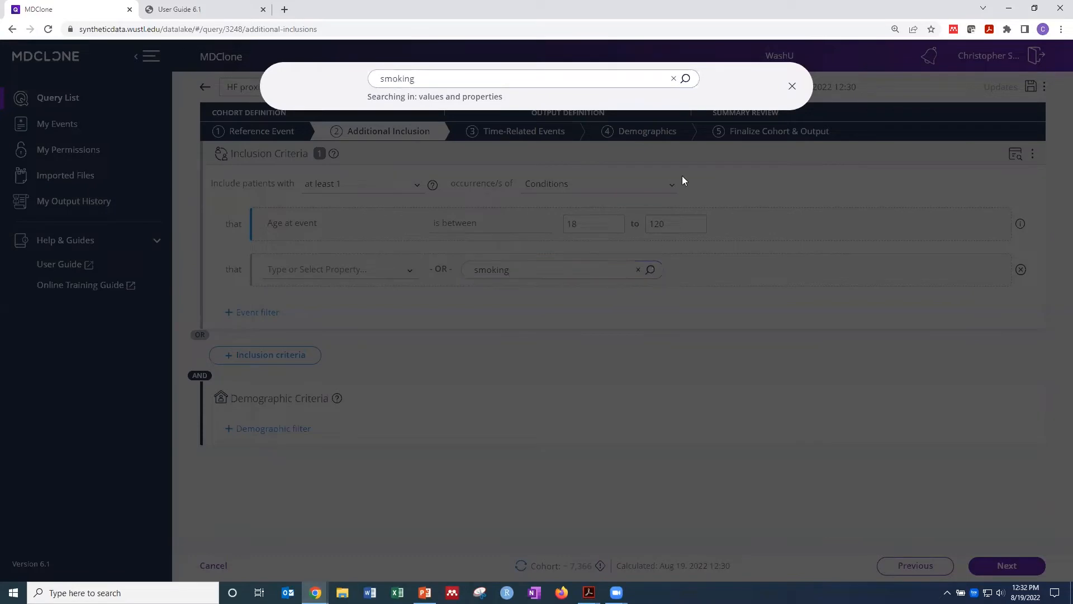
left_click(686, 79)
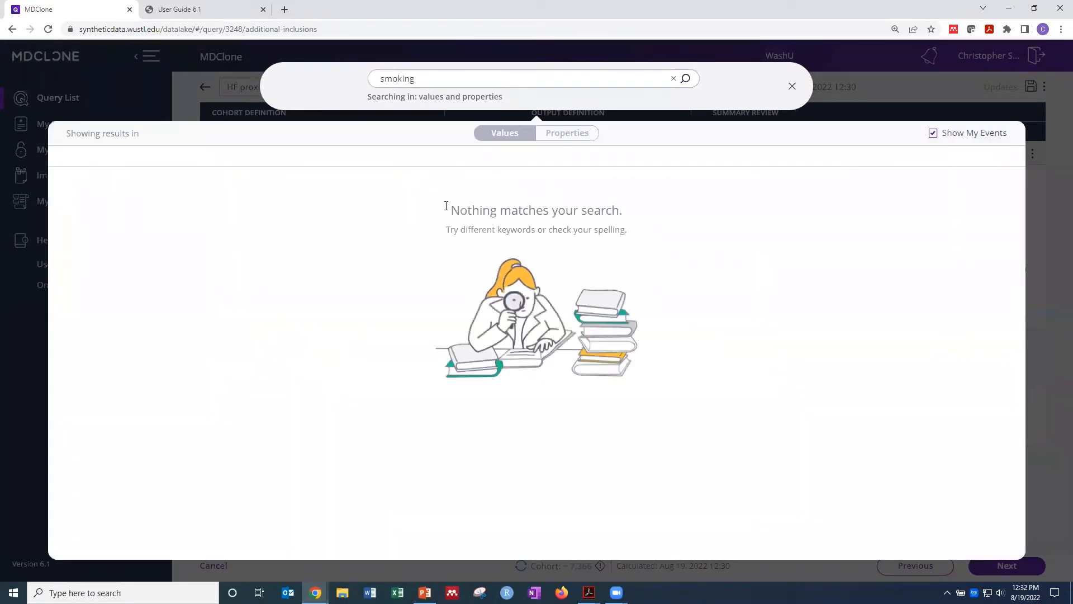
left_click(449, 83)
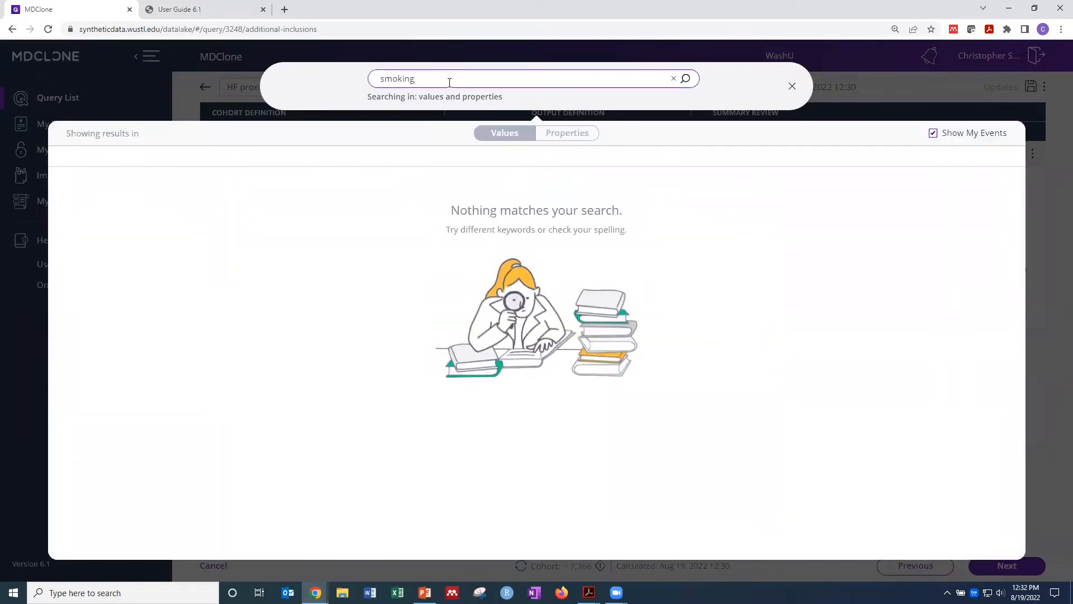
key("BackSpace")
key("BackSpace")
key("BackSpace")
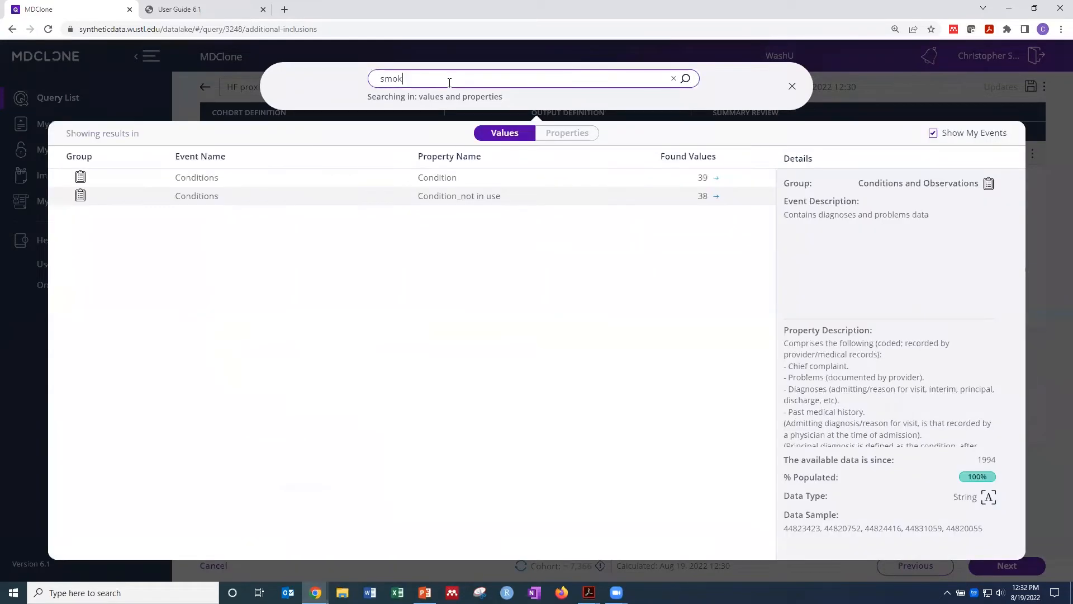
left_click(421, 179)
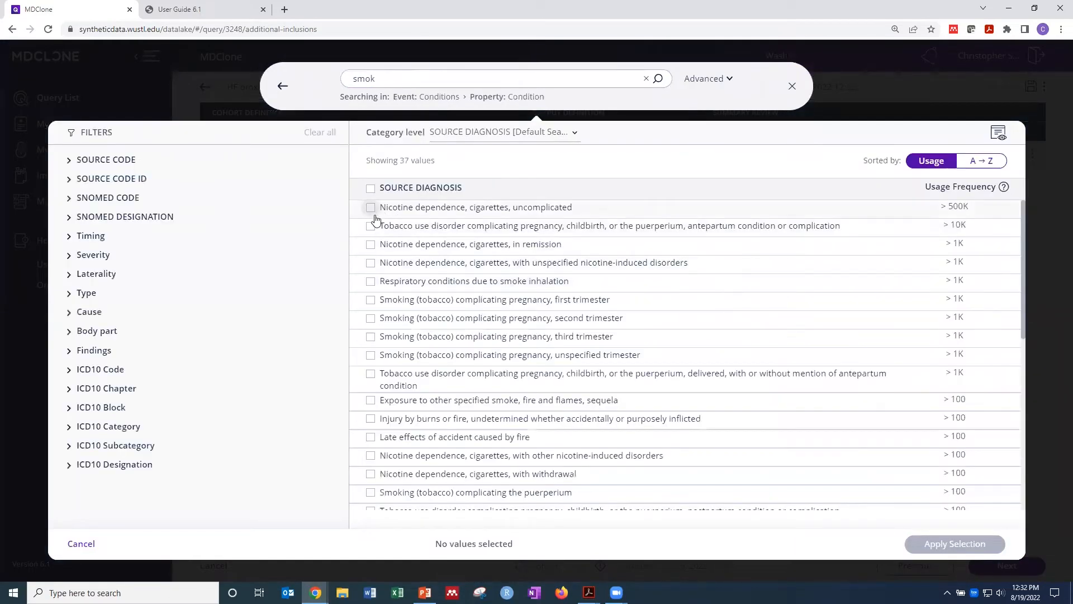
left_click(792, 87)
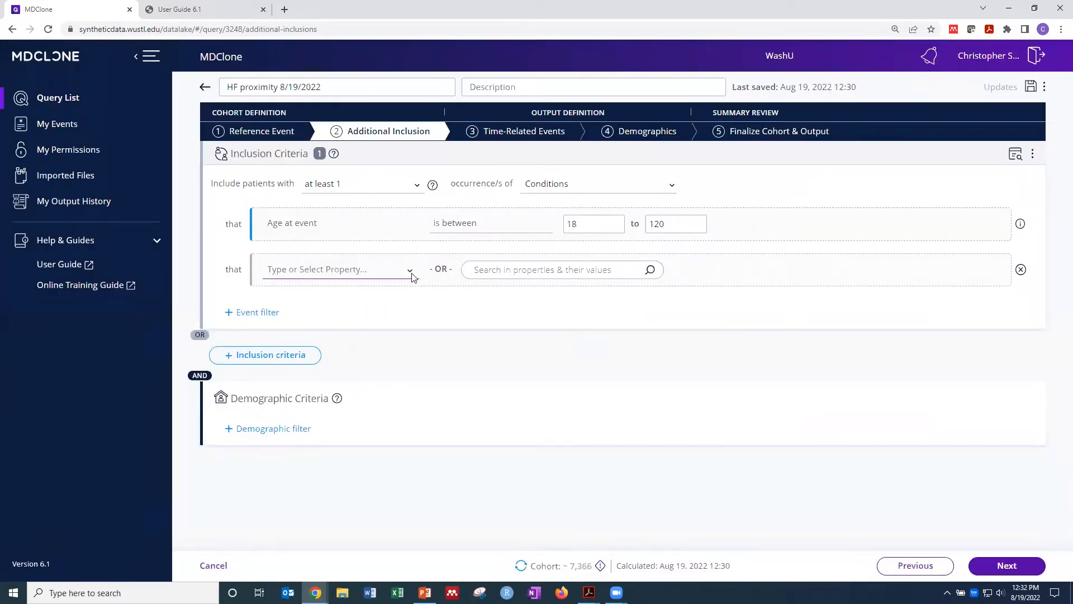
left_click(573, 182)
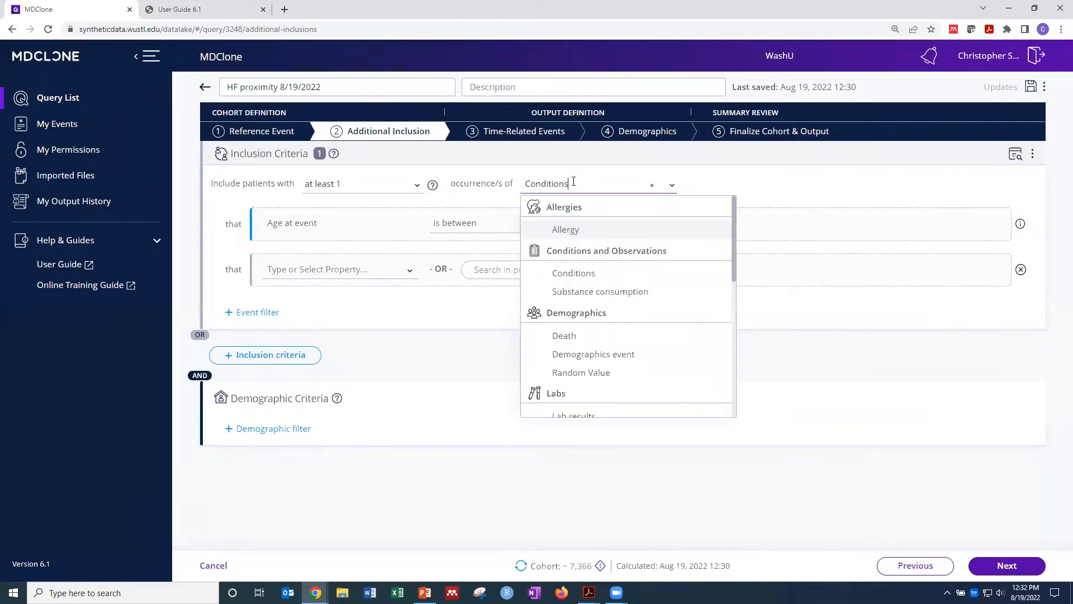
mouse_move(593, 299)
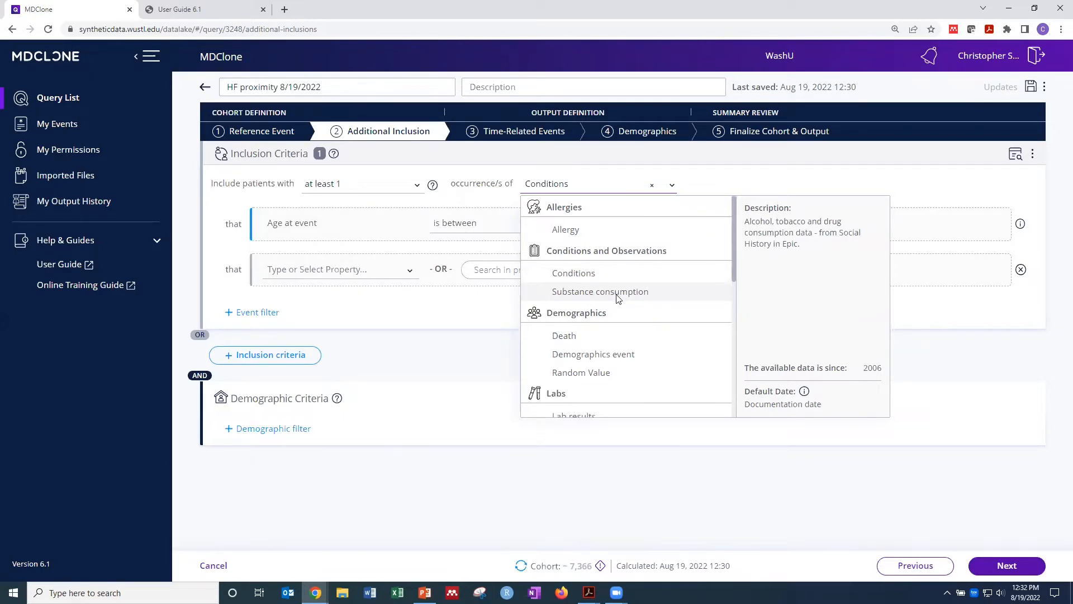
left_click(511, 291)
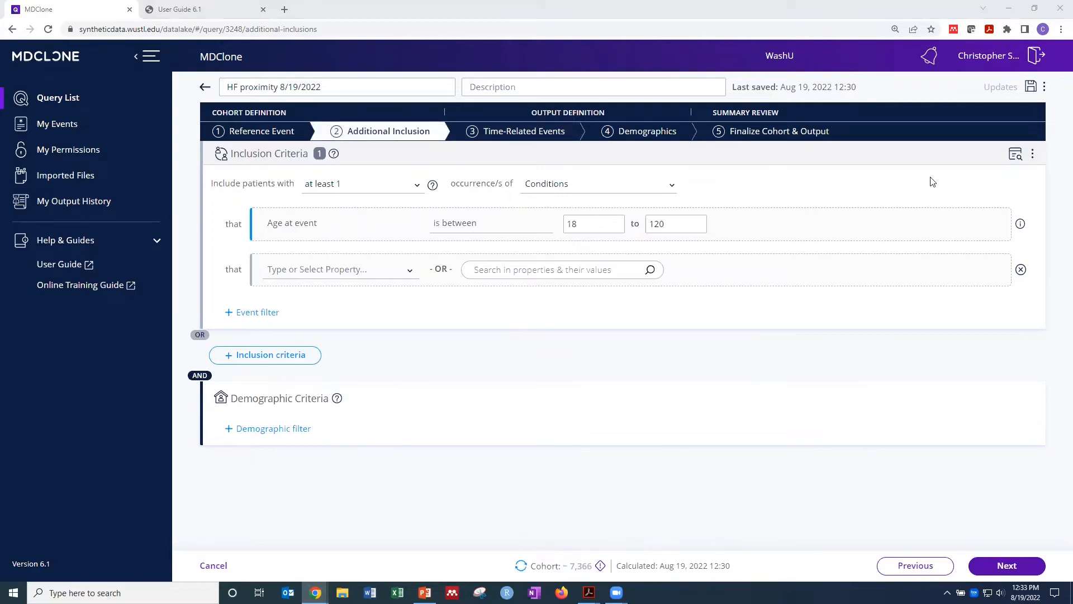
- Delete the Event inclusion criteria, confirming with Yes, and refresh the cohort to about 25,638
left_click(1032, 155)
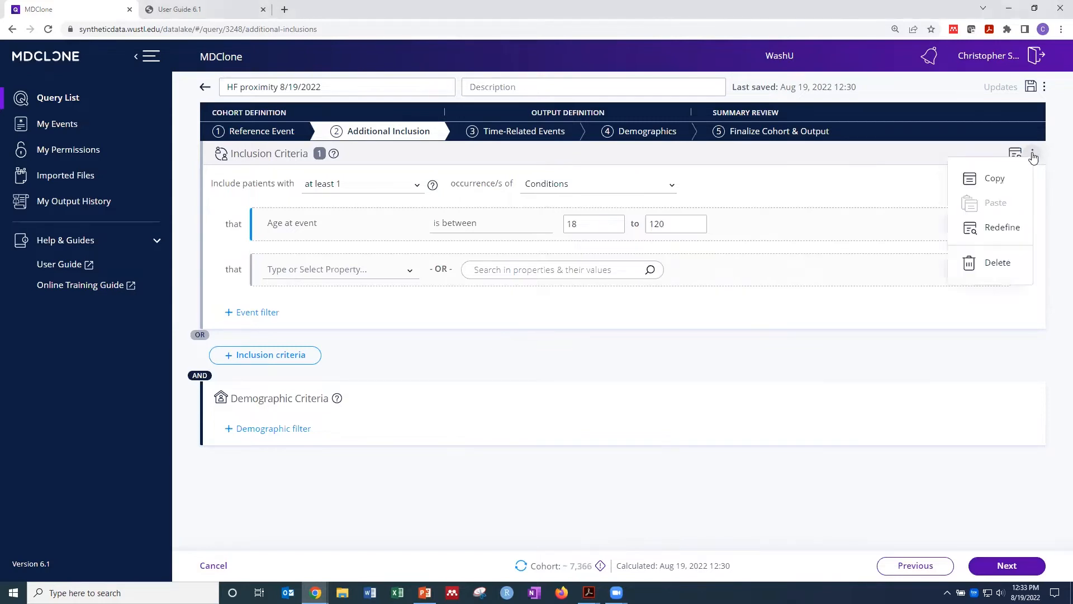
left_click(998, 264)
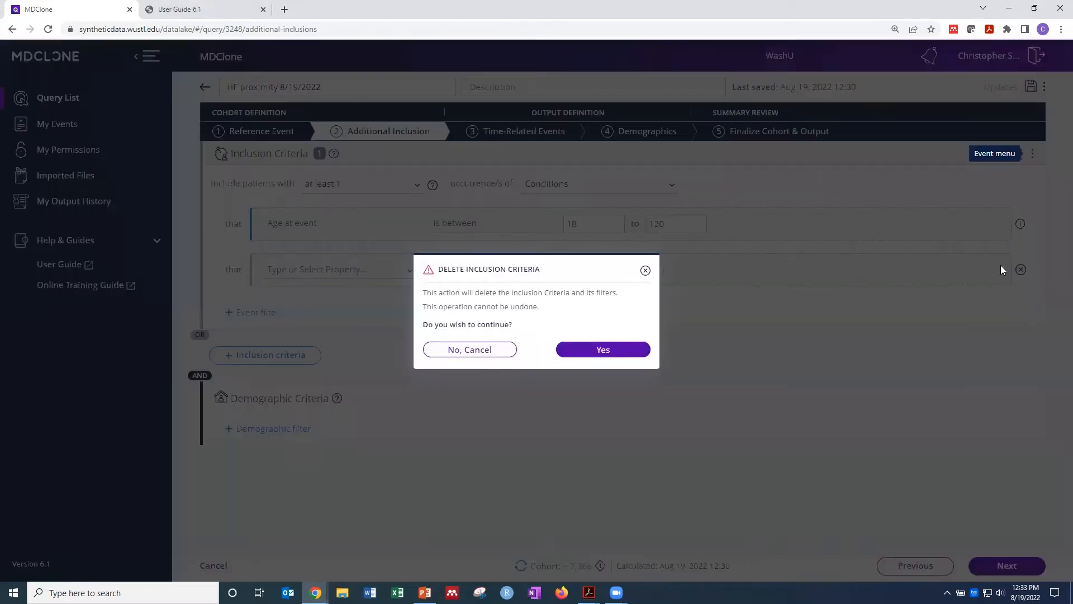
left_click(599, 351)
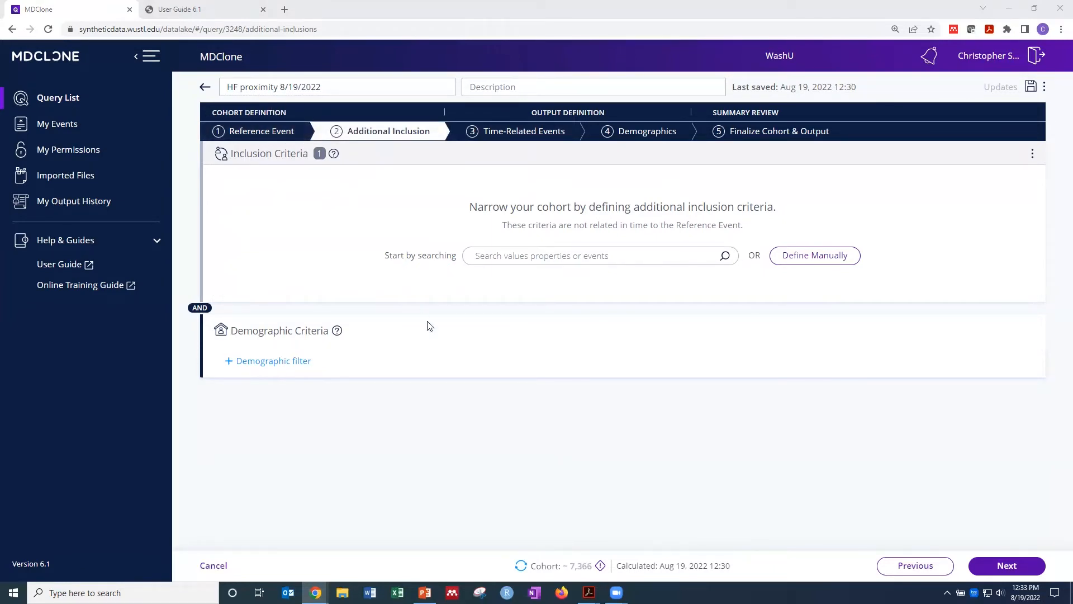
left_click(522, 567)
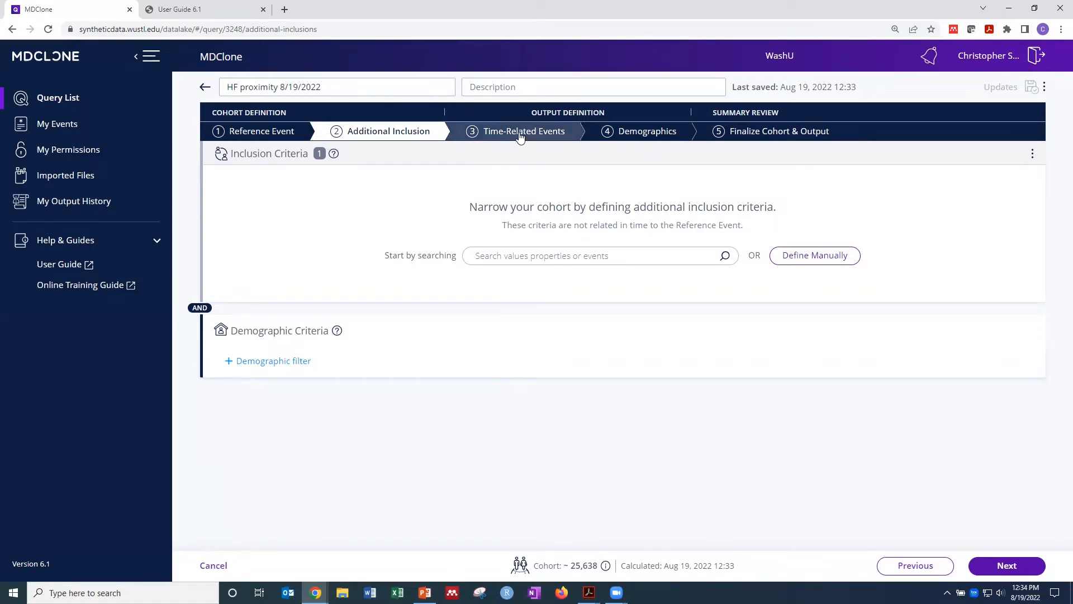
- Sign back in with the username and password to reach the query's Time-Related Events step
left_click(520, 137)
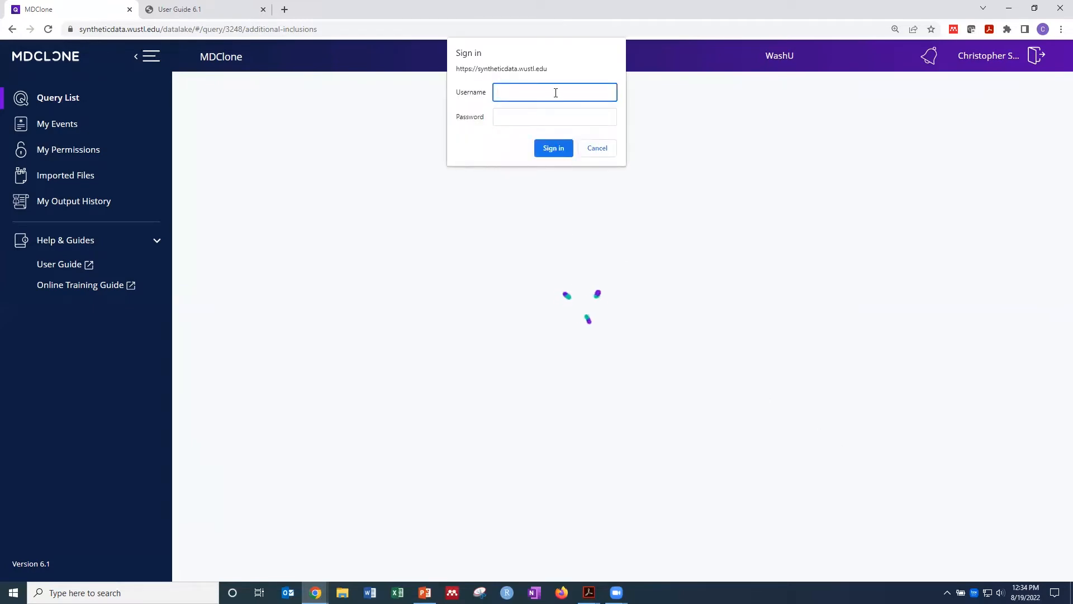
type("sorensenc")
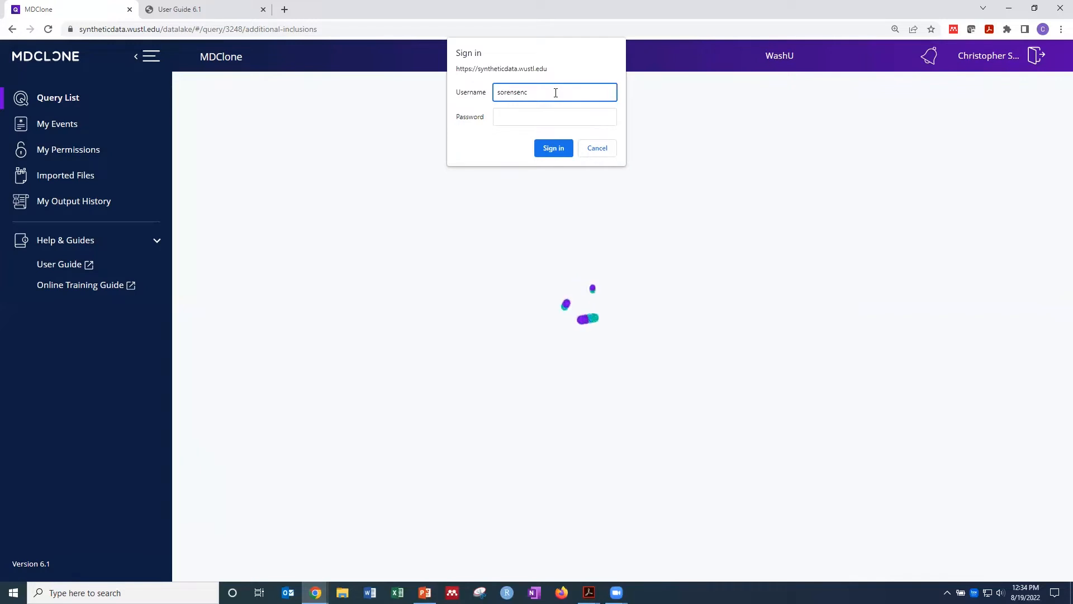
key("Tab")
type("****")
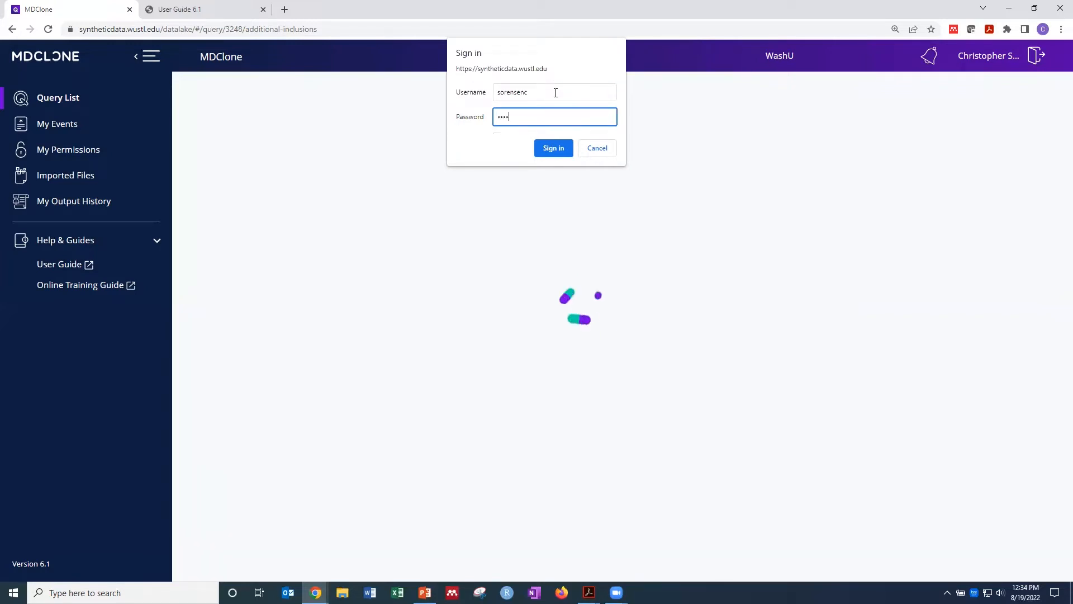
type("*******")
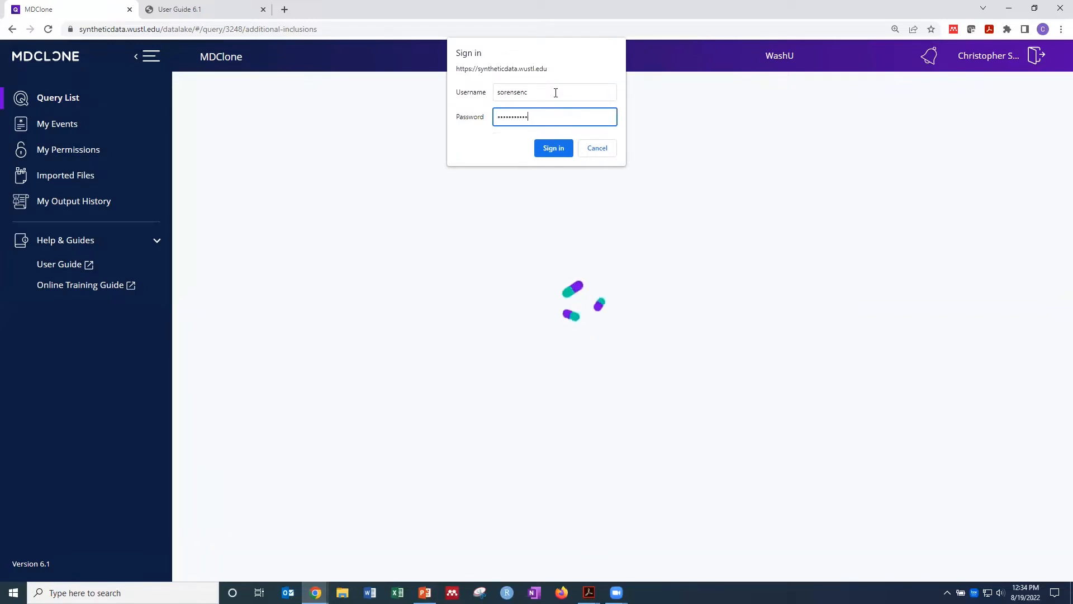
key("Return")
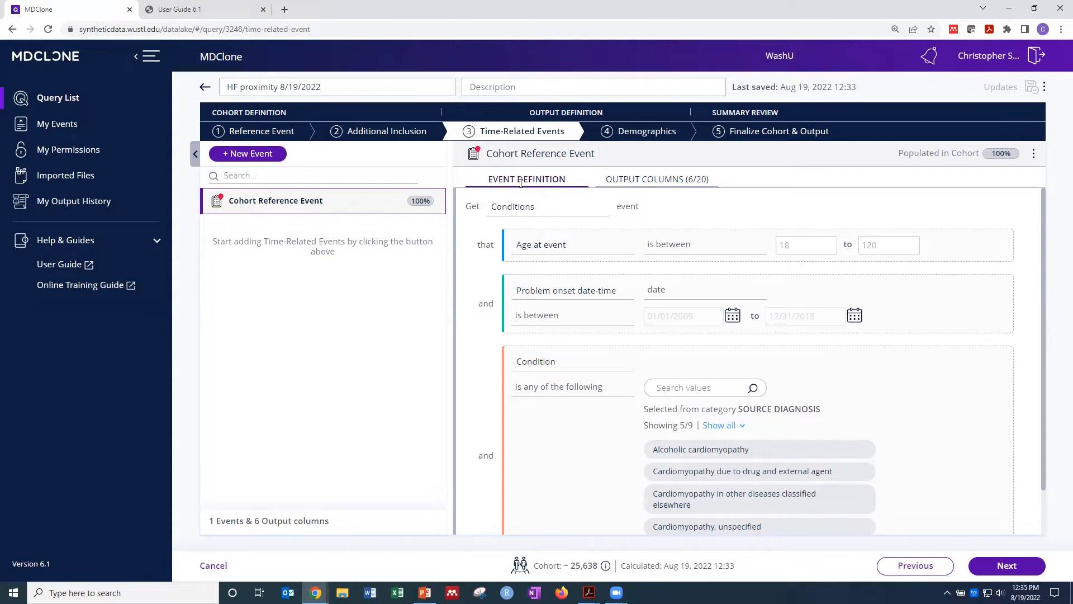
- Display the Cohort Reference Event's output columns, including Condition and Problem onset date-time
scroll(599, 327, "down", 1)
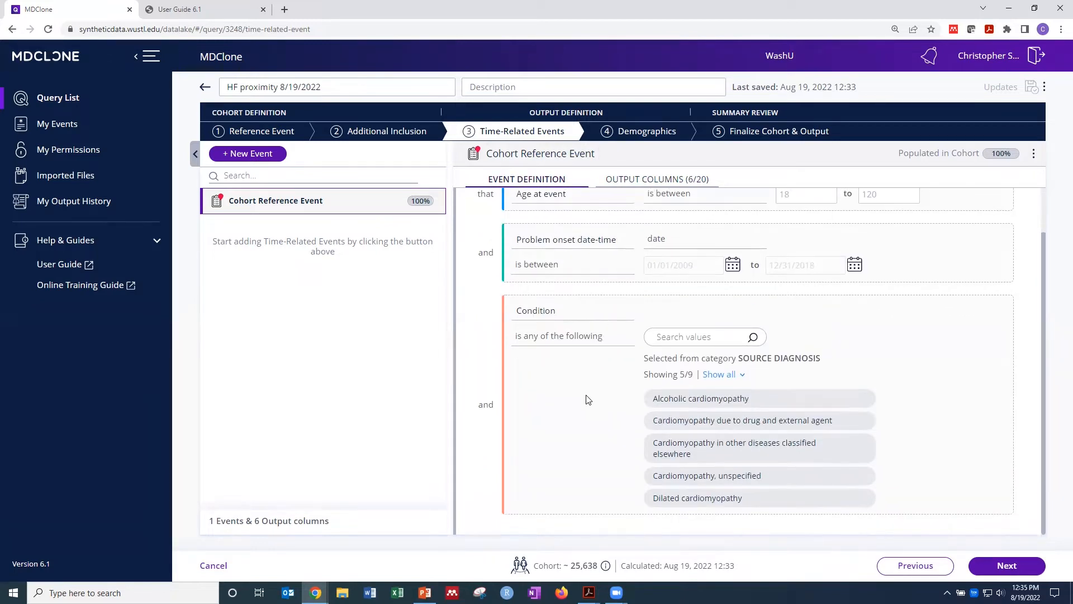
scroll(610, 480, "up", 1)
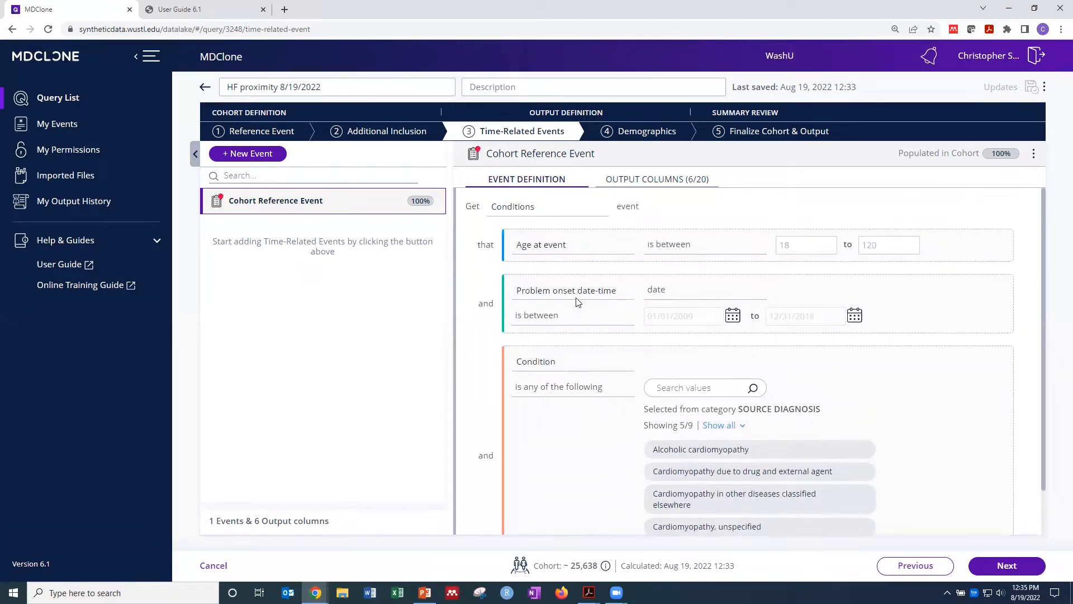
left_click(635, 182)
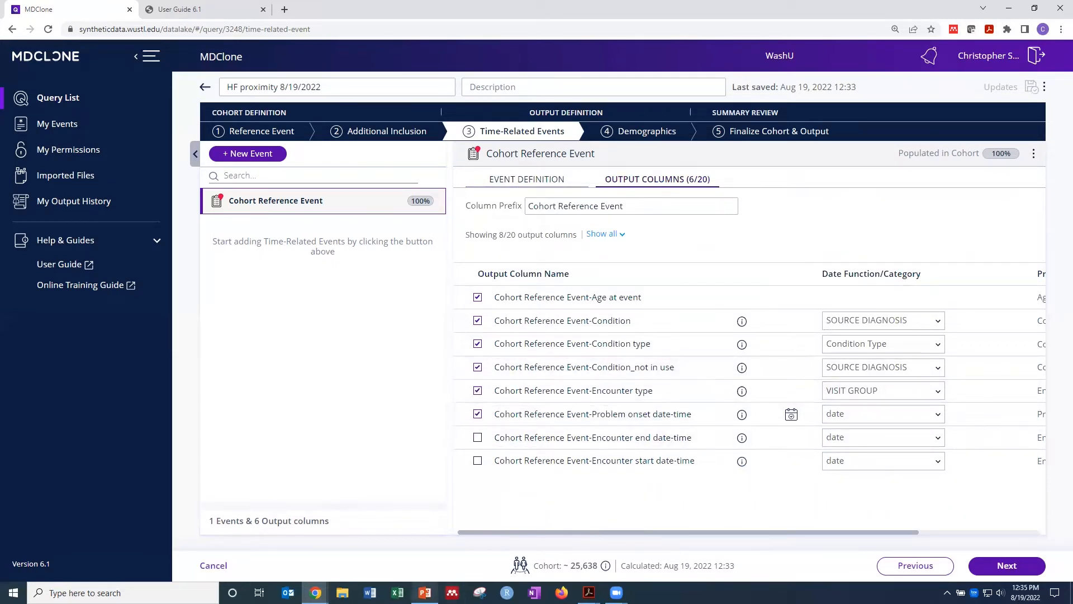
mouse_move(589, 592)
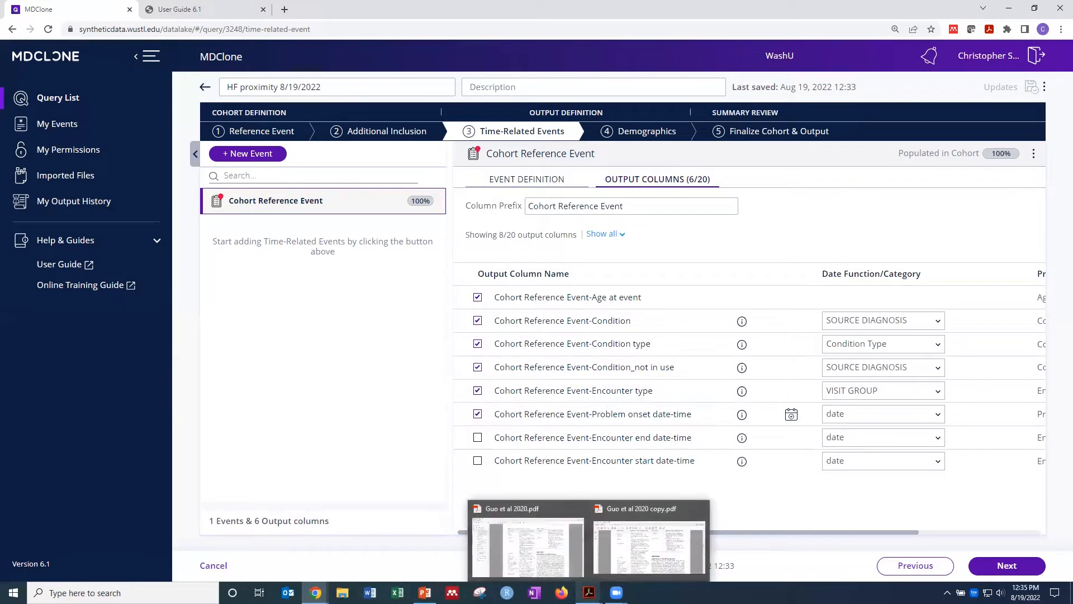
left_click(541, 561)
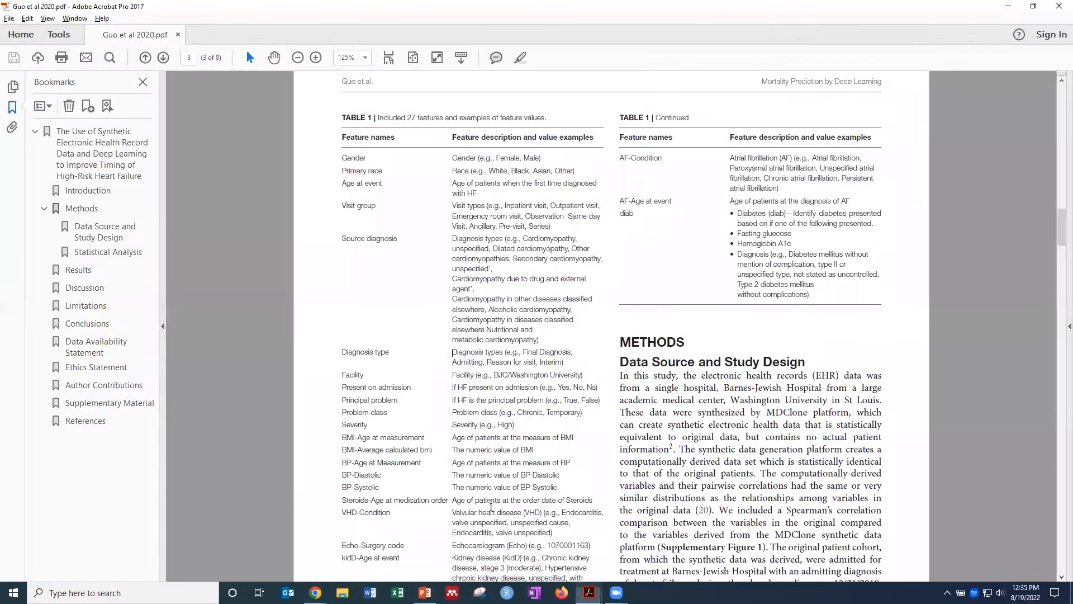
scroll(486, 267, "up", 1)
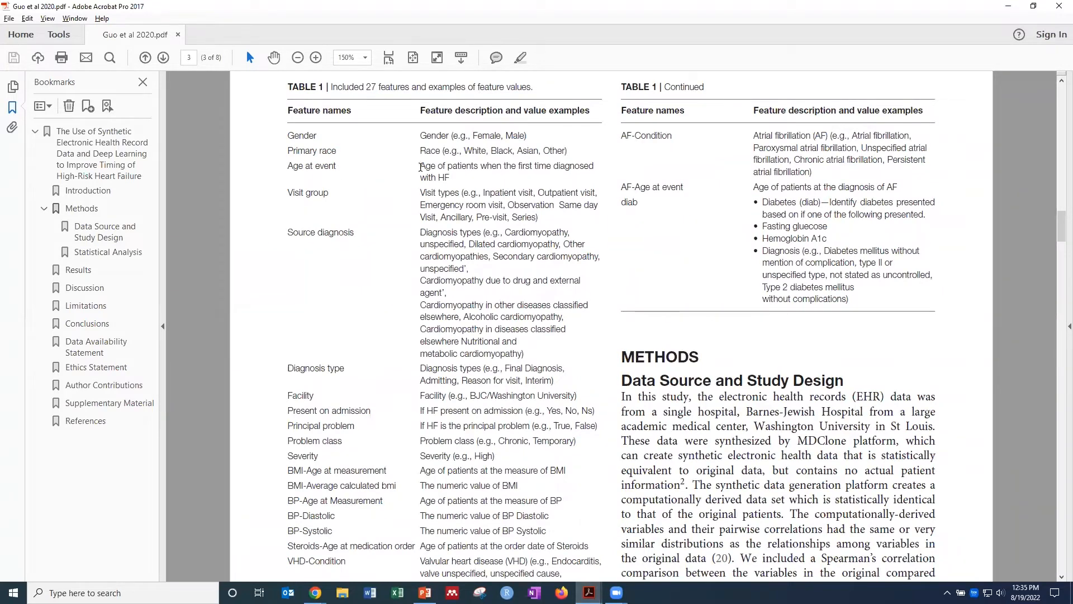
left_click_drag(422, 167, 441, 183)
left_click(441, 184)
scroll(400, 242, "down", 3)
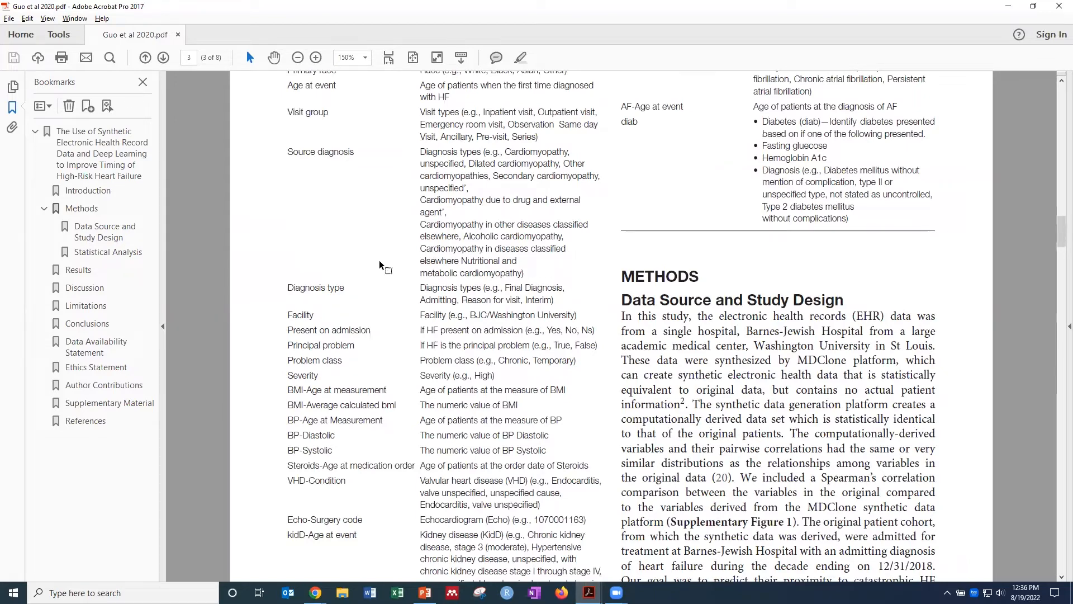
scroll(388, 263, "up", 1)
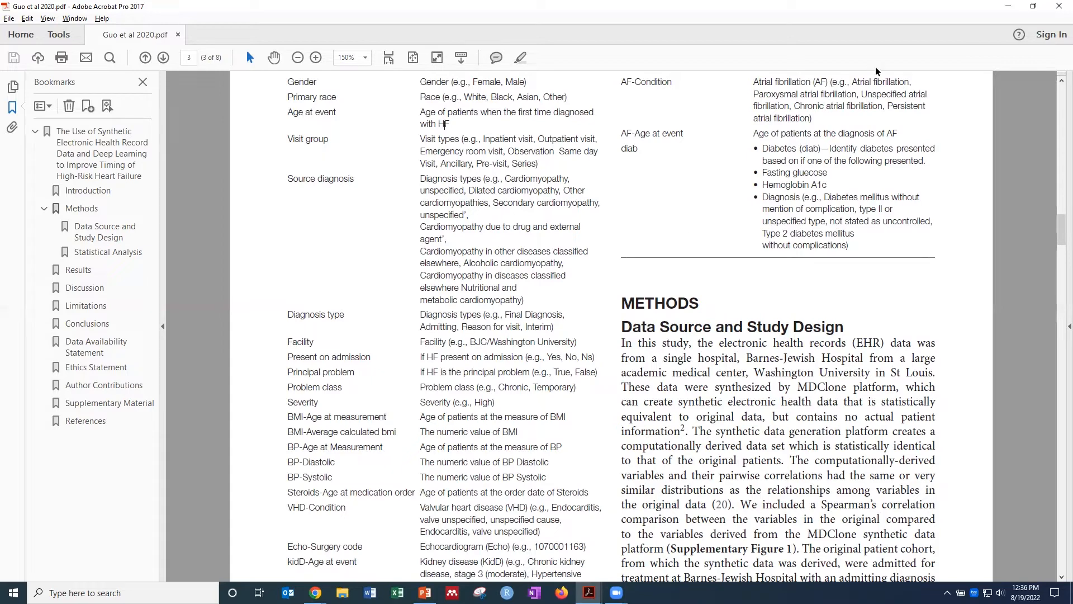
left_click(1009, 8)
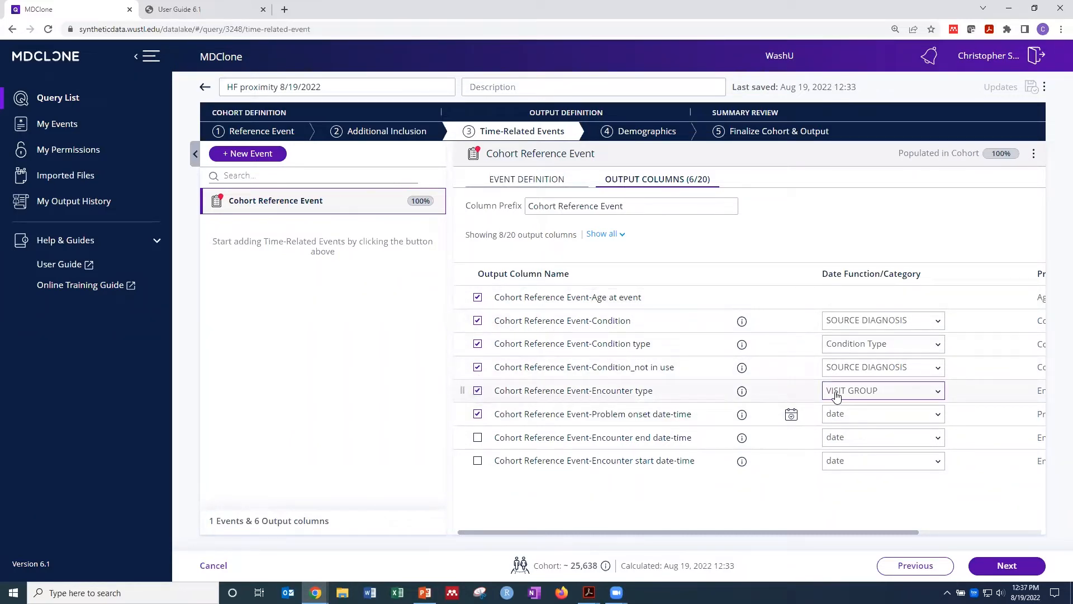
left_click(837, 395)
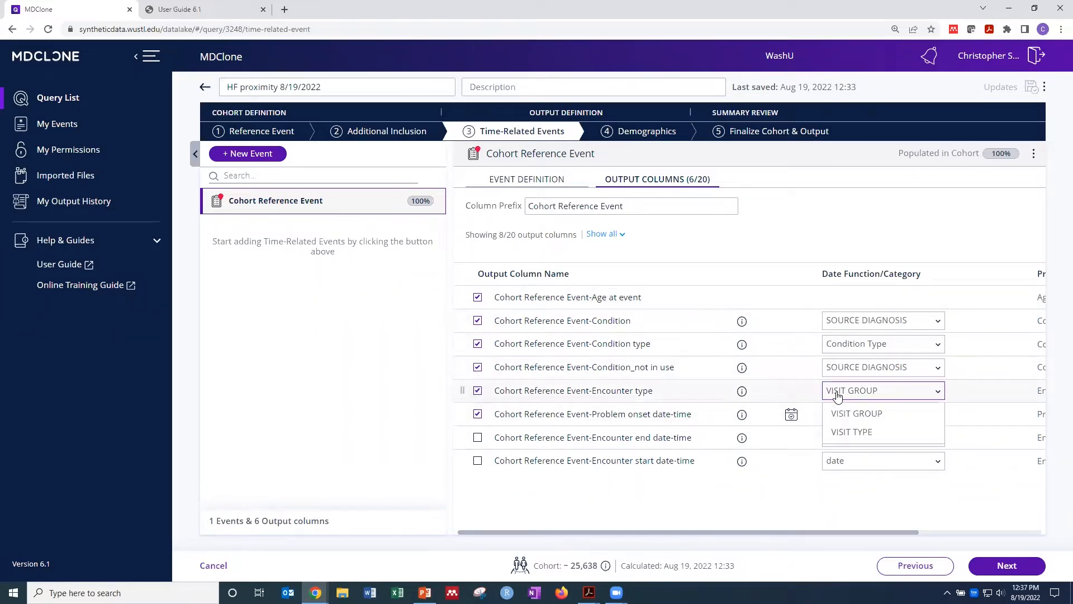
left_click(838, 435)
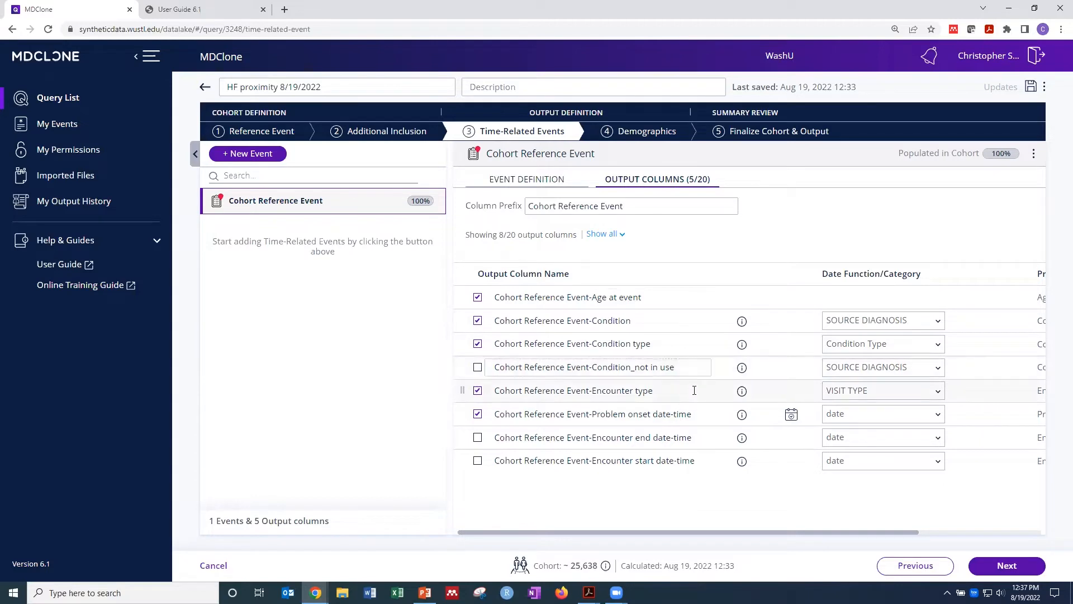
left_click(888, 345)
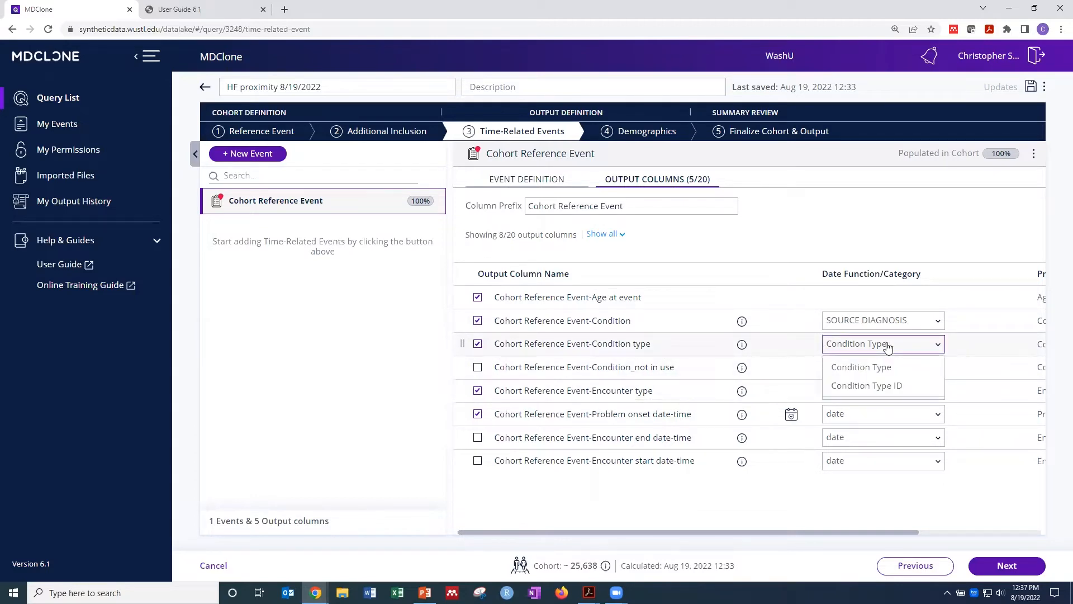
left_click(888, 345)
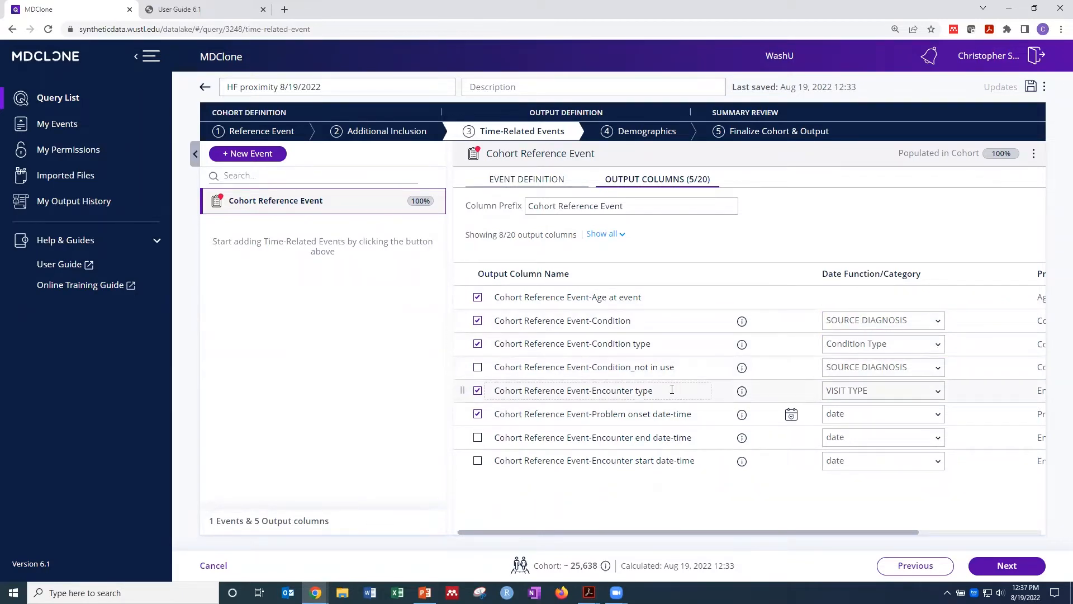
left_click(598, 237)
scroll(604, 386, "down", 3)
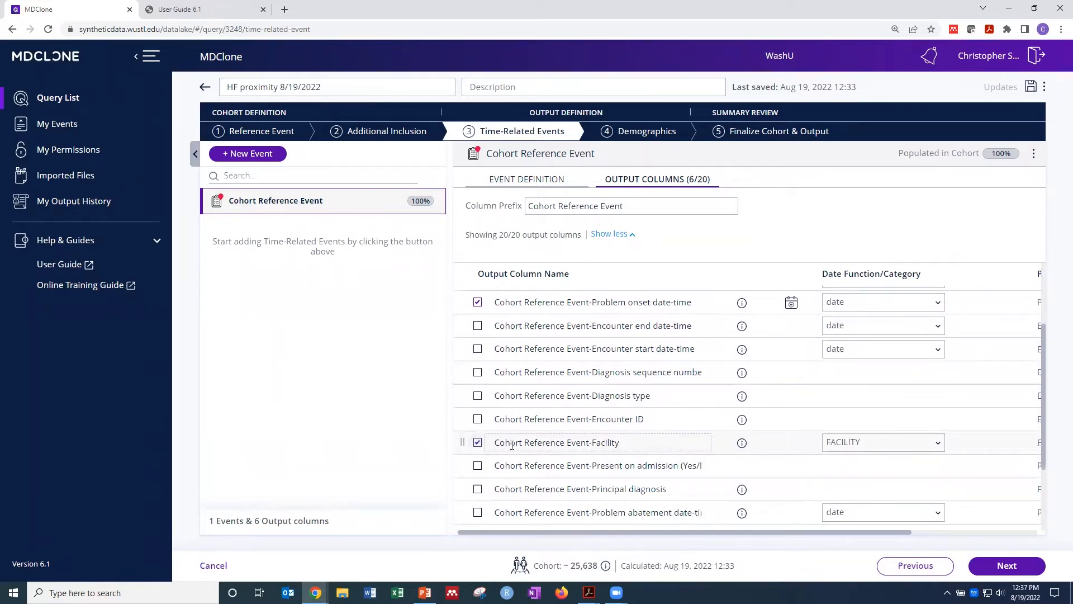
left_click(478, 490)
scroll(481, 487, "down", 1)
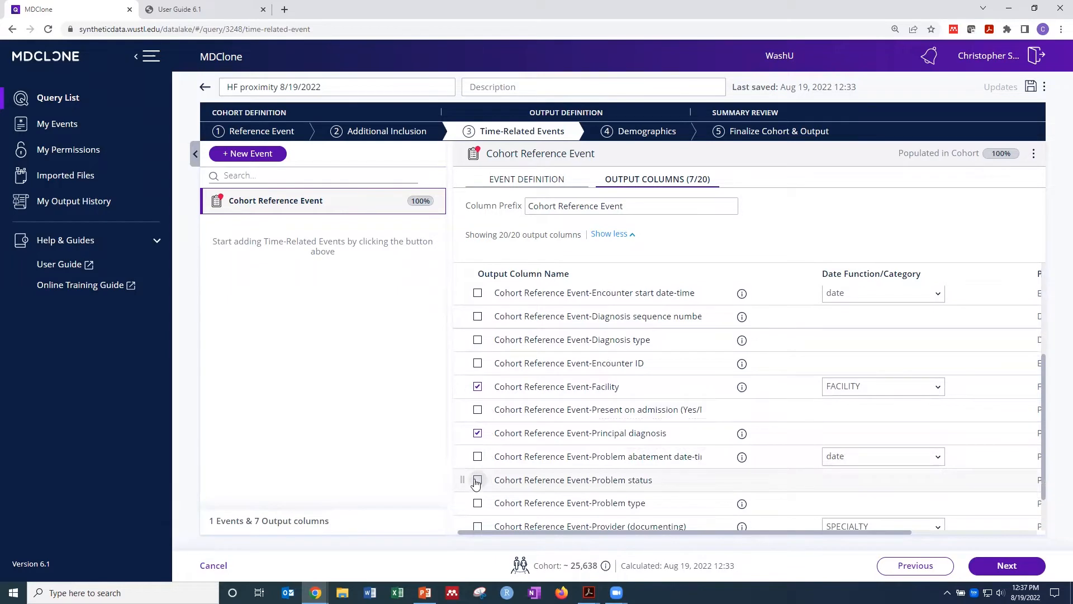
scroll(475, 484, "down", 1)
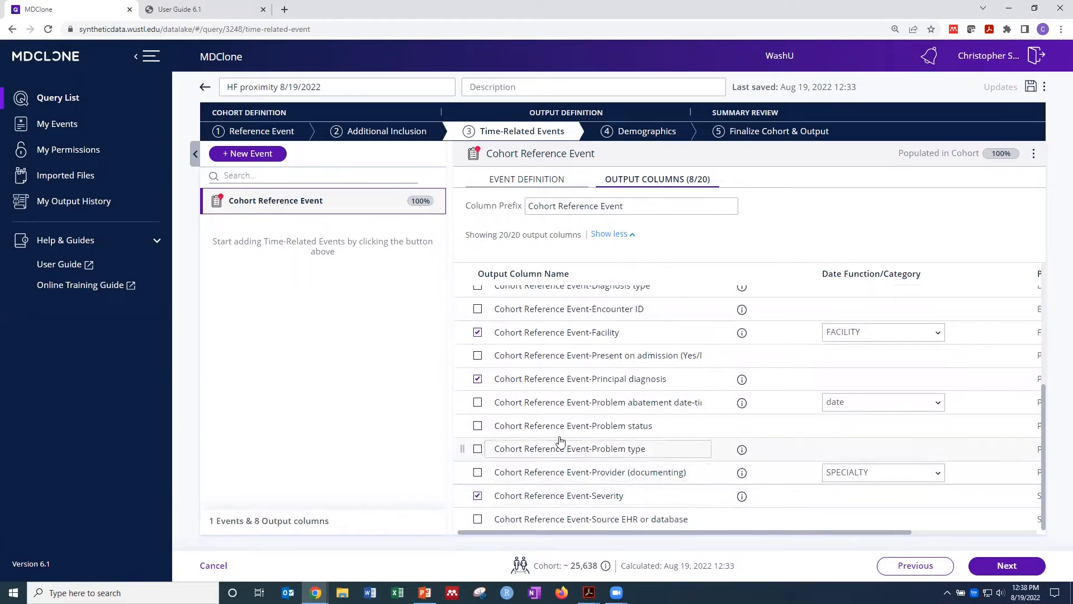
scroll(582, 397, "up", 4)
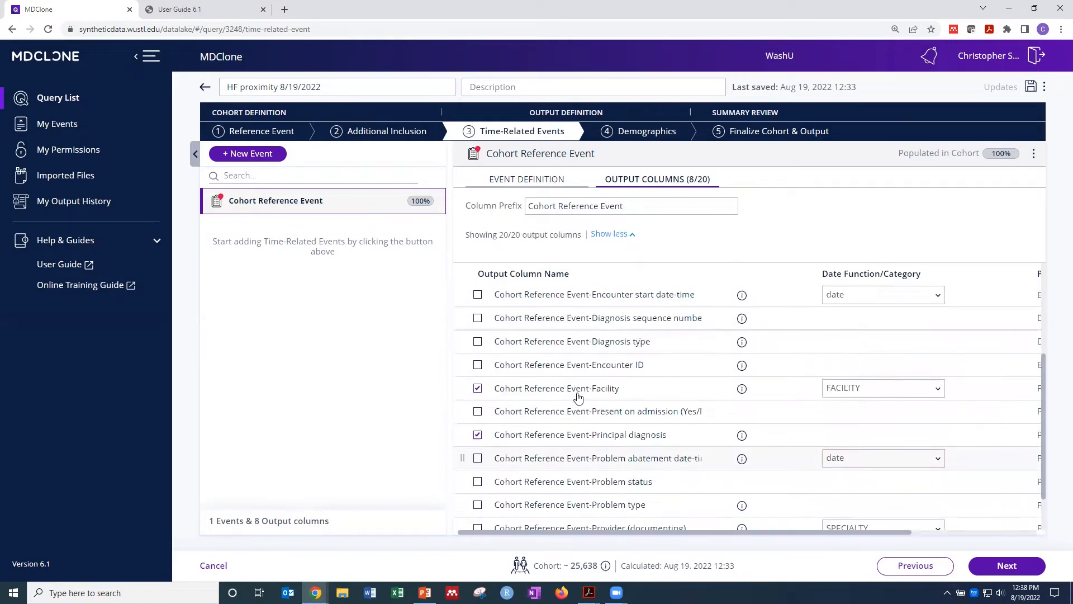
scroll(580, 393, "up", 4)
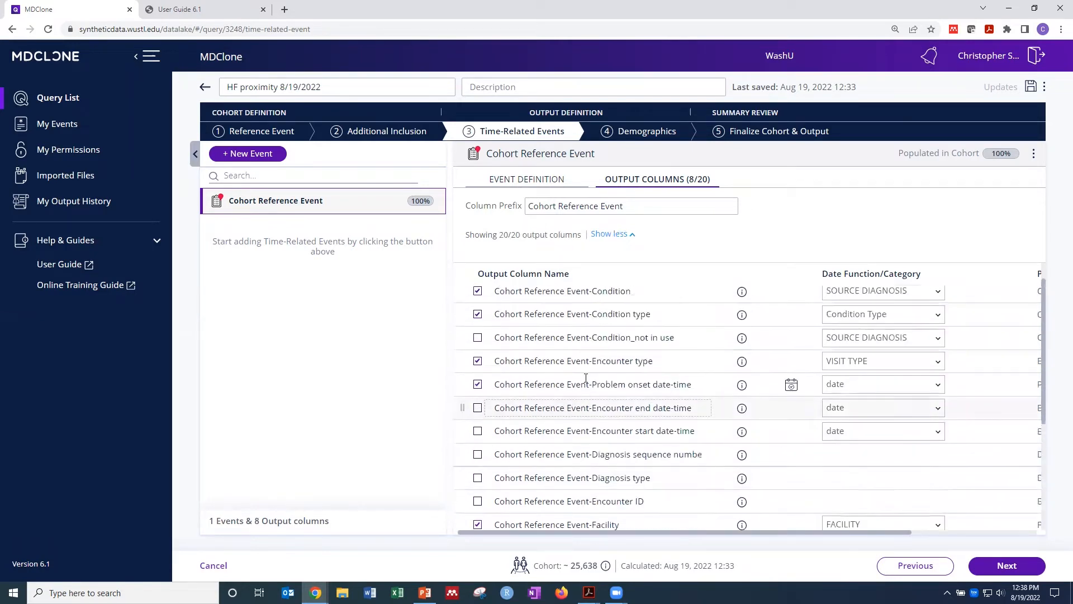
scroll(568, 369, "down", 5)
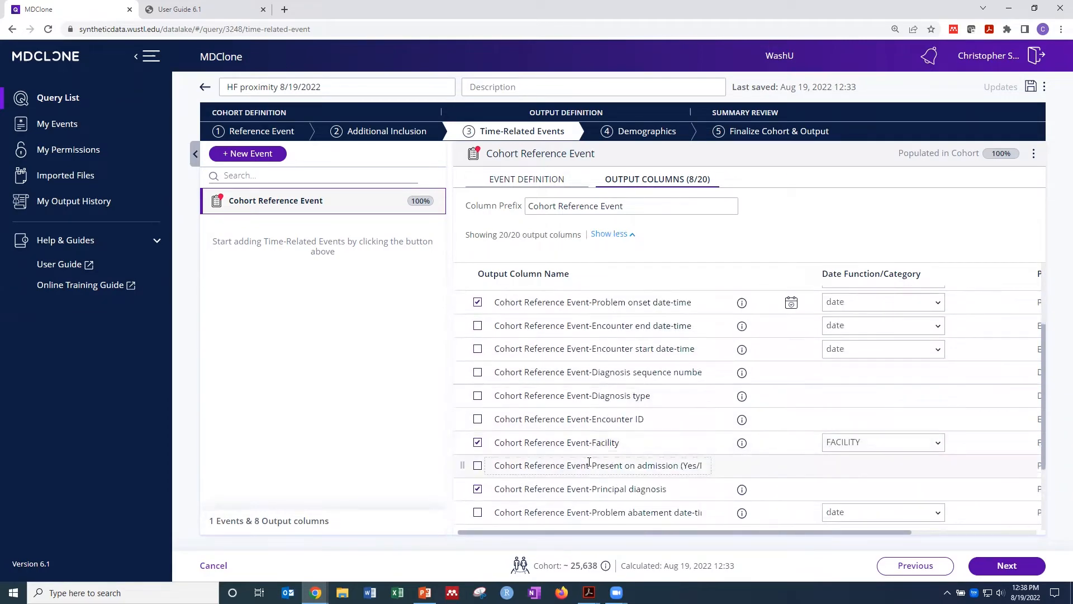
scroll(589, 462, "down", 2)
scroll(602, 477, "down", 1)
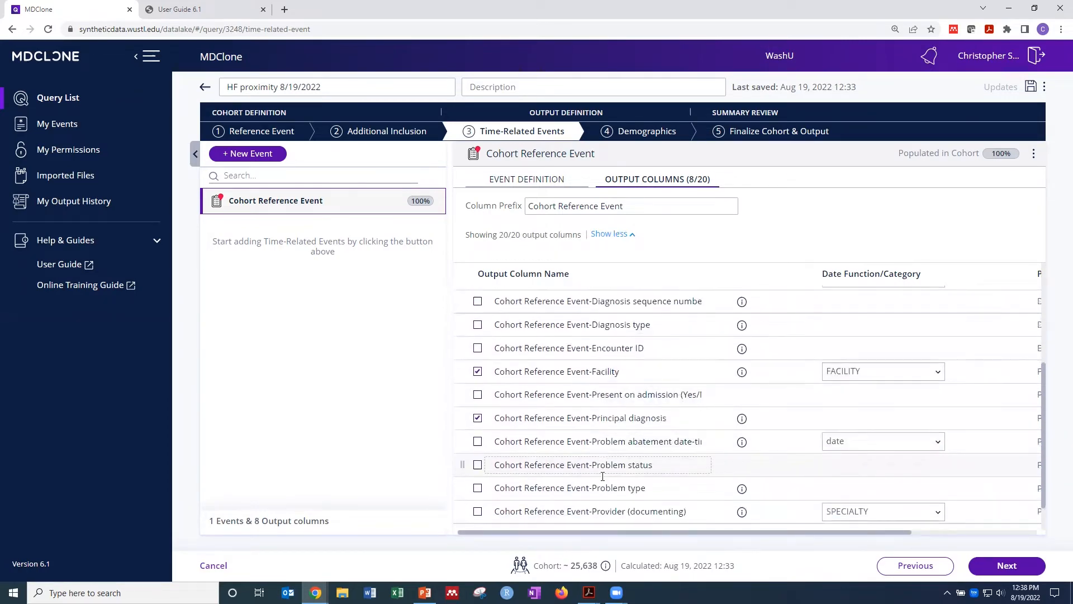
scroll(602, 476, "down", 1)
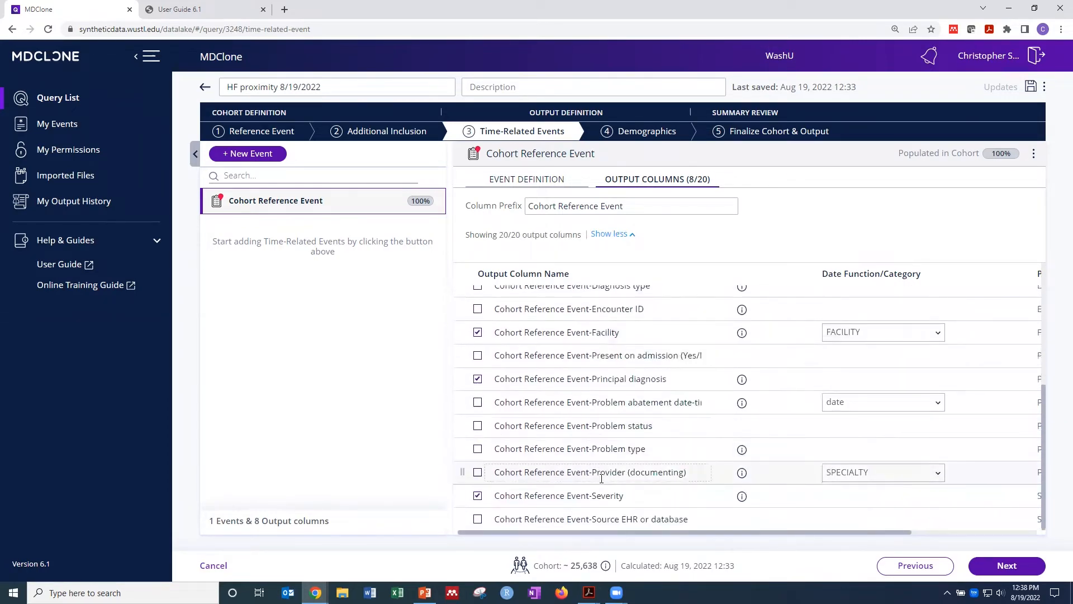
left_click(862, 478)
left_click(862, 475)
left_click(478, 355)
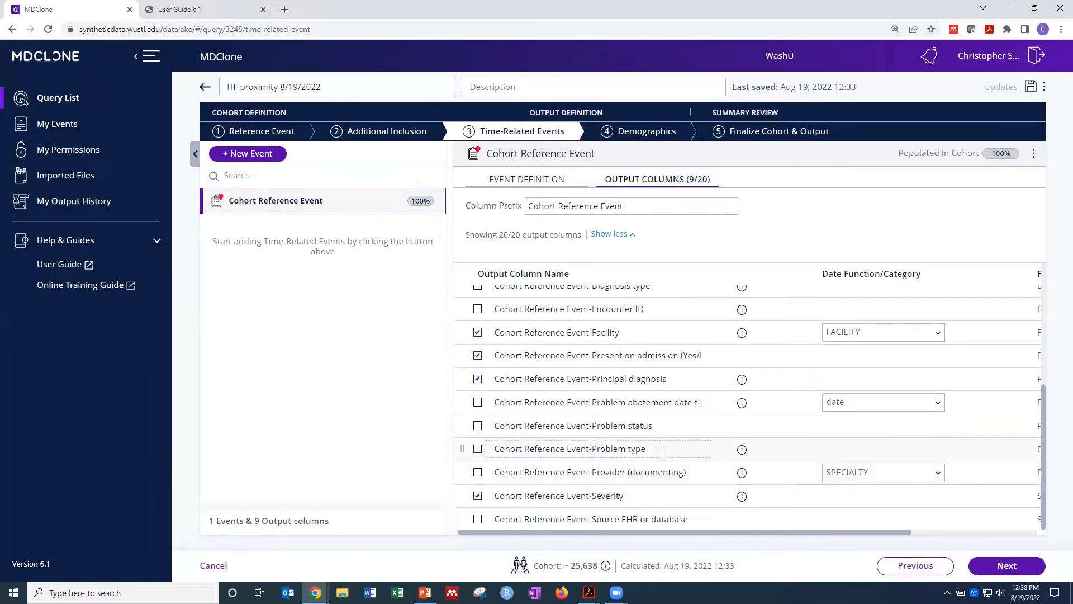
scroll(632, 442, "up", 4)
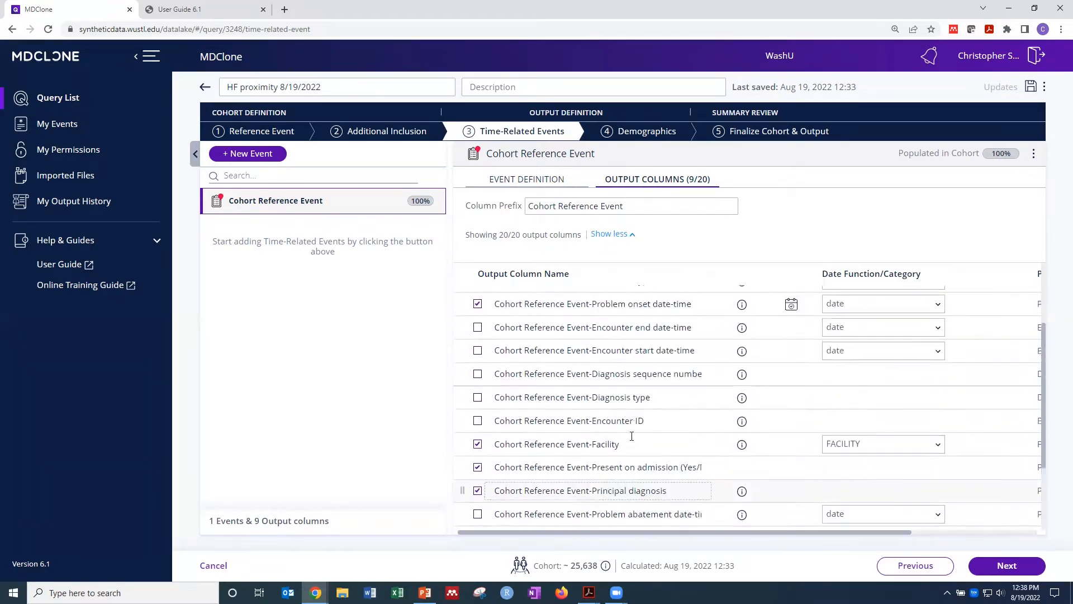
scroll(631, 436, "up", 4)
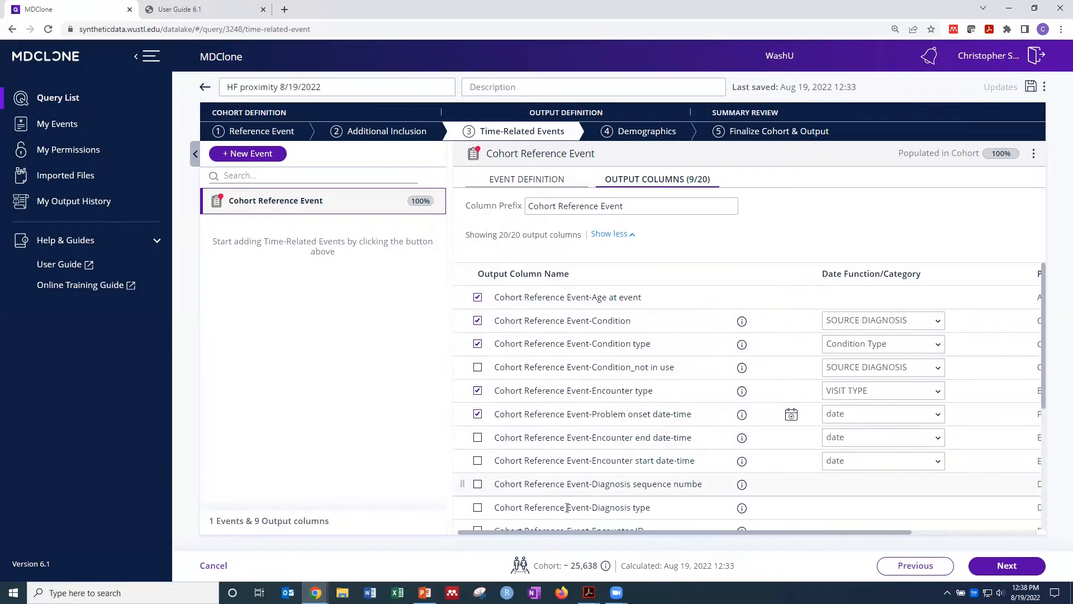
scroll(572, 440, "down", 5)
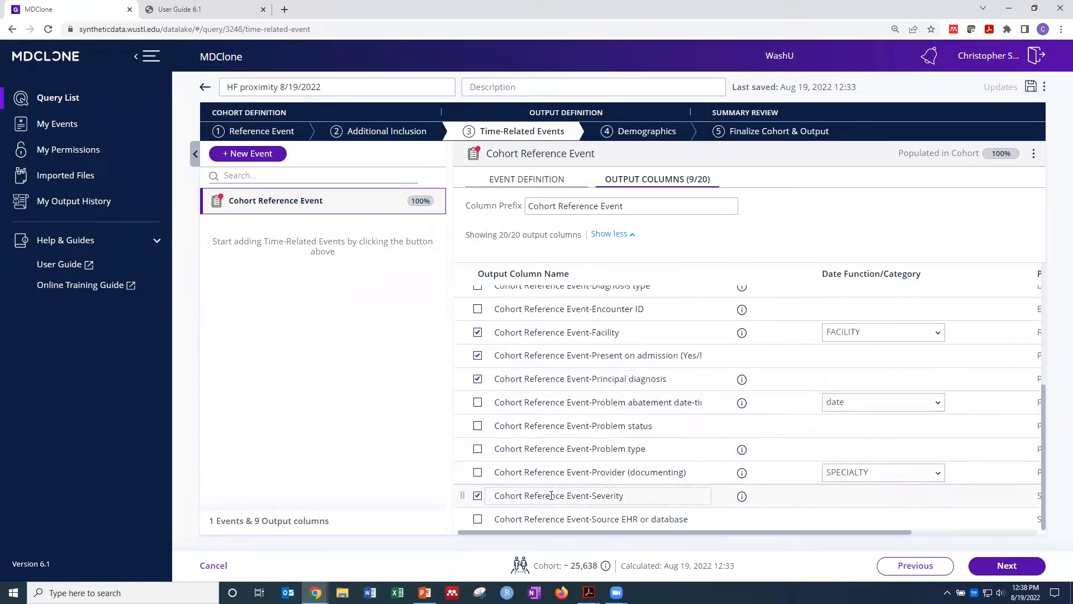
scroll(554, 490, "up", 2)
scroll(553, 490, "up", 2)
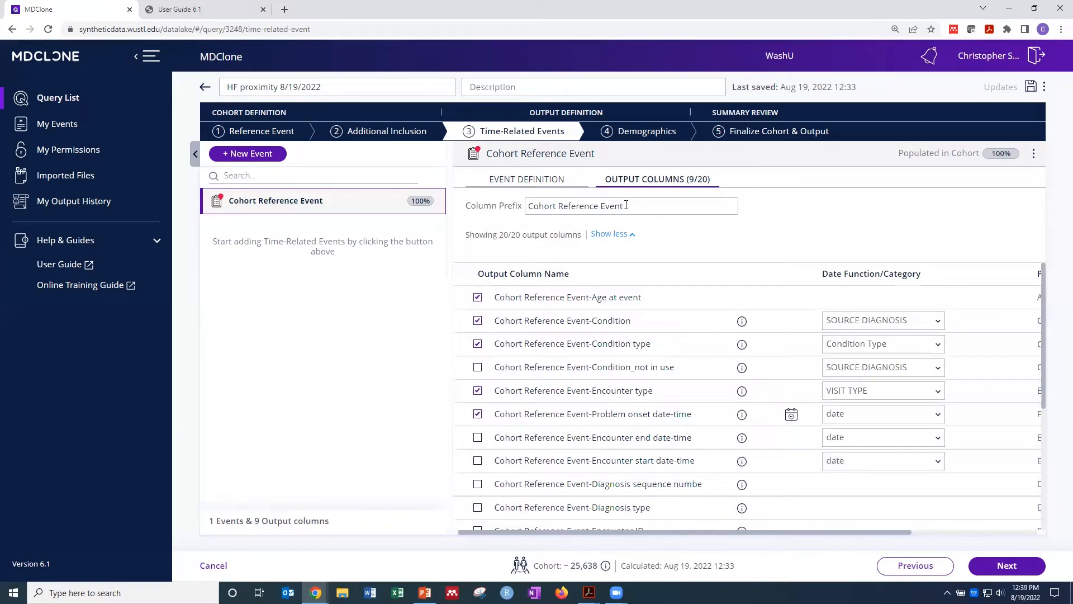
- Replace the reference event's column prefix with HF
left_click_drag(626, 205, 527, 200)
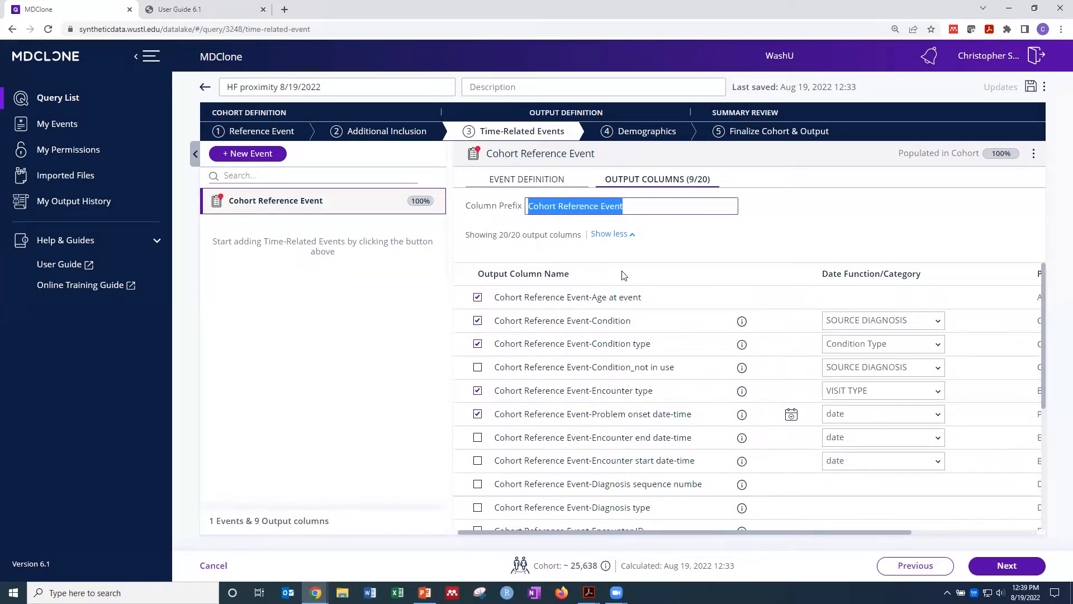
type("HF")
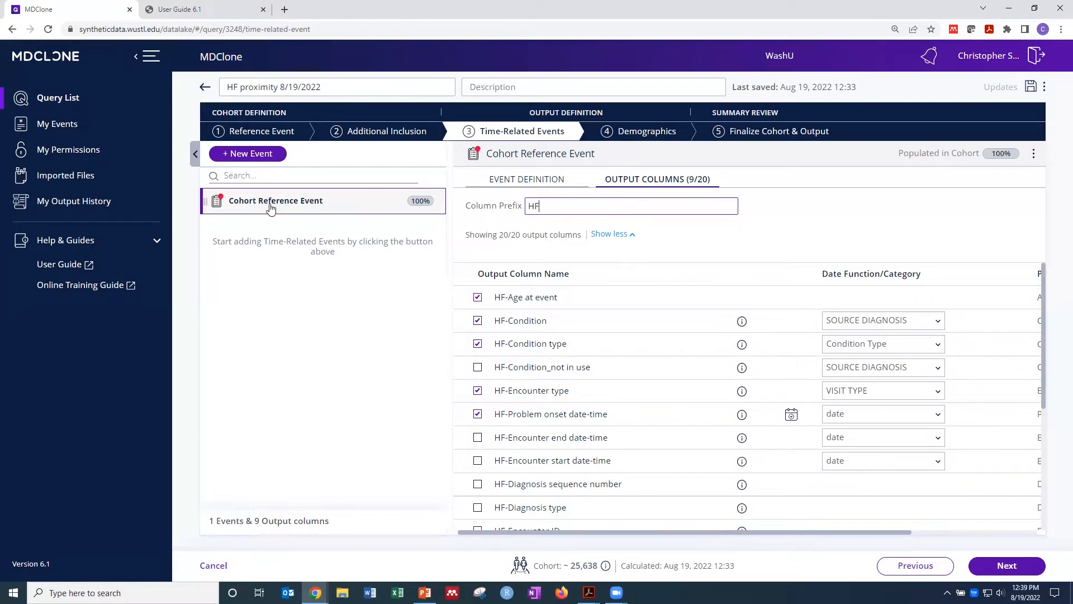
- Create a new time-related event called BMI
left_click(268, 159)
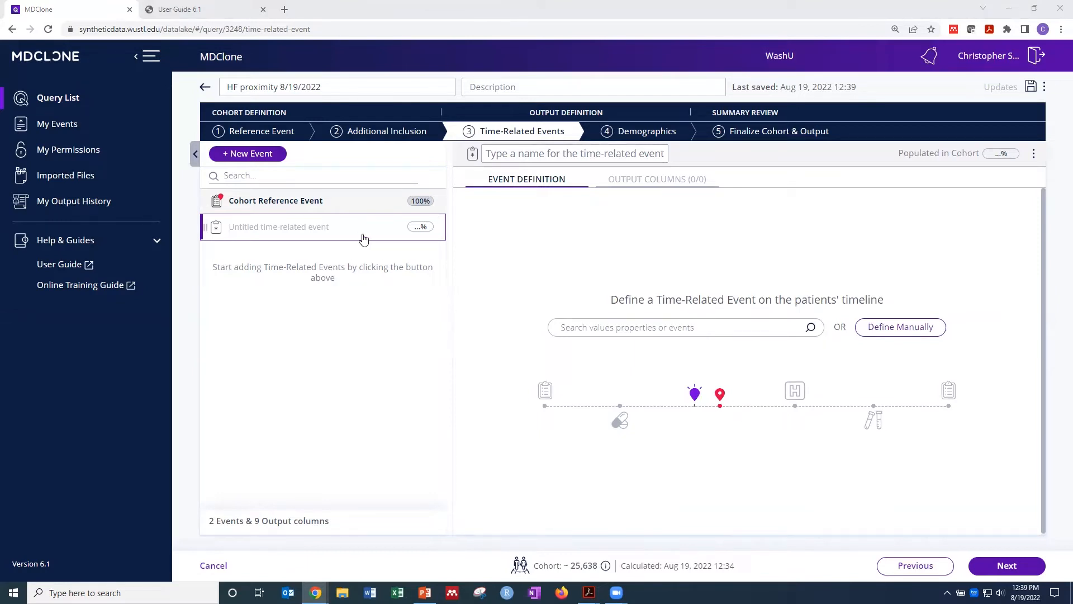
left_click(507, 156)
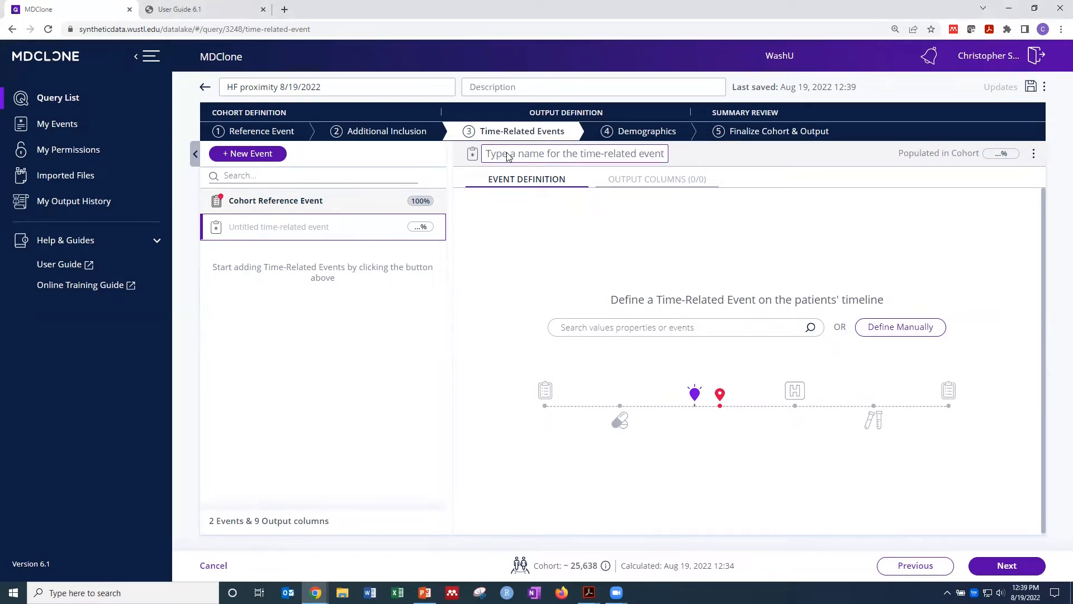
type("BMI")
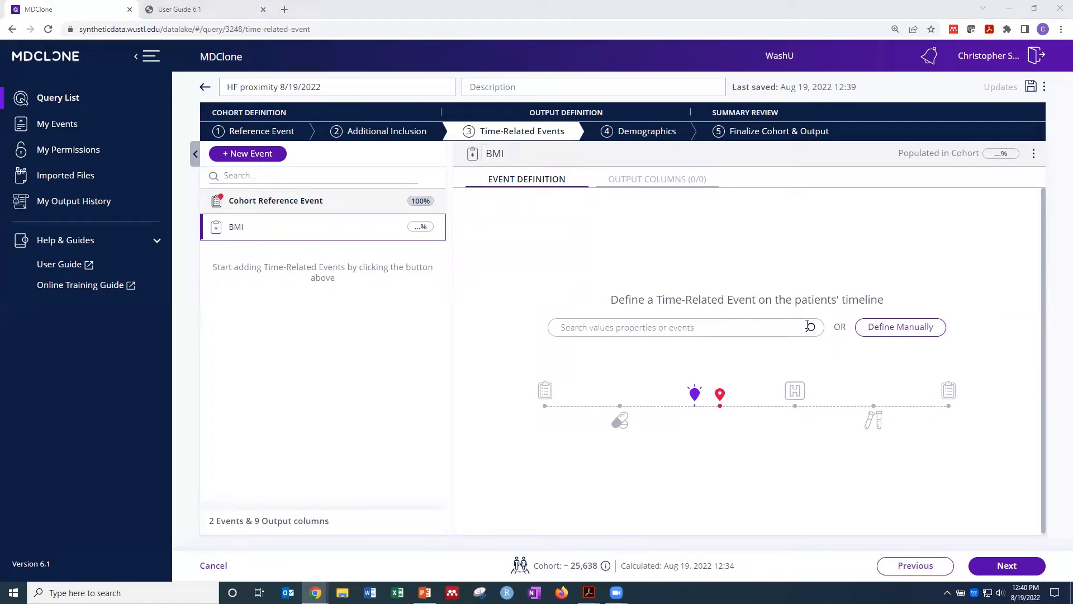
- Define the BMI event manually as Measurement for BMI Height and Weight
left_click(902, 329)
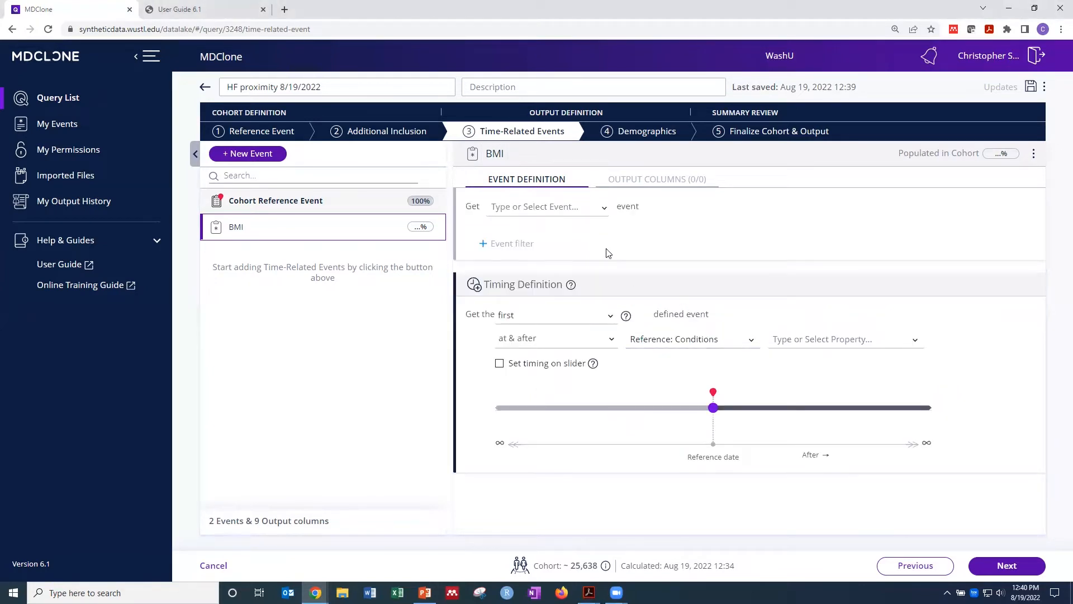
left_click(604, 210)
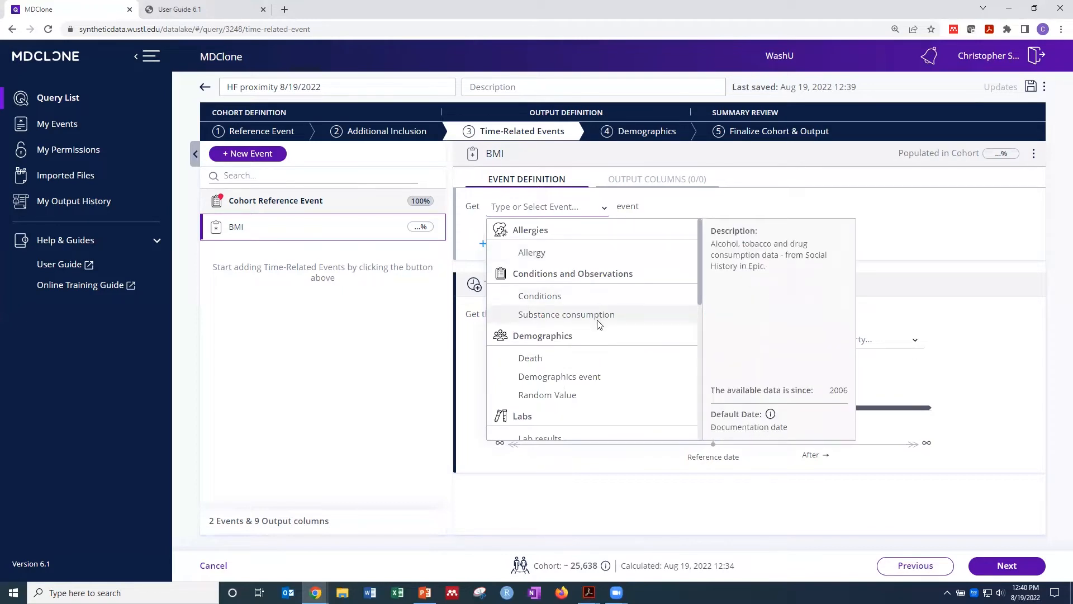
scroll(596, 316, "down", 1)
scroll(600, 341, "down", 1)
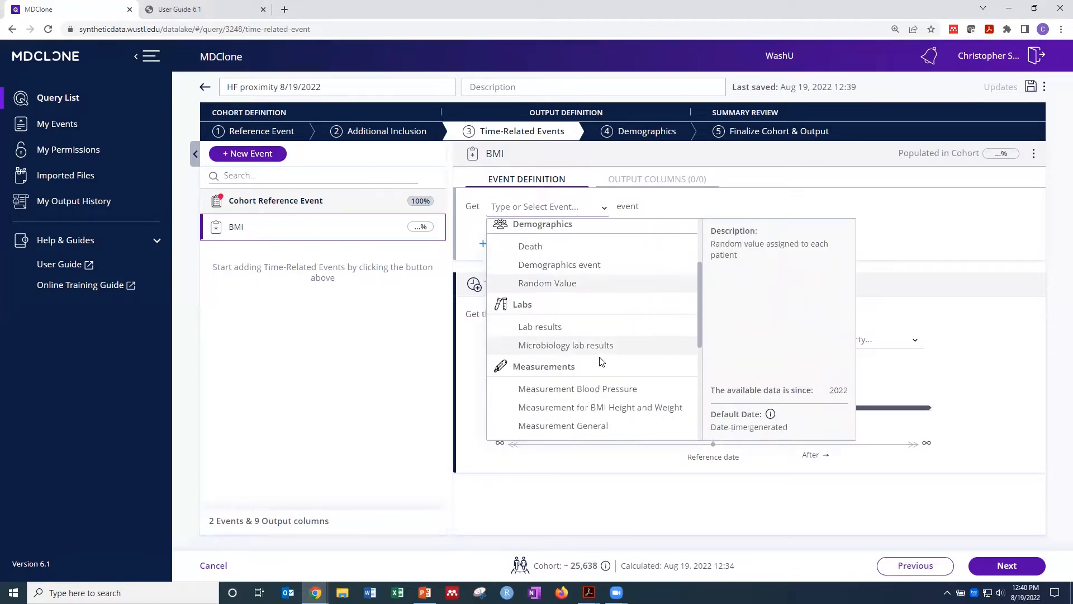
scroll(600, 342, "down", 1)
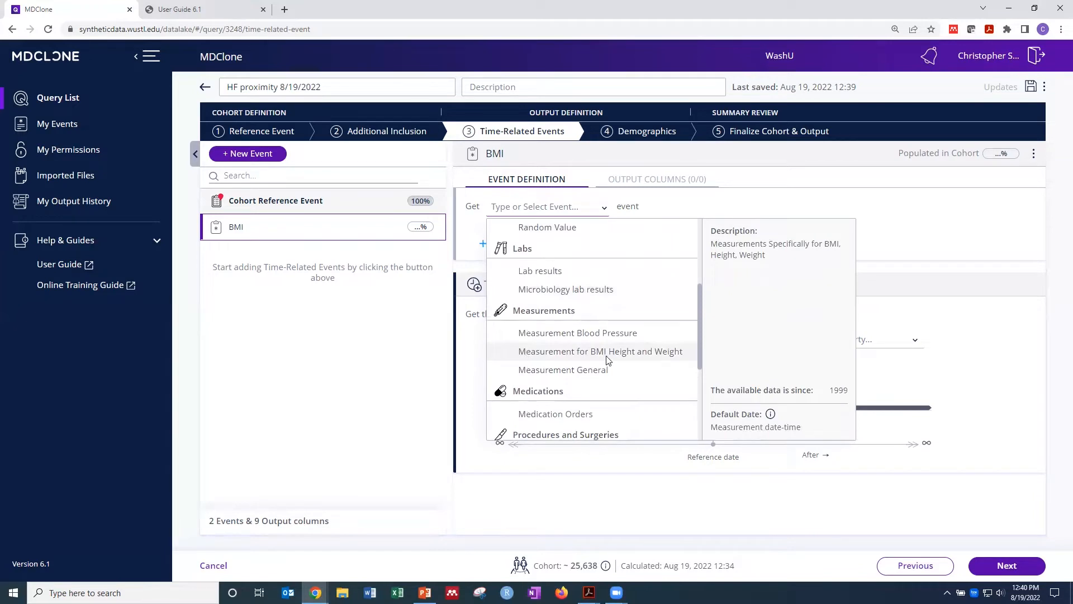
left_click(648, 351)
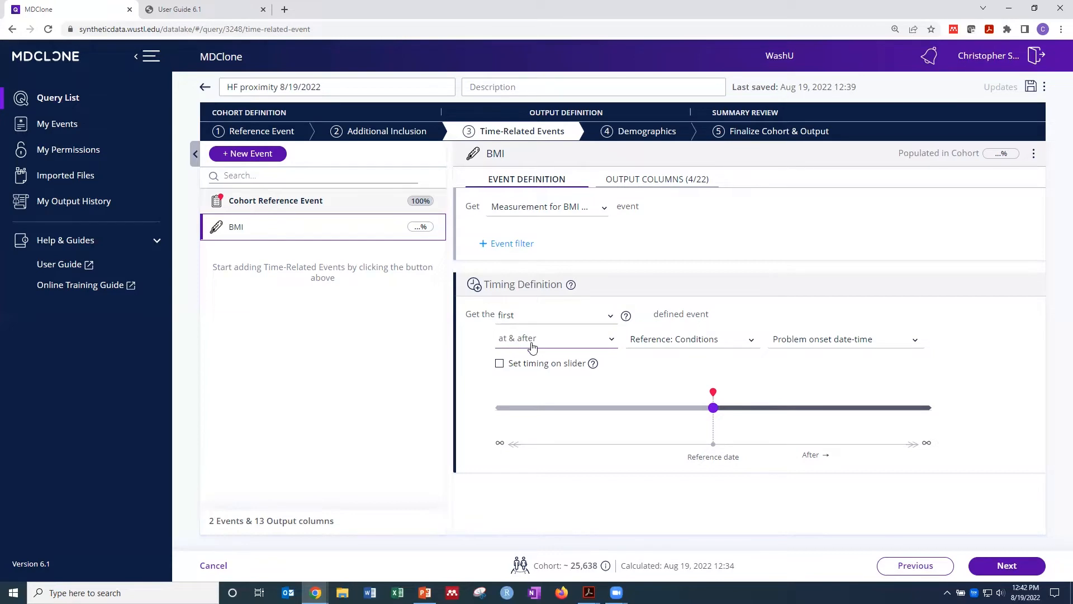
- Set BMI timing to 'ever (before, at, or after)' and enable Set timing on slider
left_click(567, 344)
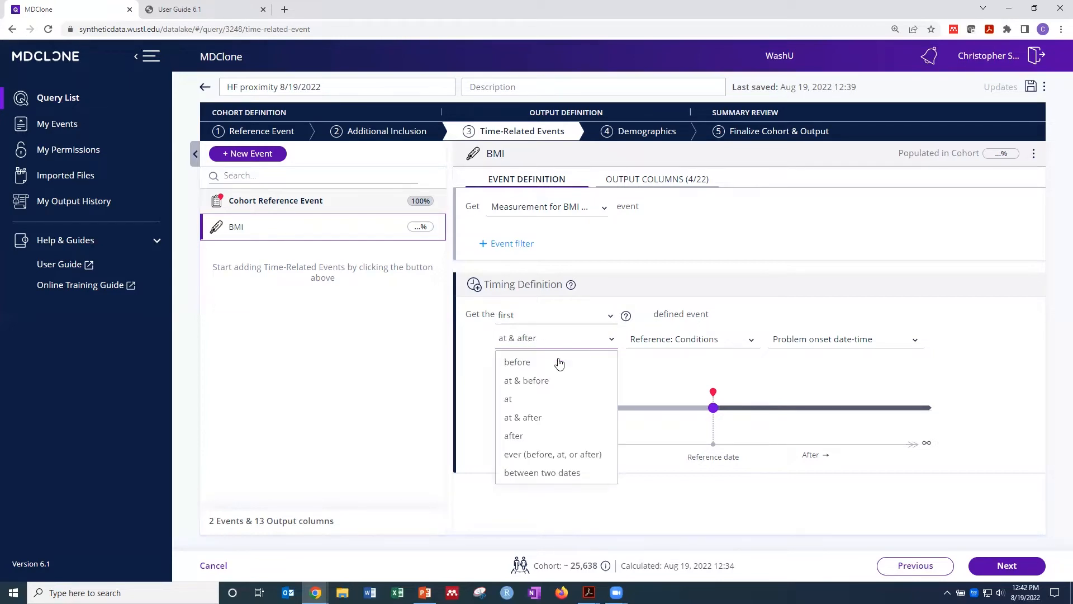
left_click(551, 457)
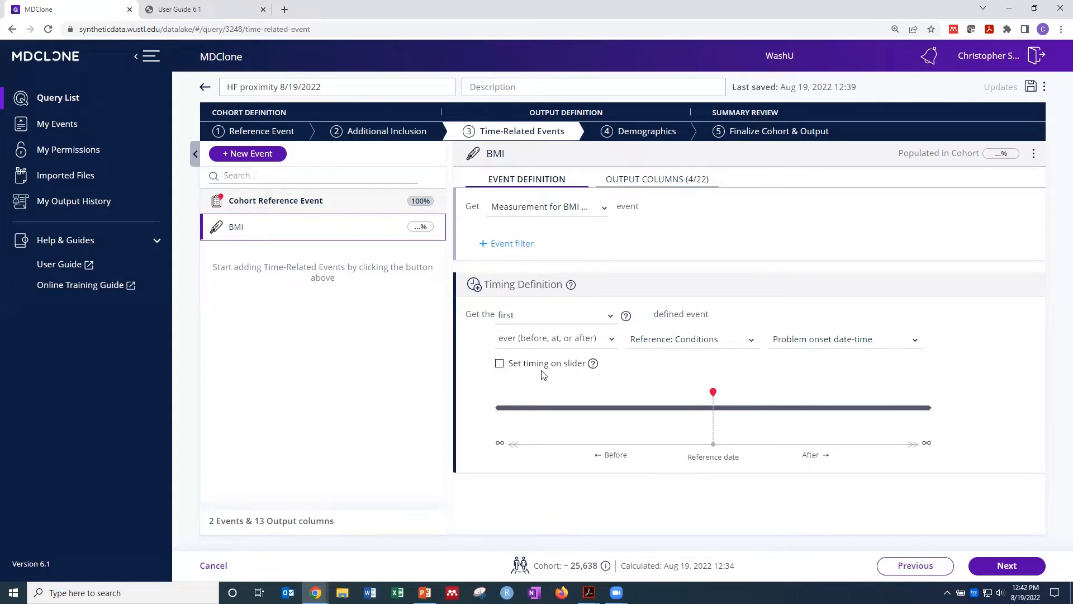
left_click(500, 364)
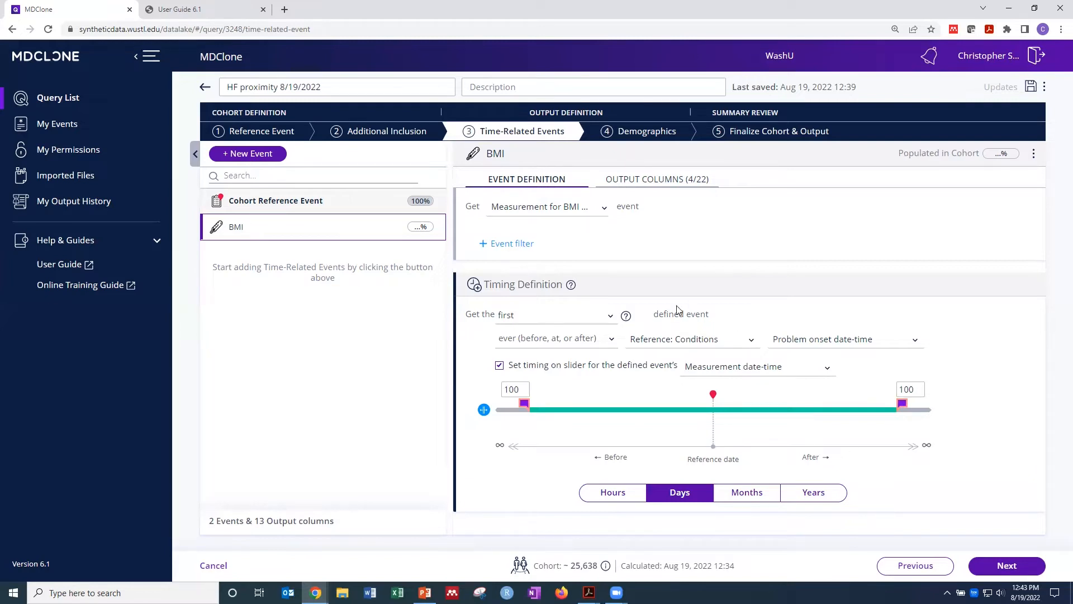
- Set the BMI window to 30 days before and 30 days after, then save
left_click_drag(521, 391, 495, 395)
type("30")
left_click_drag(917, 386, 897, 390)
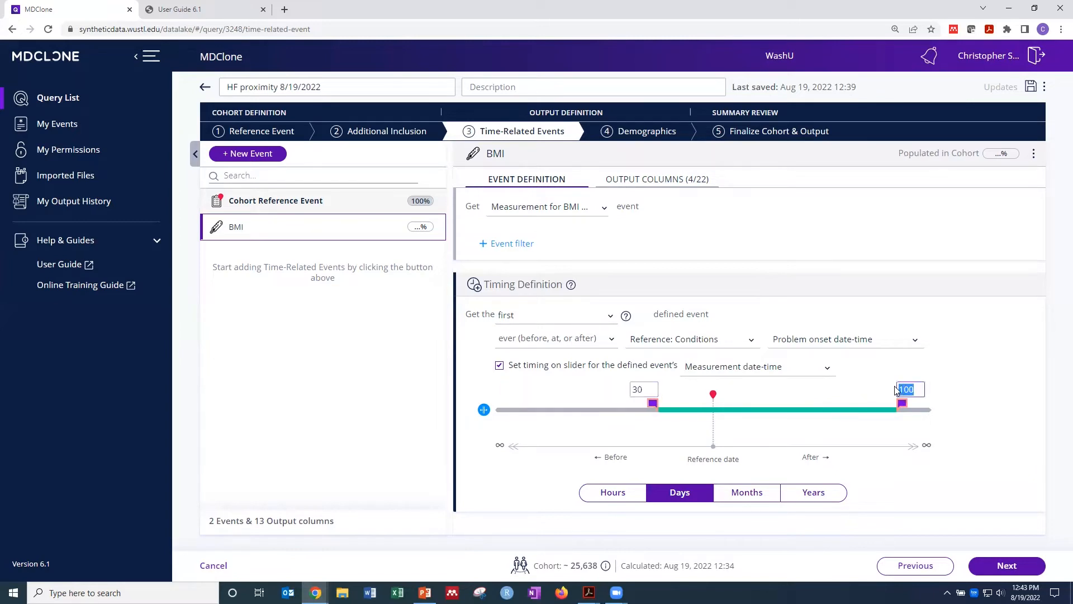
type("30")
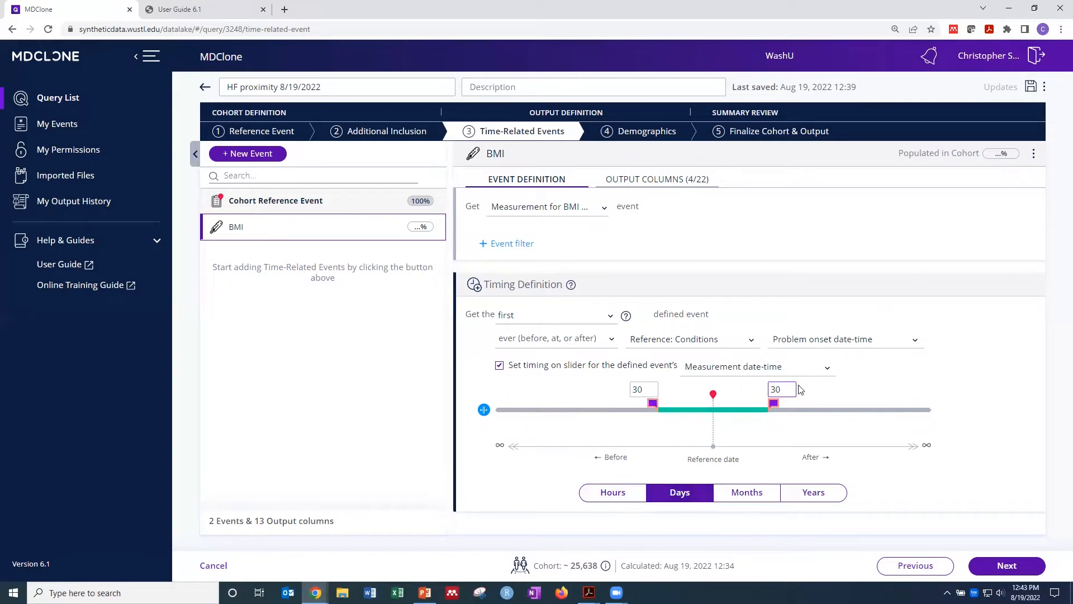
left_click(1031, 86)
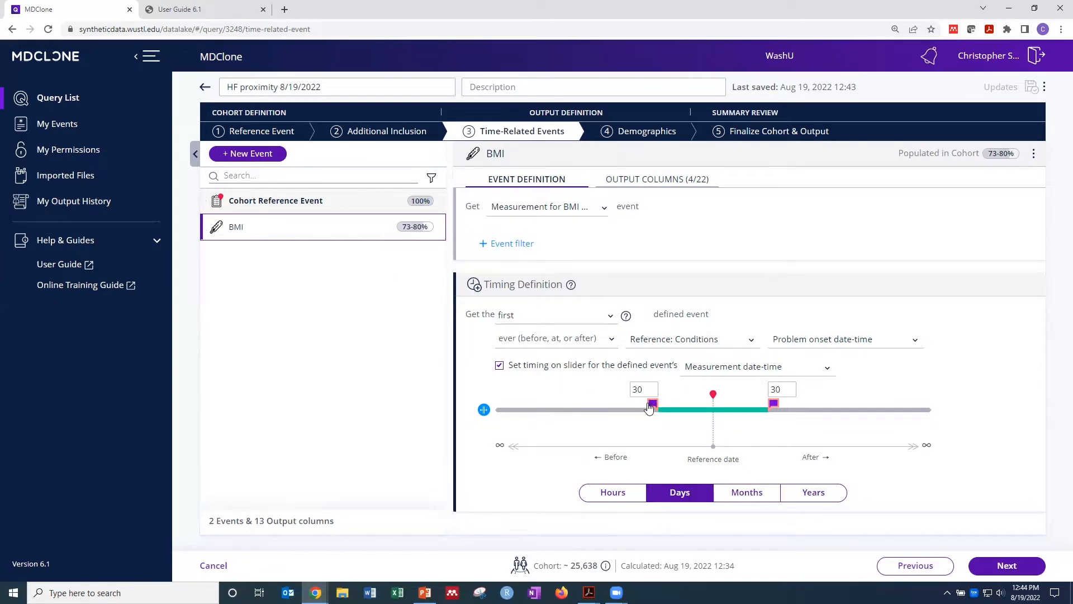
- Change both BMI timing window values from 30 to 100 days and save the query
left_click_drag(645, 390, 632, 390)
type("100")
left_click_drag(777, 390, 767, 390)
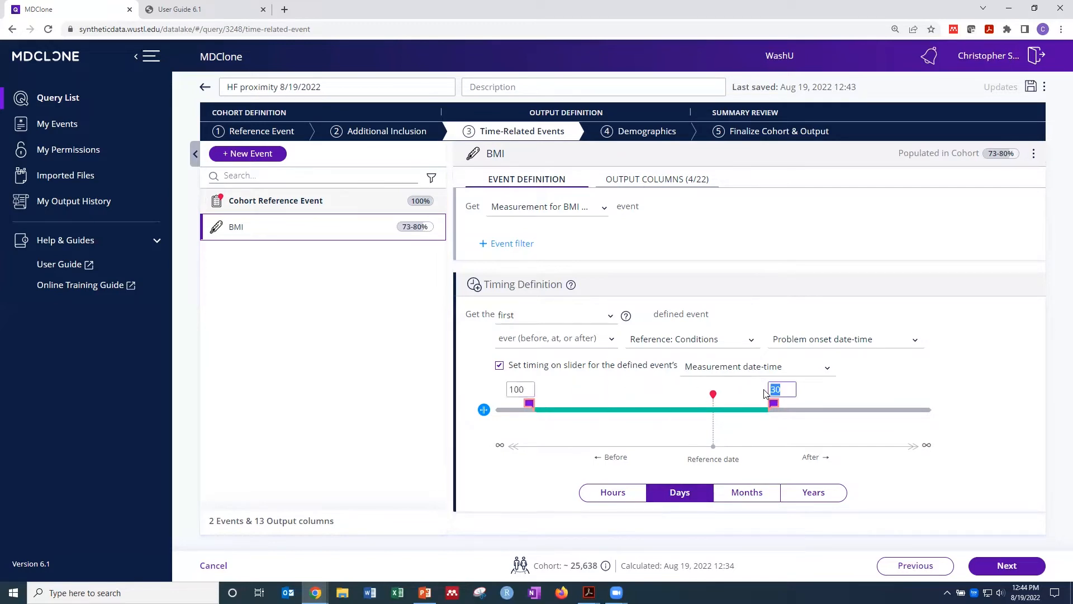
type("100")
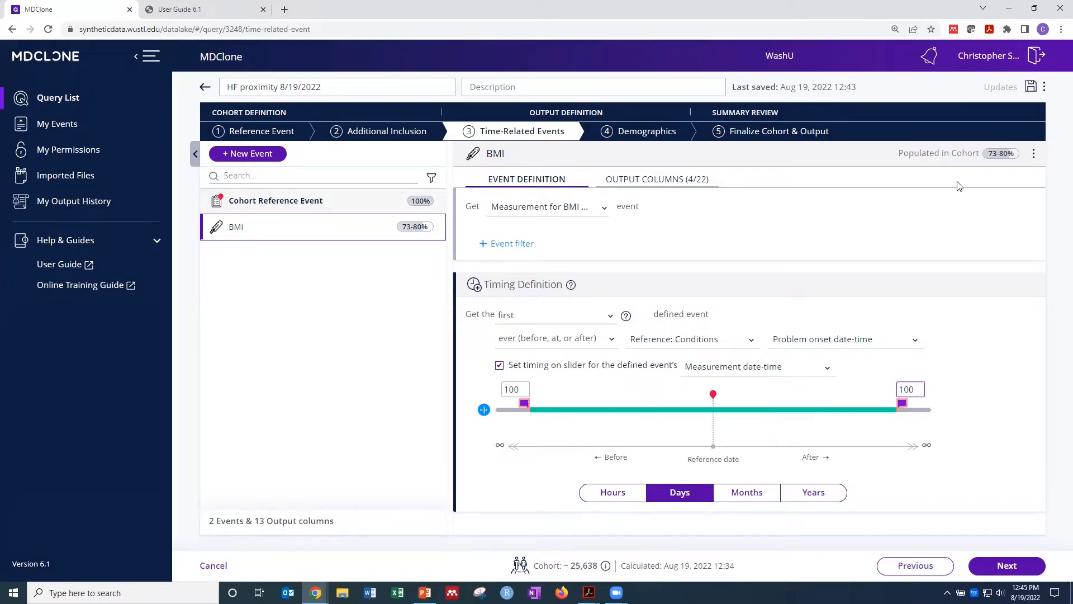
left_click(1032, 86)
- Uncheck BMI-Max height in the BMI output columns, leaving 3 of 22 included
left_click(656, 181)
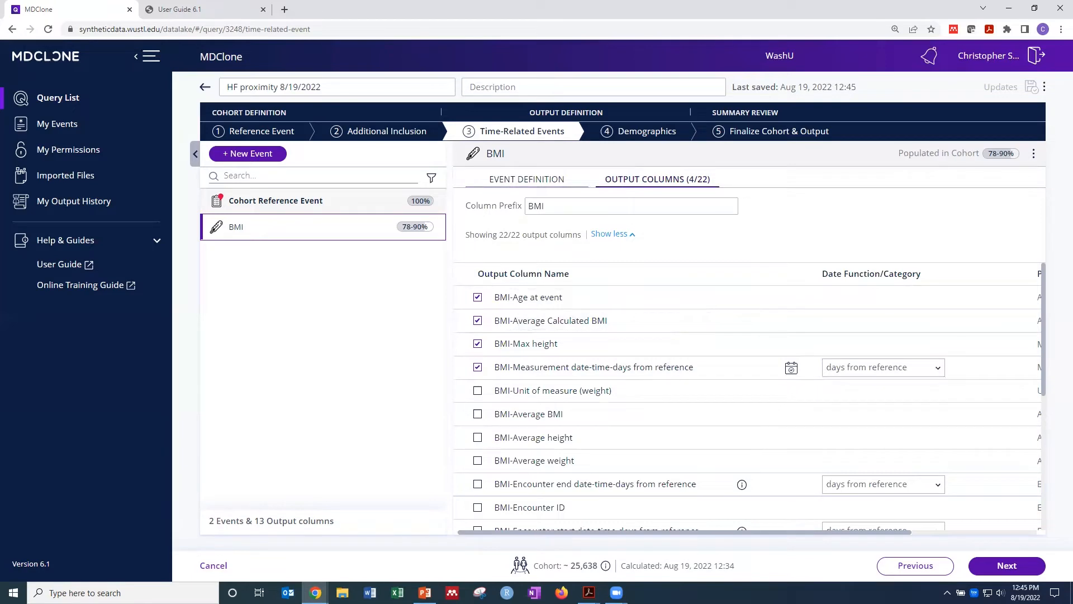
left_click(477, 343)
scroll(573, 352, "down", 3)
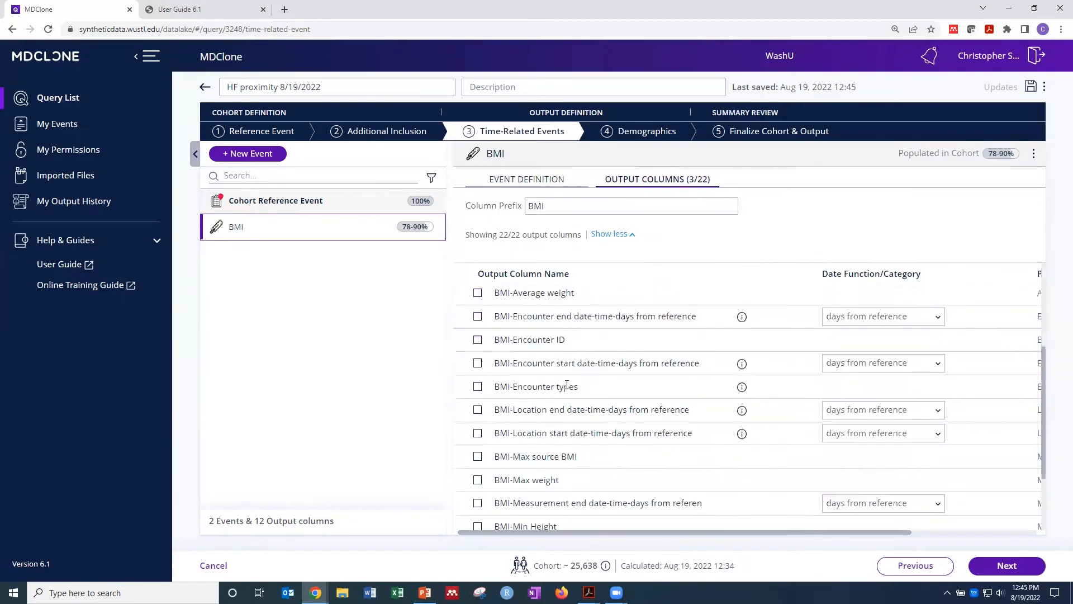
scroll(469, 375, "up", 3)
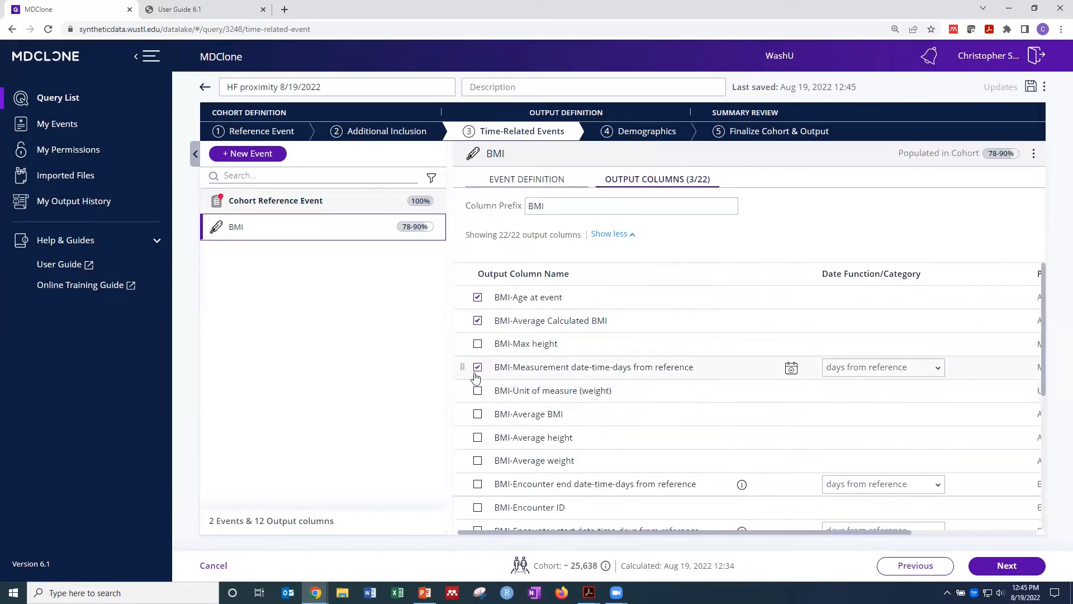
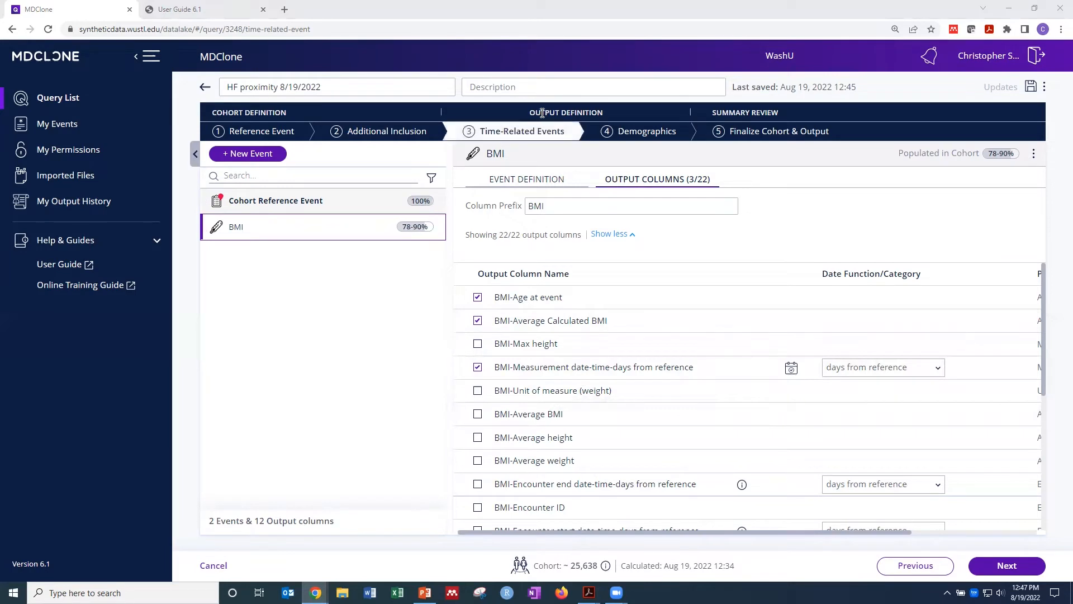
- Add a new untitled time-related event beside BMI in the HF proximity query
left_click(258, 160)
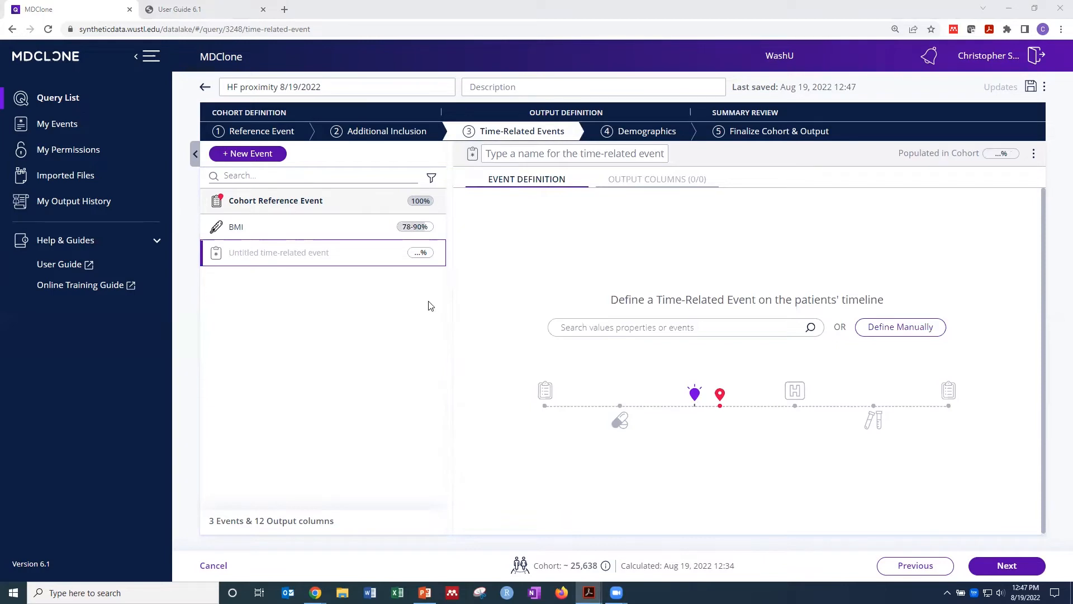
- Name the new event BP and define it manually to get Measurement Blood Pressure events
left_click(512, 157)
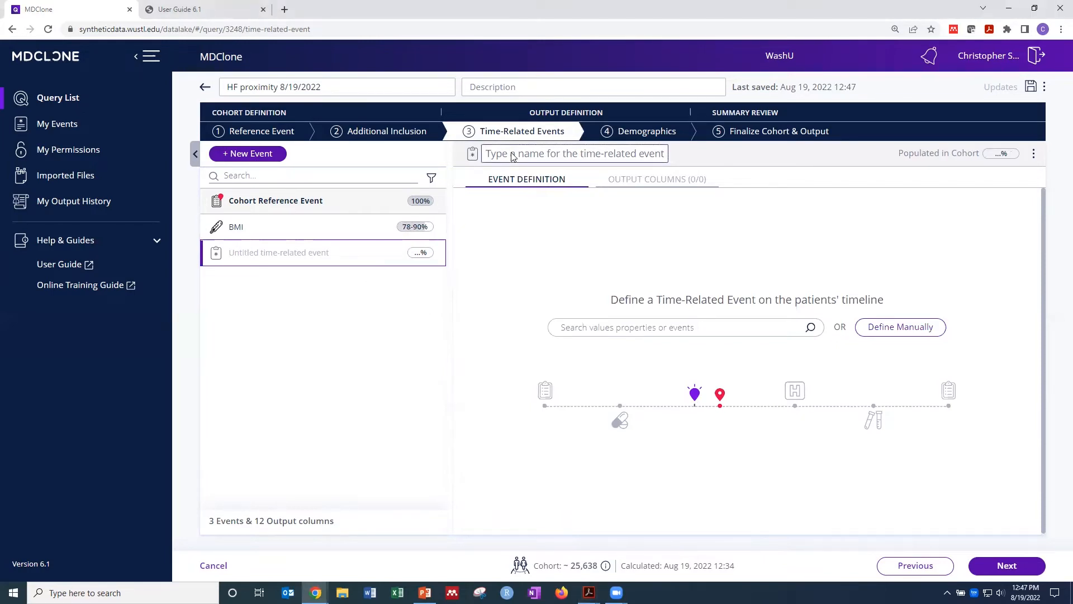
type("BP")
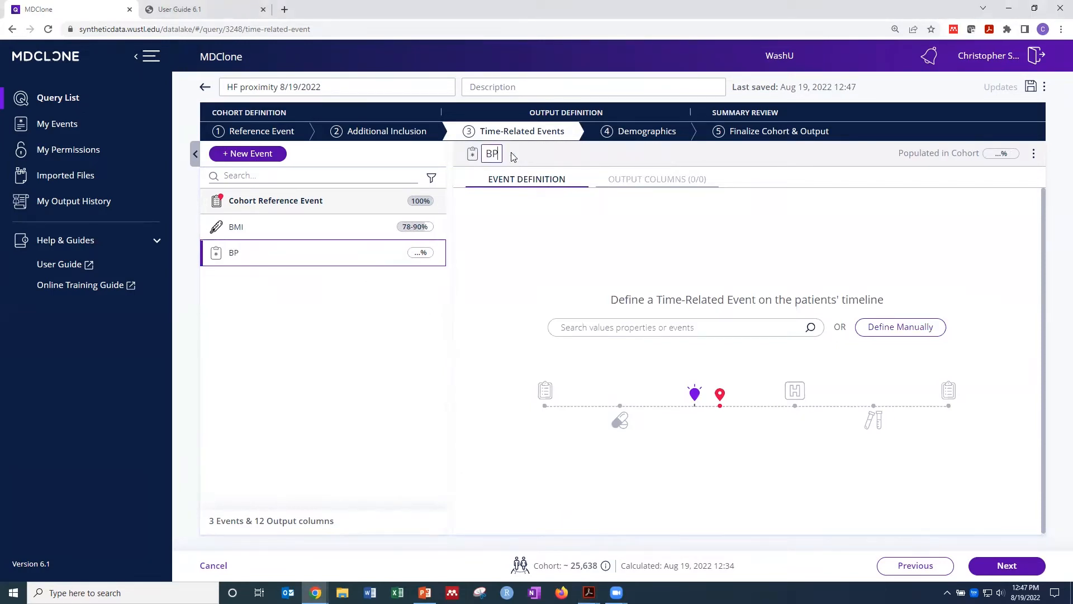
left_click(882, 333)
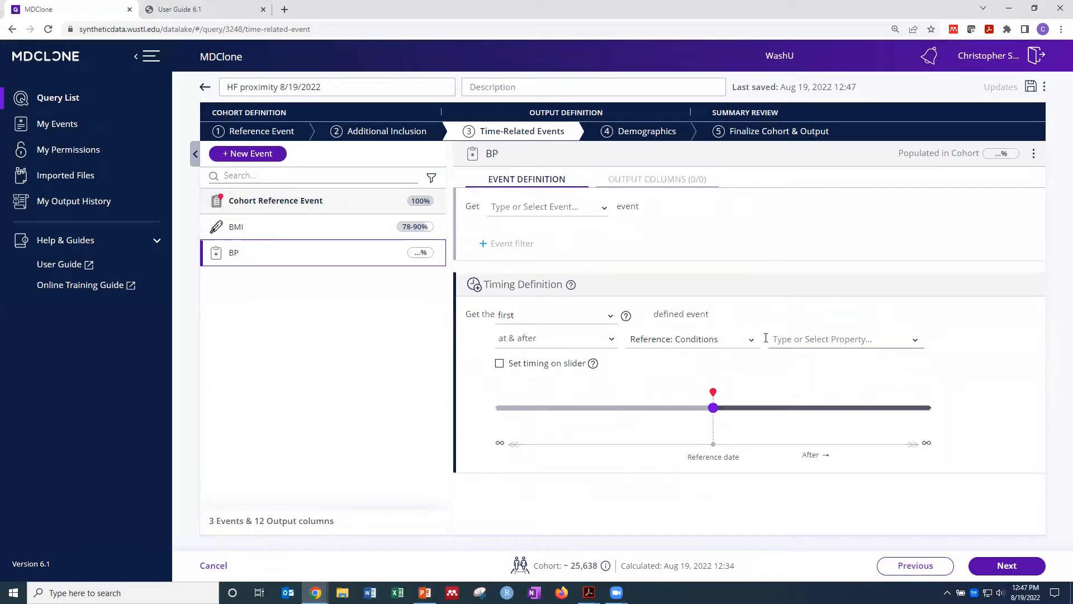
left_click(604, 209)
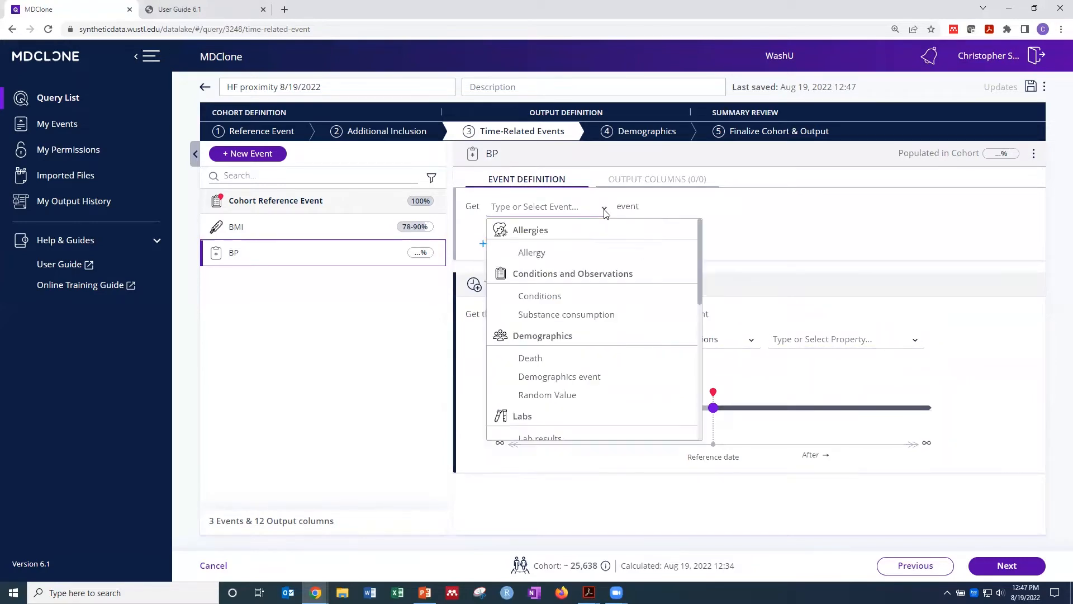
scroll(612, 334, "down", 2)
scroll(612, 334, "down", 3)
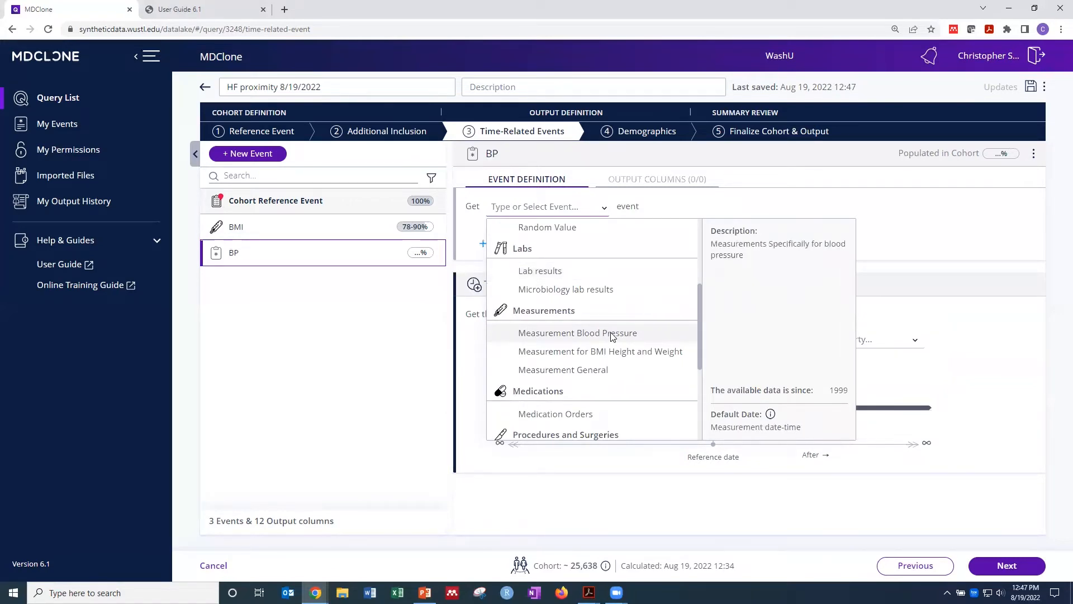
left_click(612, 335)
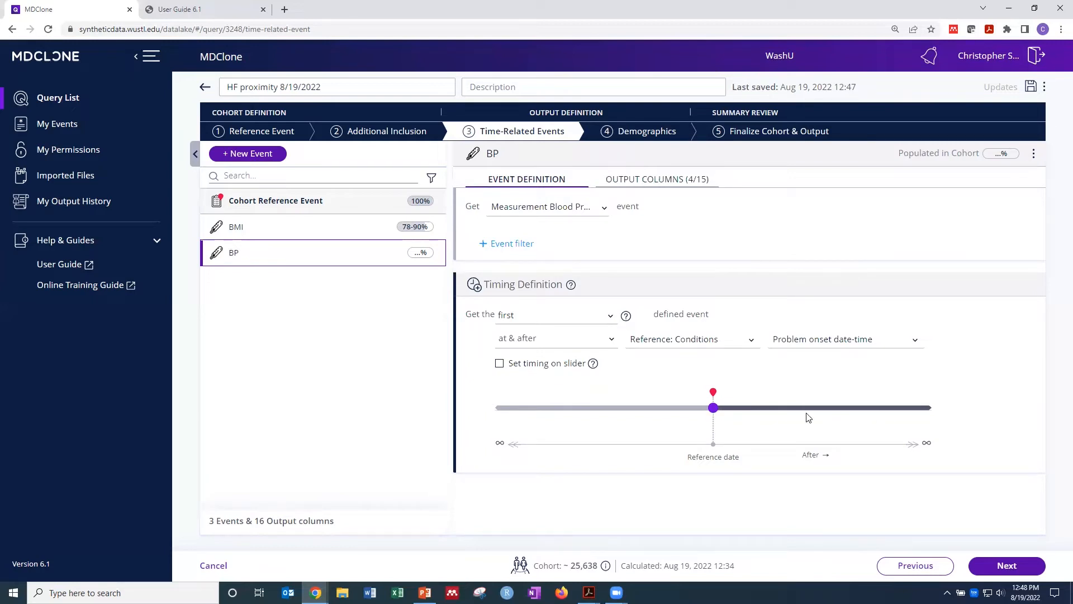
- Enable slider timing on the BP event and set the window to 7–90 days
left_click(499, 364)
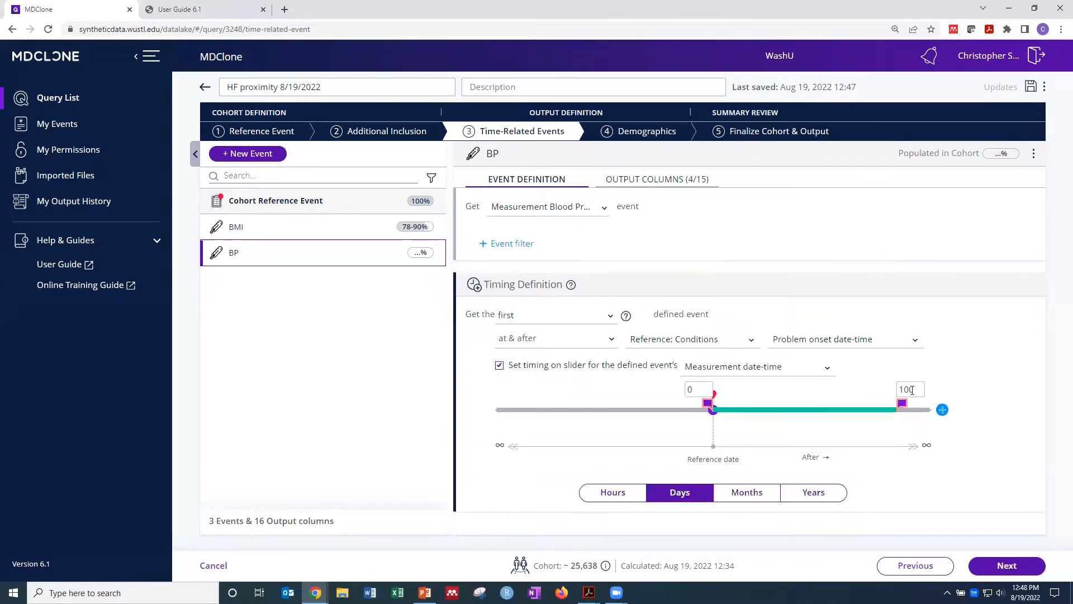
left_click_drag(917, 388, 900, 389)
type("30")
left_click(953, 387)
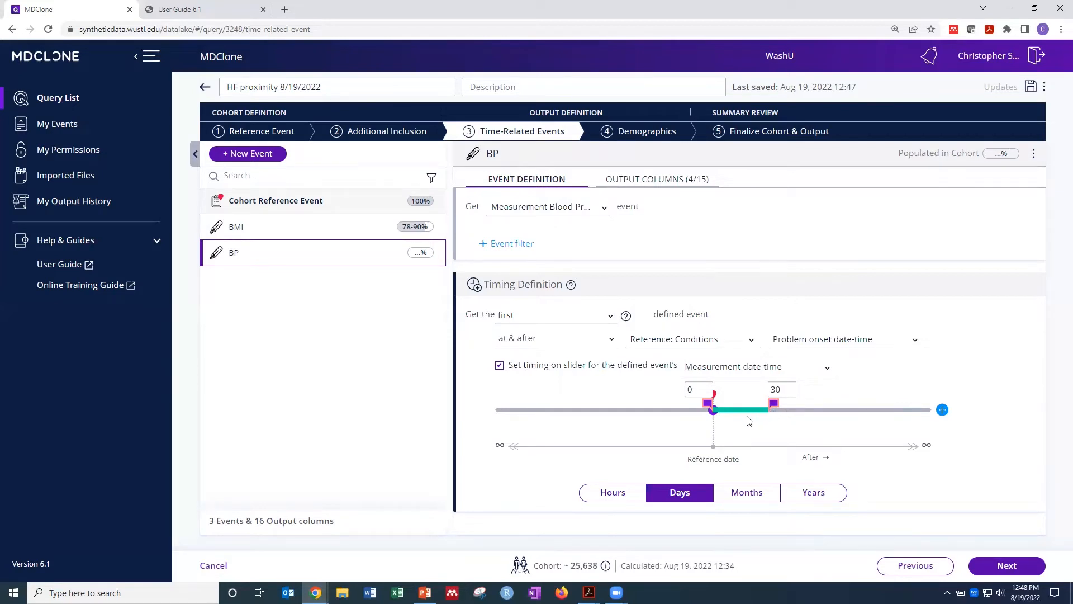
double_click(782, 388)
type("7")
double_click(733, 390)
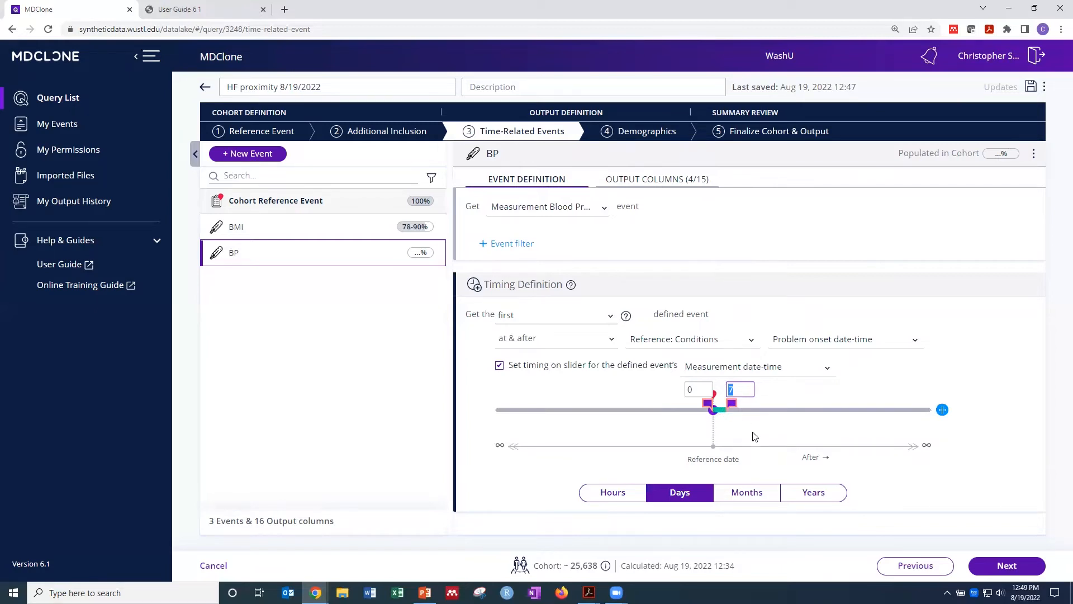
type("90")
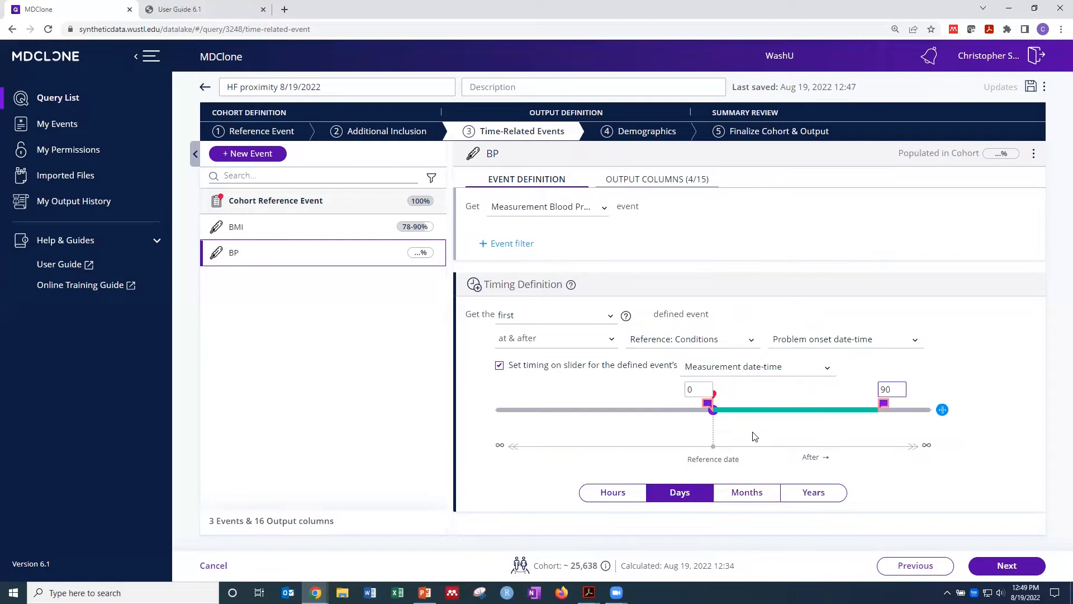
left_click_drag(694, 390, 686, 391)
type("7")
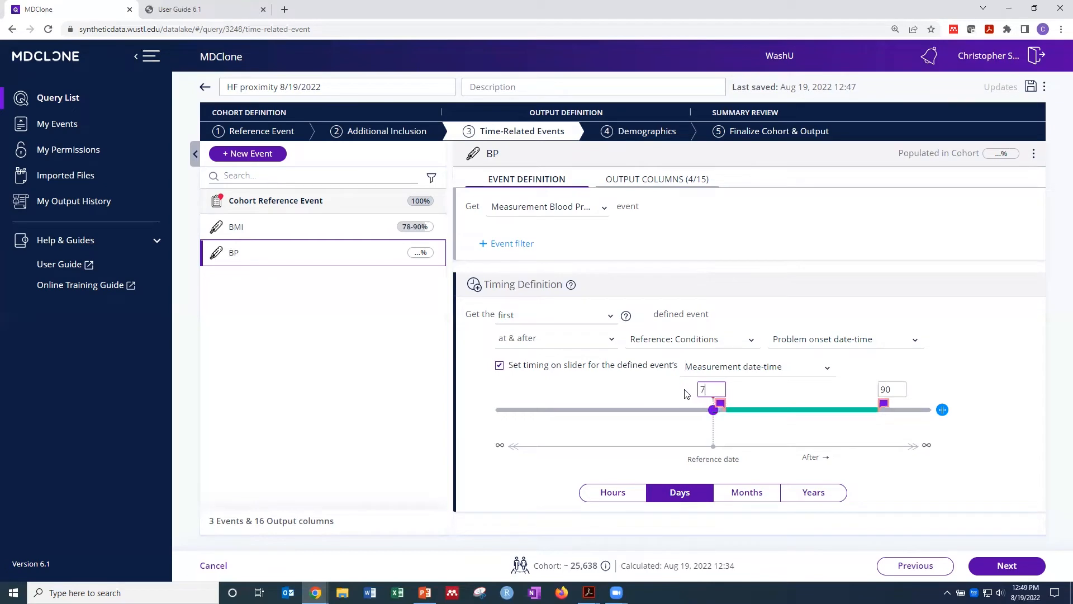
left_click(762, 424)
- Keep the BP timing relation at 'at & after' and save the query
left_click(602, 344)
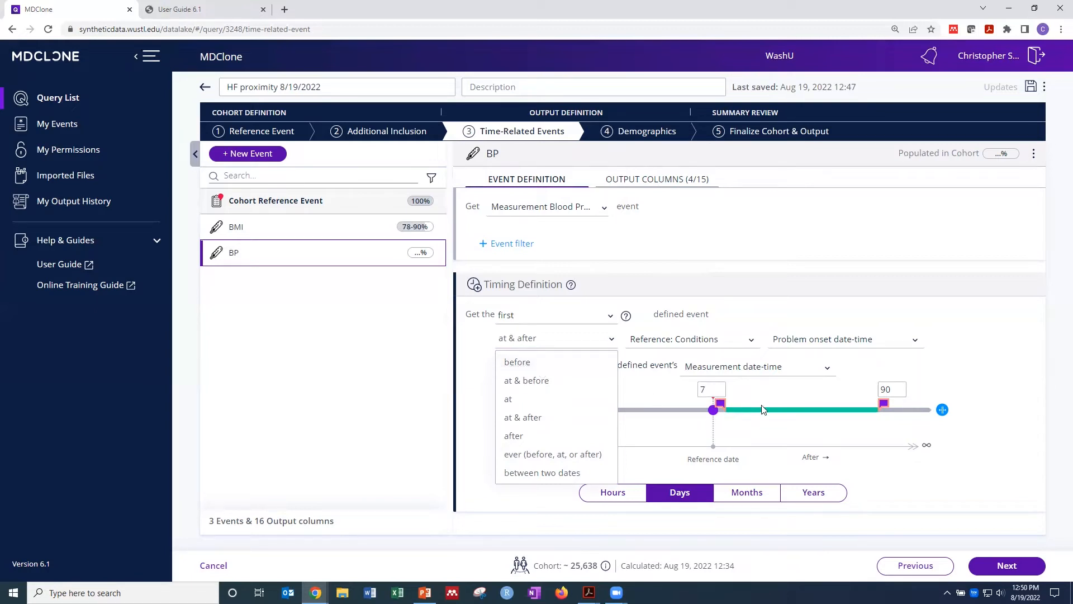
left_click(841, 429)
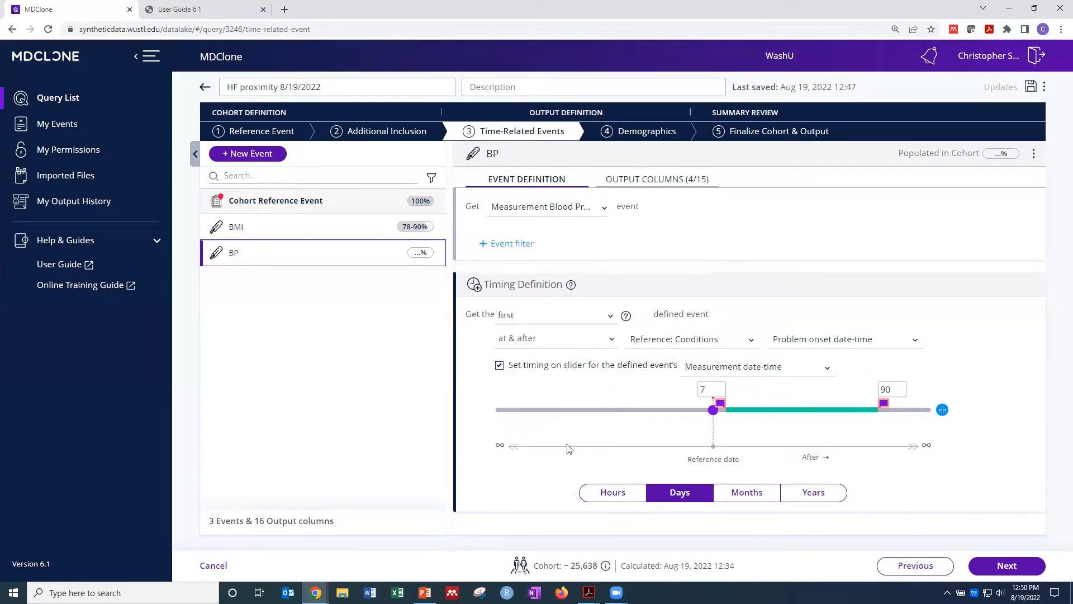
left_click(1030, 87)
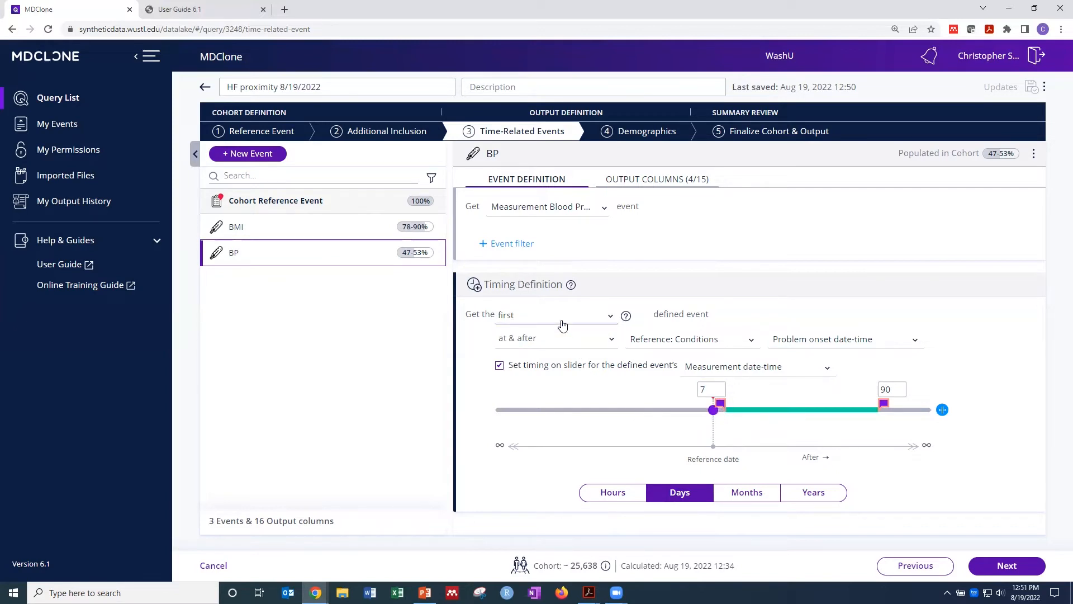
- Change the BP timing relation to 'ever (before, at, or after)' and save the query
left_click(571, 342)
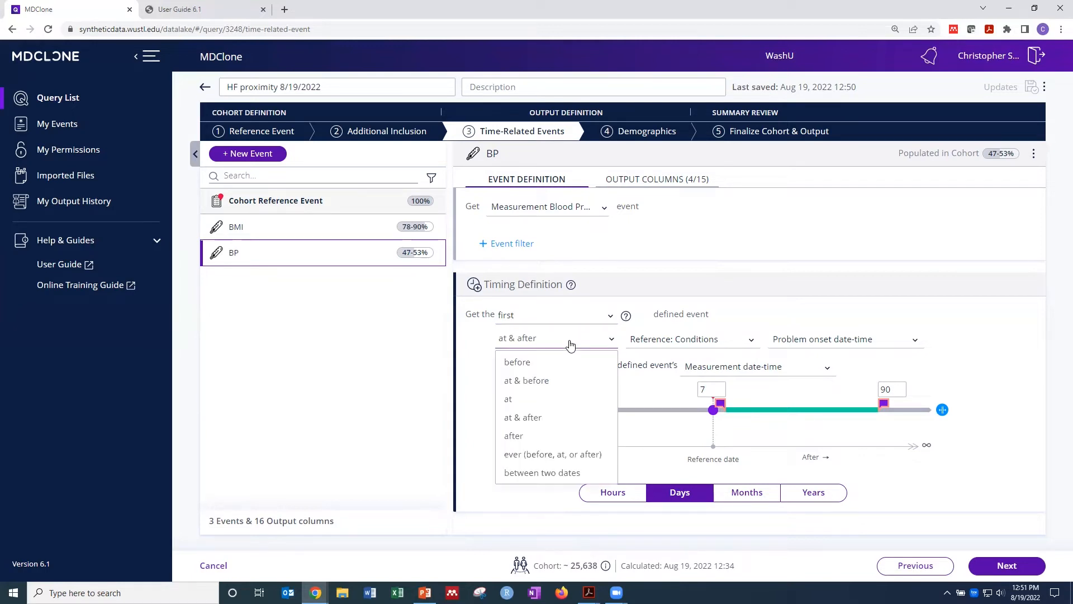
left_click(539, 455)
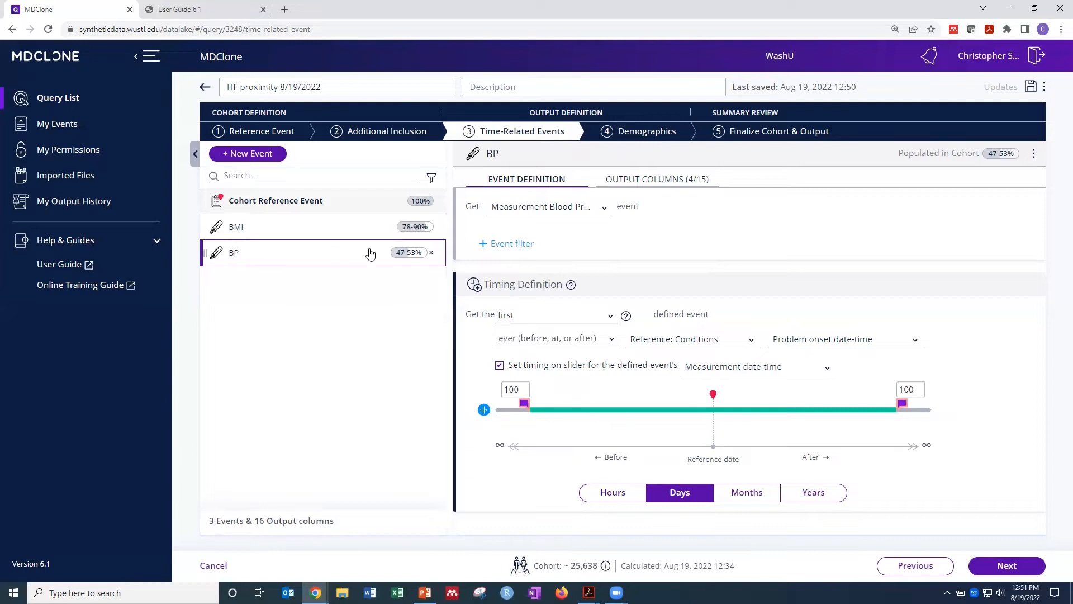
left_click(1031, 86)
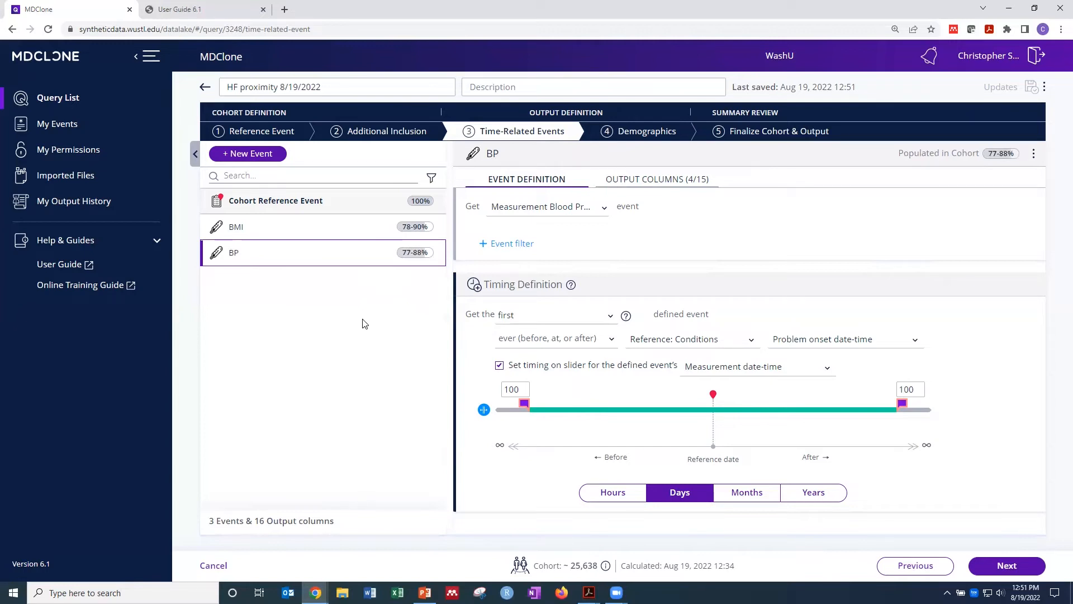
- Exclude BP-Measurement date-time-days from reference from the BP event's output columns
left_click(639, 183)
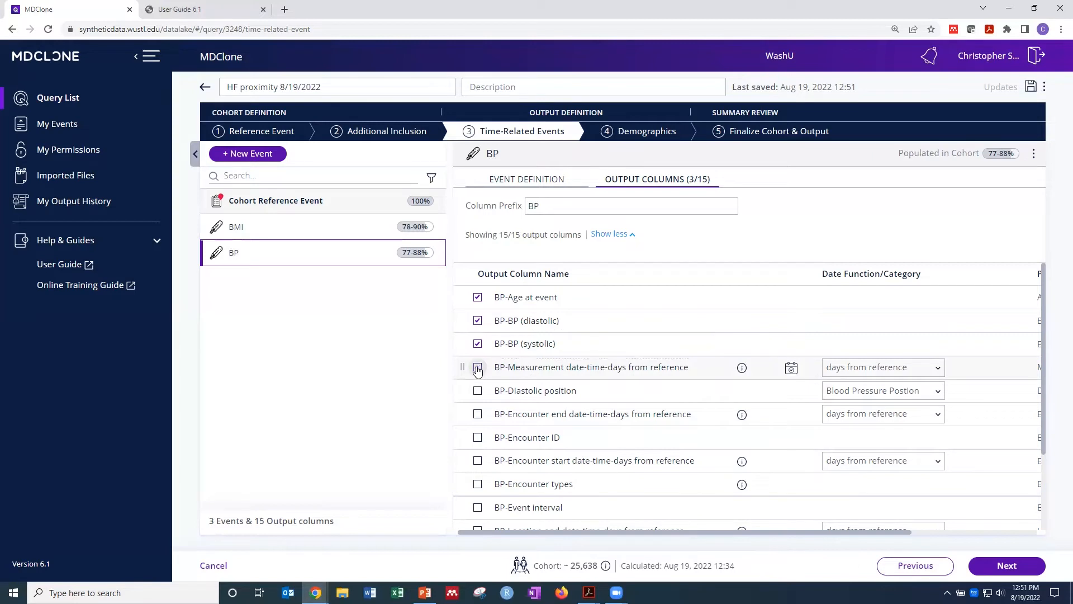
left_click(478, 368)
- Add a manually defined event named Steroids that gets Medication Orders, with an event filter
left_click(270, 156)
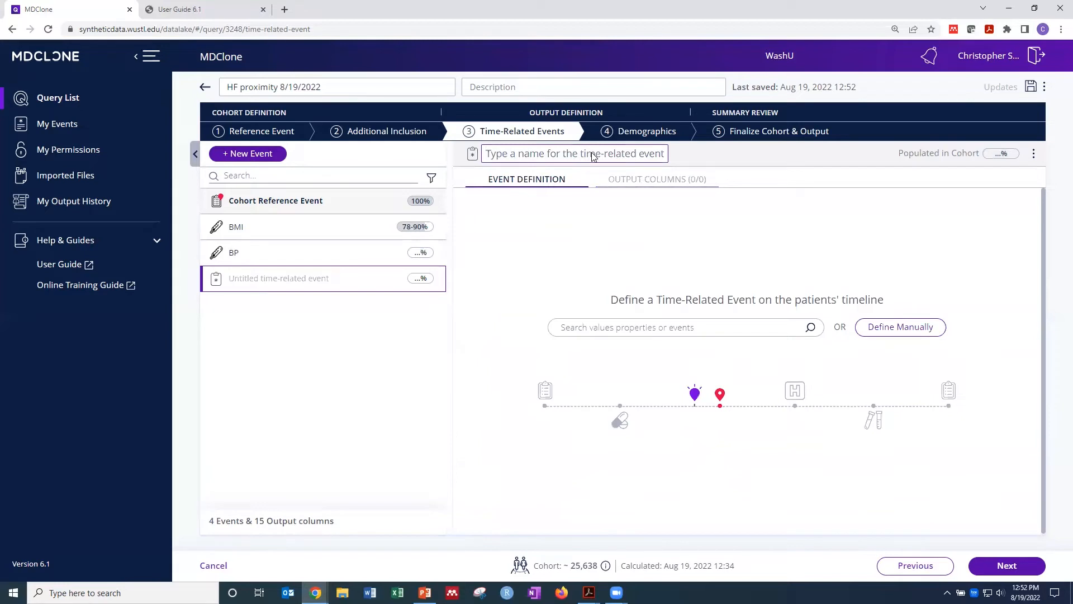
type("Steriods")
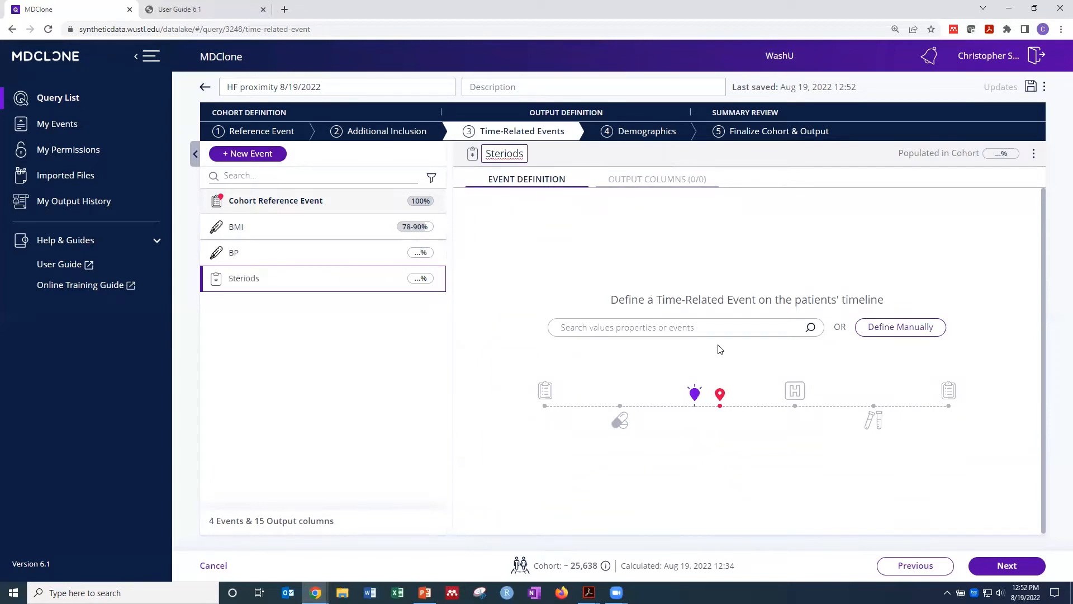
left_click(884, 329)
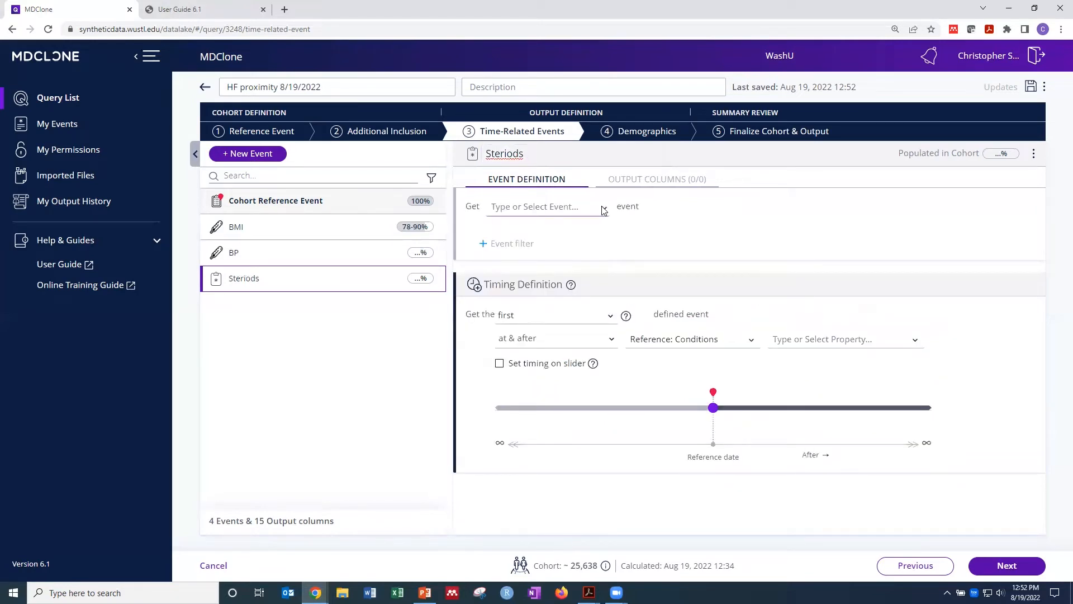
left_click_drag(514, 153, 505, 156)
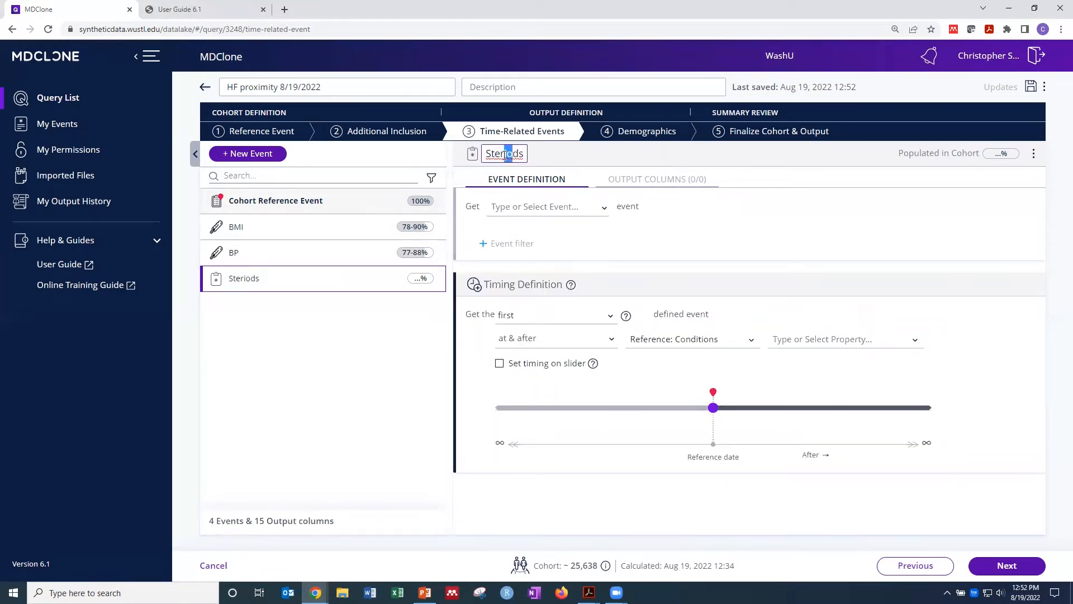
type("oi")
left_click(604, 212)
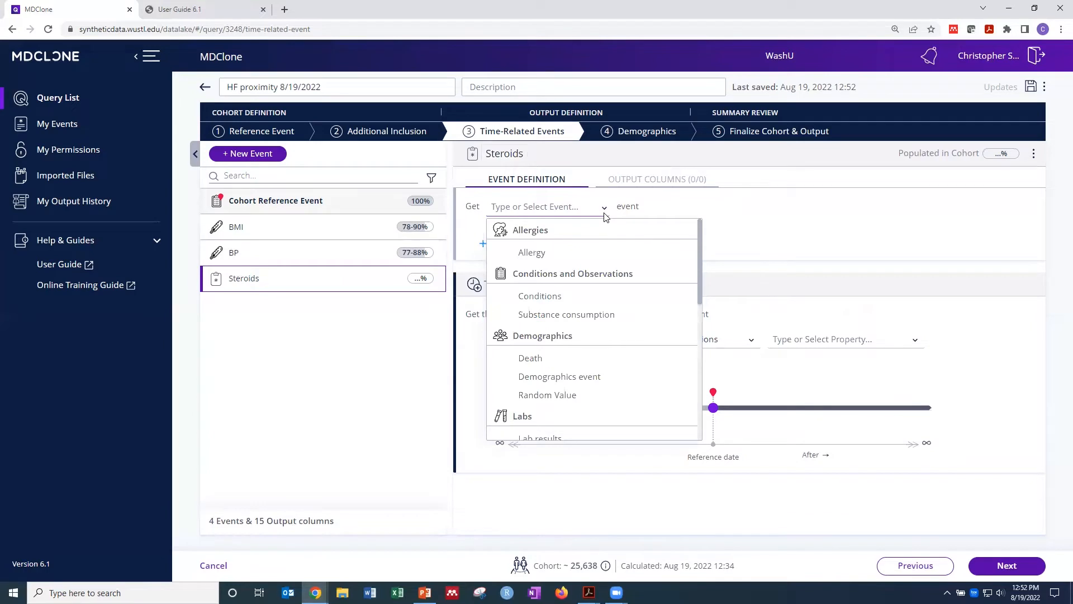
scroll(599, 312, "down", 1)
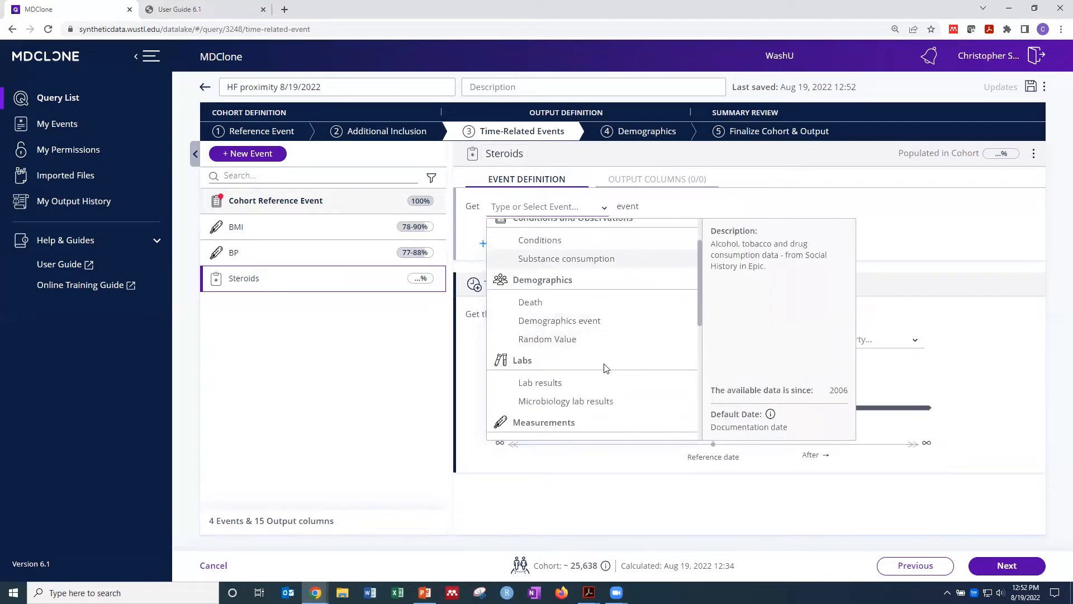
scroll(604, 372, "down", 2)
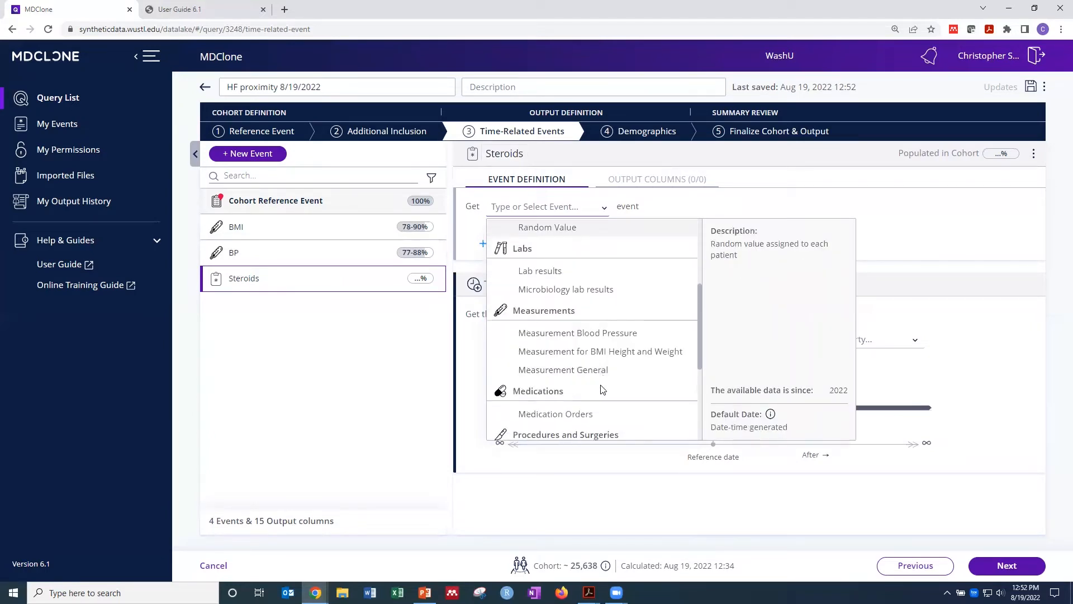
left_click(590, 417)
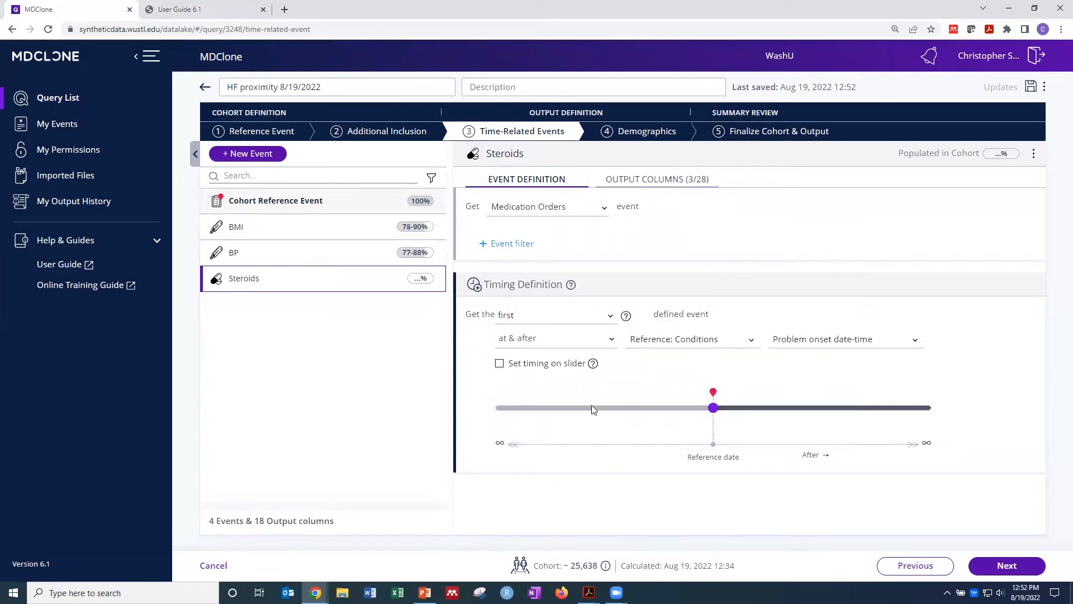
left_click(483, 244)
- Filter the Steroids event on the Medication property and bring up its value search
left_click(622, 250)
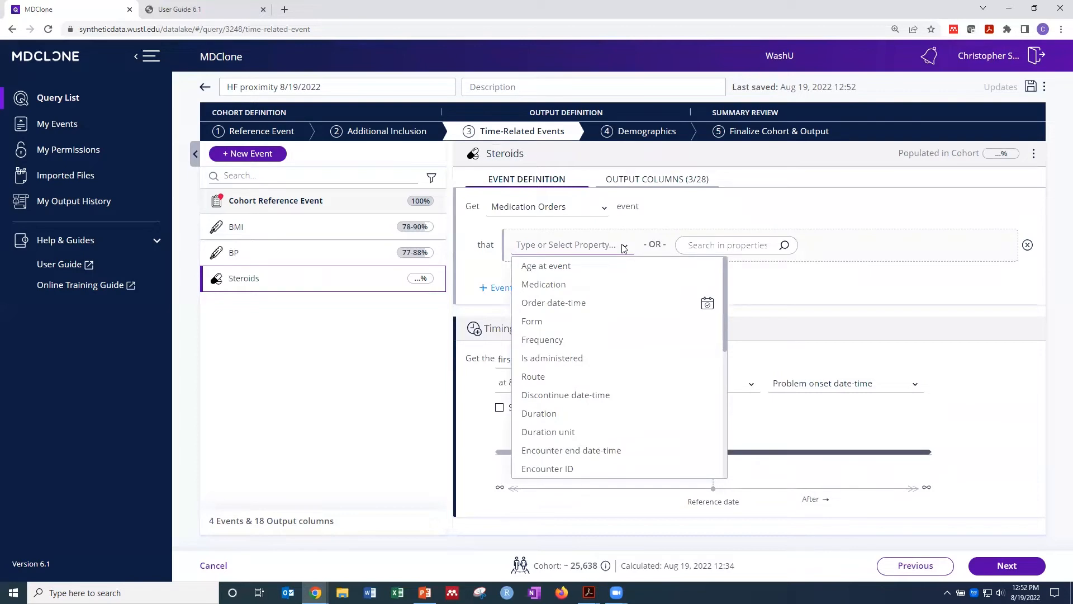
left_click(539, 284)
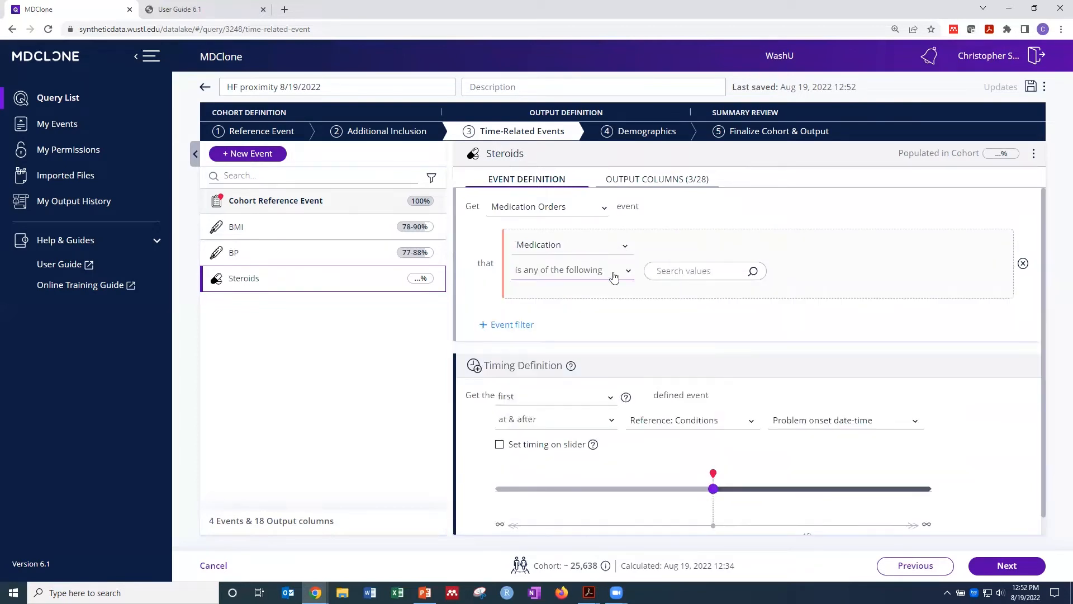
left_click(753, 272)
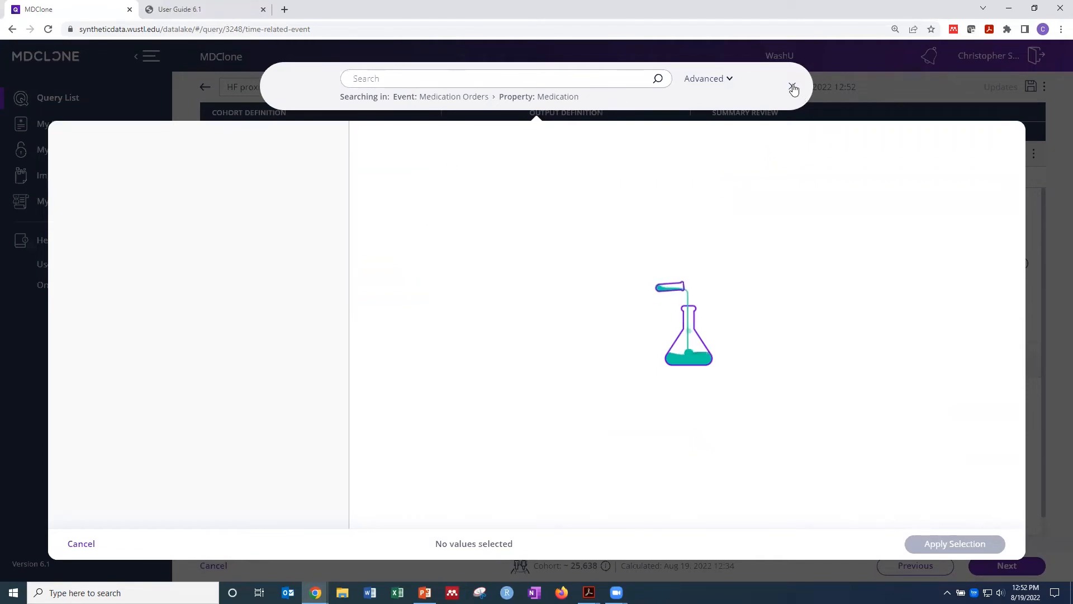
- Search the medication values for 'corticosteroids'
left_click(792, 86)
left_click(678, 270)
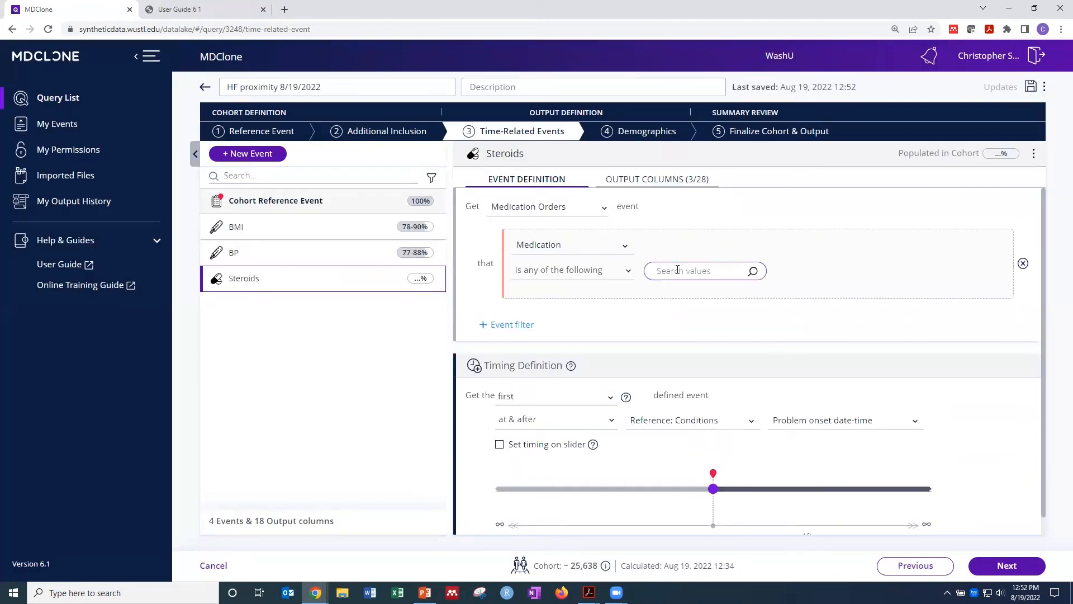
type("corticosteroids")
key("Return")
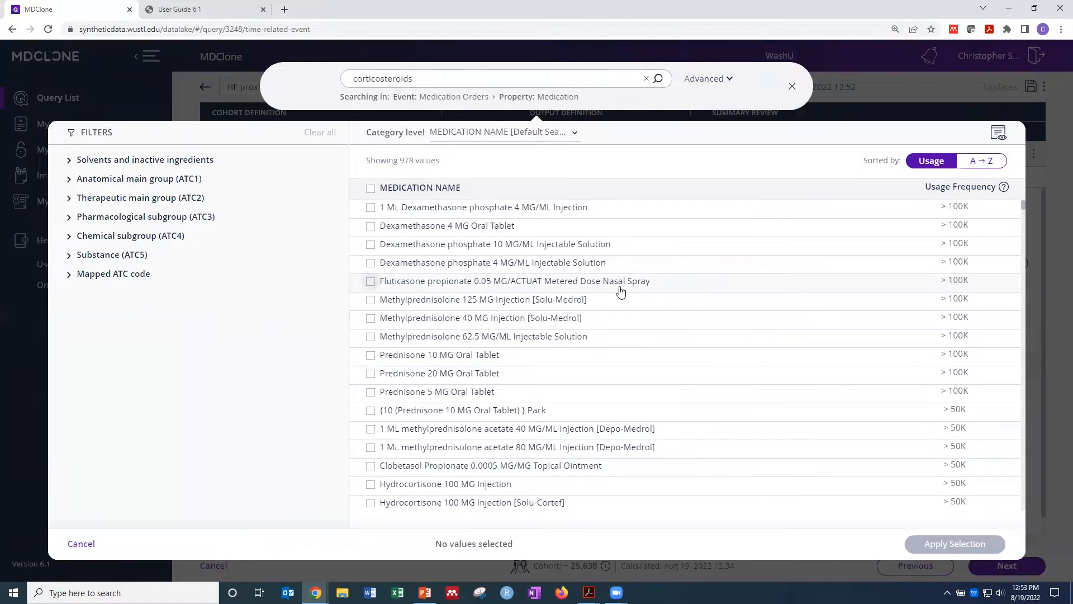
scroll(529, 426, "down", 3)
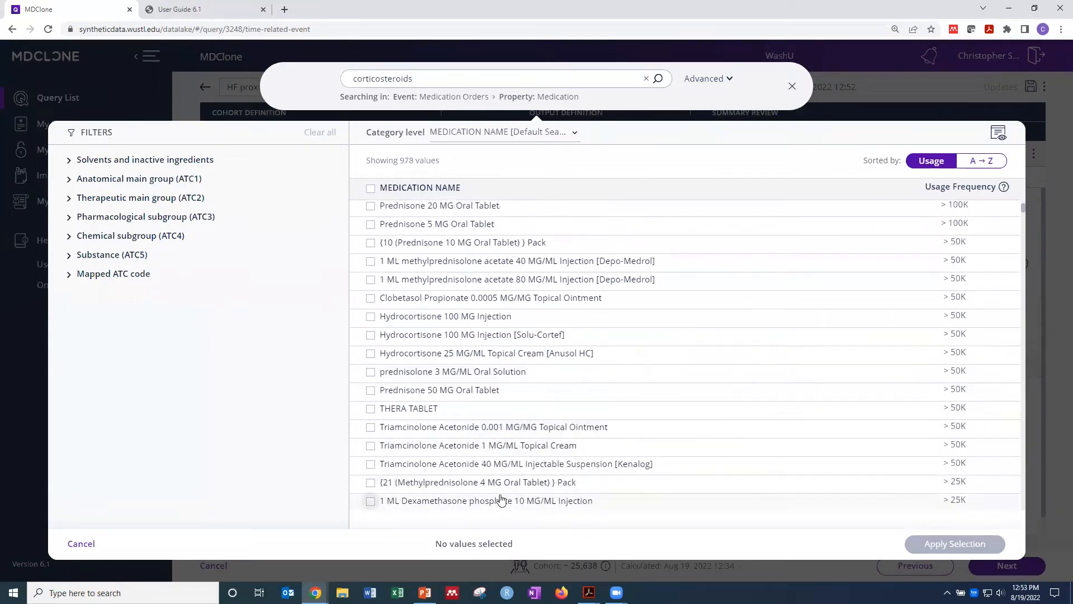
scroll(502, 495, "down", 2)
scroll(493, 420, "up", 5)
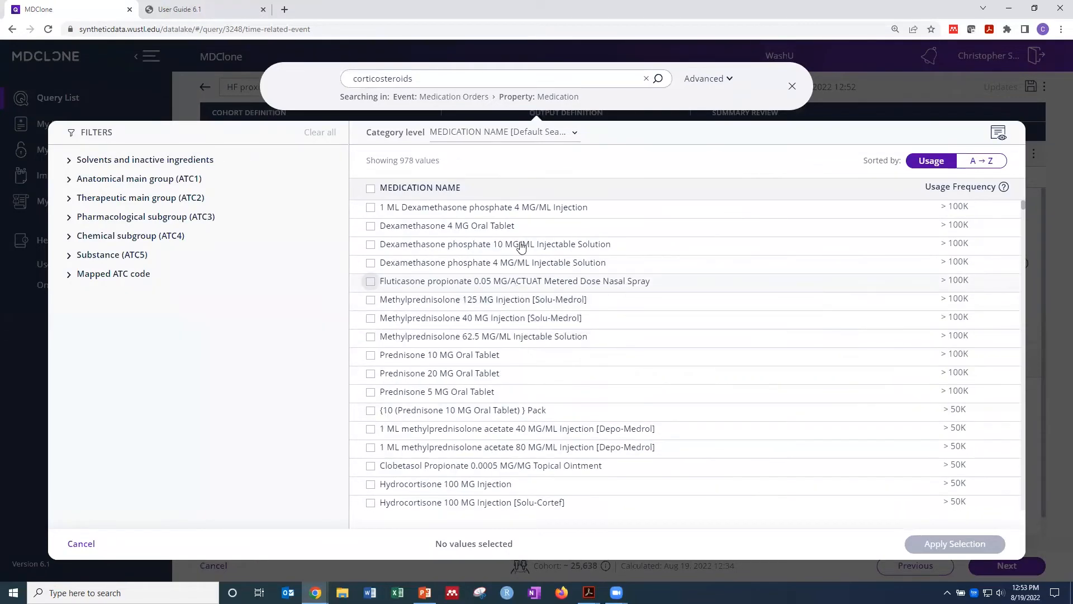
- Group results by Pharmacological subgroup (ATC3) and tick 'corticosteroids for systemic use, plain'
left_click(529, 132)
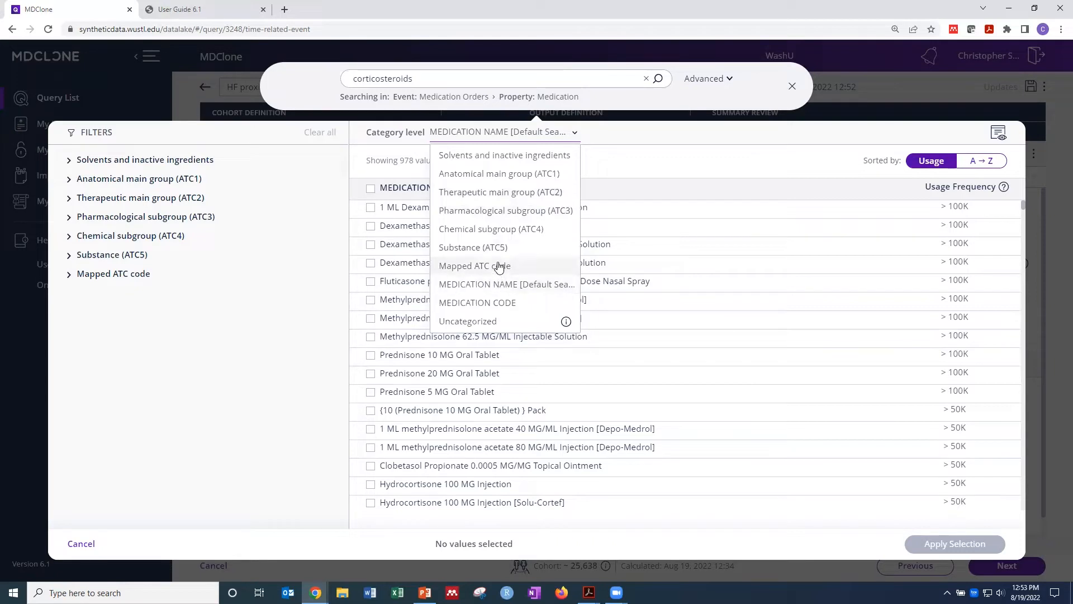
left_click(501, 216)
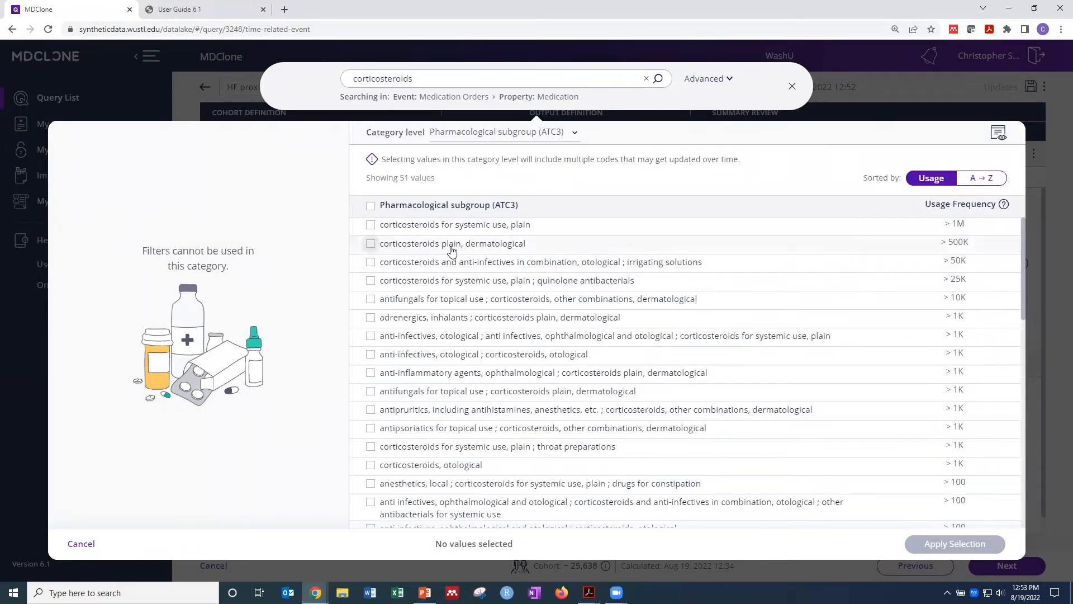
left_click(372, 228)
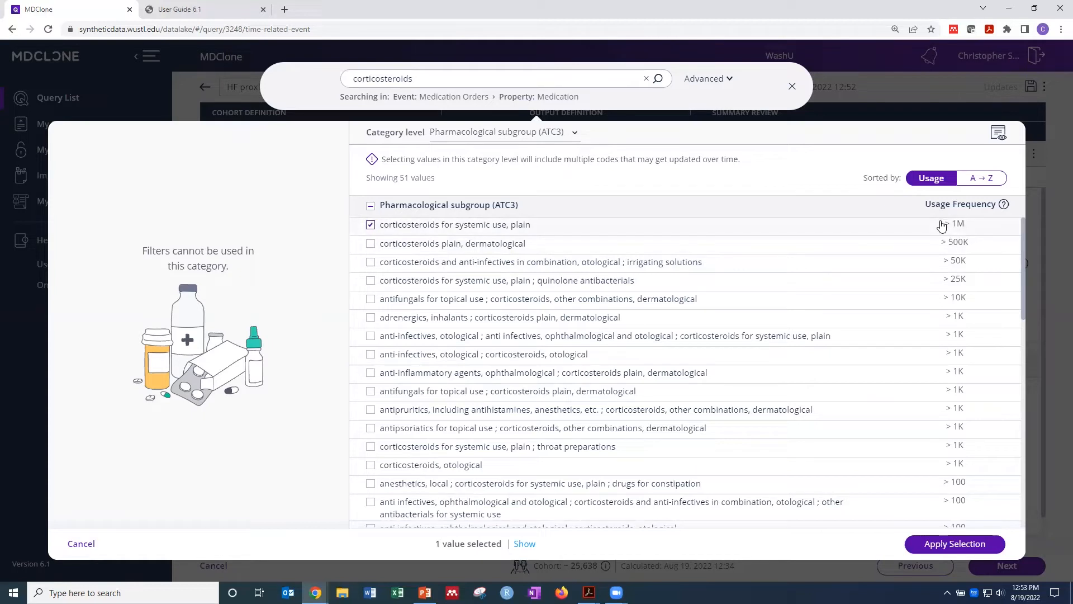
- Apply the 'corticosteroids for systemic use, plain' selection and show the Steroids output columns
left_click(933, 548)
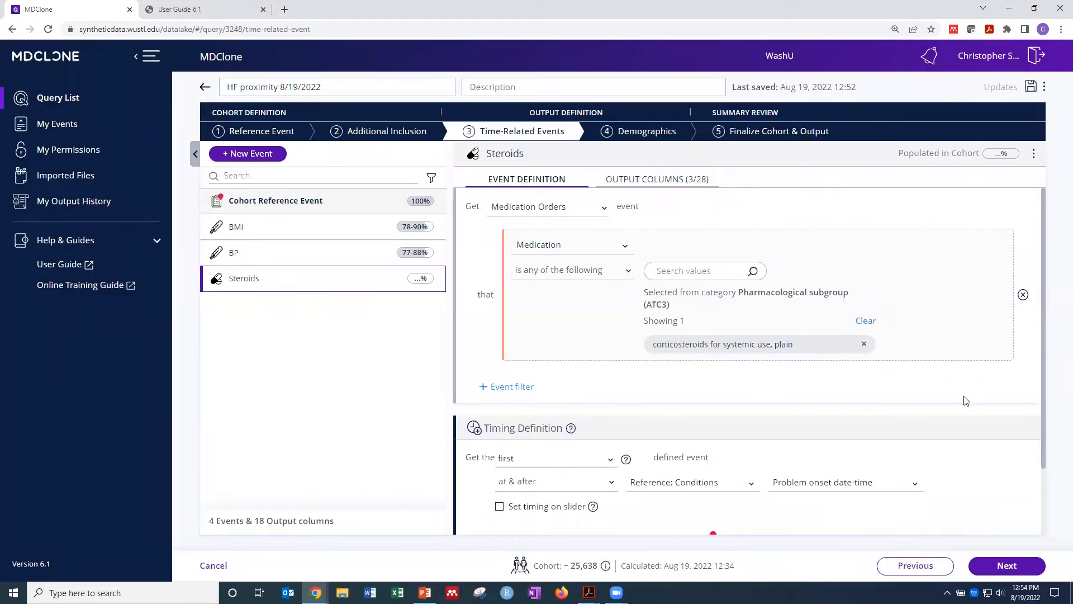
left_click(637, 179)
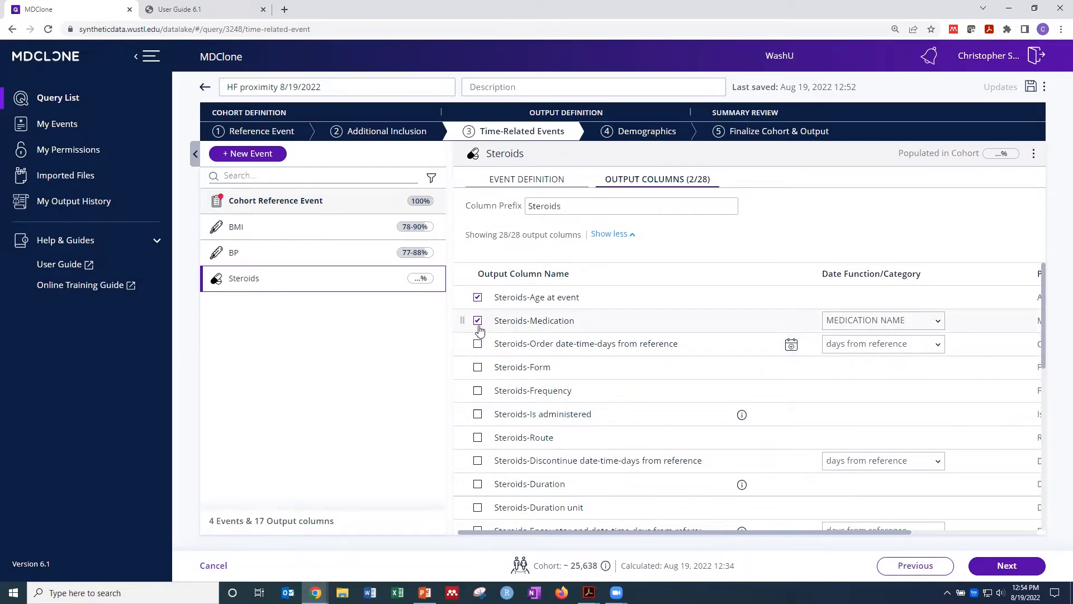
- Drop the Steroids-Medication output column so only age at event remains, then show BP's definition
left_click(477, 321)
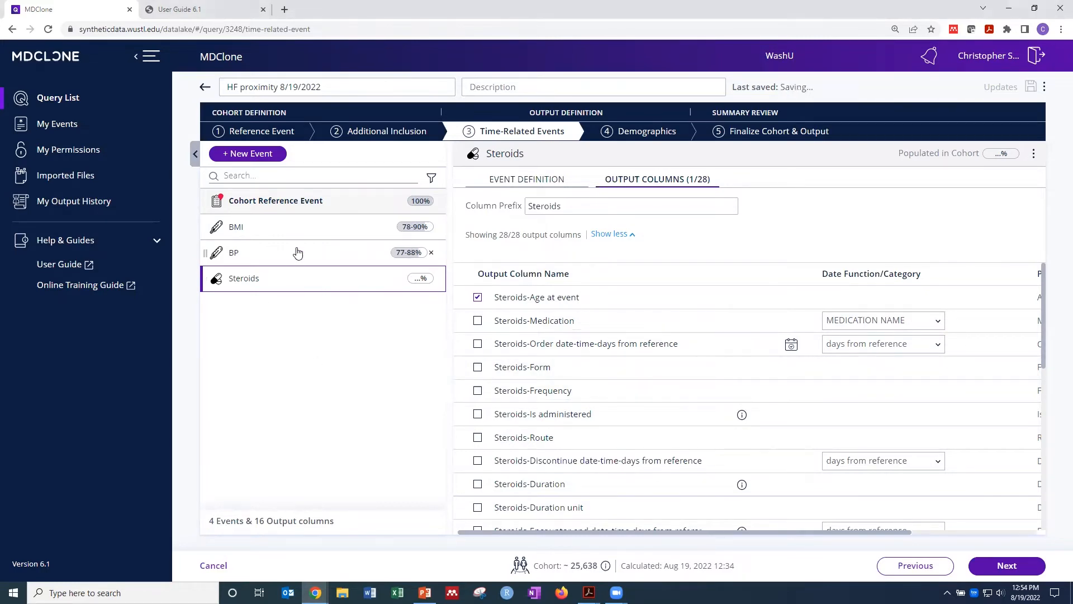
left_click(405, 255)
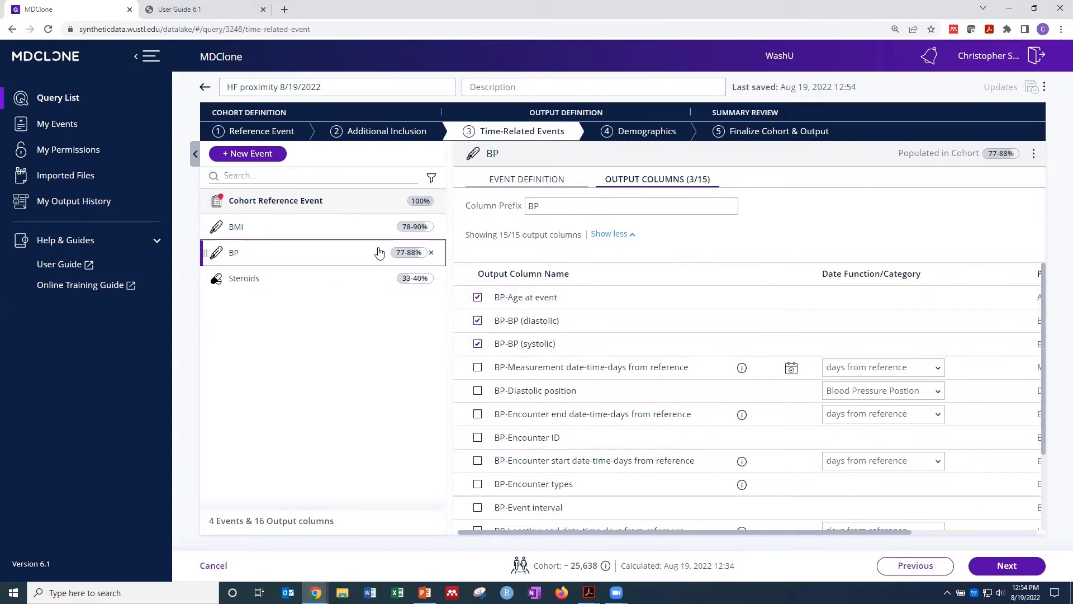
left_click(536, 180)
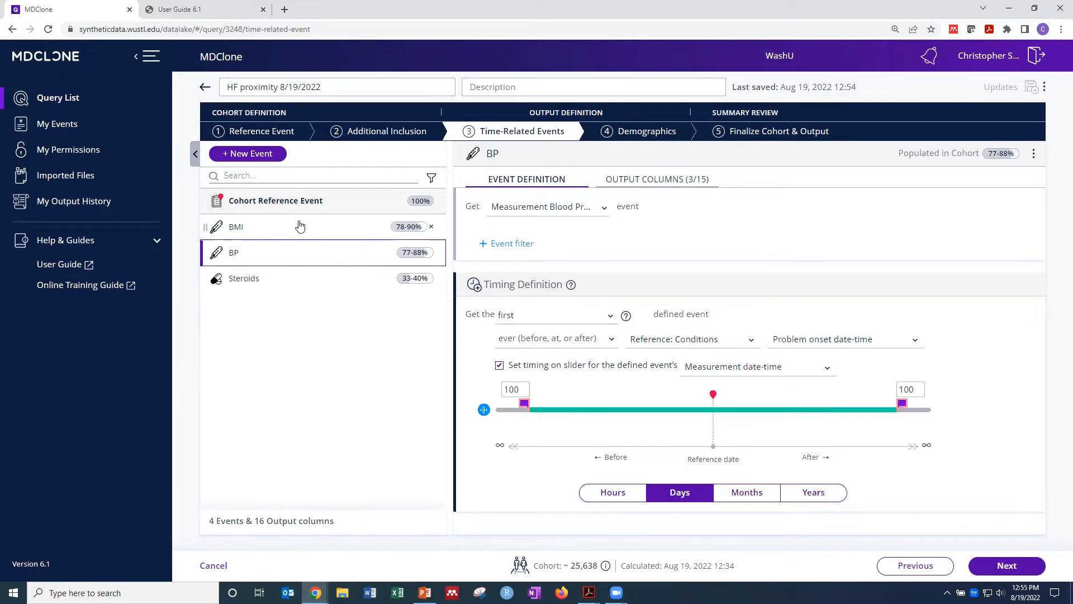
- Reopen the Steroids event, keeping Medication Orders as its type and Medication as the property
left_click(255, 282)
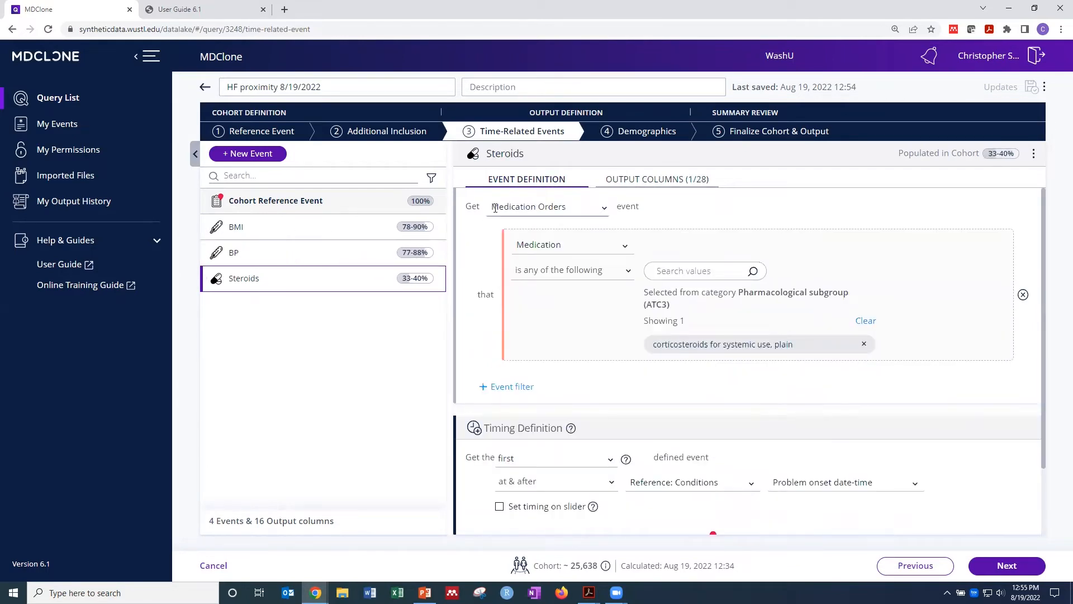
left_click(606, 209)
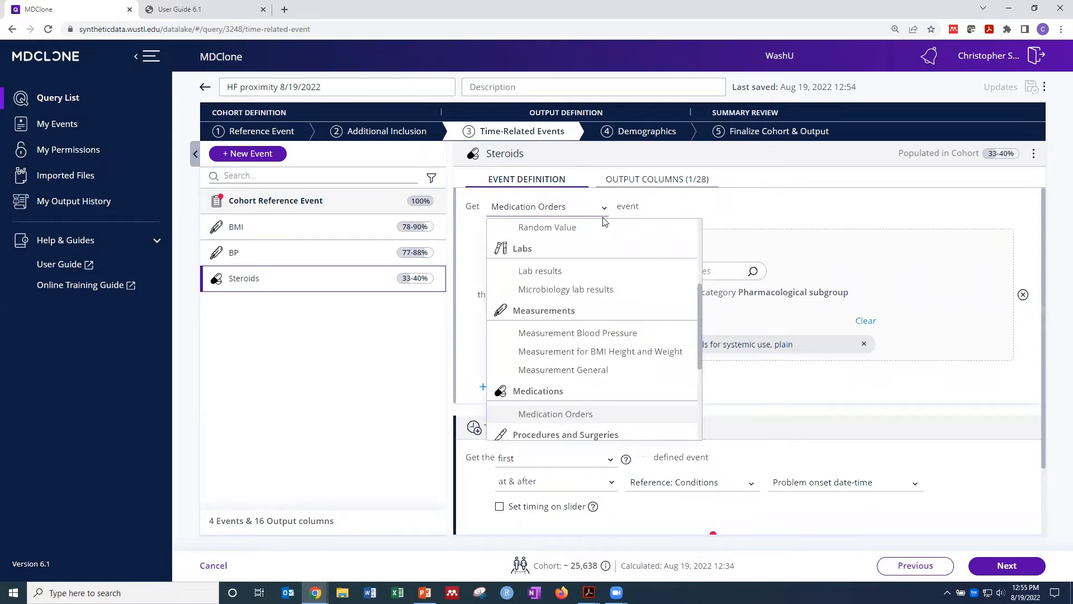
left_click(589, 419)
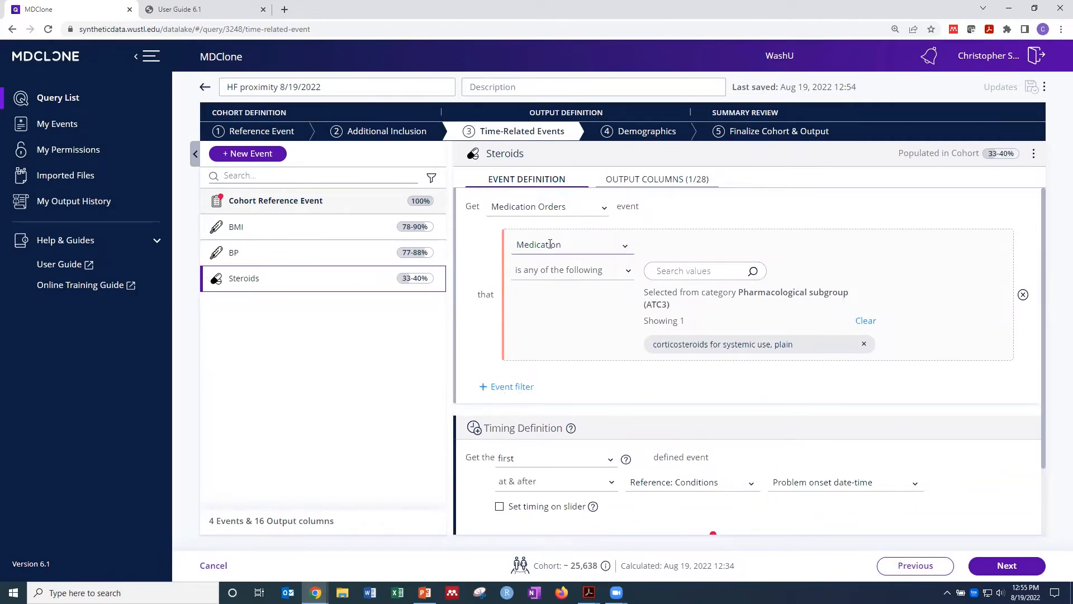
left_click(626, 246)
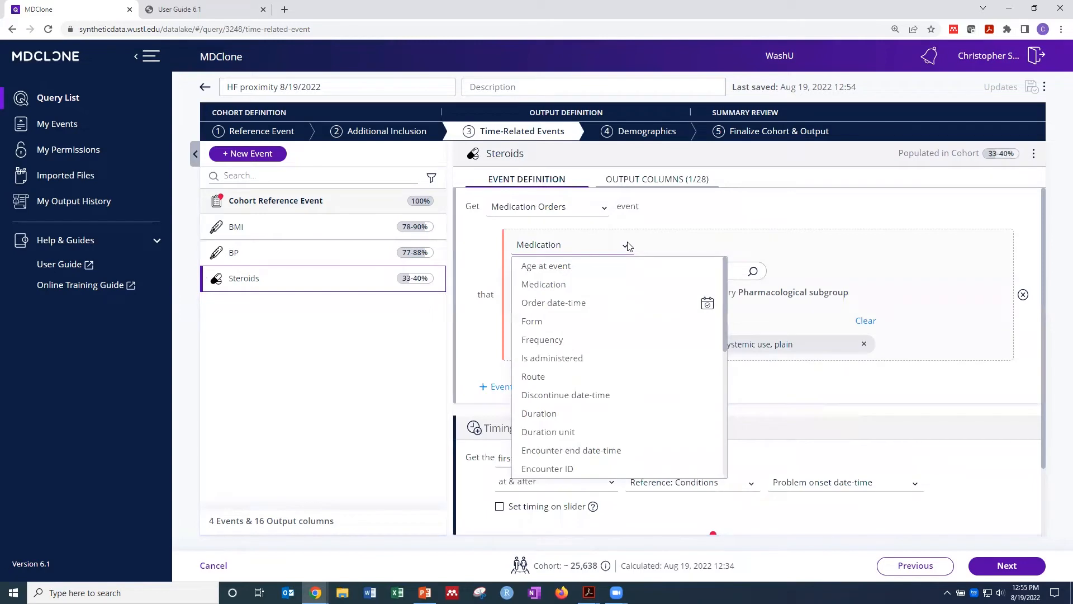
left_click(587, 284)
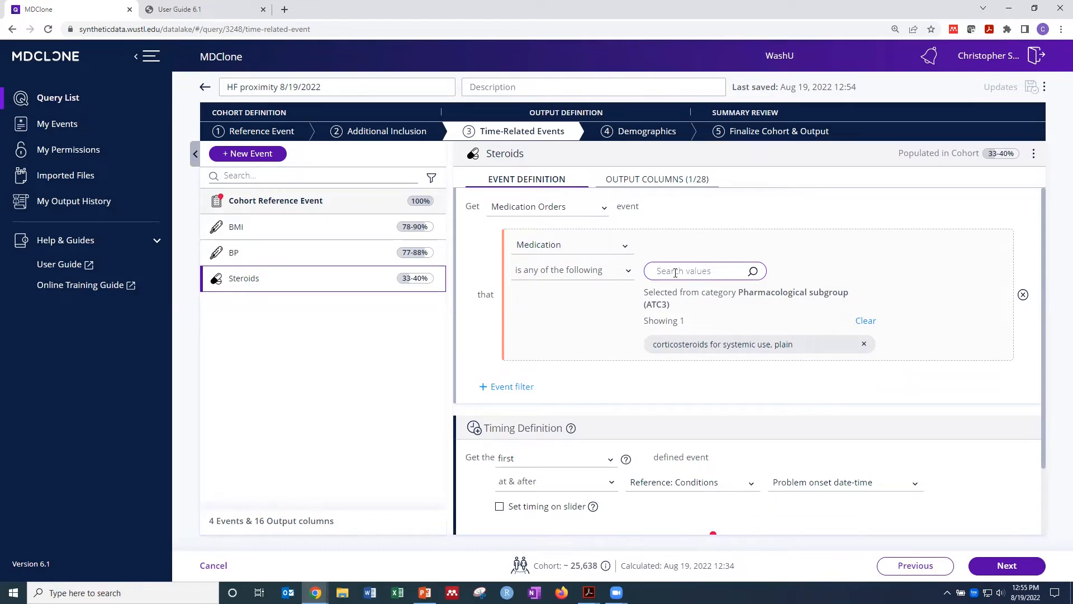
- Switch the Steroids value search to the MEDICATION NAME category level, resetting the previous selection
left_click(755, 272)
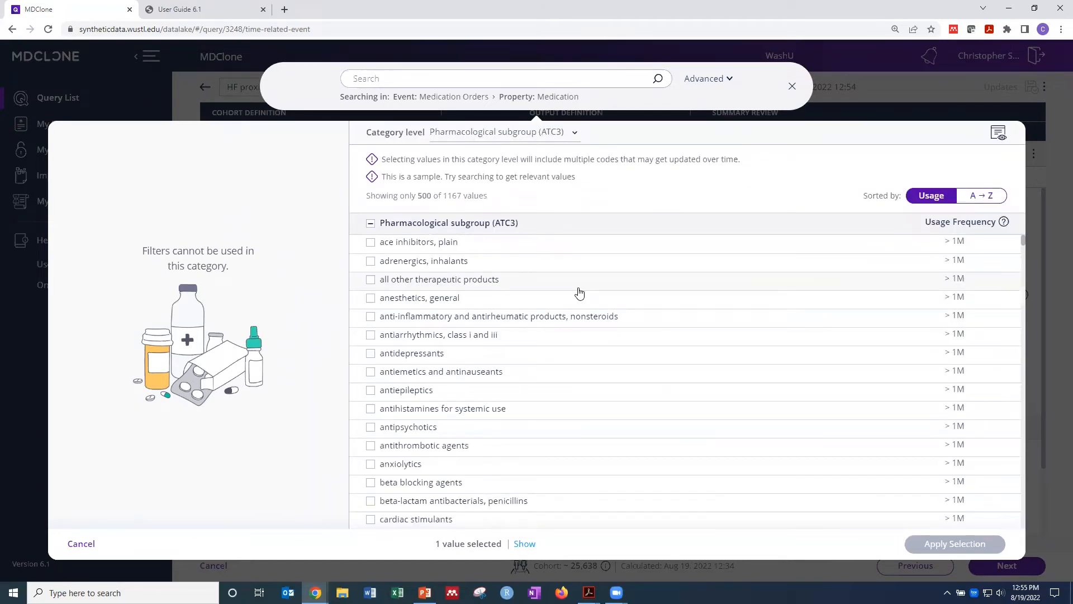
left_click(573, 132)
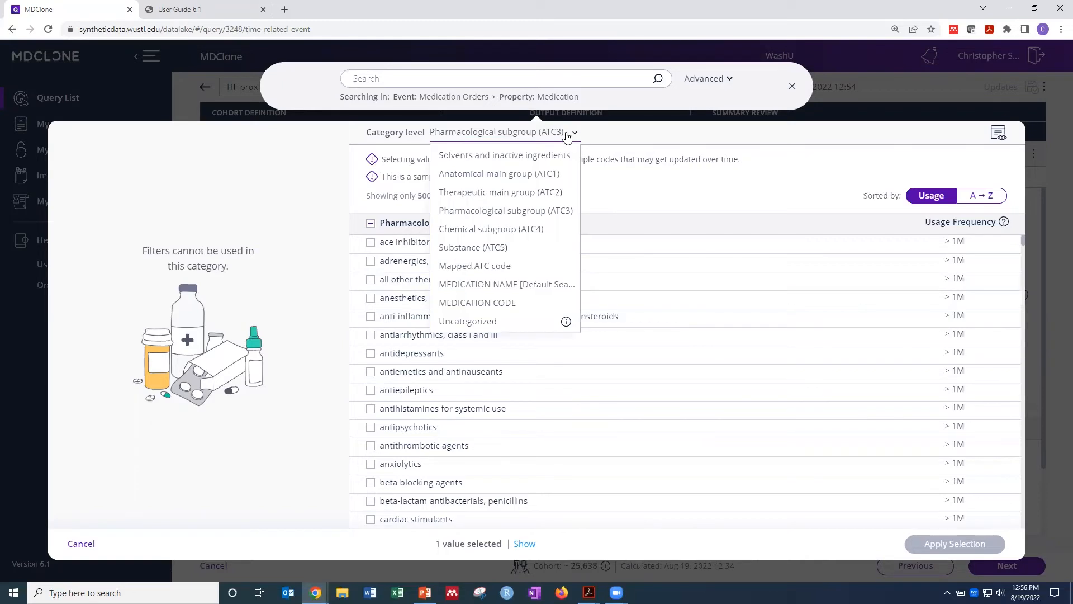
left_click(514, 286)
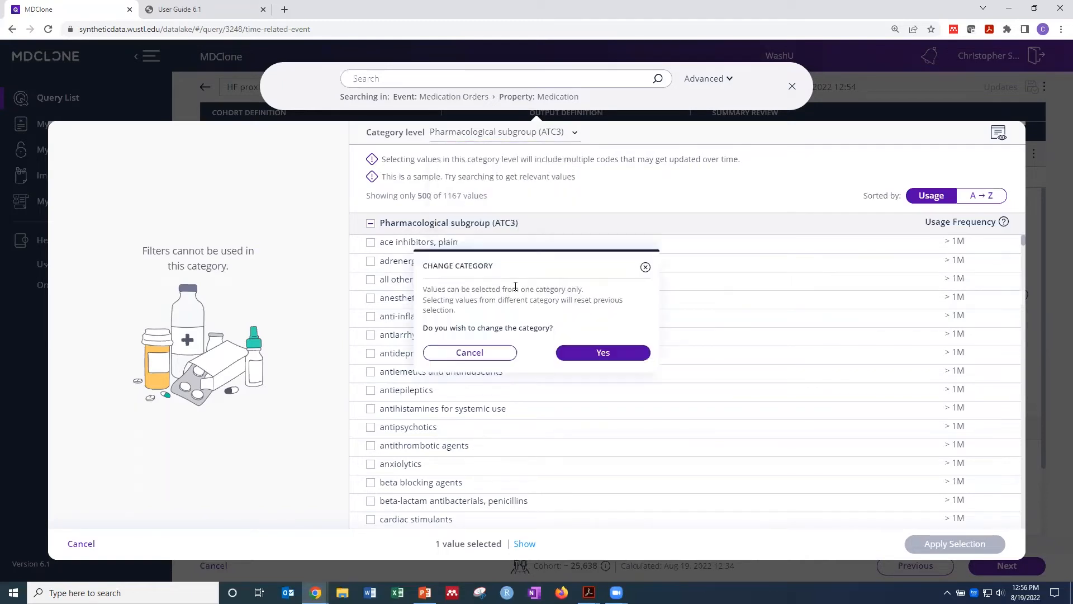
left_click(603, 353)
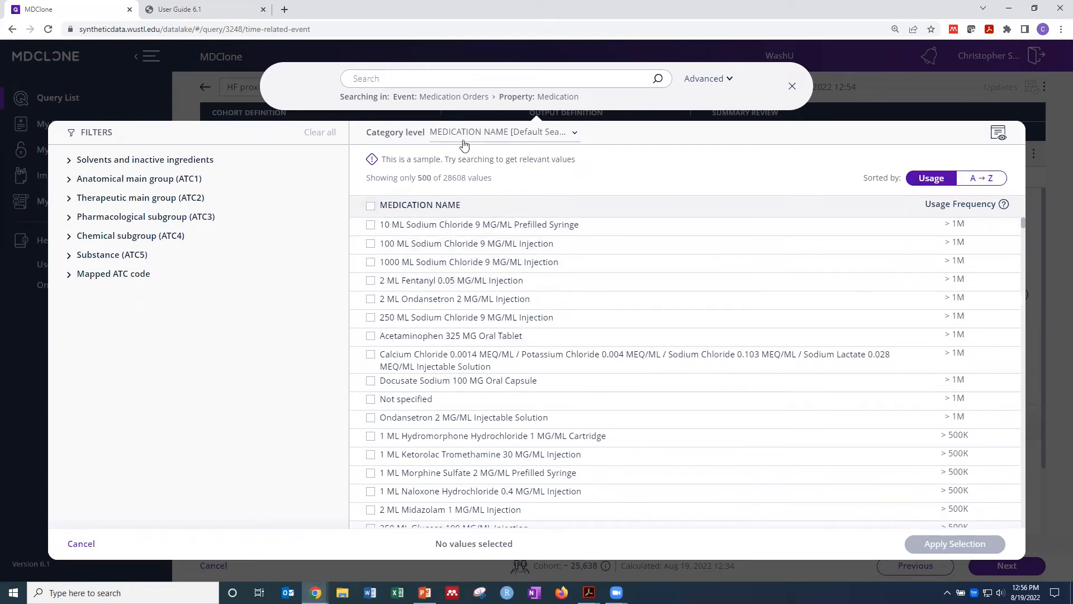
- Search 'corticosteroids' at Pharmacological subgroup (ATC3) level and apply 'corticosteroids for systemic use, plain'
left_click(478, 78)
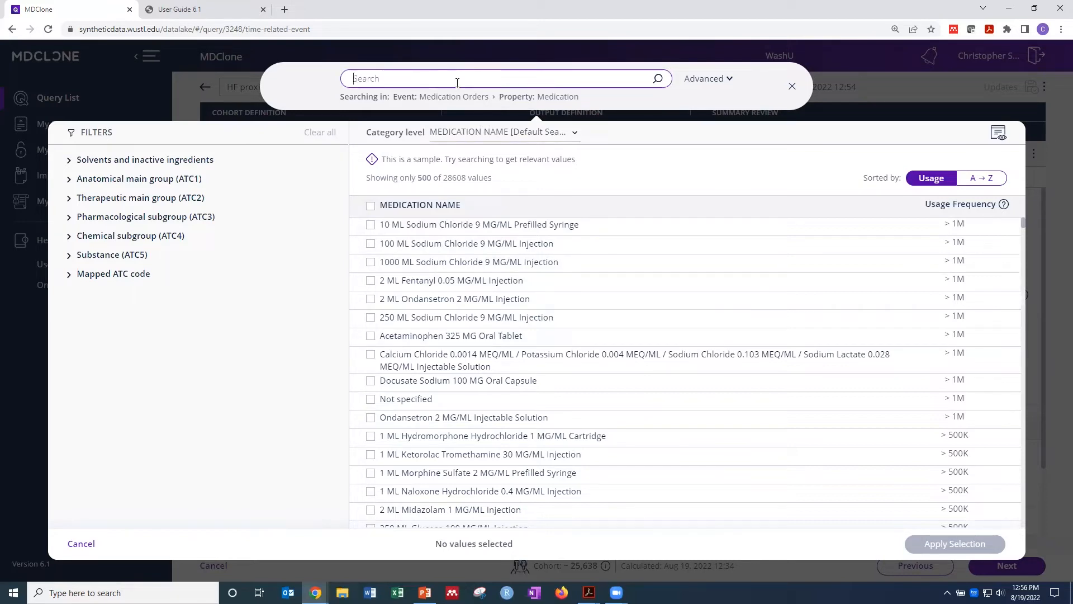
type("corticosteroids")
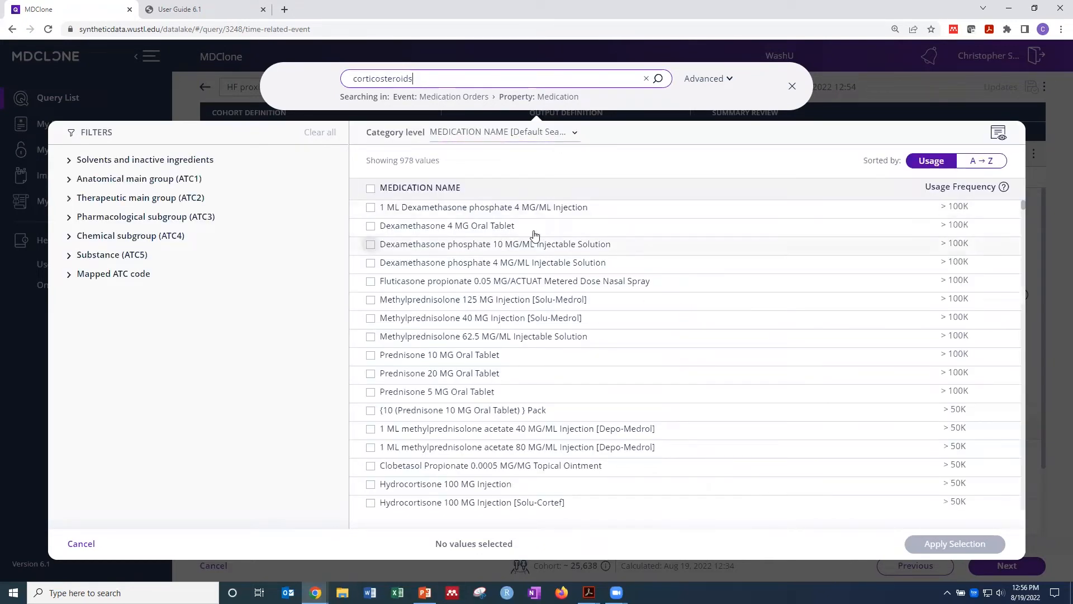
left_click(576, 137)
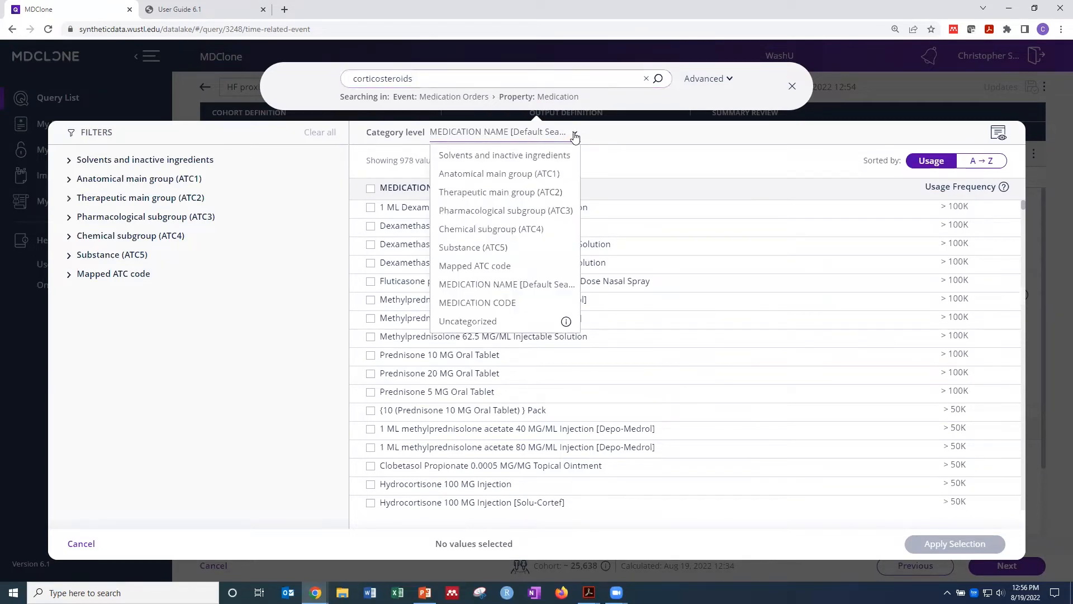
left_click(524, 216)
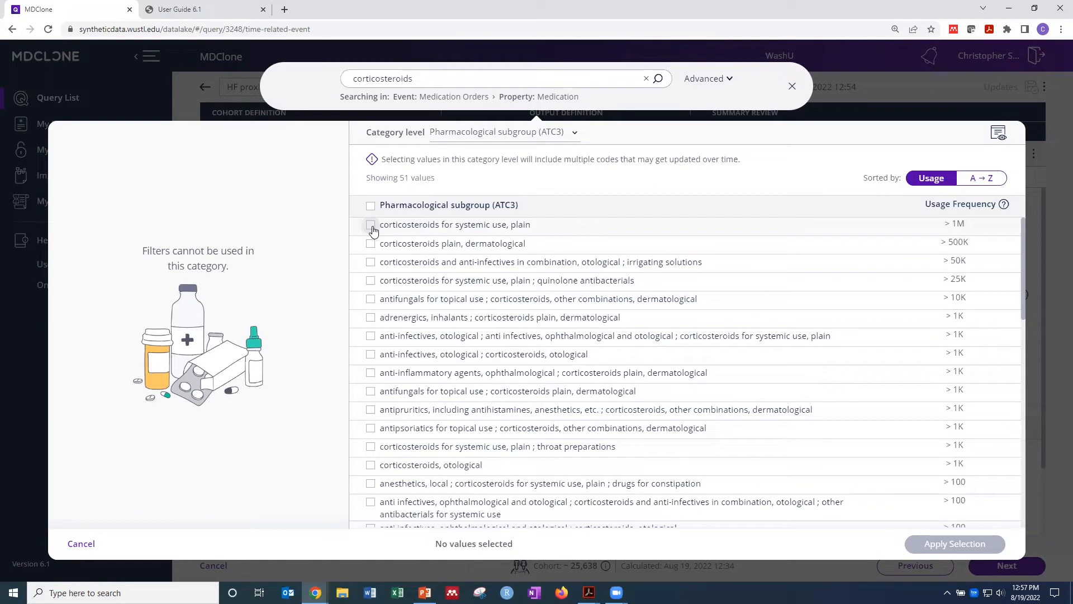
left_click(371, 225)
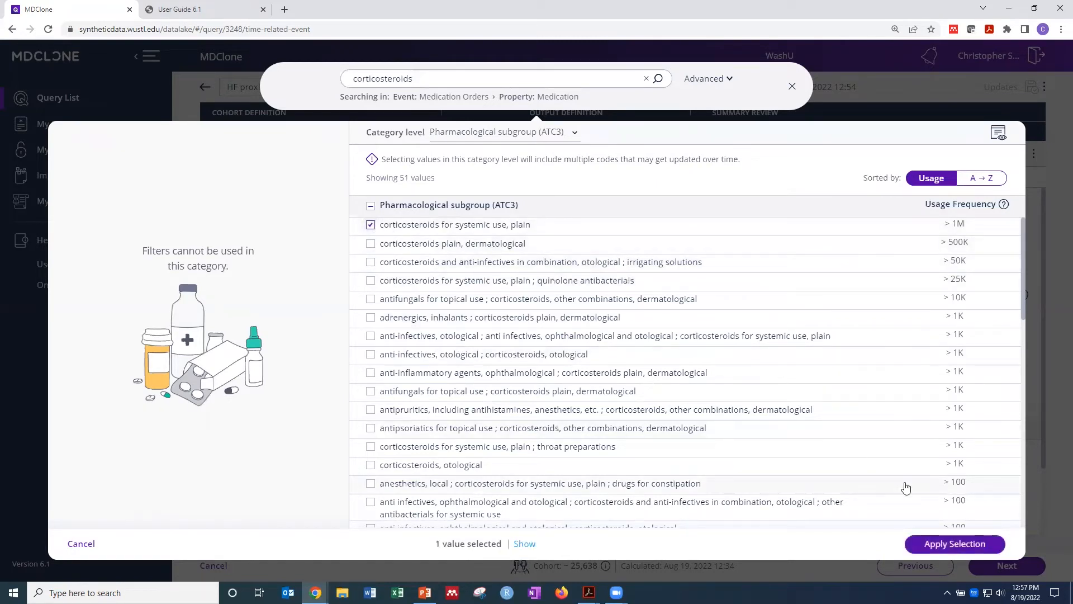
left_click(949, 546)
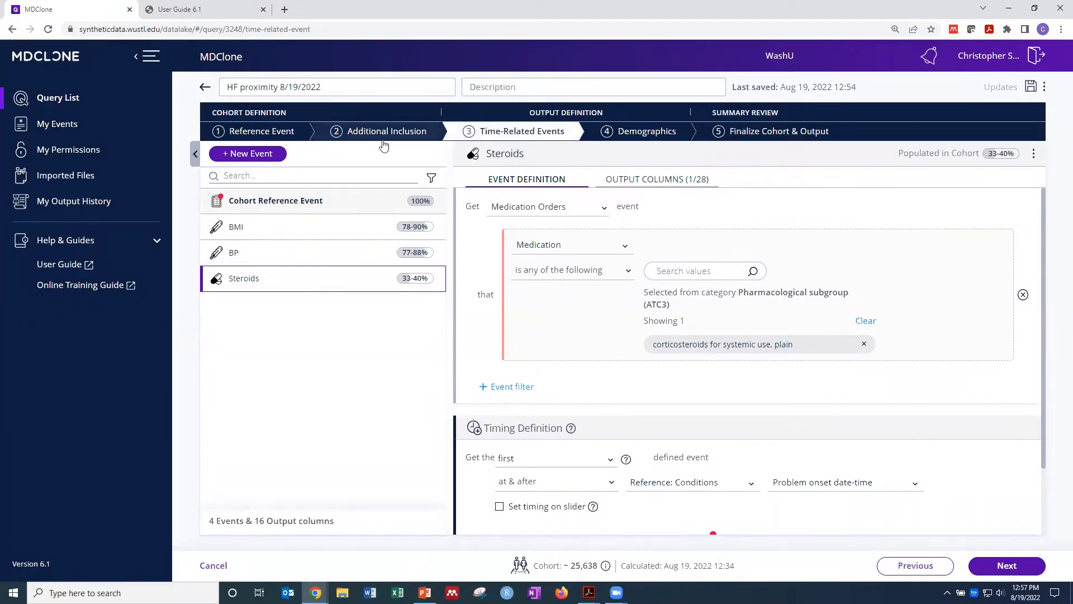
- Add a new time-related event, browsing Medication Orders for 'corticosteroids' without selecting any values
left_click(255, 156)
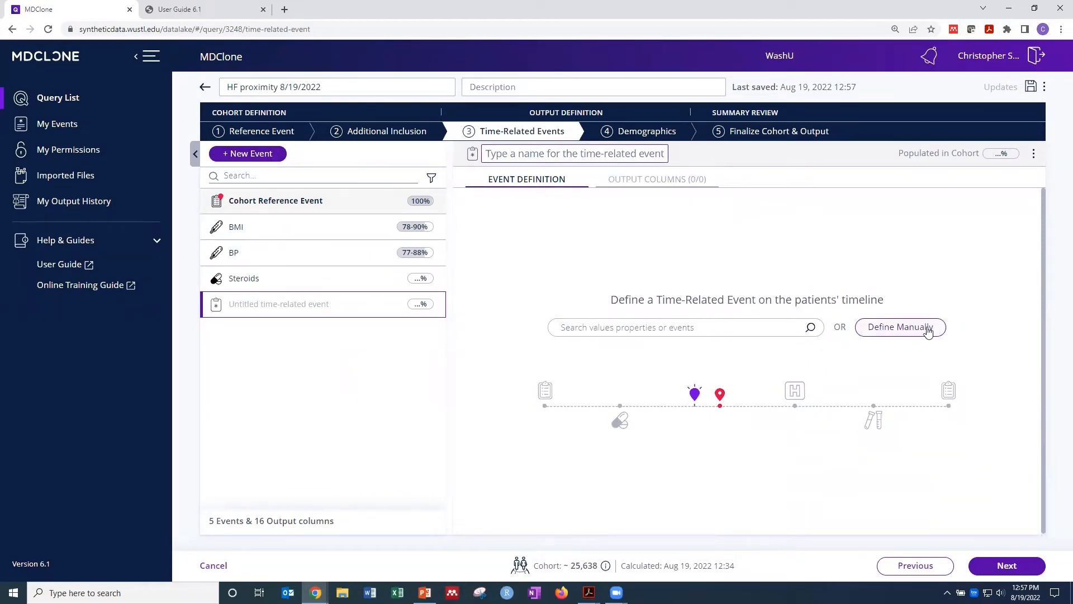
left_click(585, 324)
type("cort")
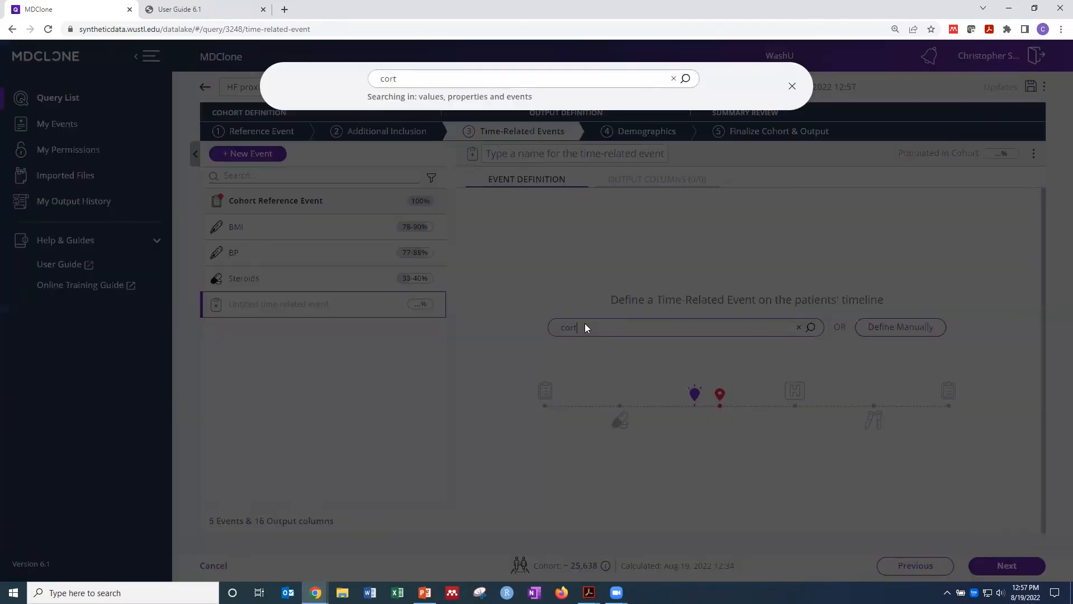
type("icosteroids")
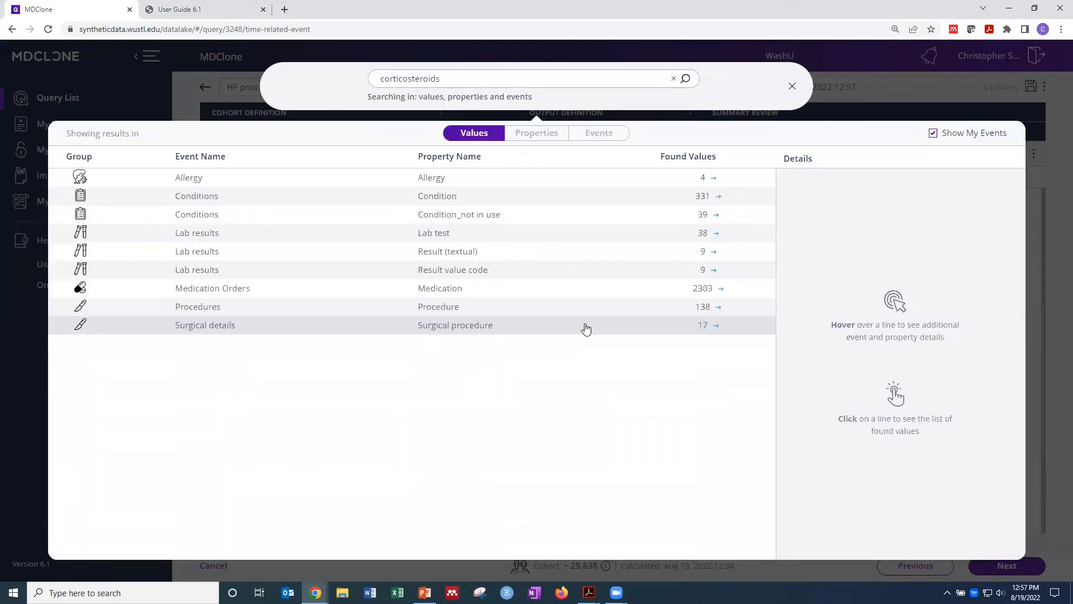
mouse_move(586, 328)
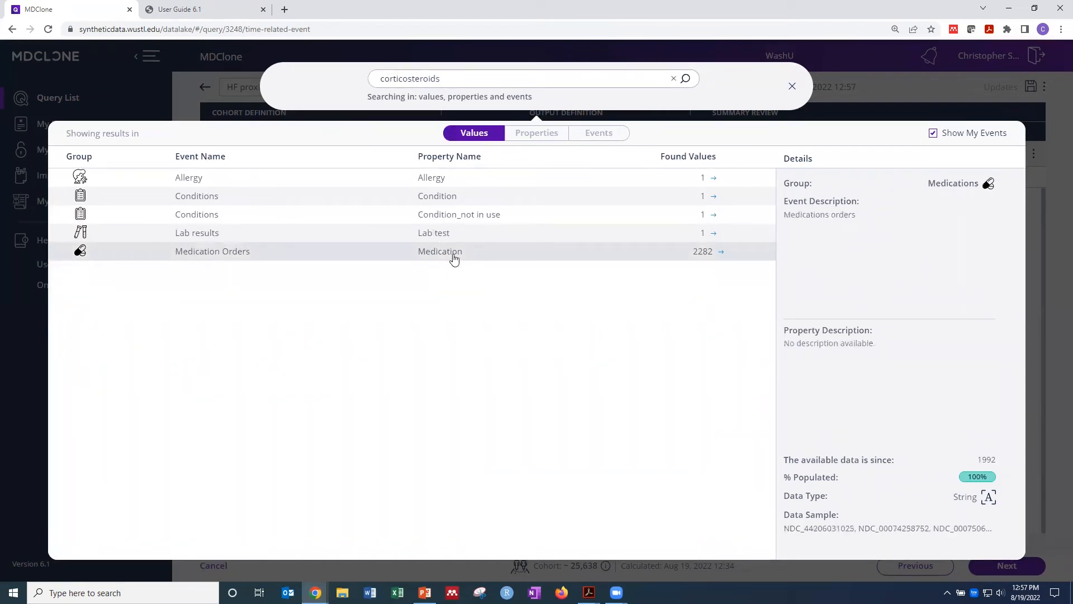
left_click(454, 258)
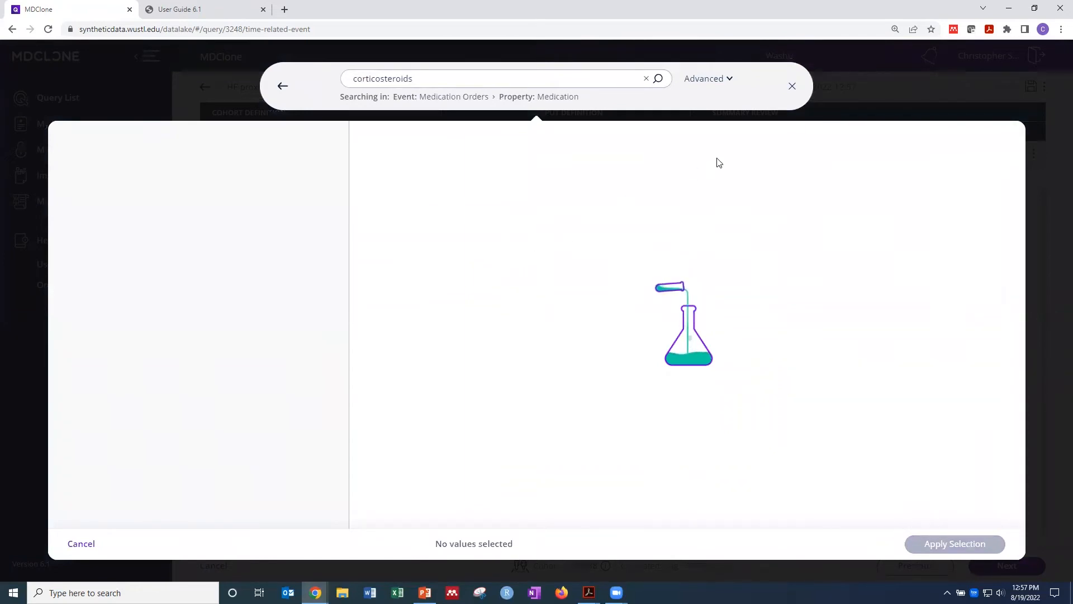
left_click(792, 87)
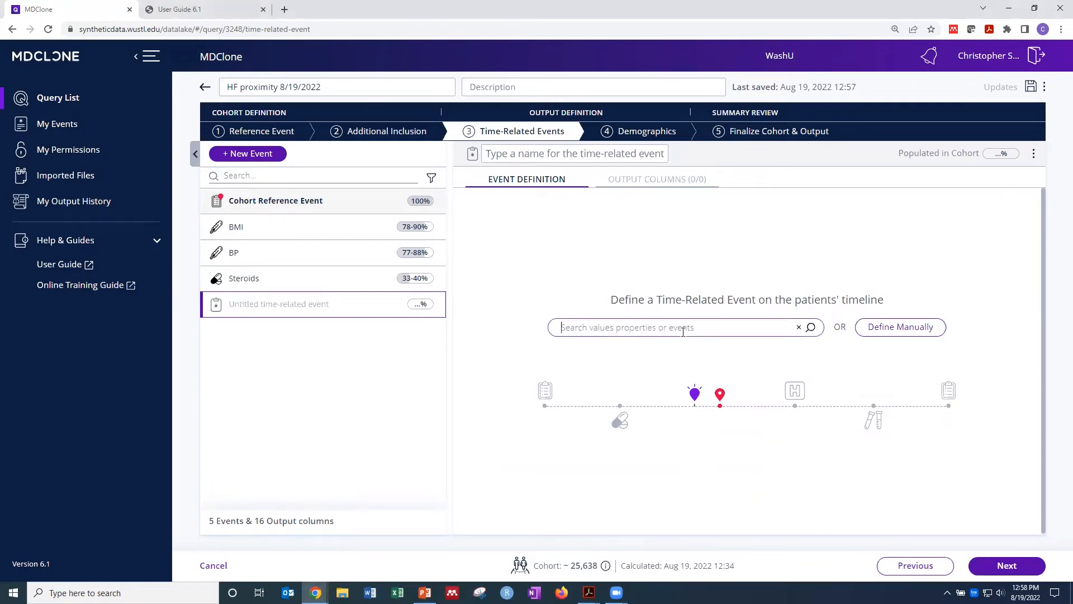
- Search 'endocarditis' and apply both 'Endocarditis, valve unspecified' Condition values to the new event
type("endart")
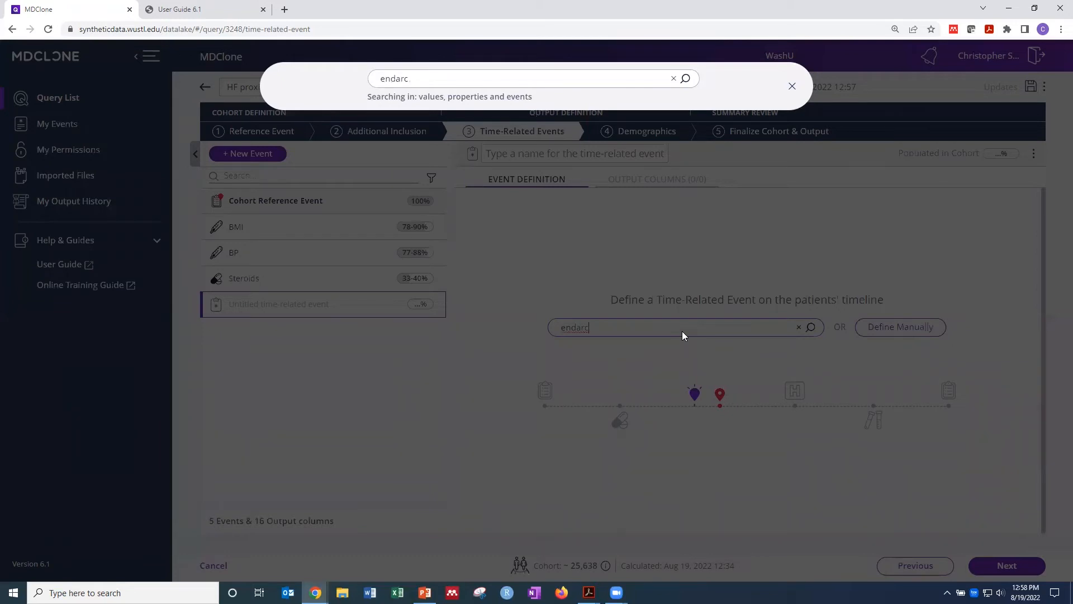
key("BackSpace")
key("BackSpace")
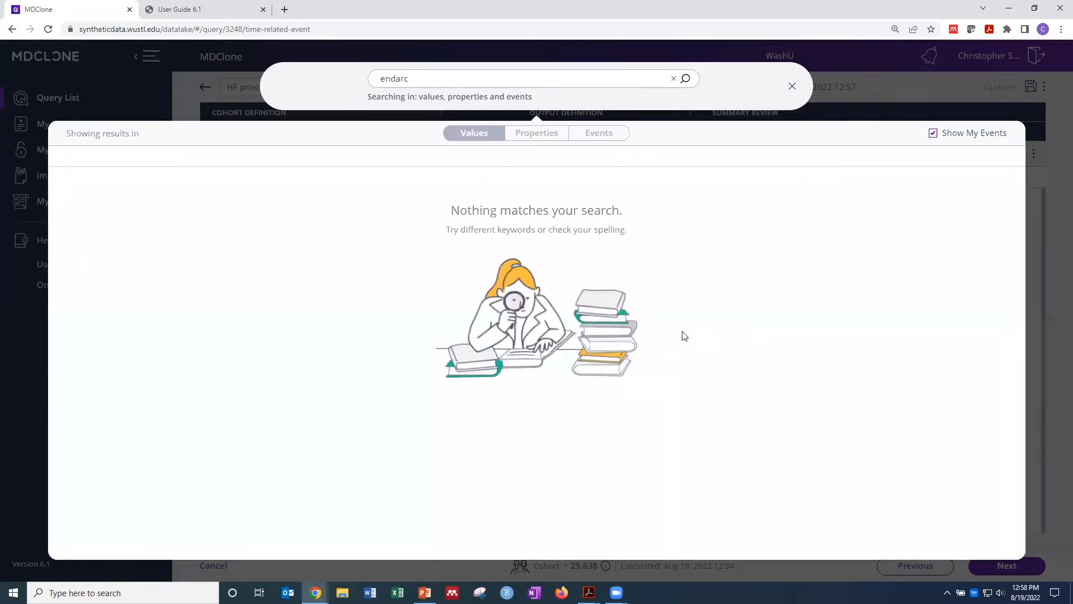
key("BackSpace")
type("o")
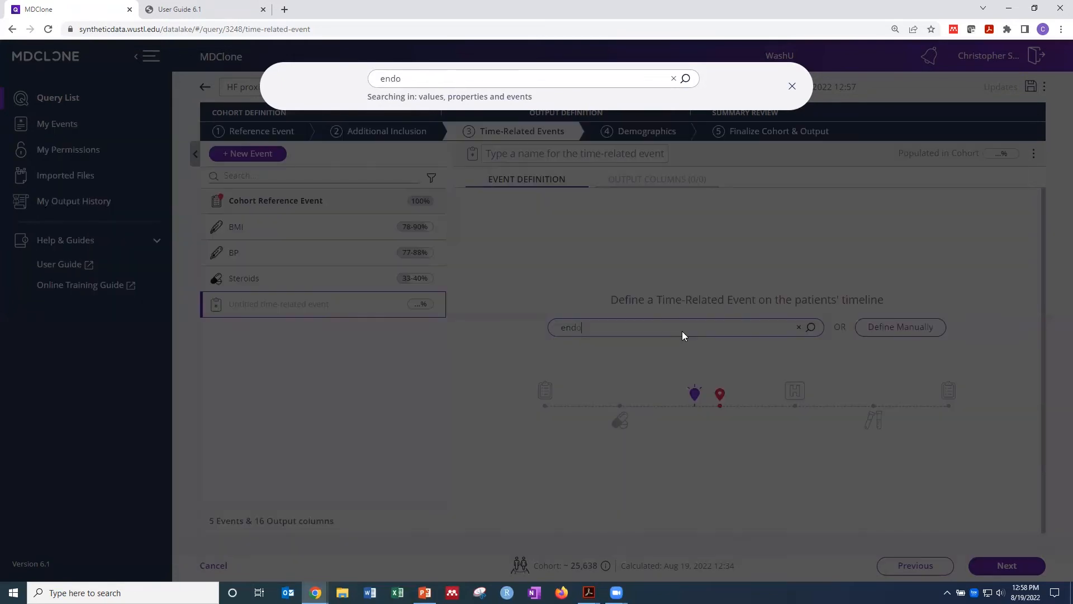
type("carditis")
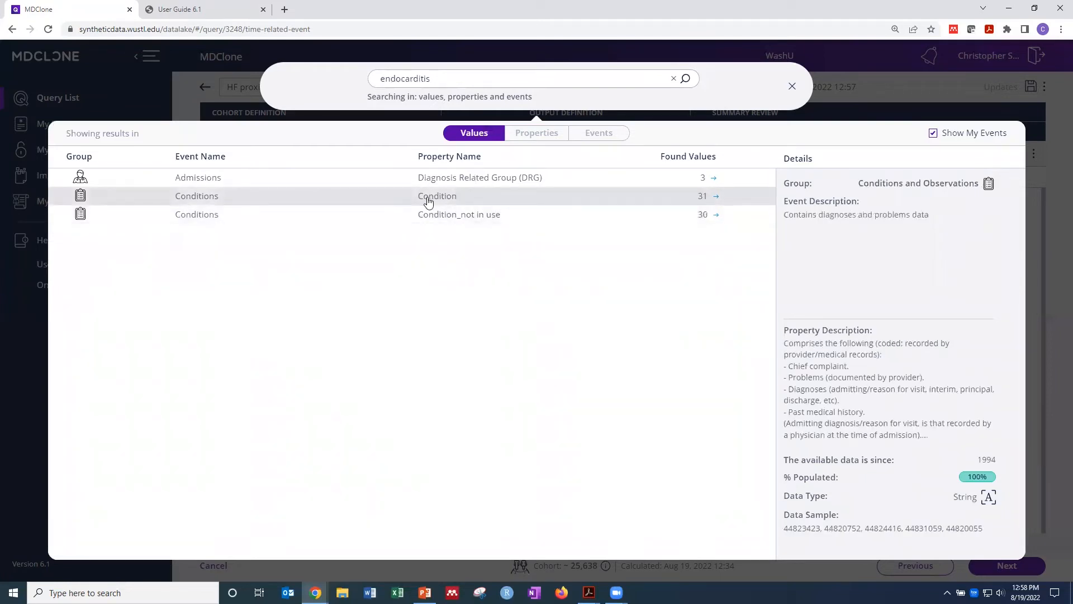
left_click(428, 199)
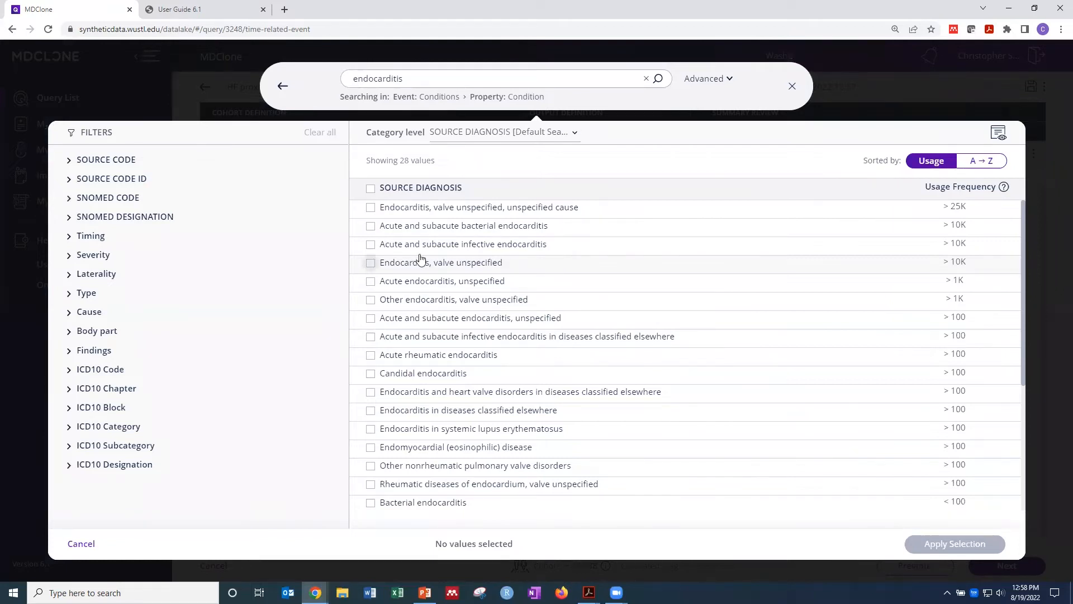
left_click(371, 265)
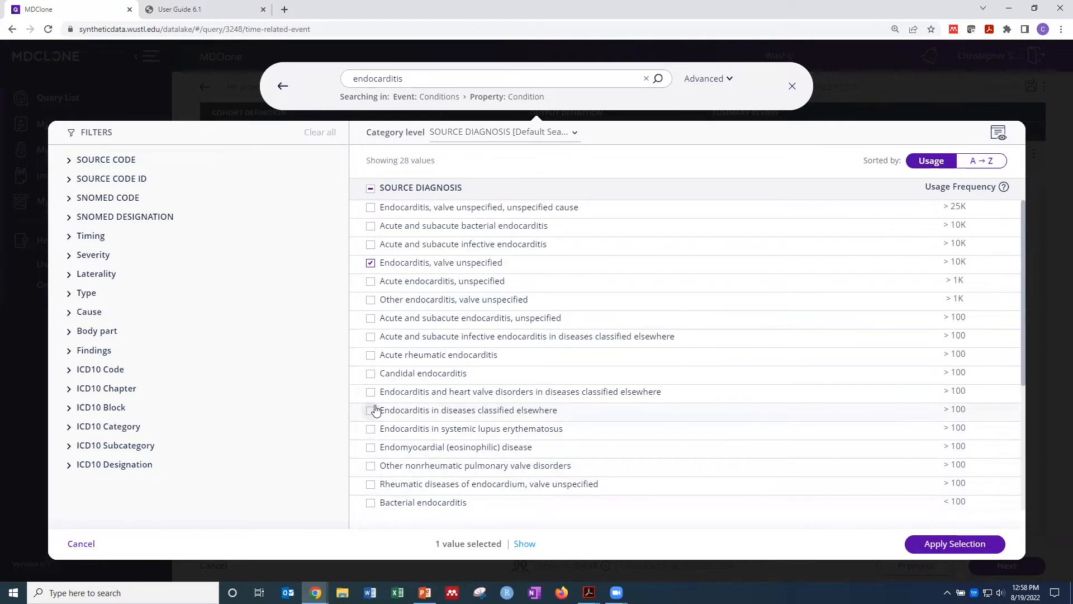
left_click(371, 207)
left_click(369, 264)
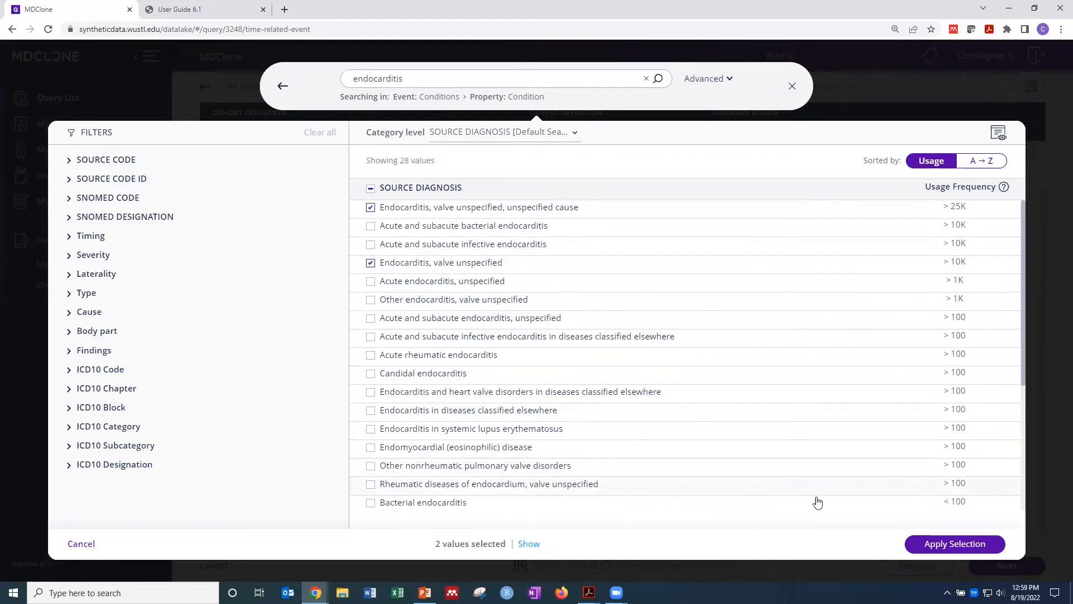
left_click(967, 544)
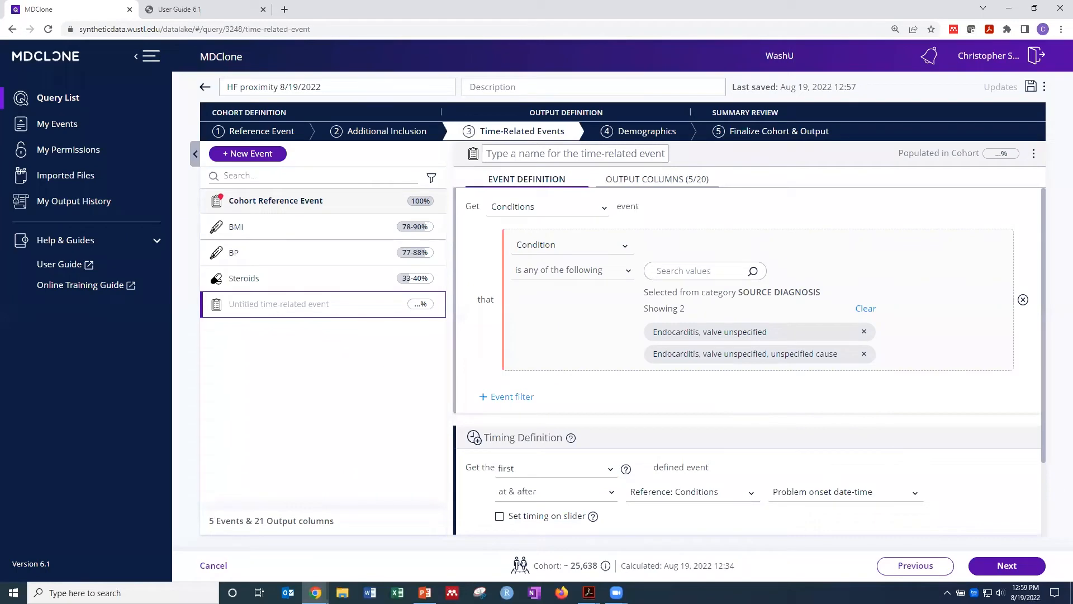
- Remove the Problem onset, Condition_not in use, Encounter type and Condition type output columns
left_click(640, 179)
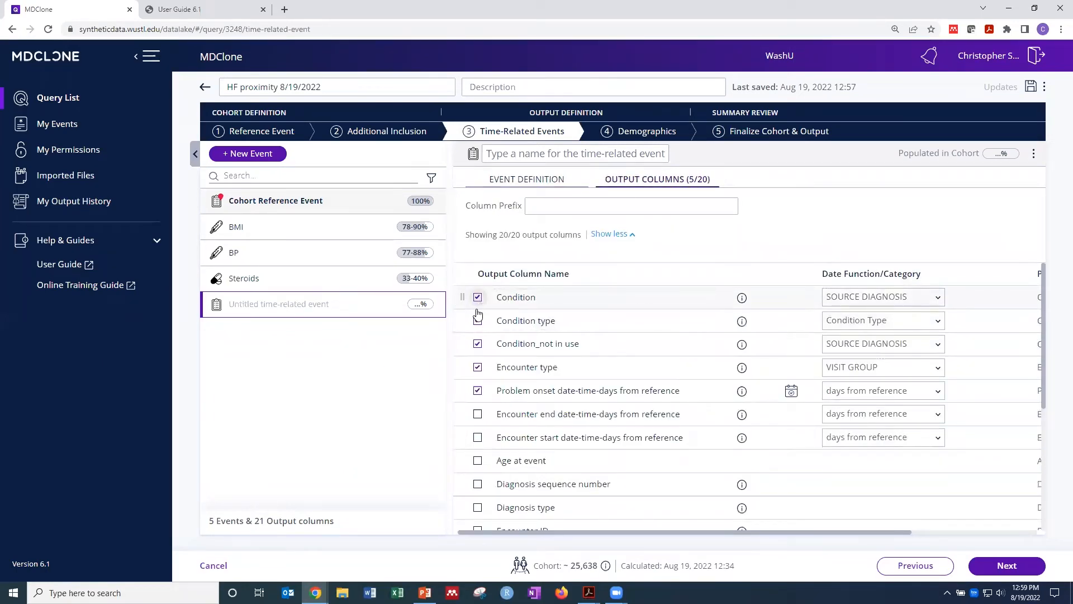
left_click(477, 390)
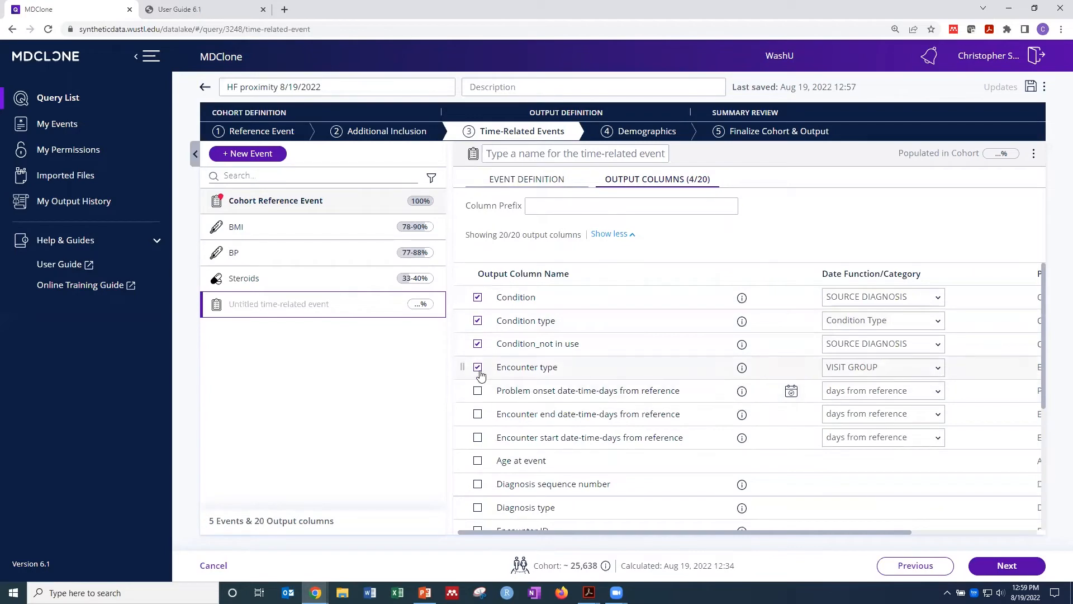
left_click(478, 367)
left_click(478, 344)
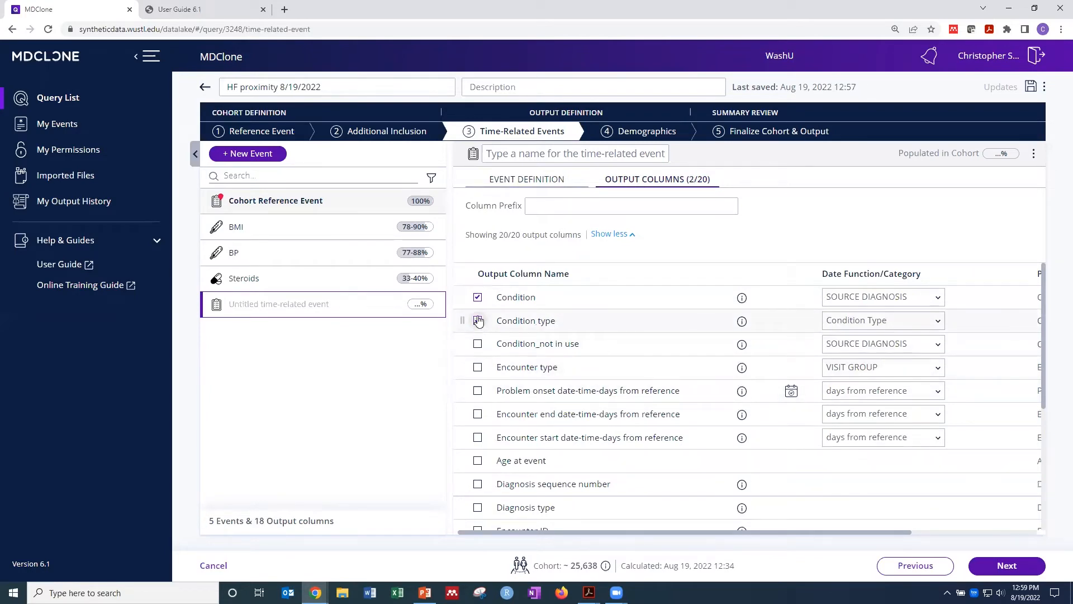
left_click(478, 320)
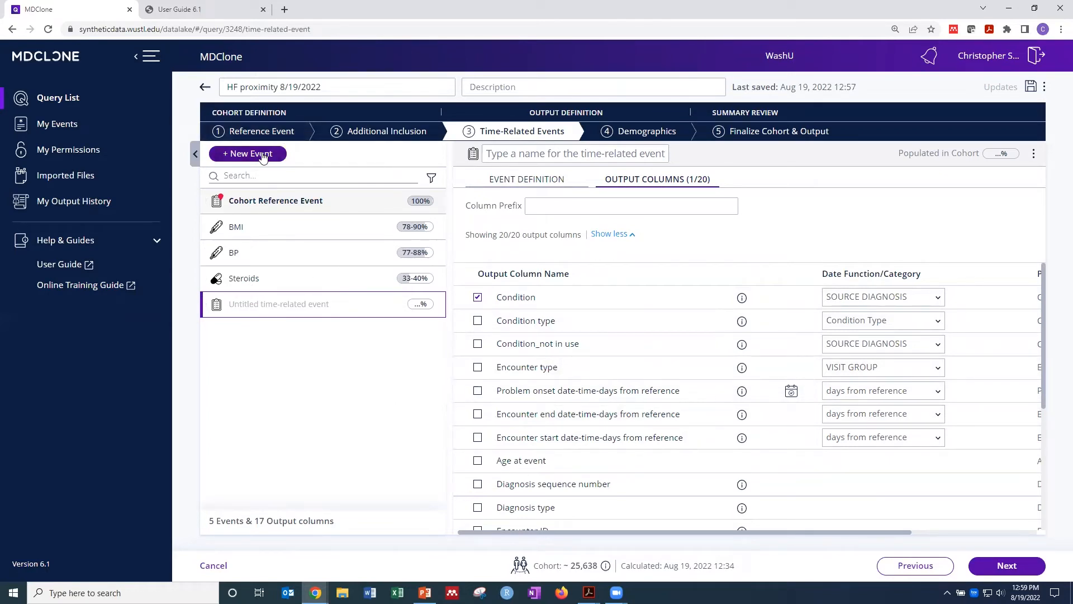
- Name the endocarditis event VHD and add another new time-related event
left_click(535, 156)
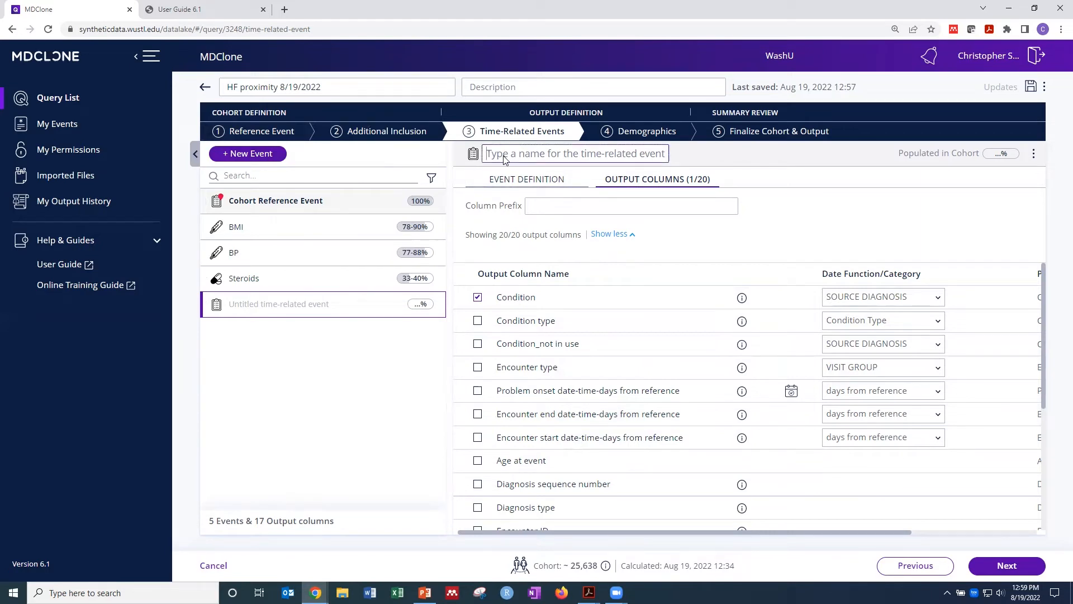
type("V")
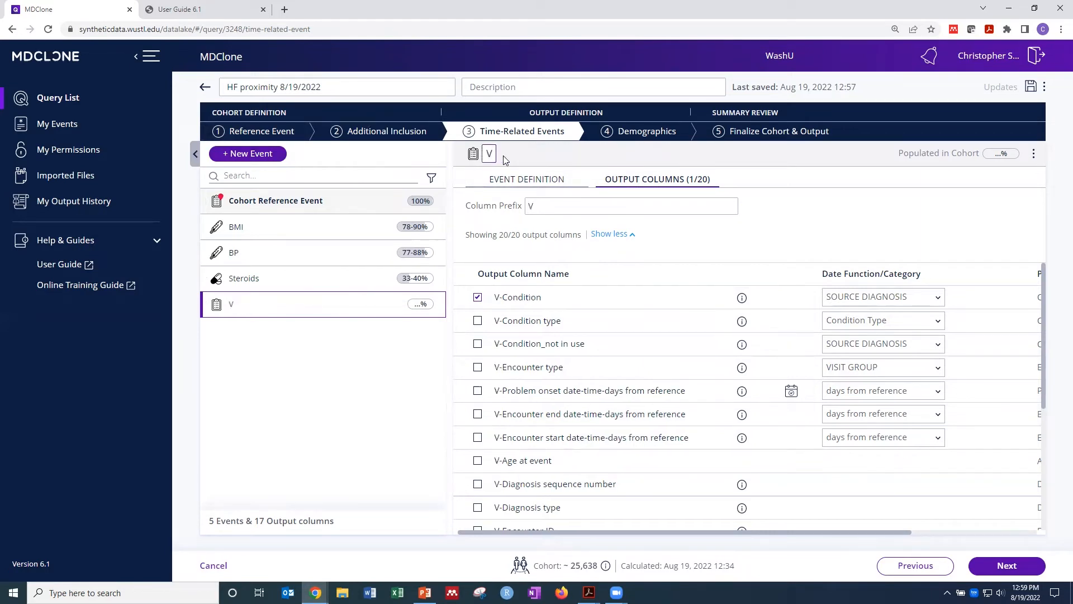
key("BackSpace")
type("EC")
key("BackSpace")
key("BackSpace")
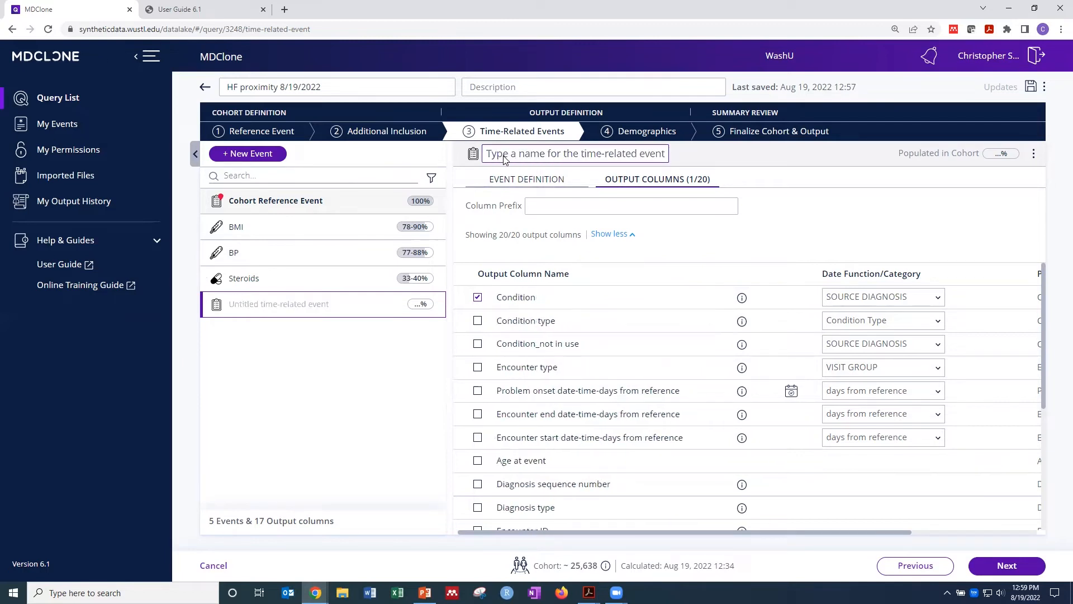
type("VHD")
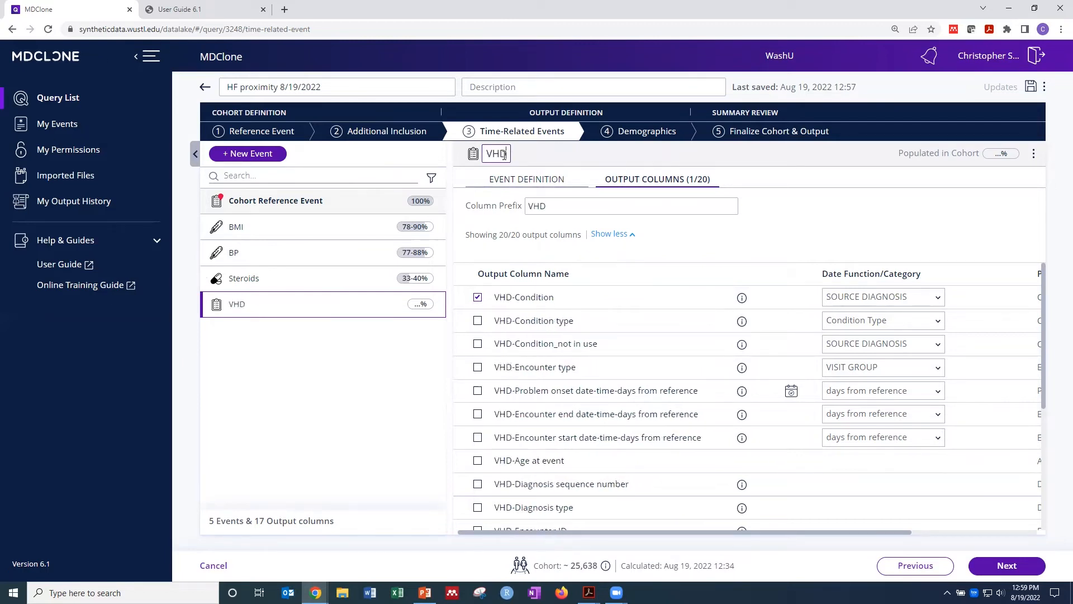
left_click(298, 345)
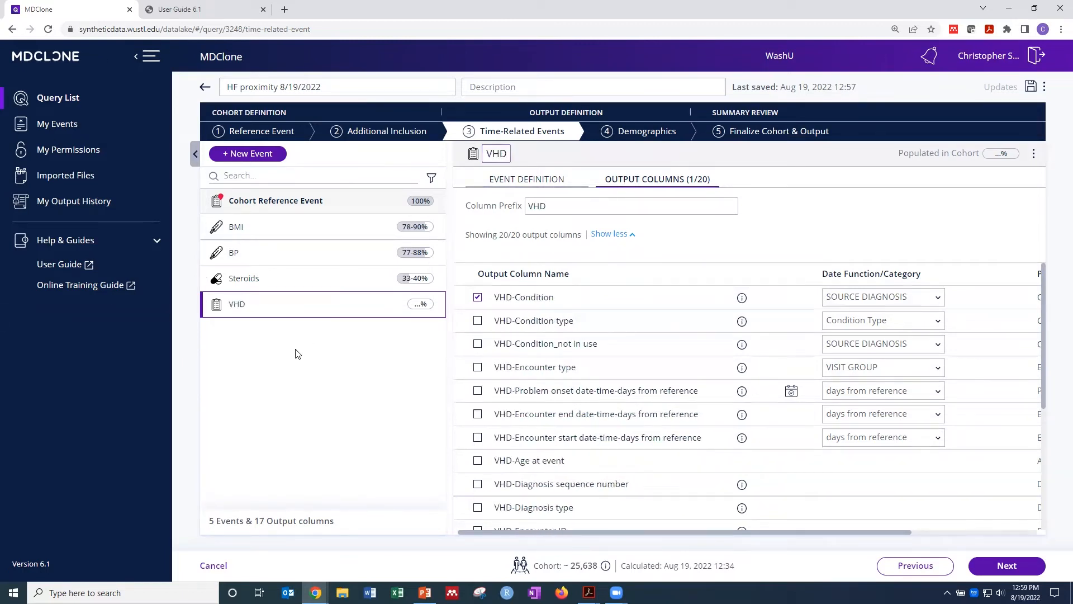
left_click(266, 159)
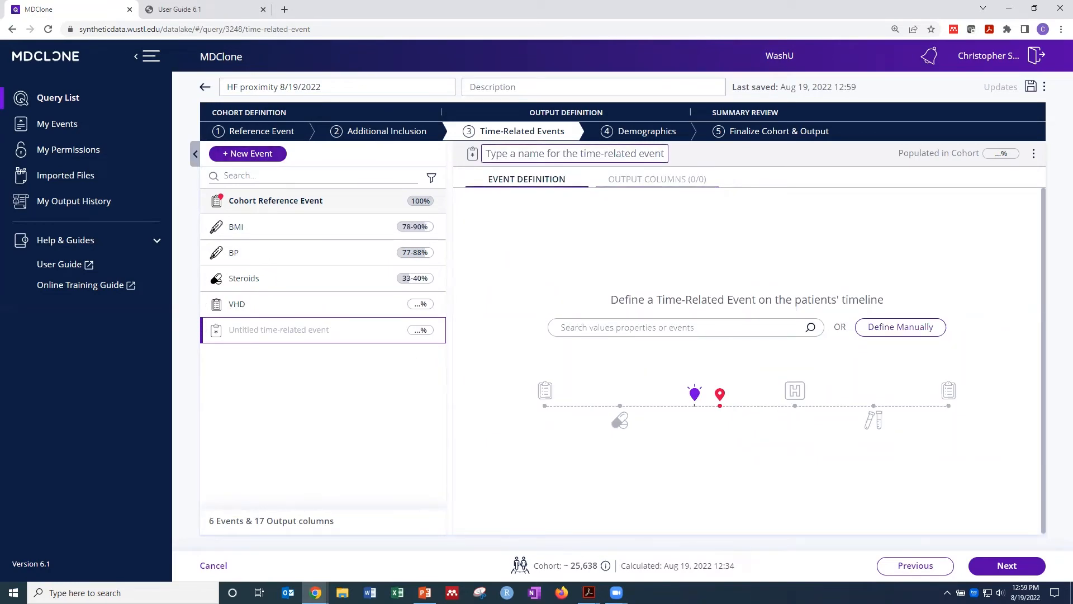
key("alt+Tab")
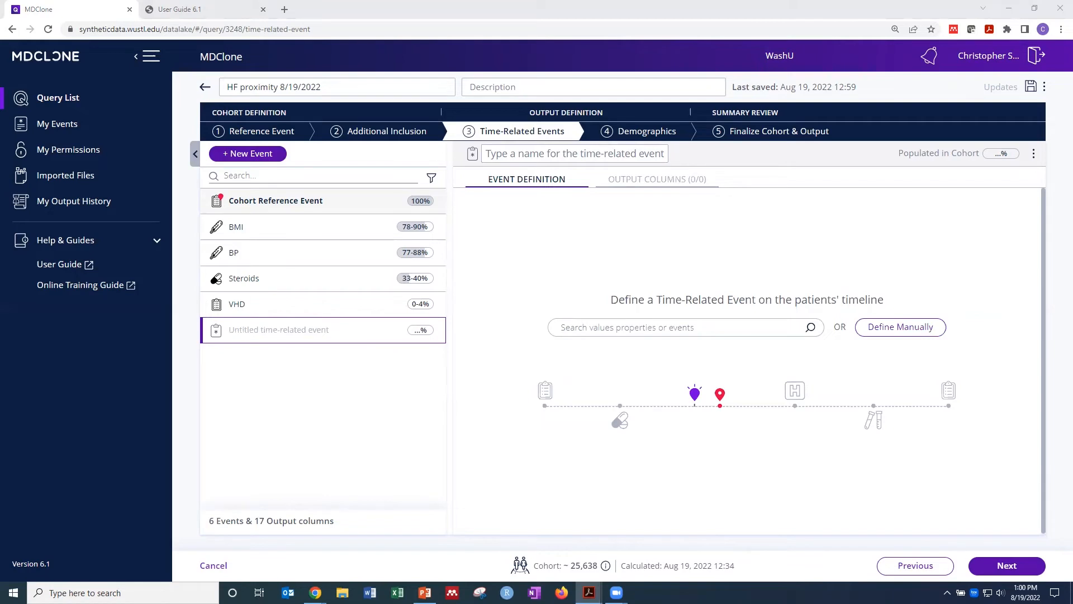
left_click(609, 327)
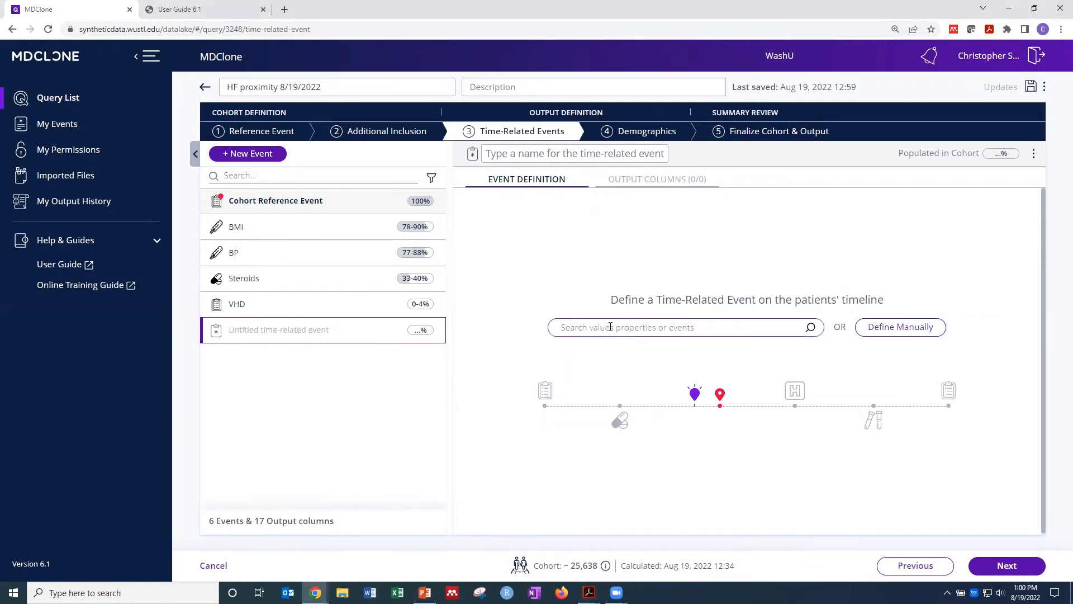
key("ctrl+v")
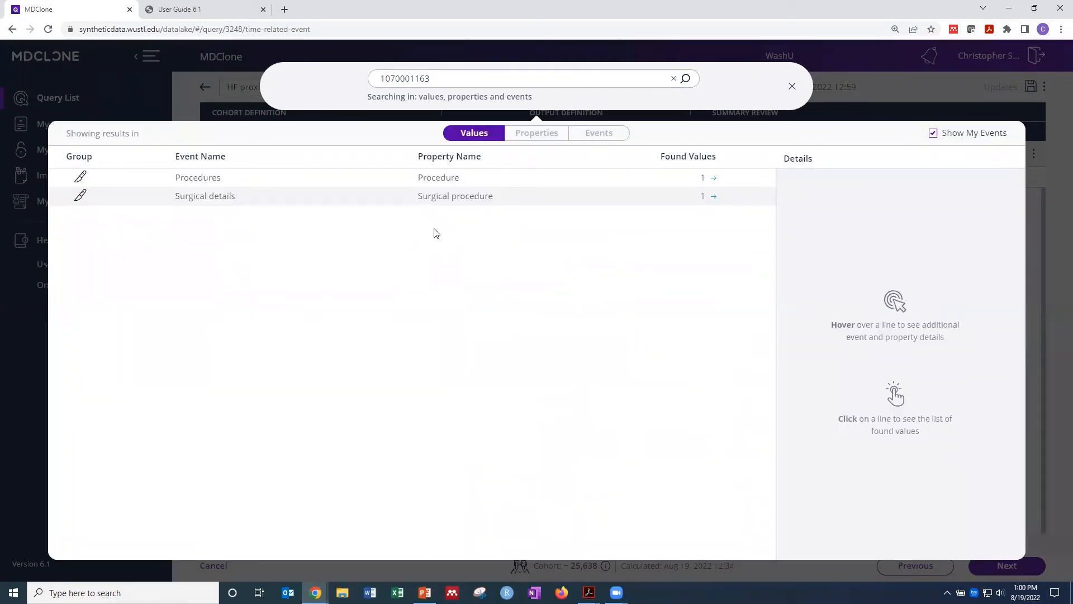
mouse_move(443, 204)
mouse_move(443, 182)
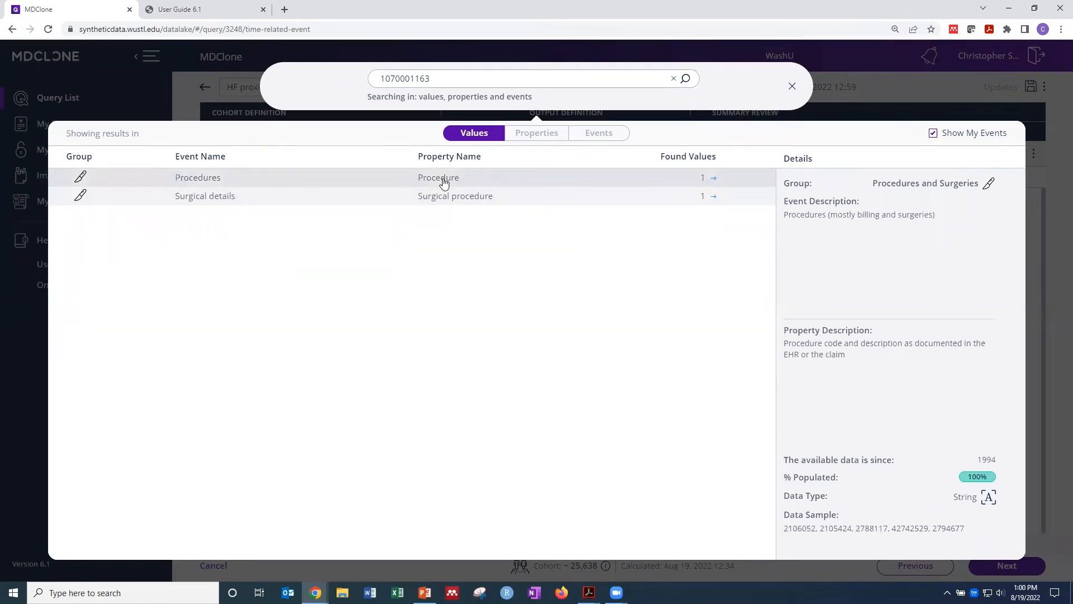
left_click(439, 179)
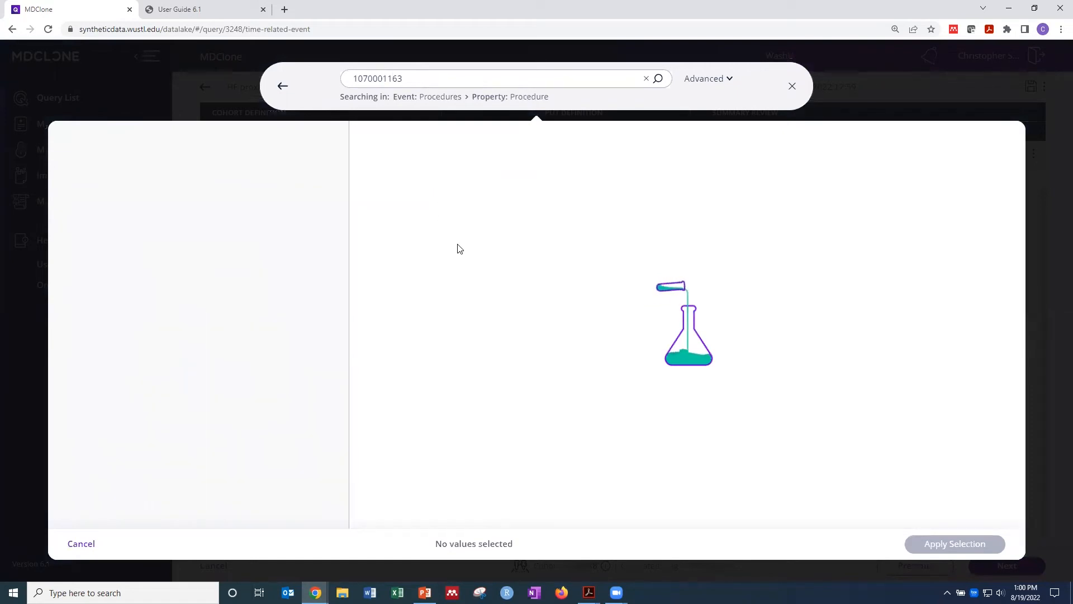
- Switch to Surgical details procedures, search 'echocardiogram', sort A→Z and tick ECHOCARDIOGRAM
left_click(288, 90)
left_click(445, 202)
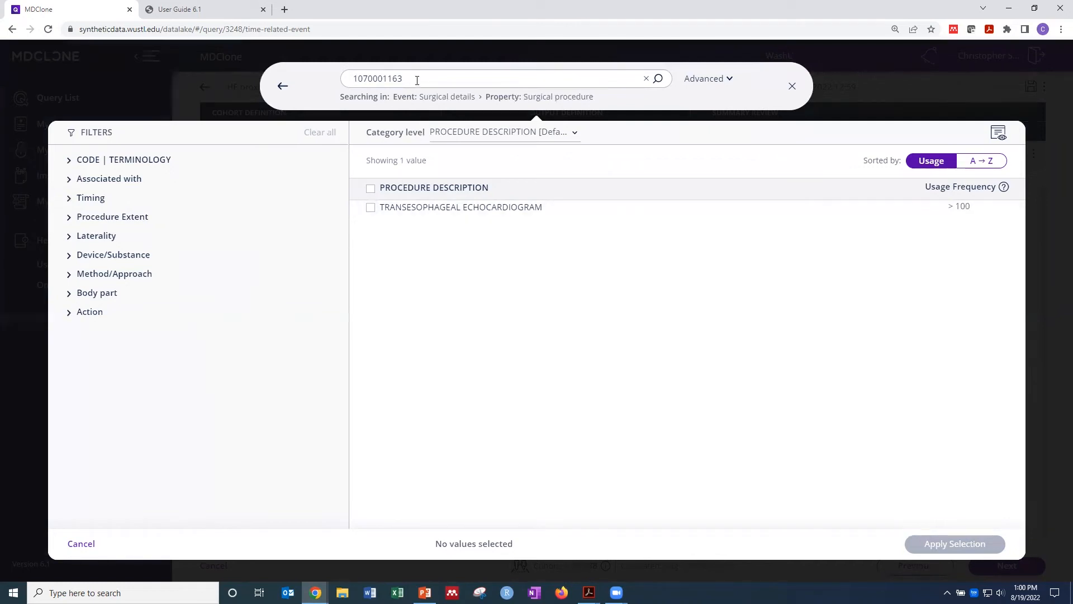
left_click_drag(417, 80, 343, 84)
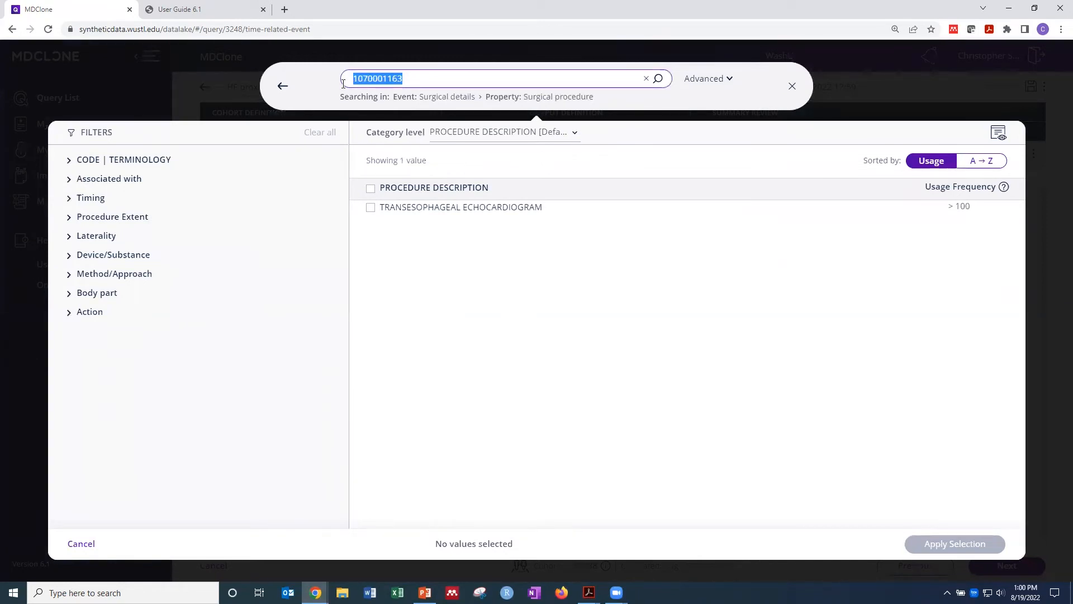
type("ec")
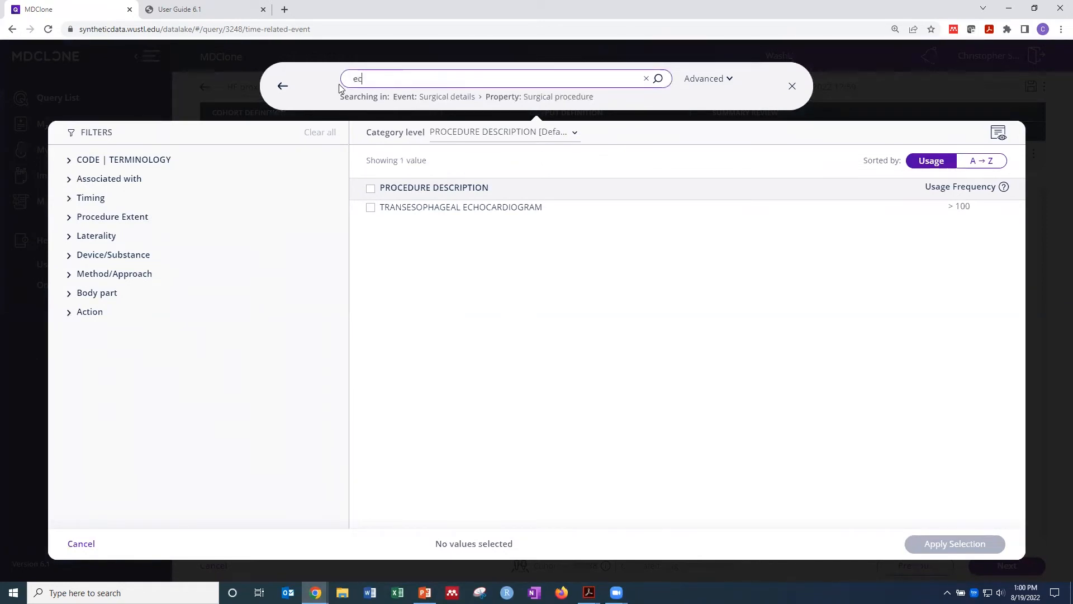
type("hocardiogram")
key("Return")
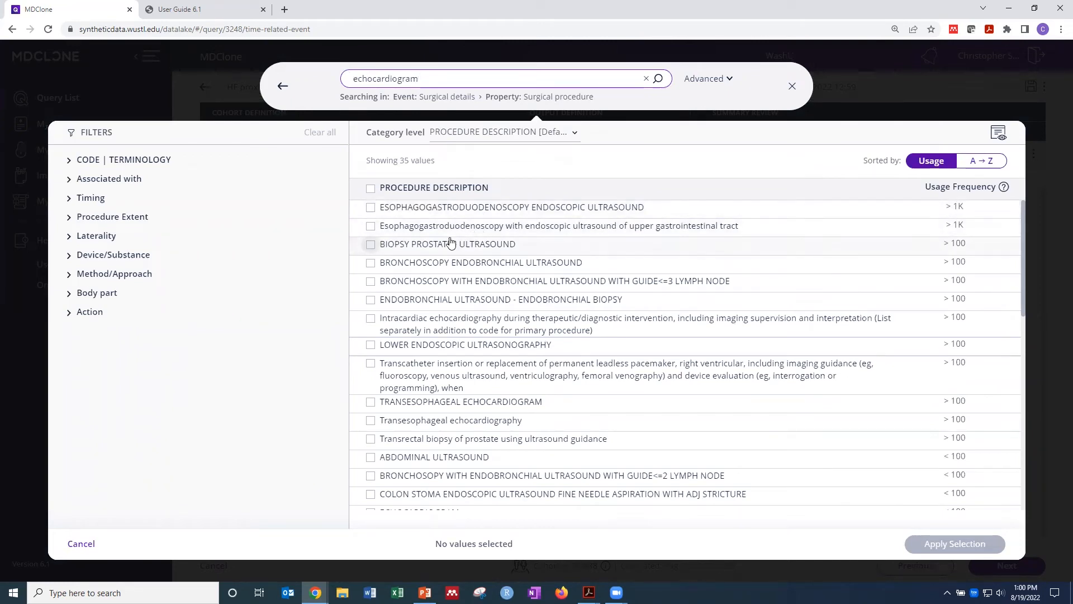
left_click(492, 133)
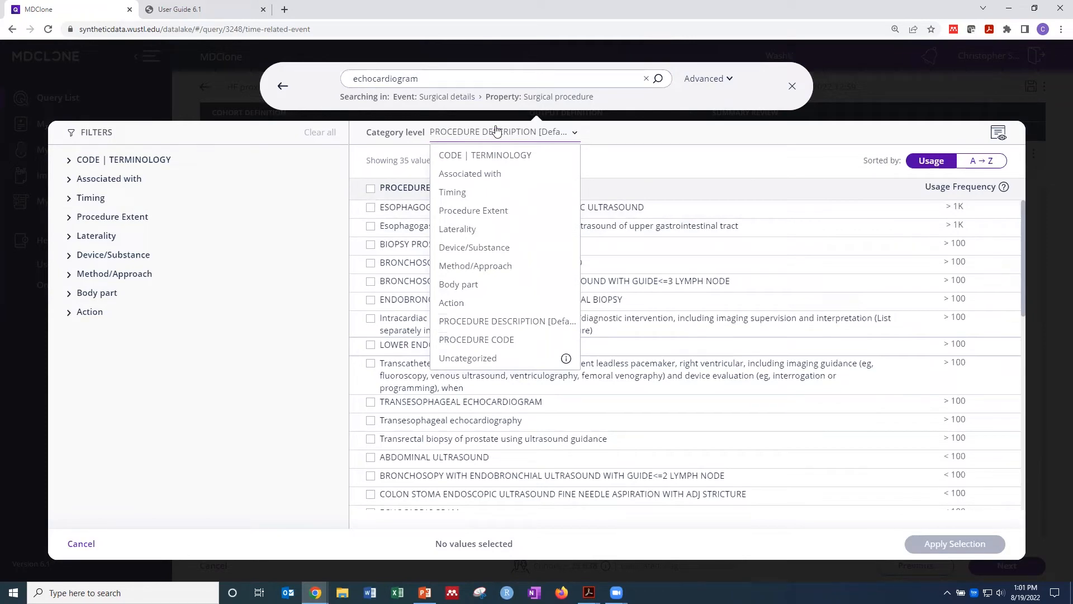
left_click(496, 131)
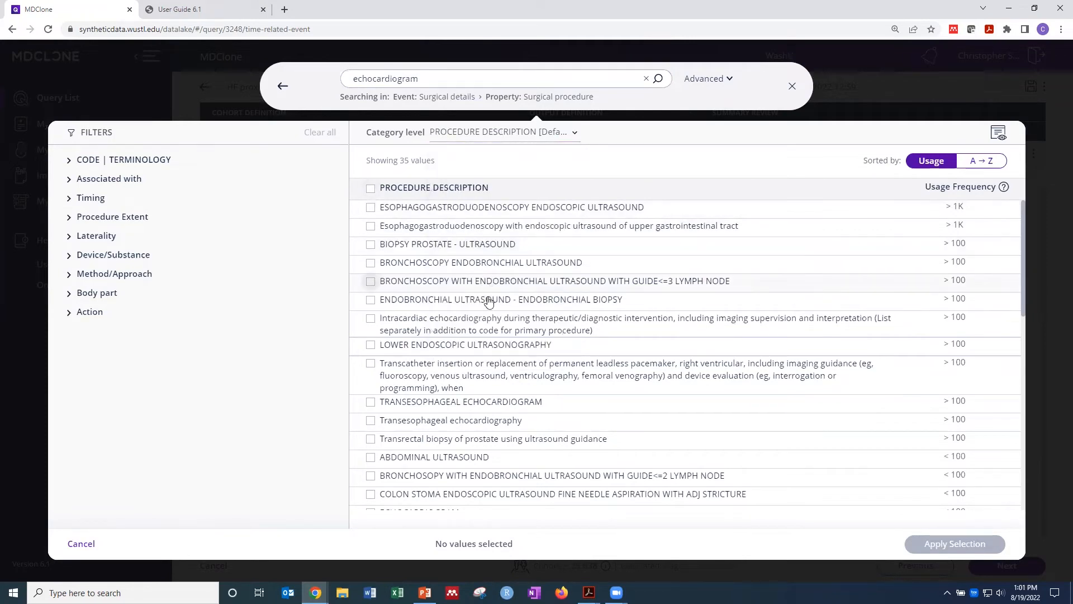
scroll(492, 310, "down", 1)
scroll(890, 217, "up", 1)
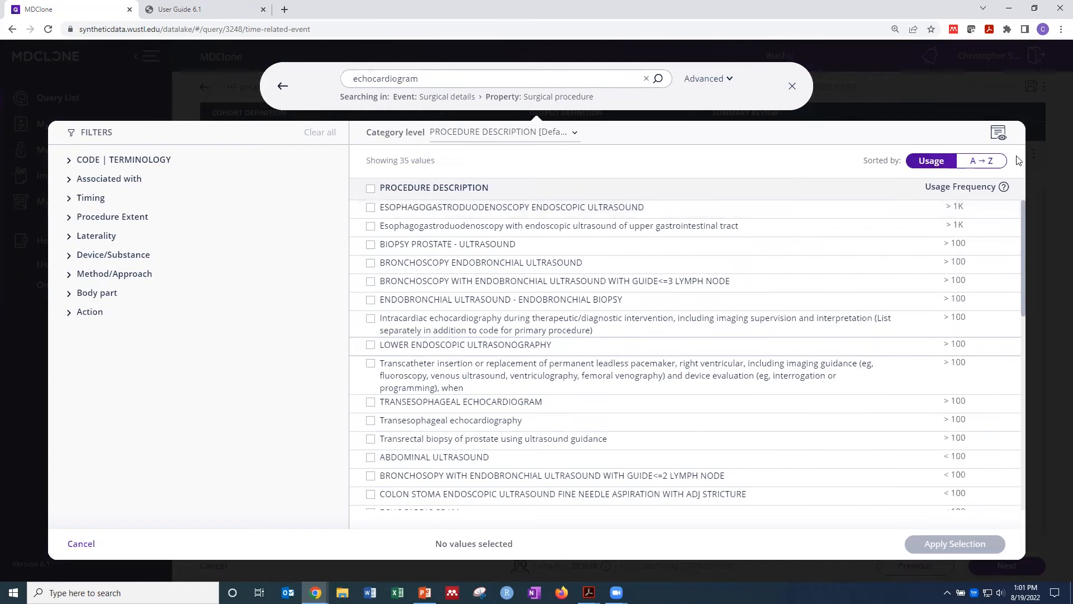
left_click(980, 163)
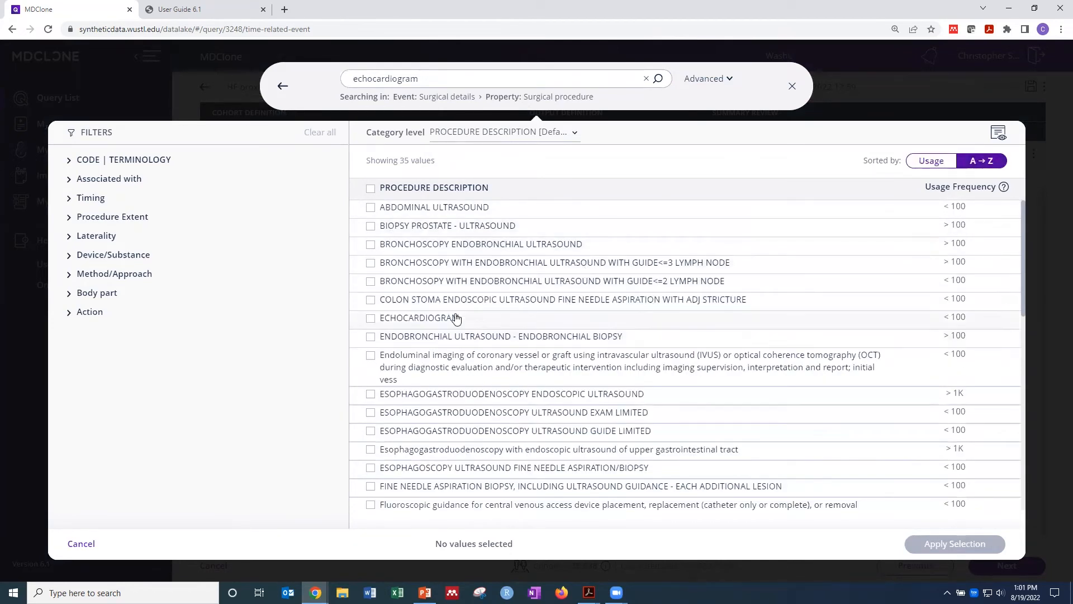
left_click(371, 319)
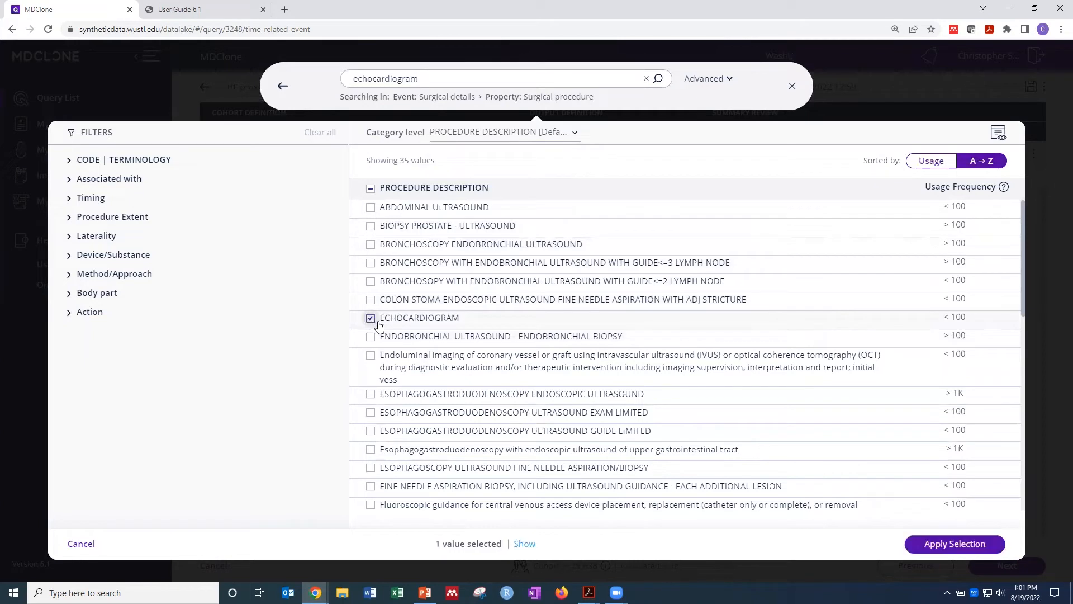
- Apply ECHOCARDIOGRAM to the new event and name it Echo
left_click(947, 544)
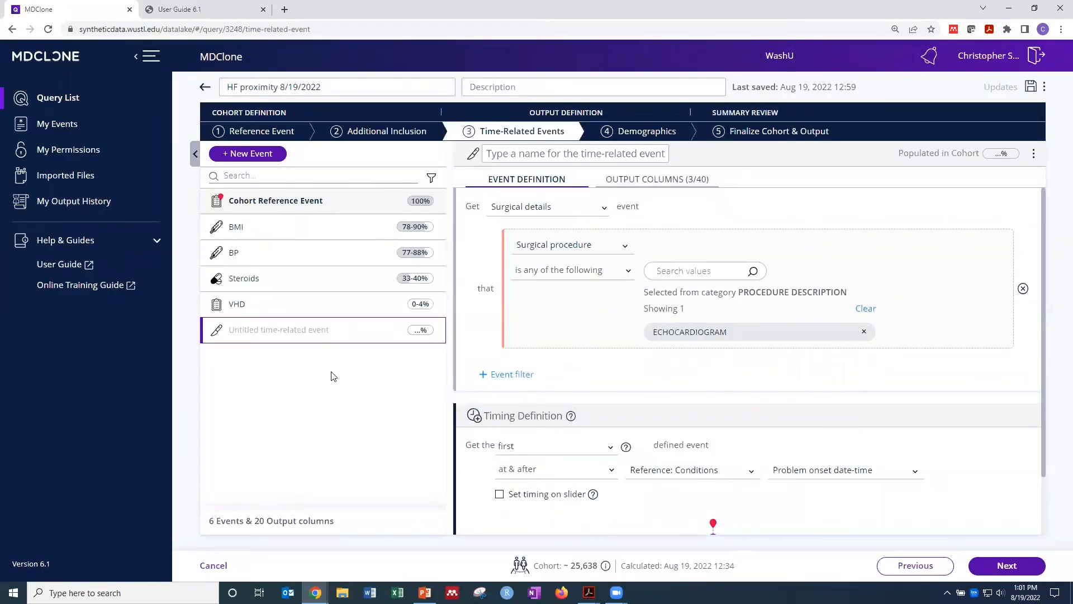
left_click(553, 157)
type("E")
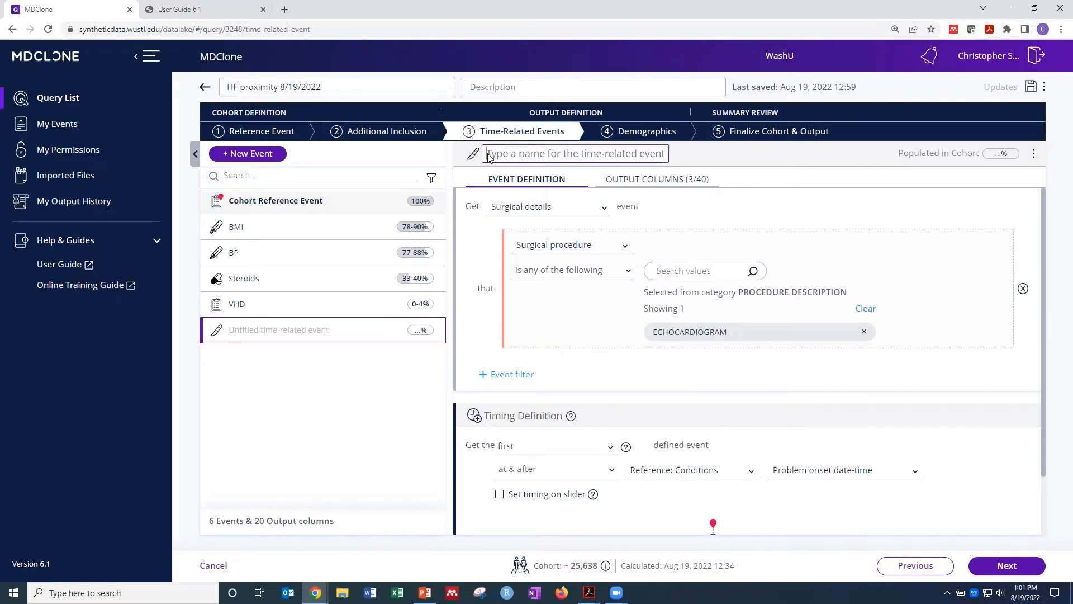
type("cho")
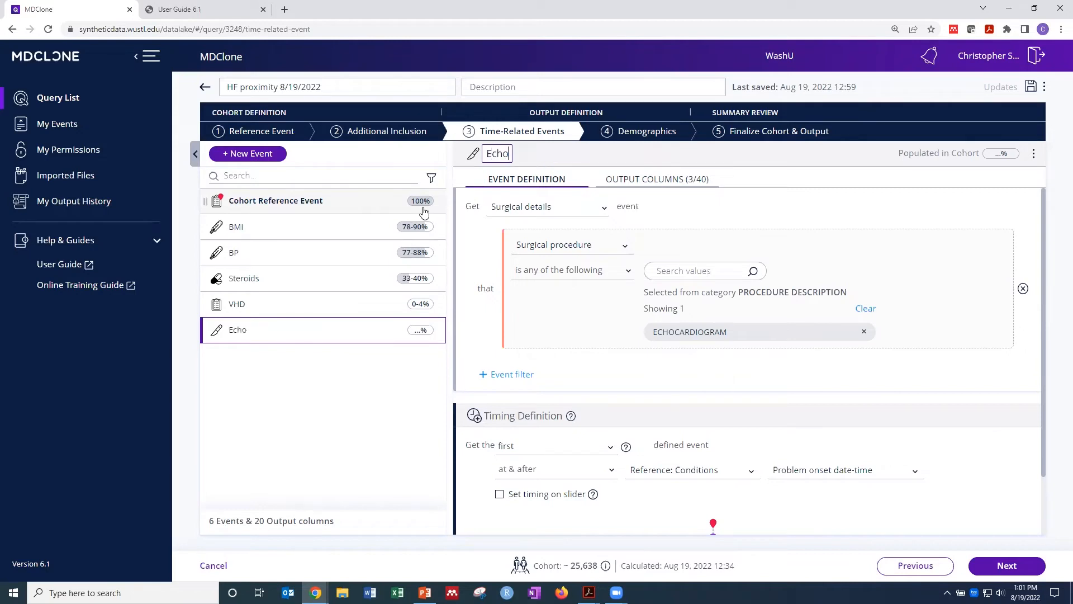
- Remove Echo's Age at event and Surgery date output columns, keeping Surgical procedure
left_click(659, 179)
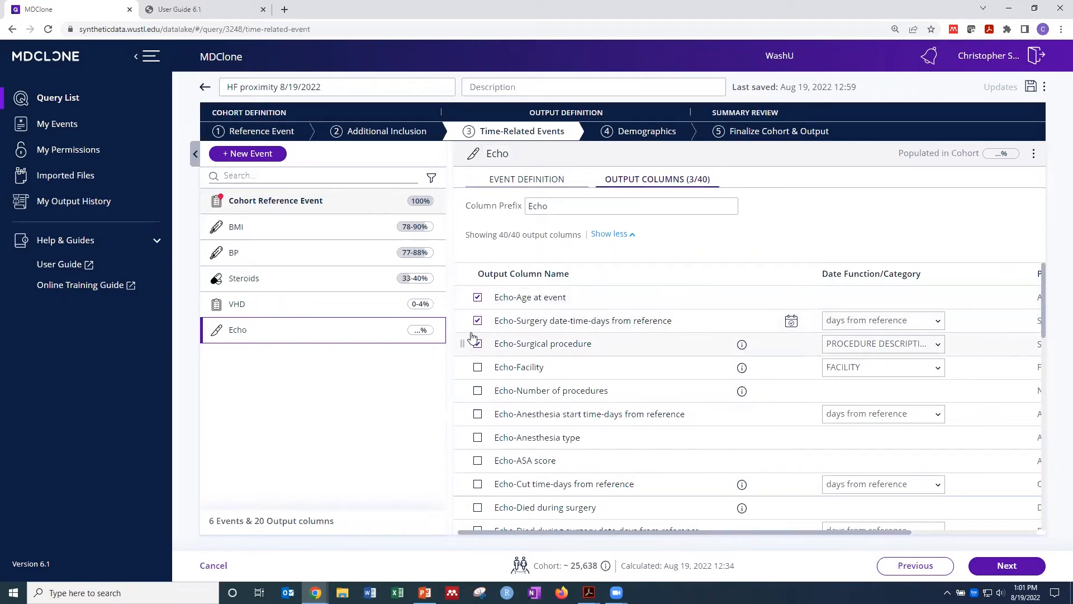
left_click(478, 297)
left_click(477, 320)
- Add a new event named 'kidney' and search its values for 'kidney disease'
left_click(229, 155)
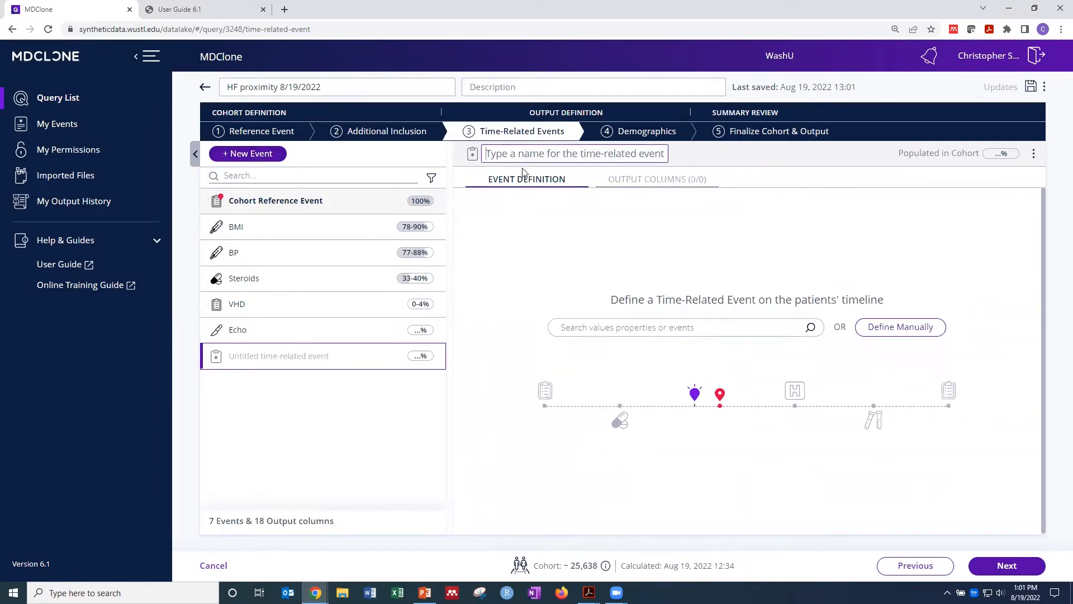
left_click(532, 155)
type("kidney")
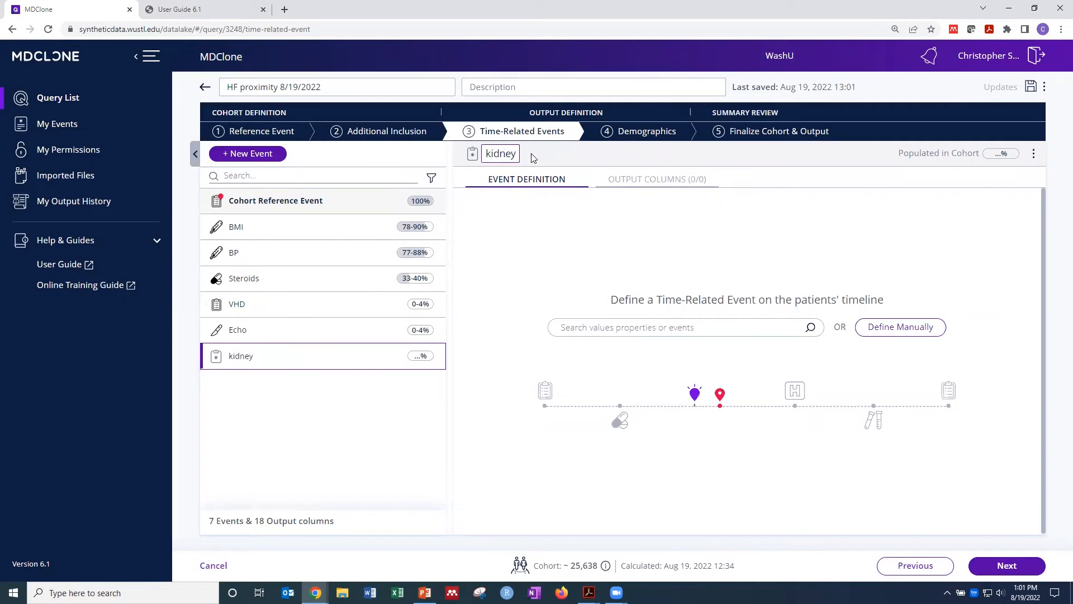
left_click(599, 327)
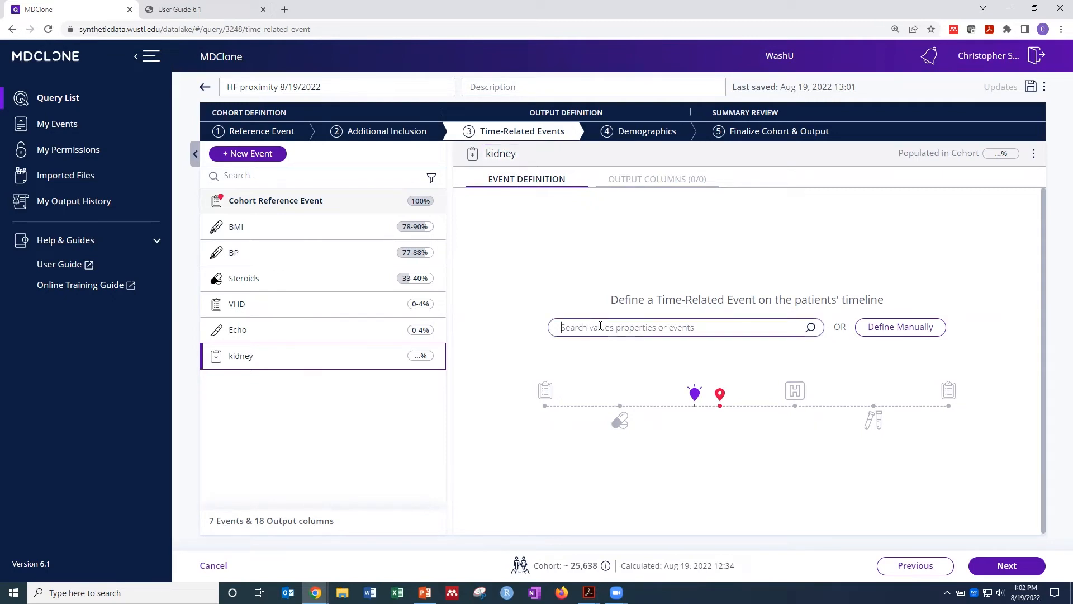
type("kidney ")
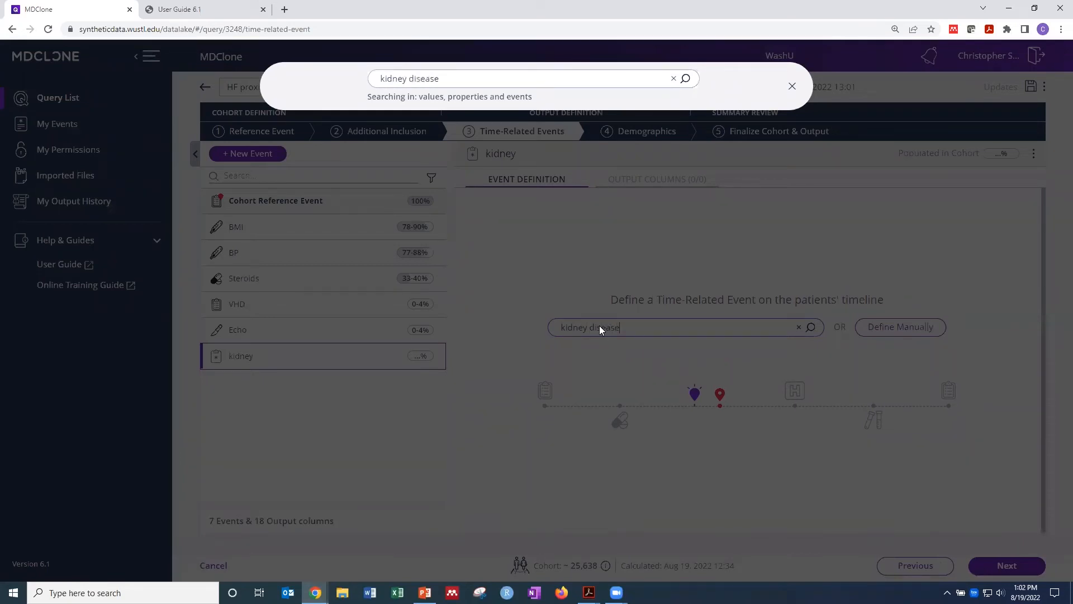
type("disease")
key("Return")
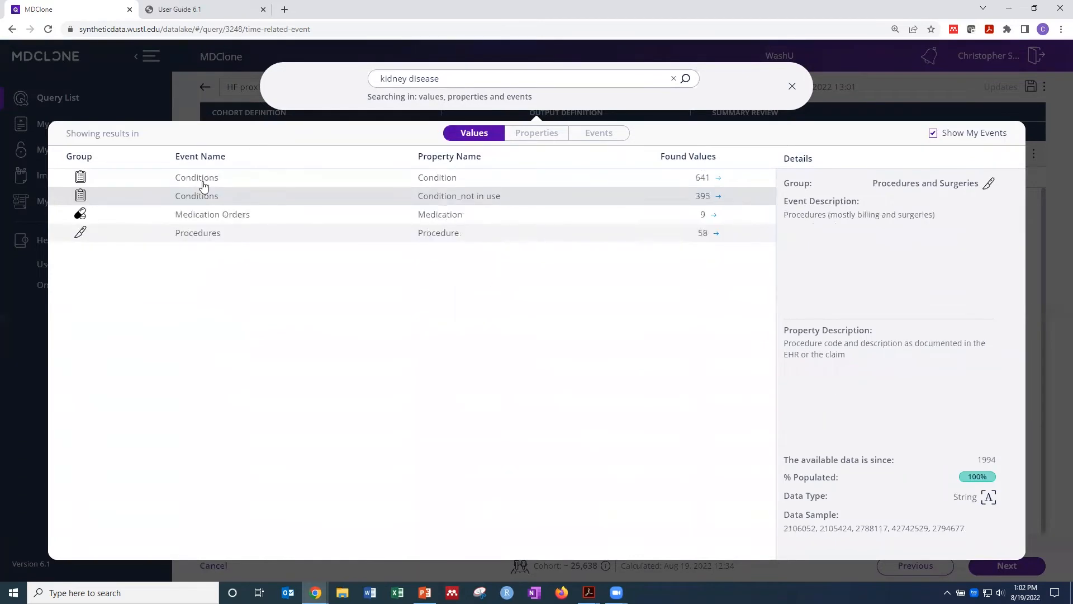
- Set the kidney event to the ICD10 Category condition Chronic kidney disease (CKD)
left_click(211, 181)
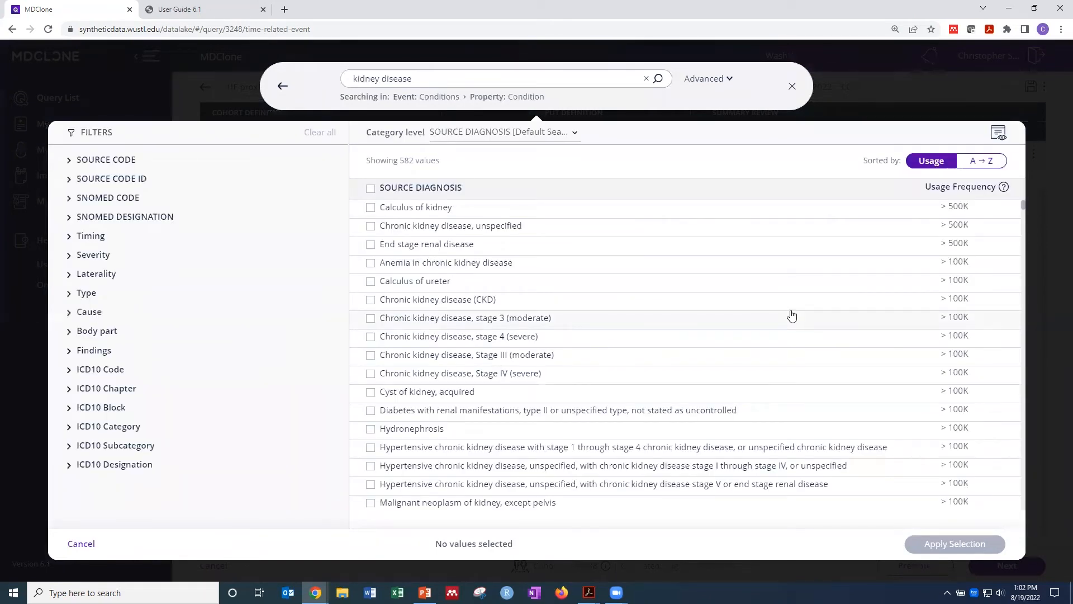
left_click(570, 132)
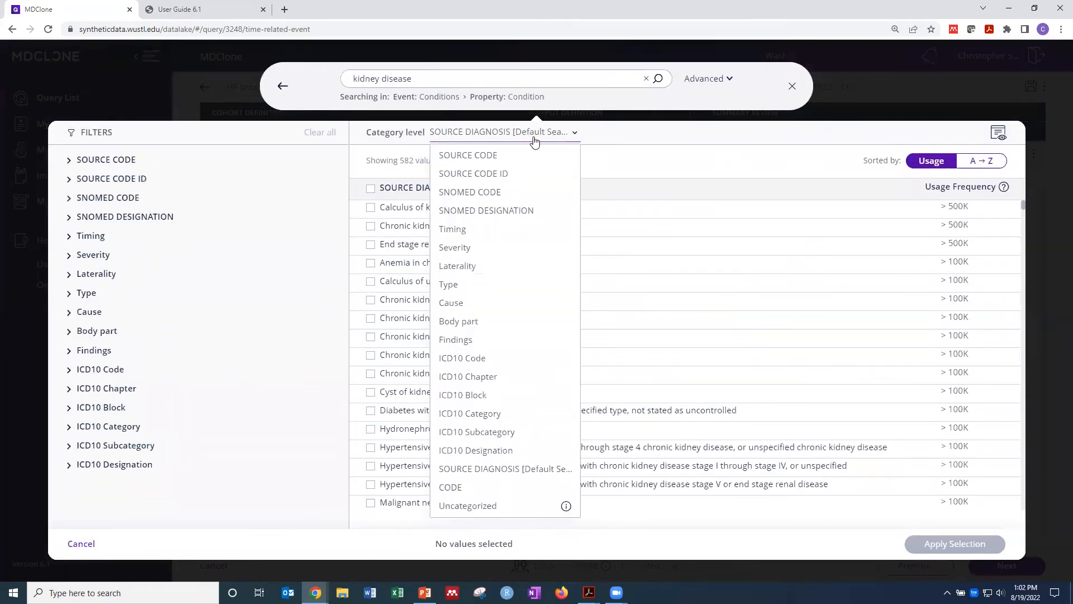
left_click(535, 139)
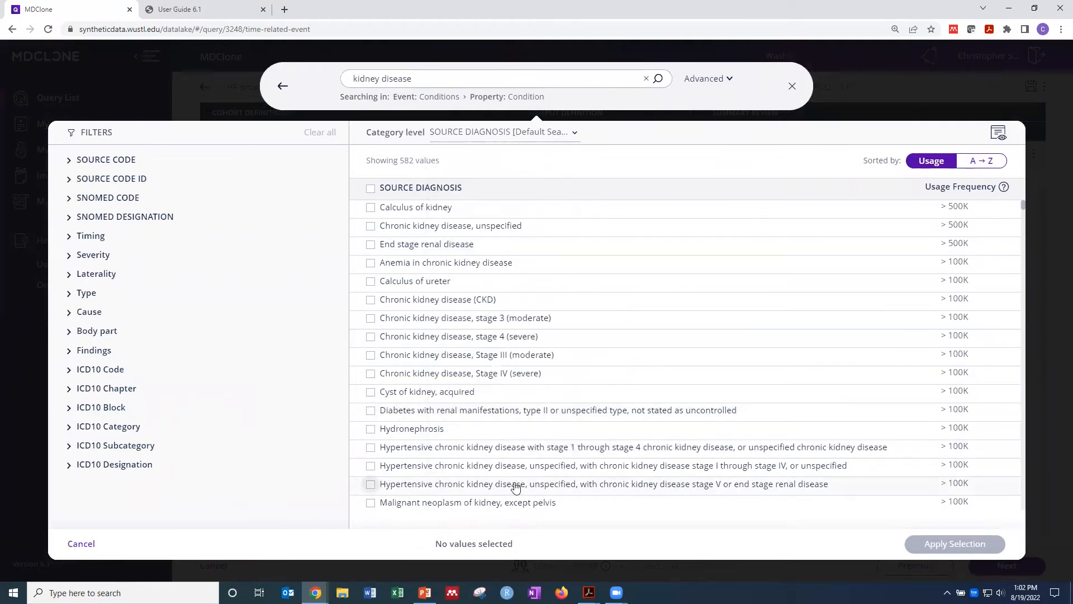
left_click(564, 134)
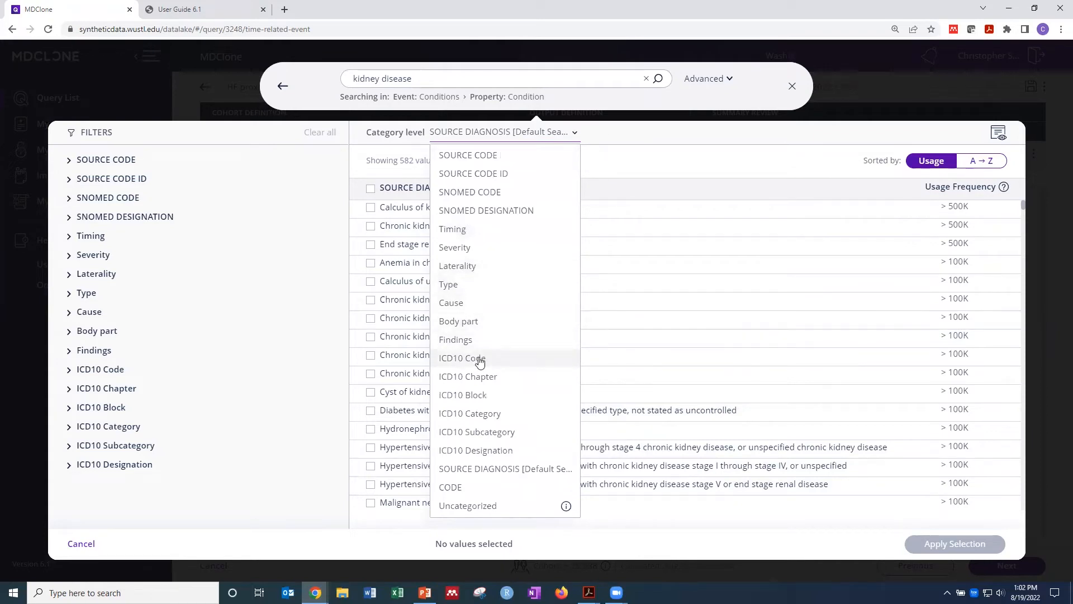
left_click(474, 415)
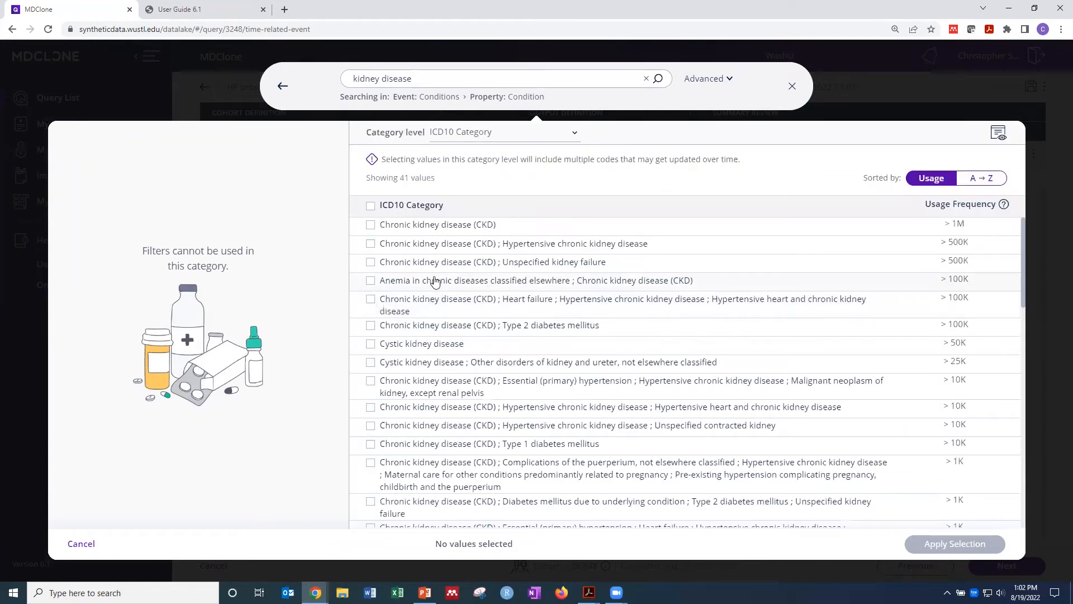
left_click(370, 226)
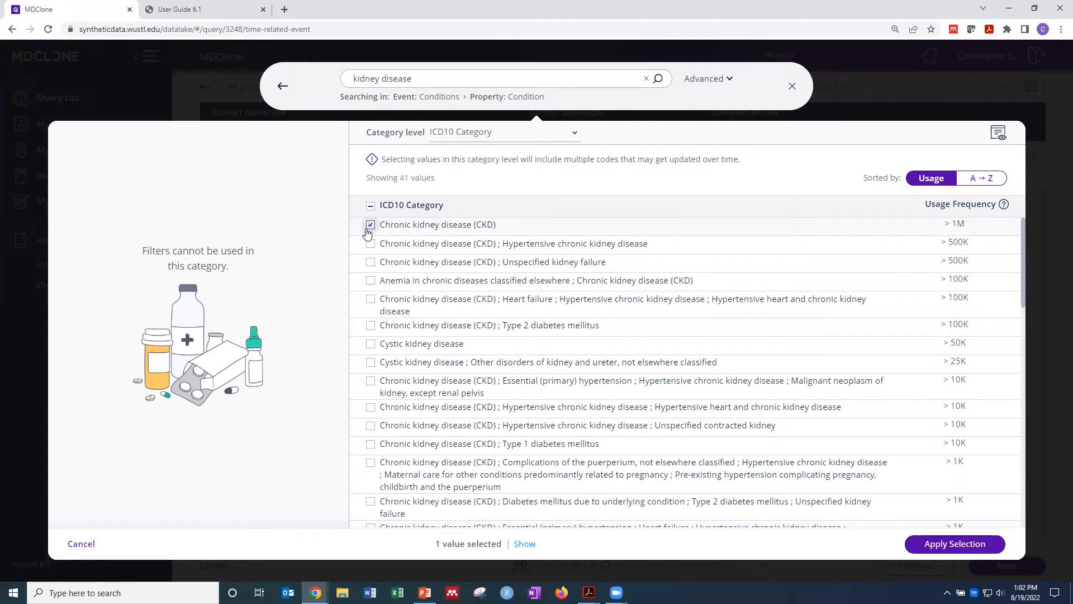
left_click(945, 545)
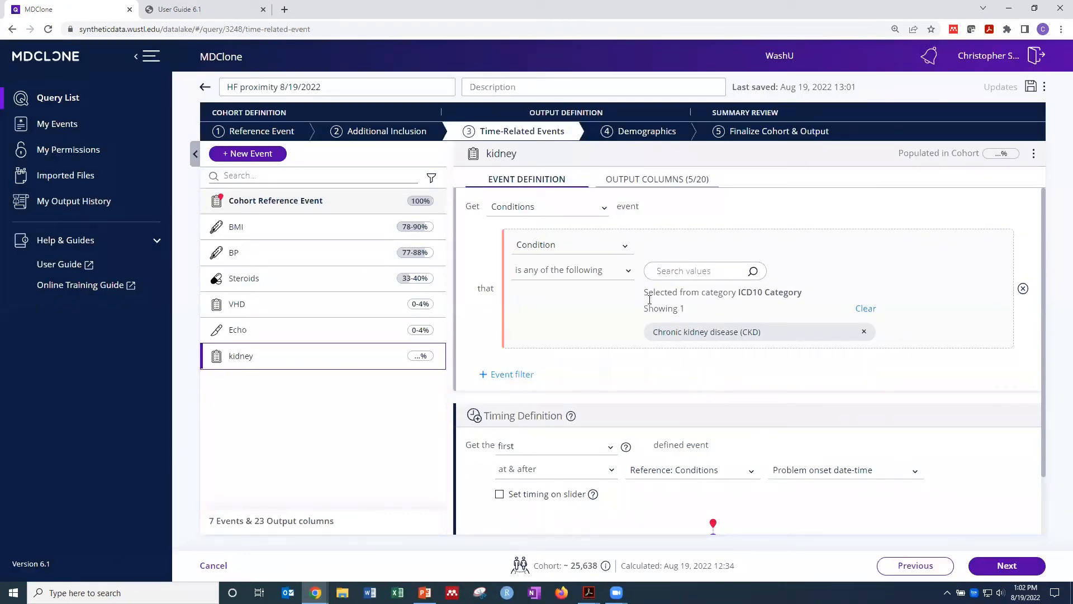
- Remove all kidney output columns except kidney-Condition, then add an eighth untitled event
left_click(648, 180)
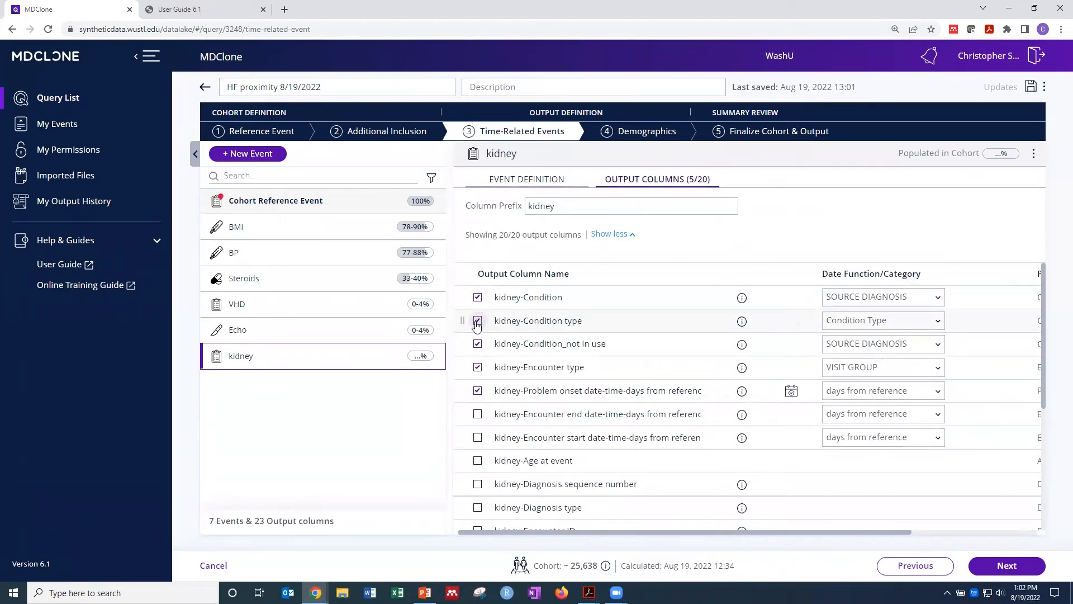
left_click(477, 344)
left_click(478, 367)
left_click(477, 391)
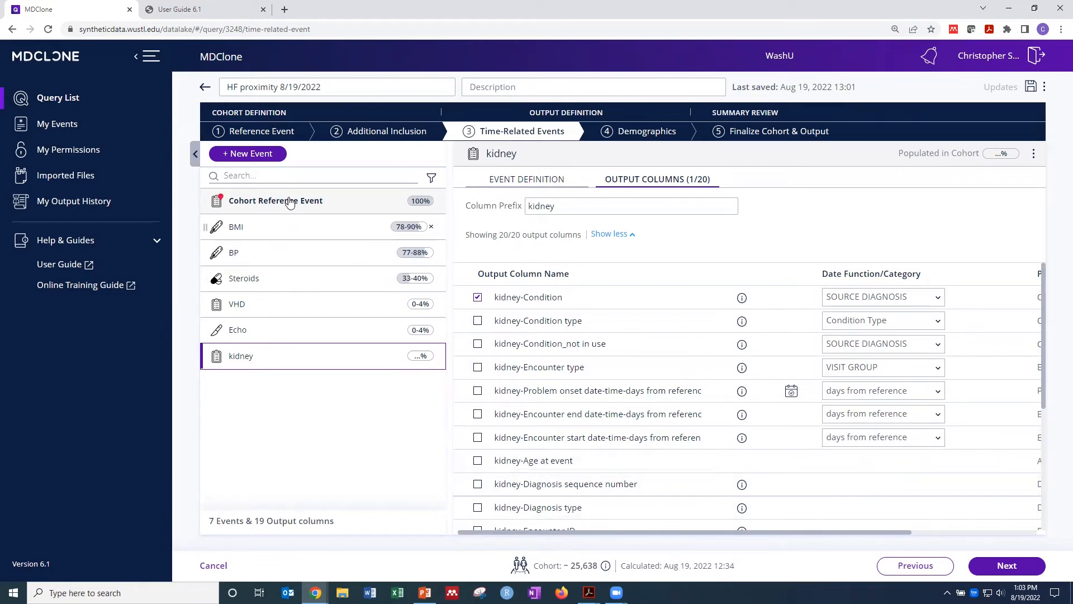
left_click(253, 154)
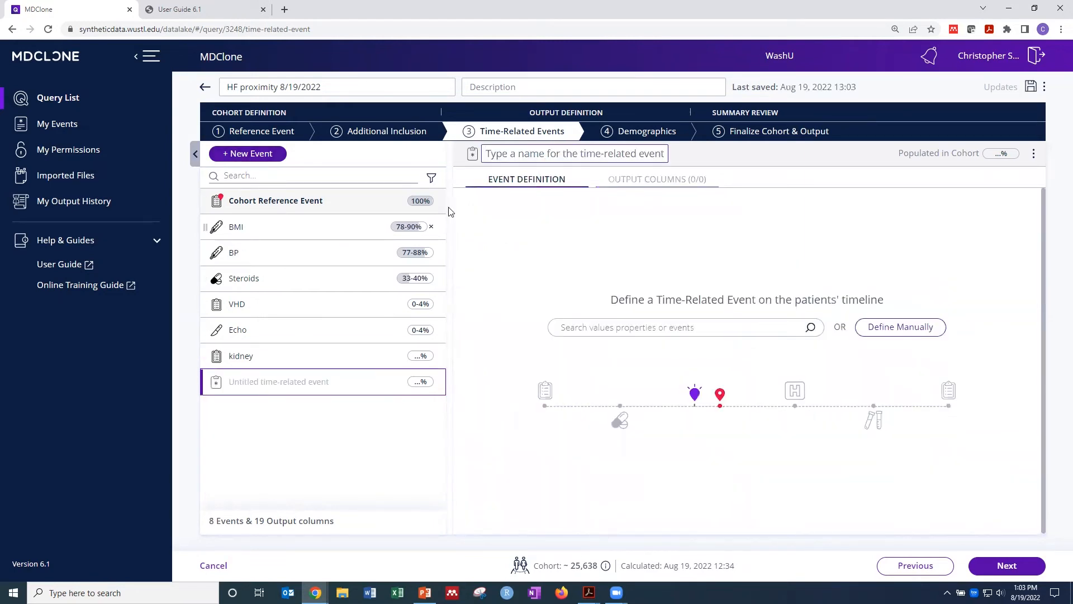
- Name the event 'creatinine' and search its values for 'creatinine'
type("creatinine")
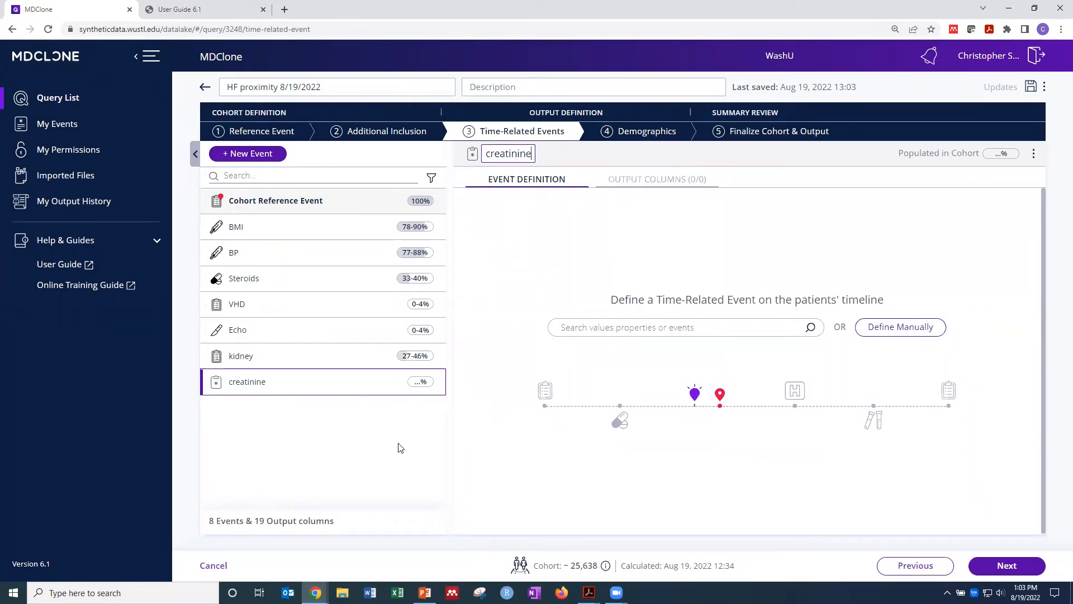
left_click(638, 326)
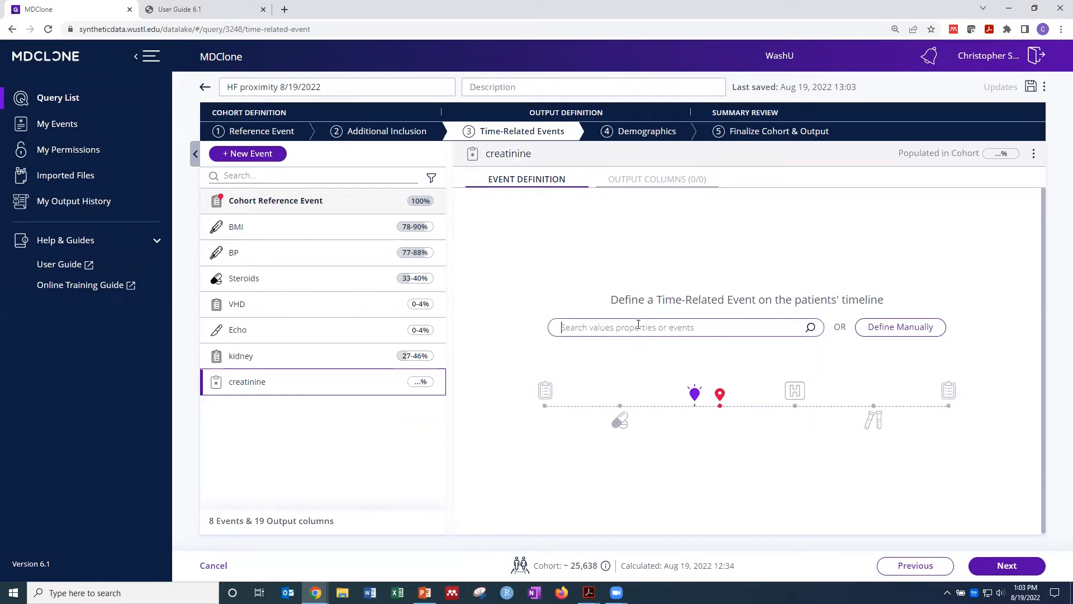
left_click(509, 154)
key("ctrl+c")
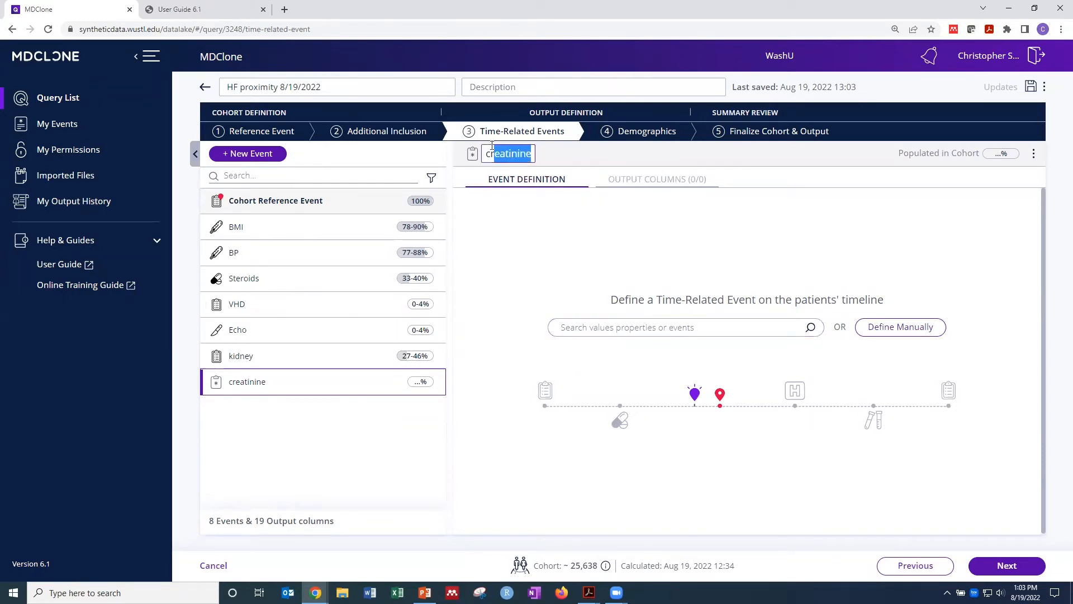
left_click(599, 327)
key("ctrl+v")
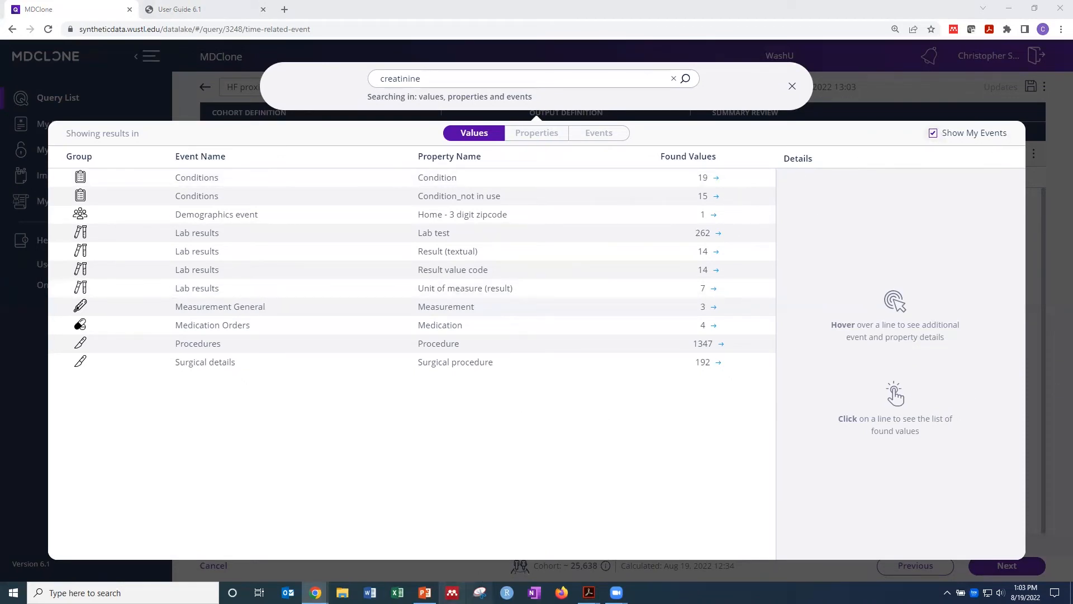
mouse_move(435, 373)
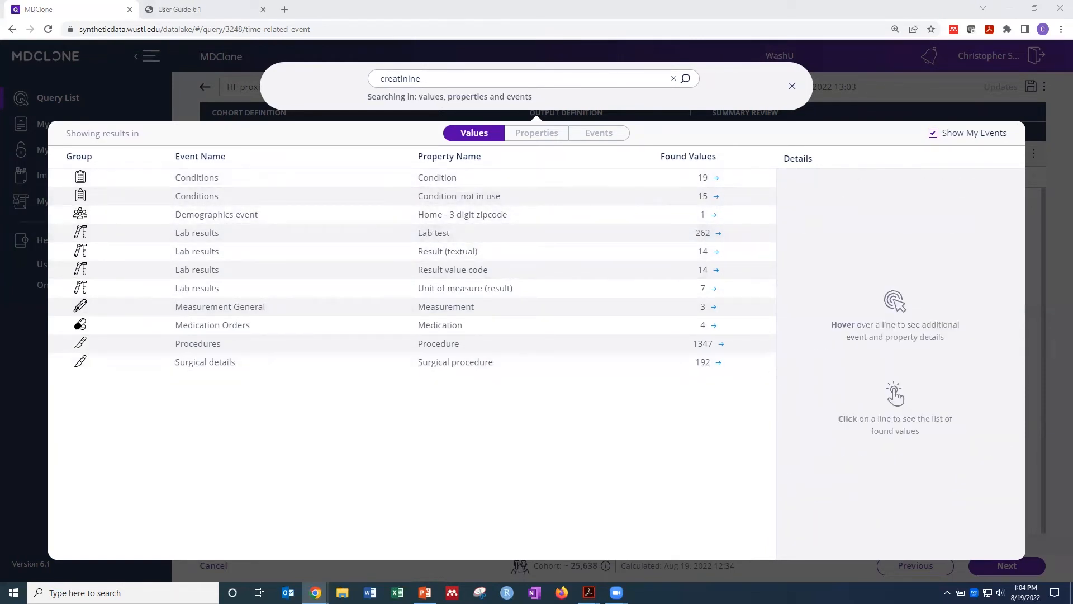
left_click(441, 291)
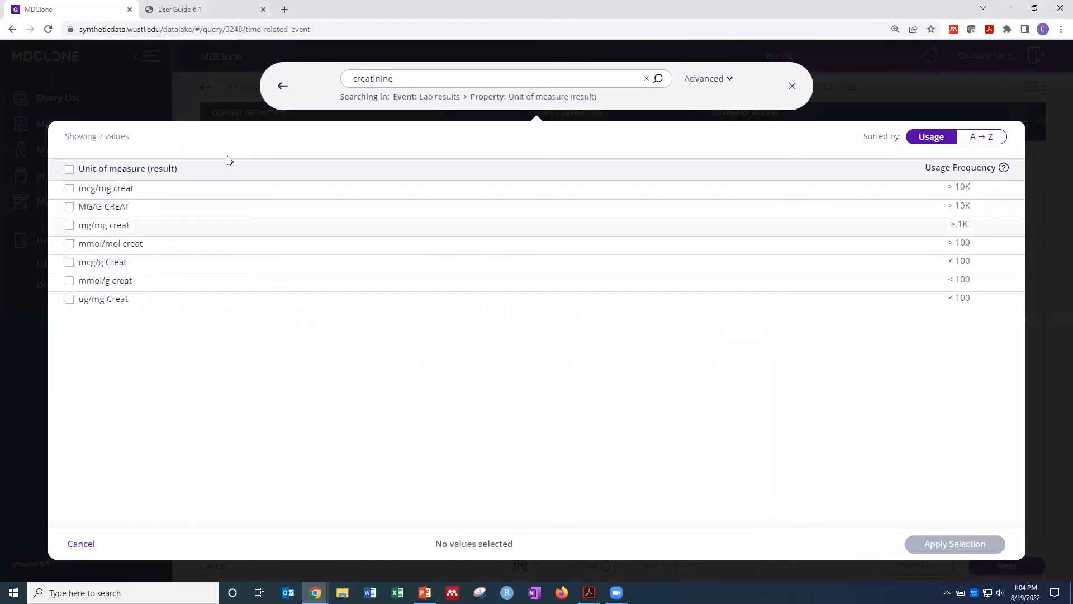
left_click(282, 86)
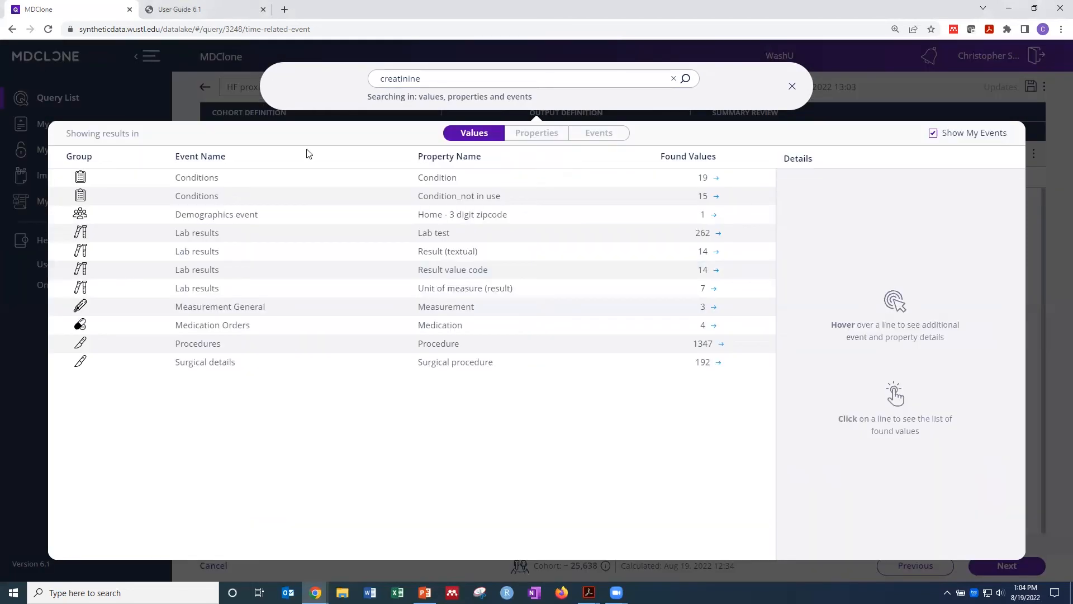
- Set the creatinine event to the Lab test Creatinine [Mass/volume] in Blood
left_click(433, 233)
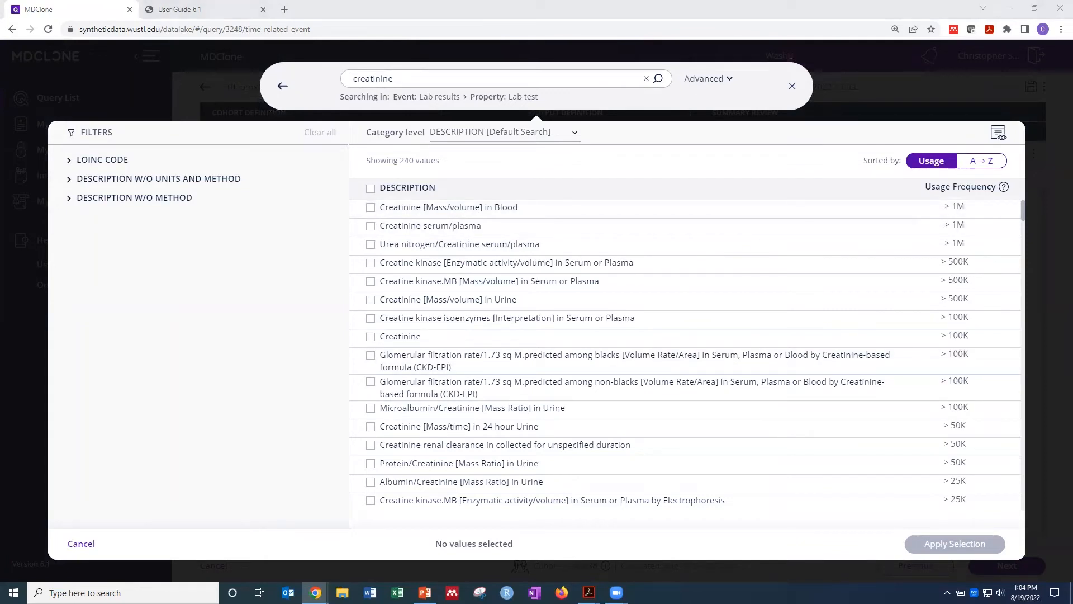
left_click(371, 209)
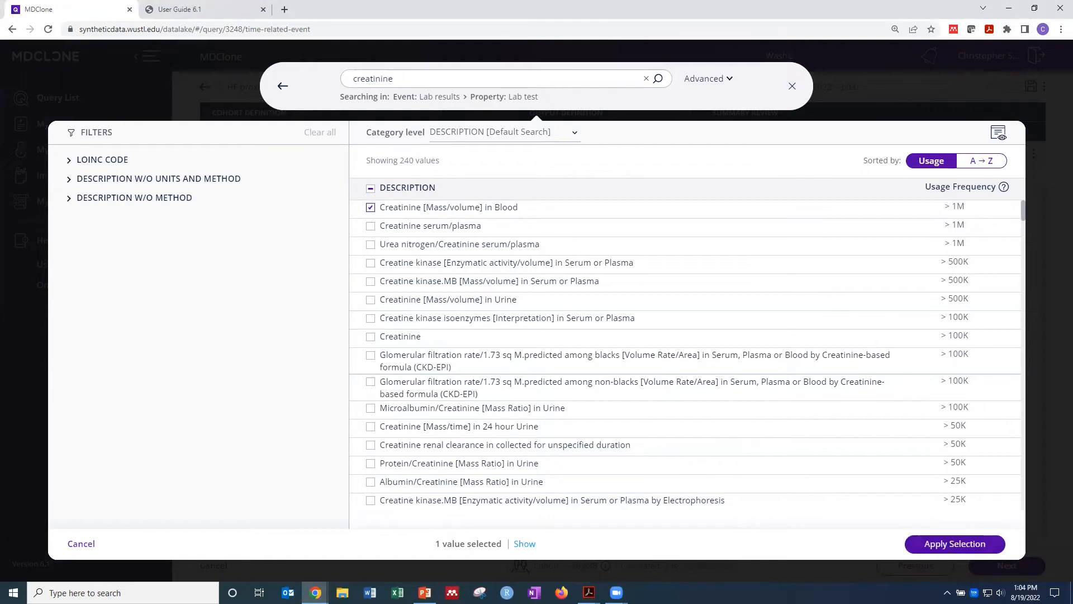
left_click(945, 547)
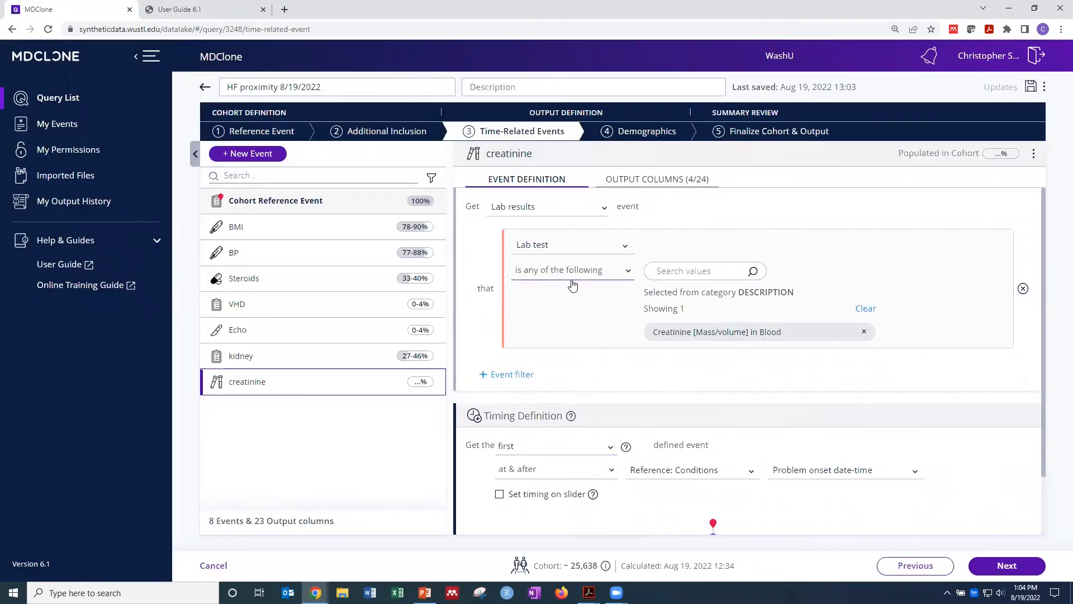
- Bring up the Echo event, showing the first ECHOCARDIOGRAM at or after condition onset
scroll(702, 353, "down", 2)
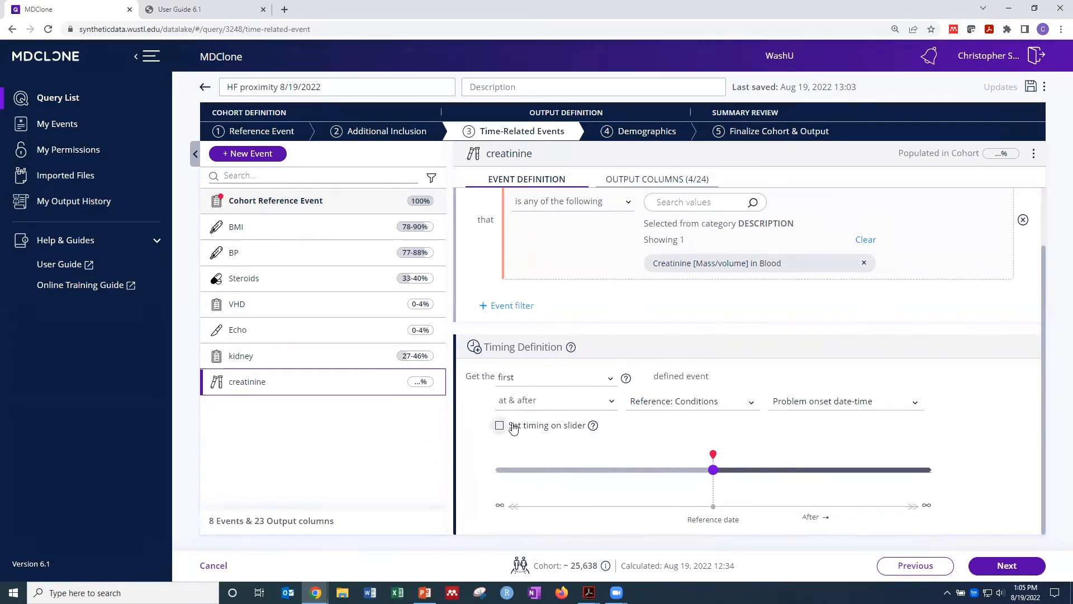
left_click(244, 332)
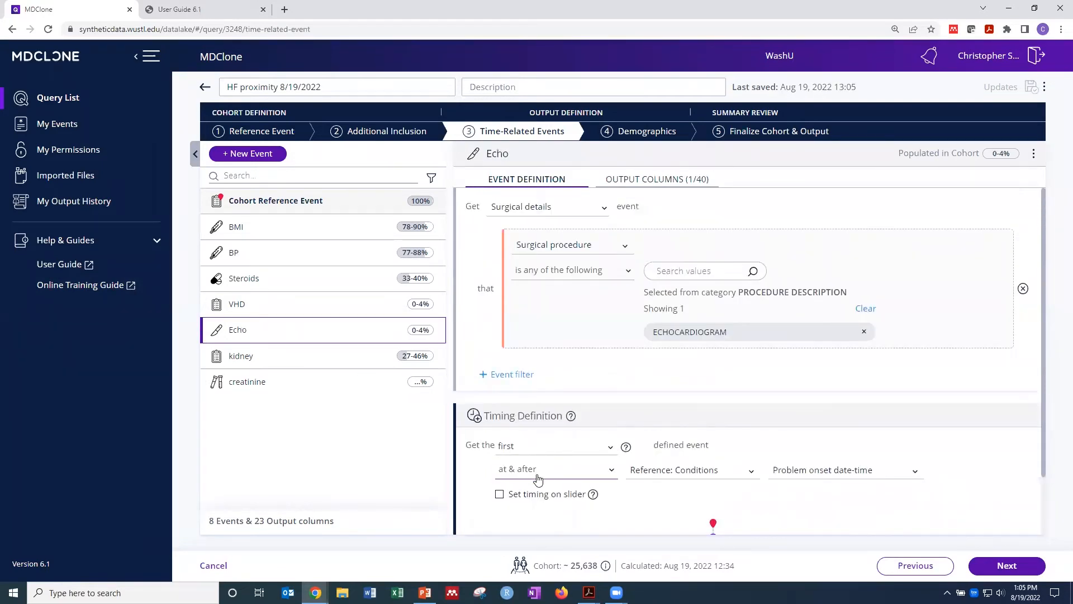
- Change the Echo timing to the first ECHOCARDIOGRAM before the problem onset date-time
left_click(611, 448)
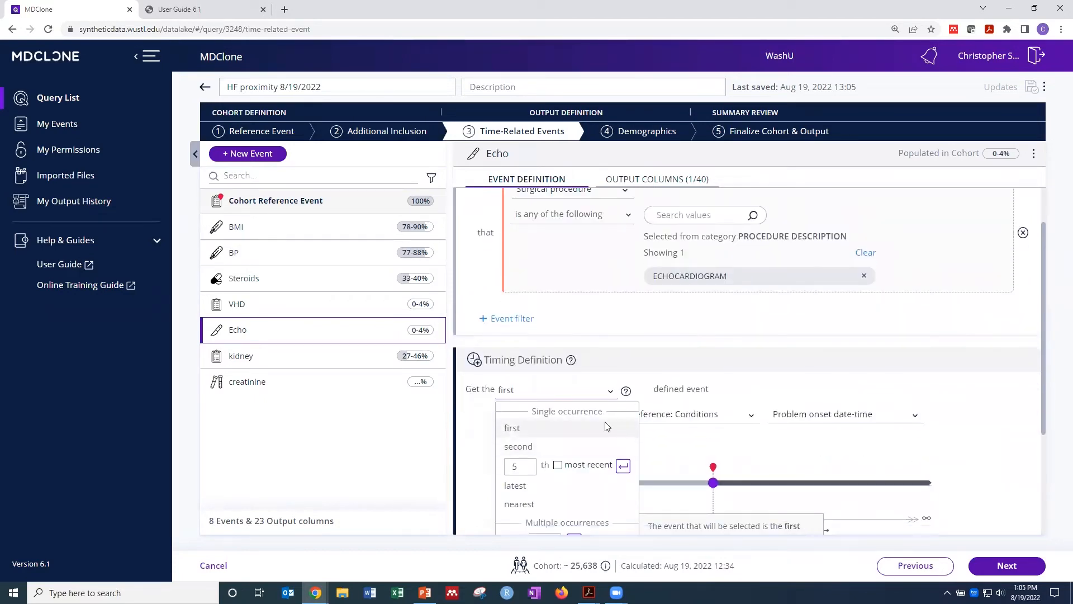
scroll(678, 340, "down", 3)
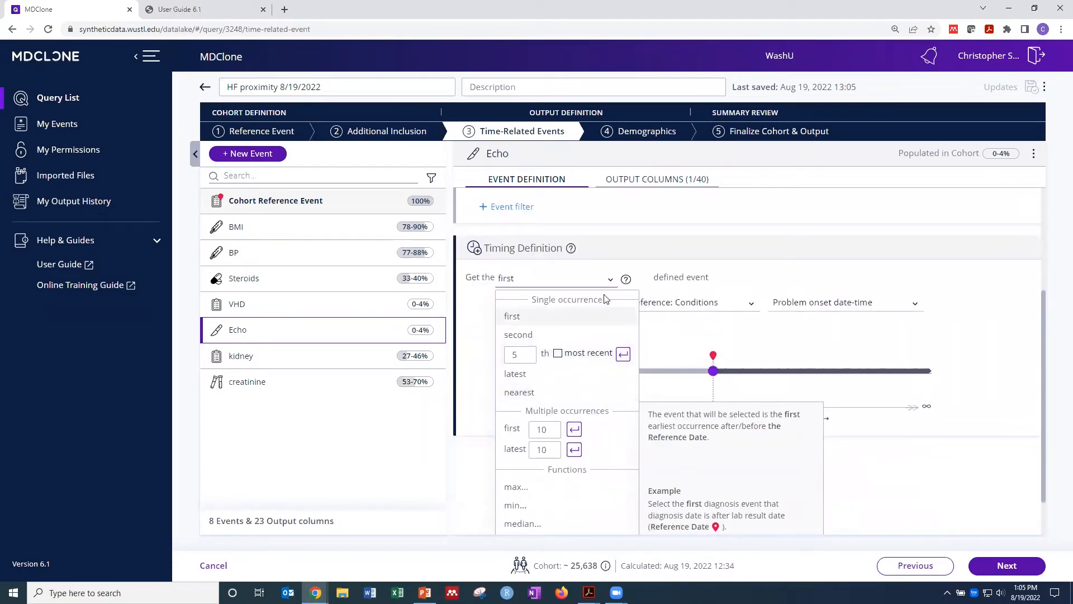
scroll(612, 281, "up", 2)
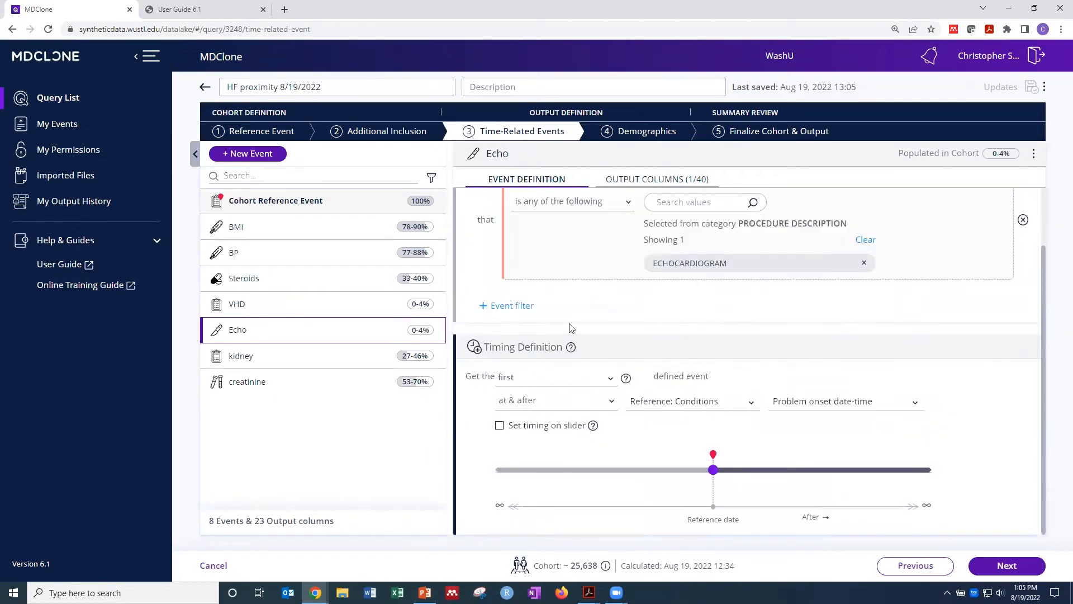
left_click(612, 378)
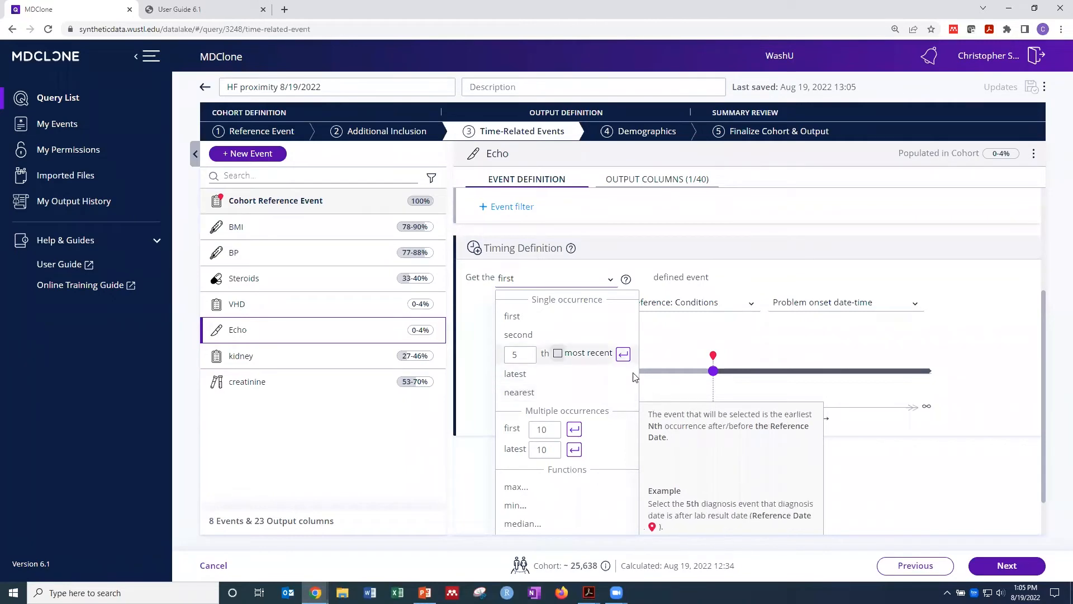
scroll(567, 283, "up", 2)
left_click(549, 410)
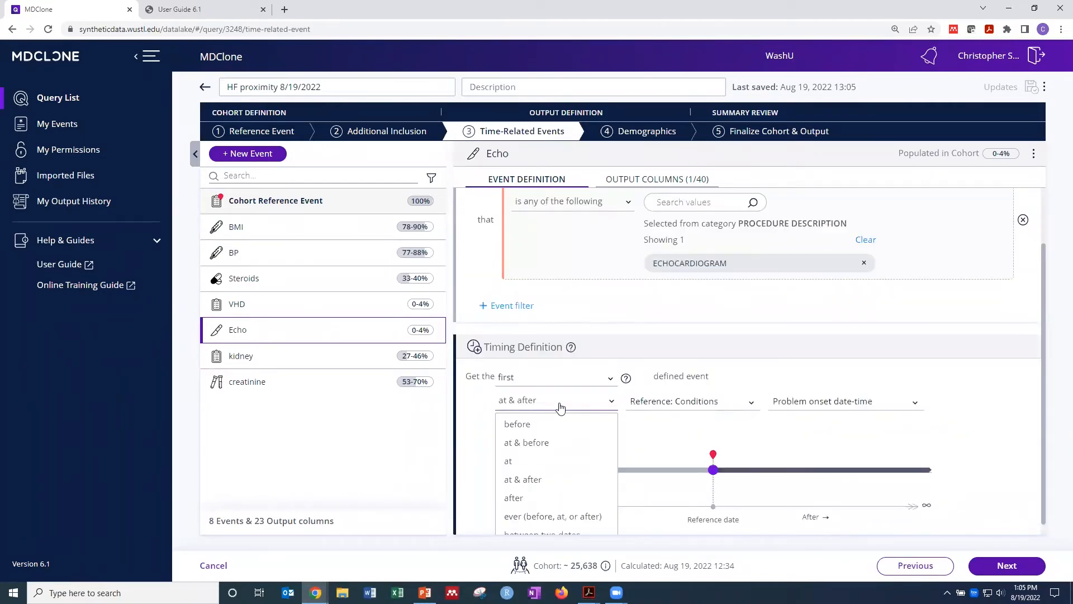
left_click(548, 428)
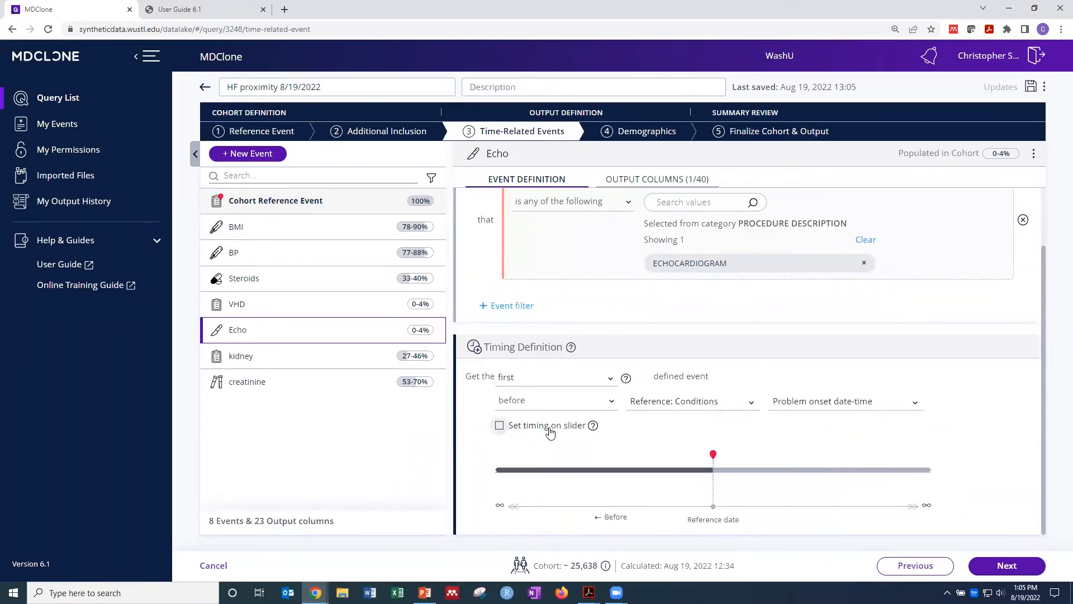
- Enable slider timing for Echo: at & after onset, within 0–100 days by surgery date-time
left_click(499, 427)
scroll(623, 459, "down", 1)
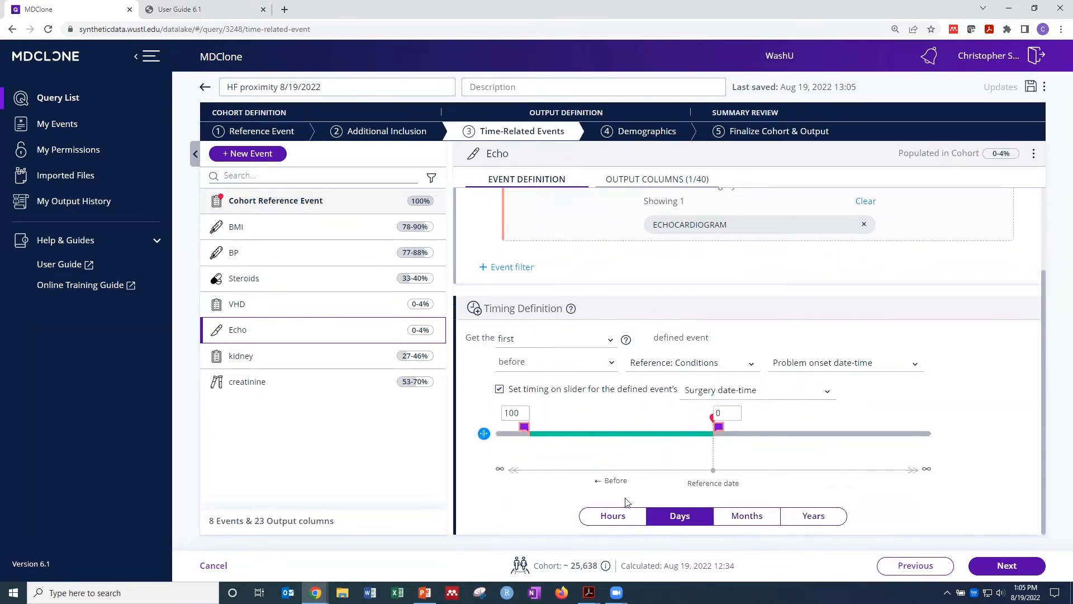
left_click(808, 520)
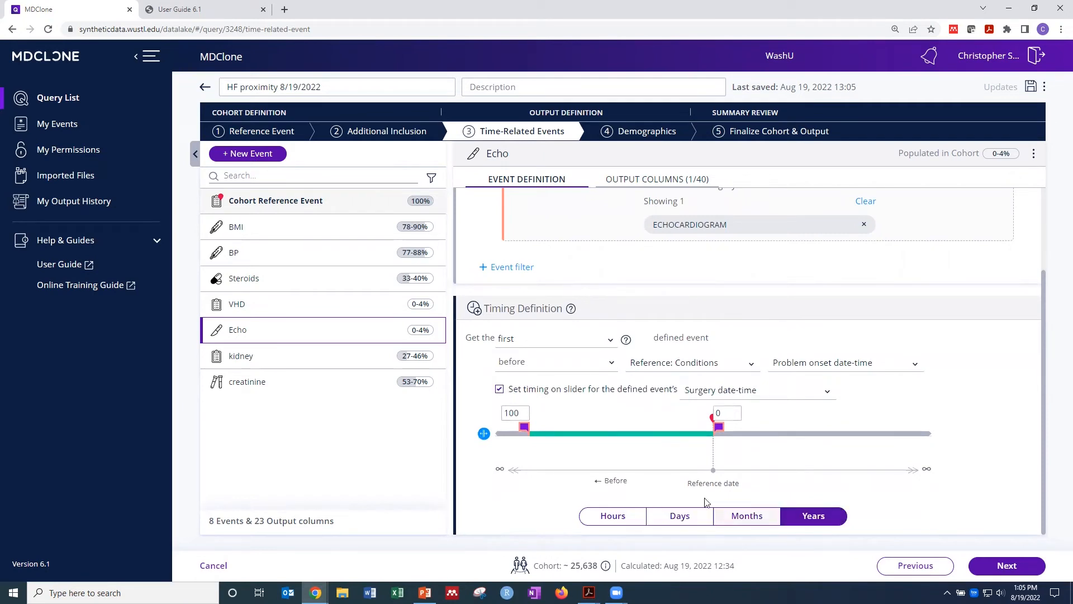
left_click_drag(519, 412, 509, 413)
key("BackSpace")
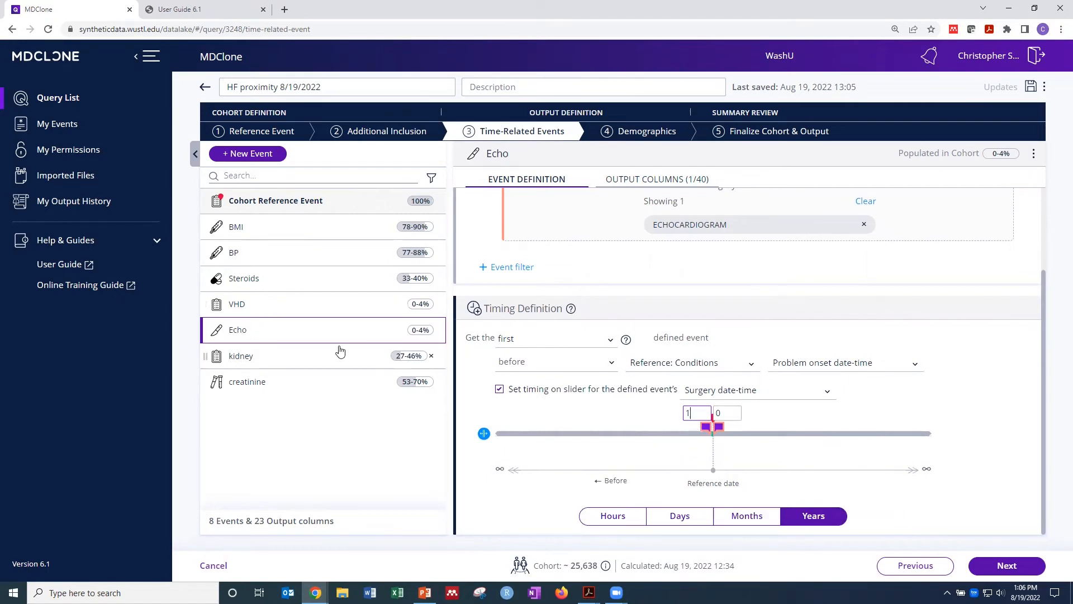
left_click(591, 365)
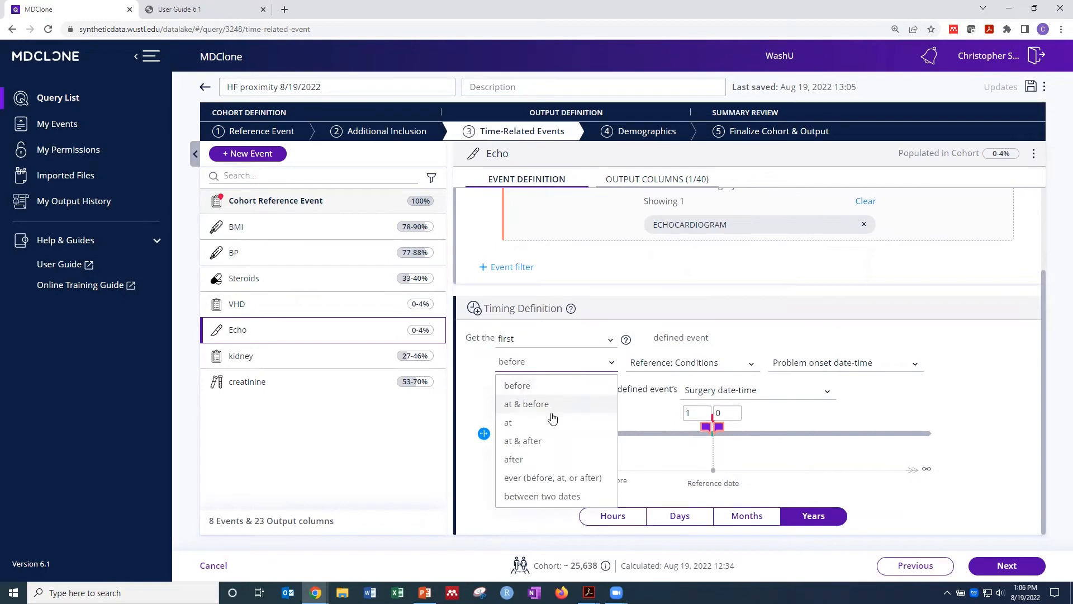
left_click(537, 443)
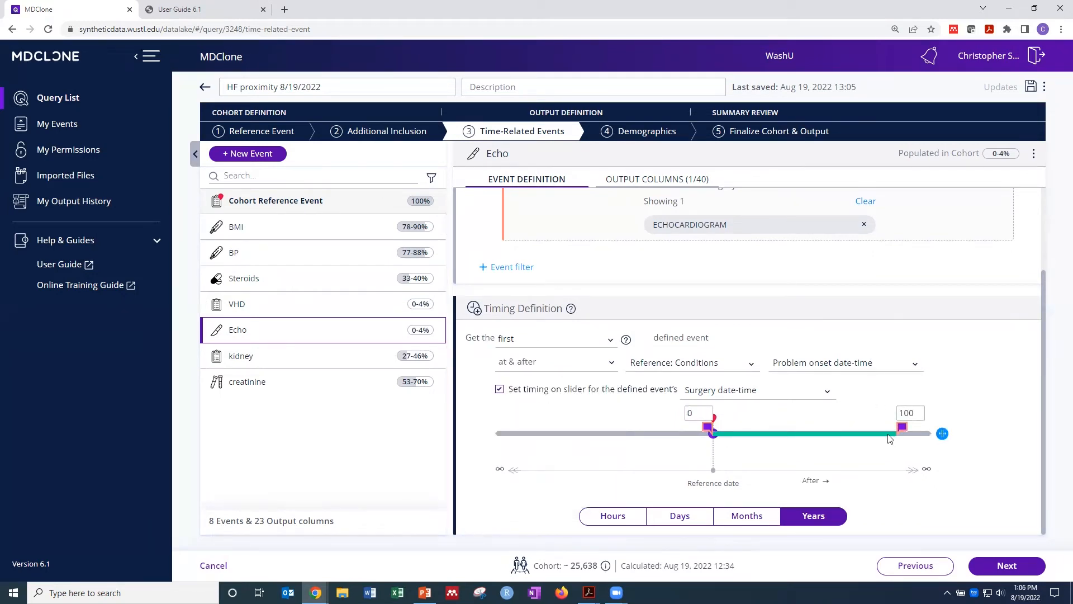
left_click(687, 521)
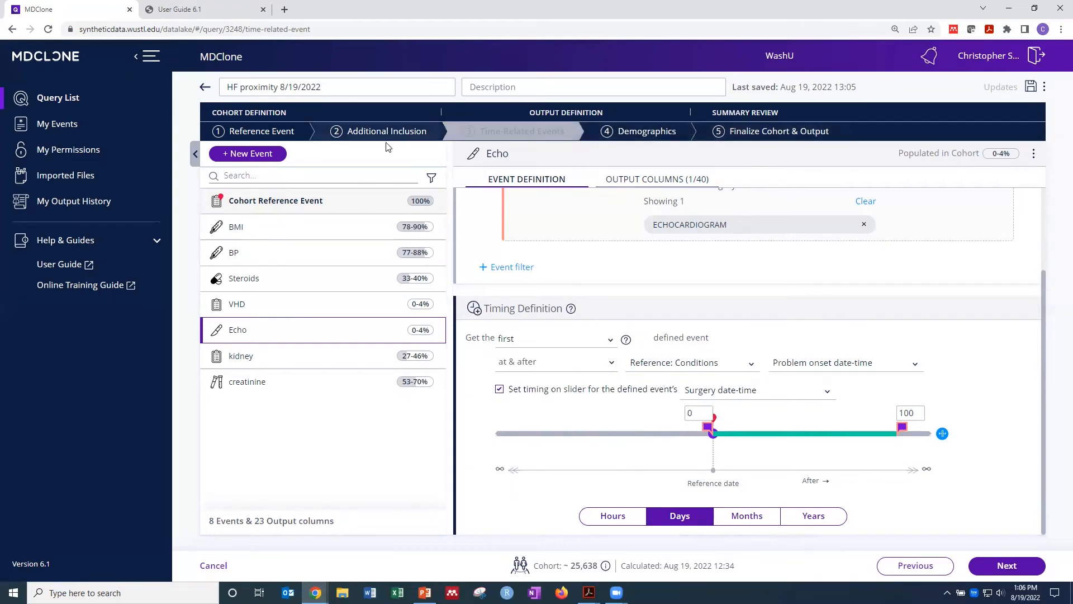
- Add a ninth event named 'Smoking' to be defined manually
left_click(260, 157)
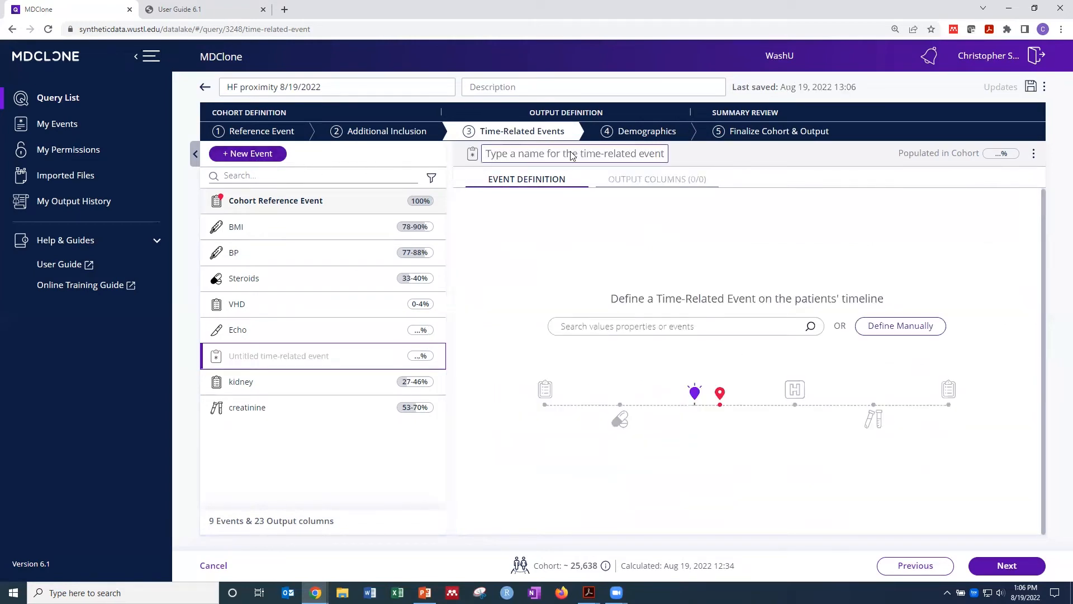
type("Smoking")
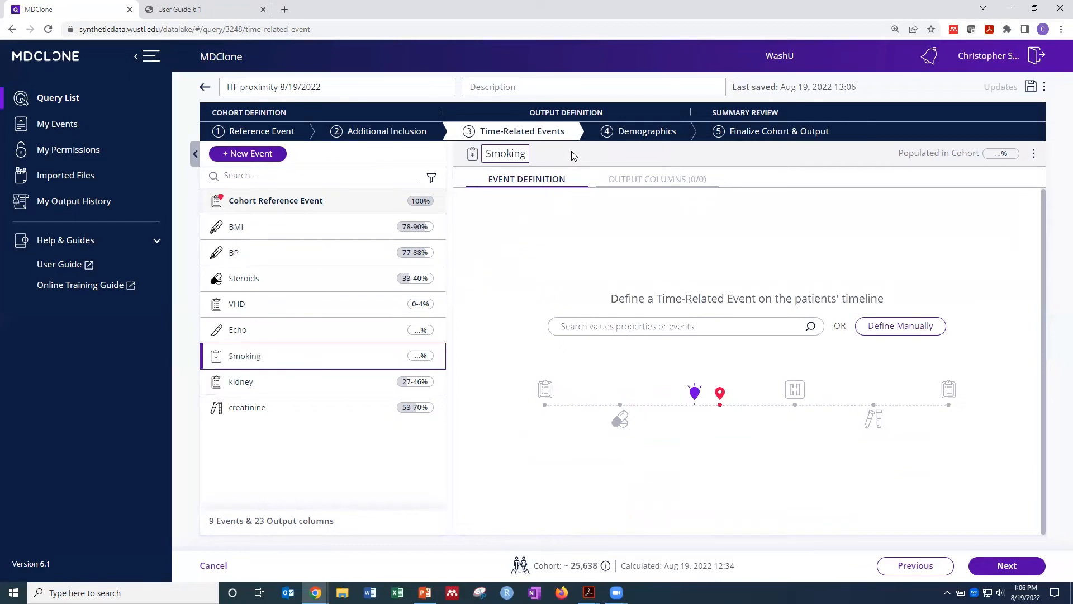
left_click(911, 327)
- Base Smoking on Substance consumption with a Tobacco status (smokeless) filter
left_click(547, 208)
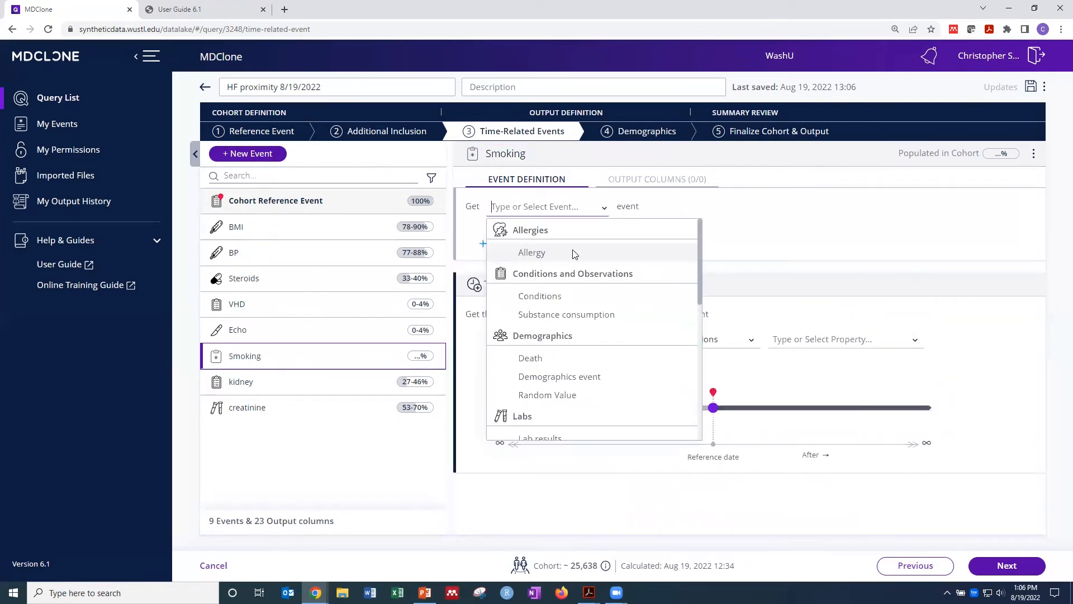
left_click(574, 313)
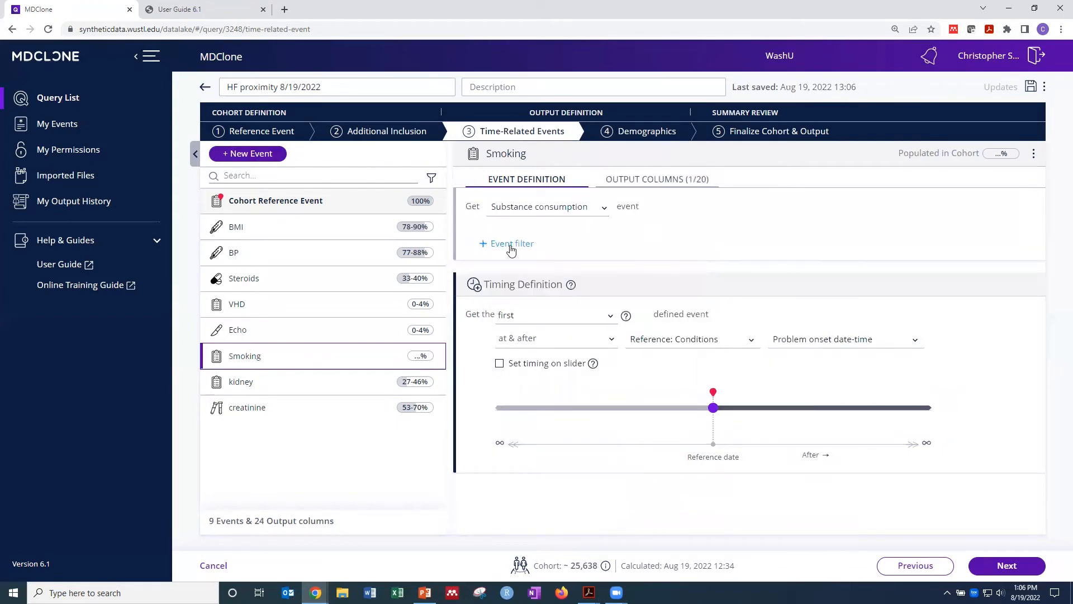
left_click(510, 244)
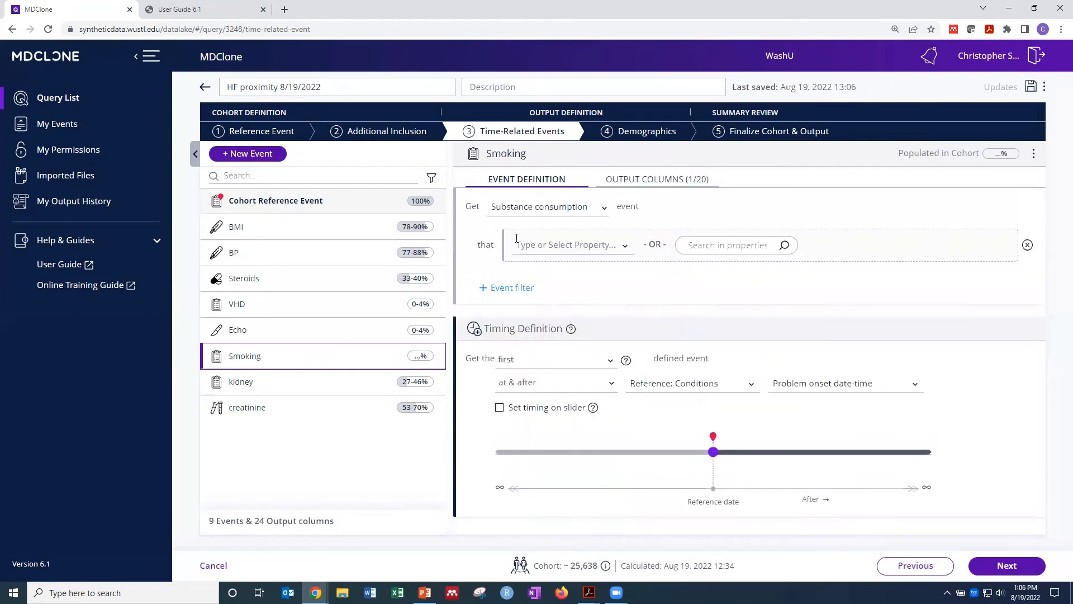
left_click(625, 248)
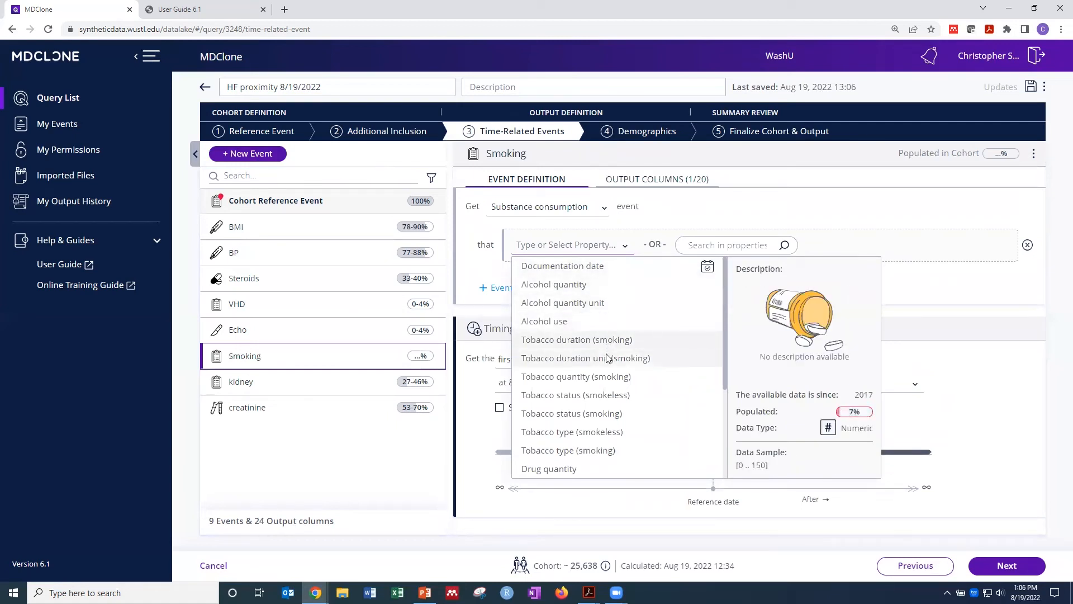
left_click(603, 396)
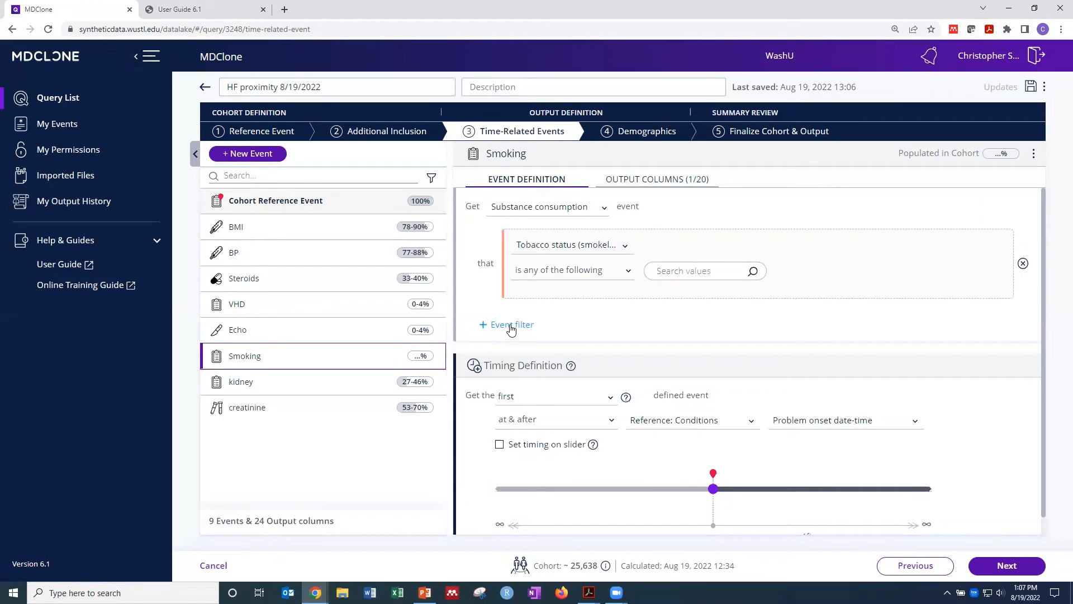
- Tick the Former User, Current User and Not specified tobacco status values
left_click(753, 271)
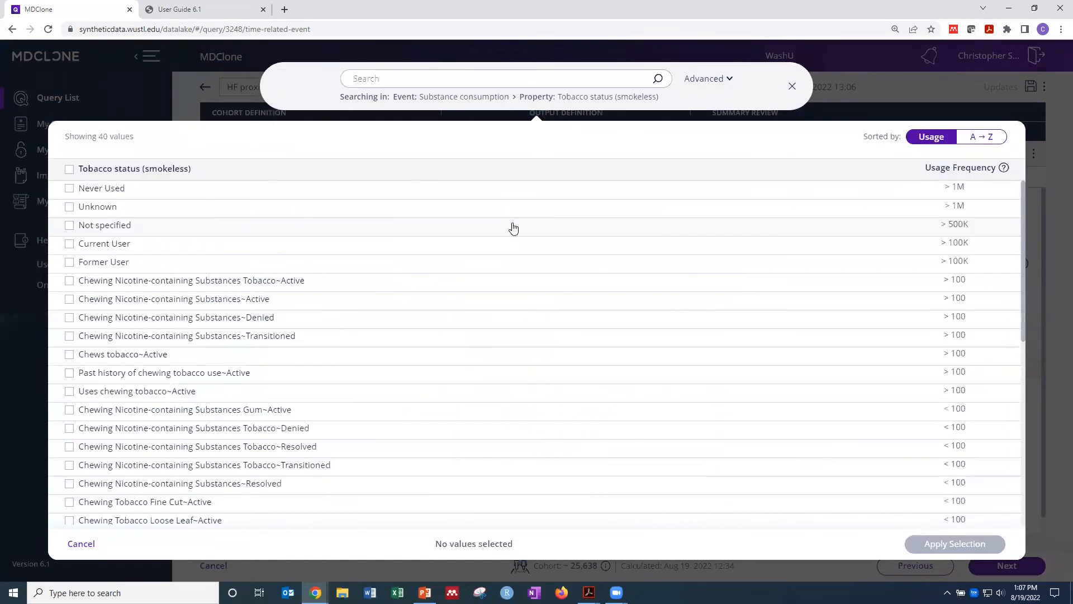
scroll(131, 260, "down", 2)
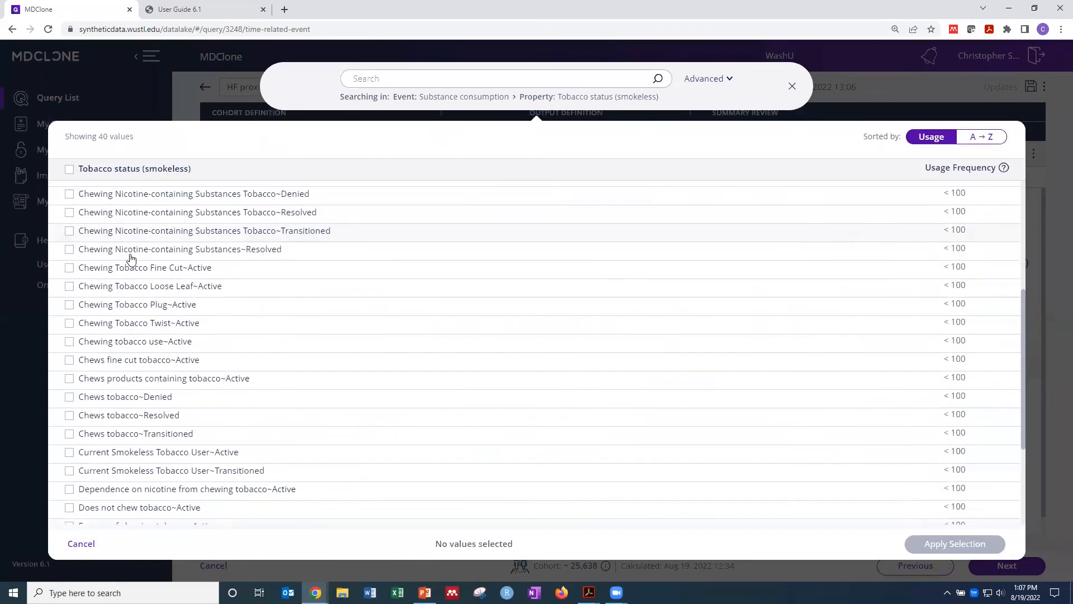
scroll(131, 260, "up", 5)
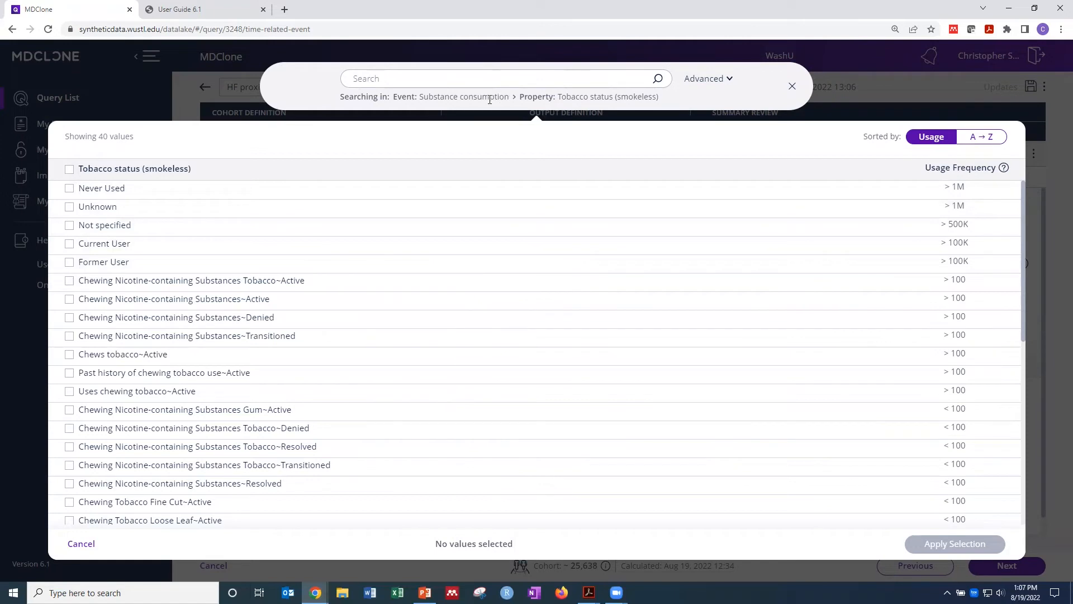
left_click(69, 263)
left_click(69, 245)
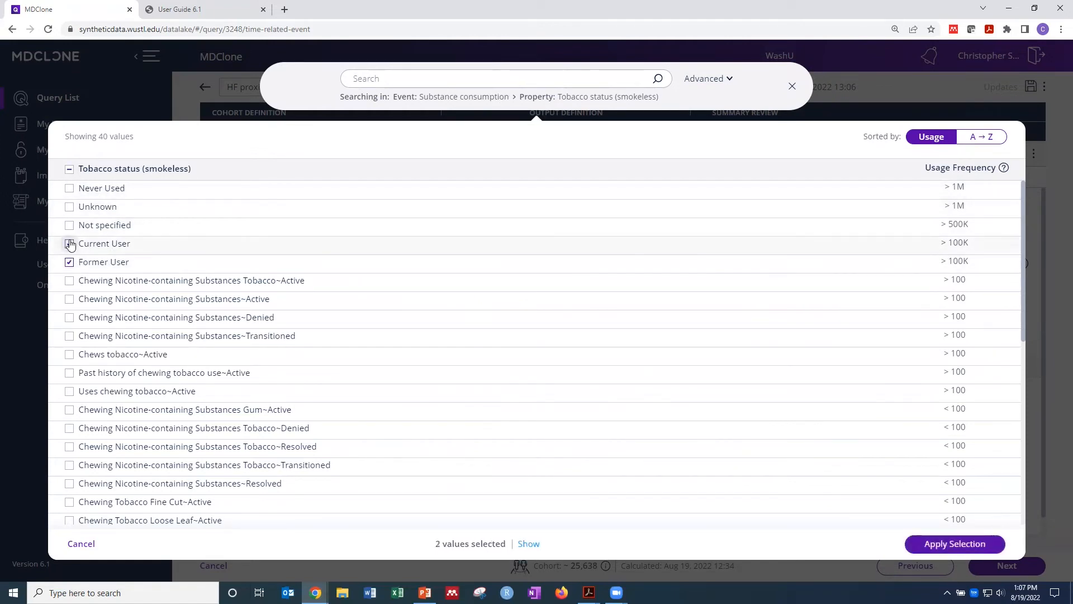
left_click(69, 246)
left_click(70, 248)
left_click(70, 228)
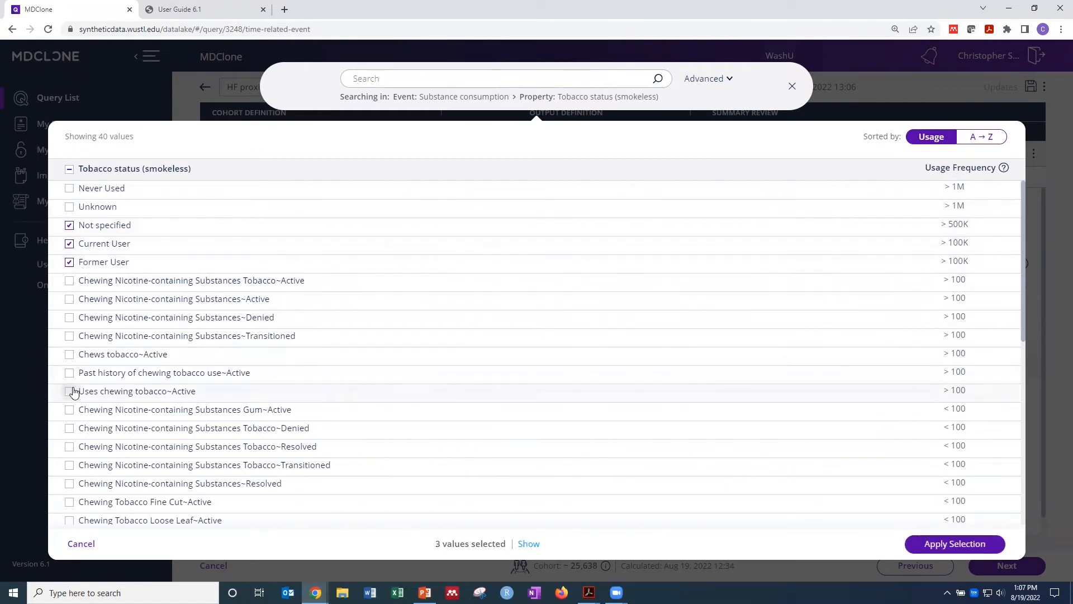
- Add Unknown and apply the five chosen tobacco statuses to the Smoking filter
scroll(72, 396, "down", 2)
scroll(72, 386, "down", 3)
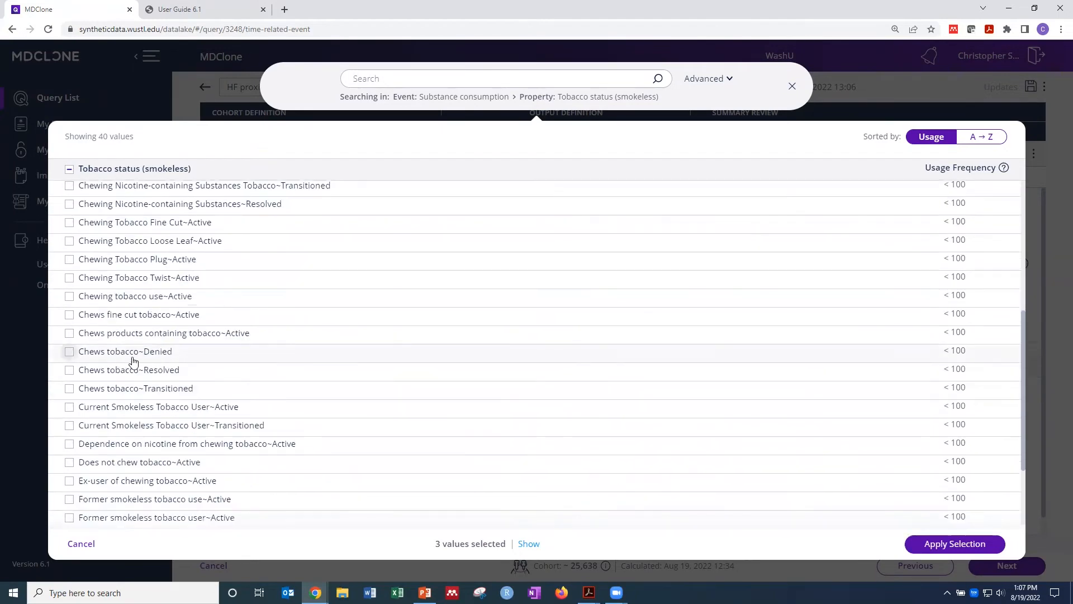
scroll(131, 359, "up", 5)
left_click(69, 206)
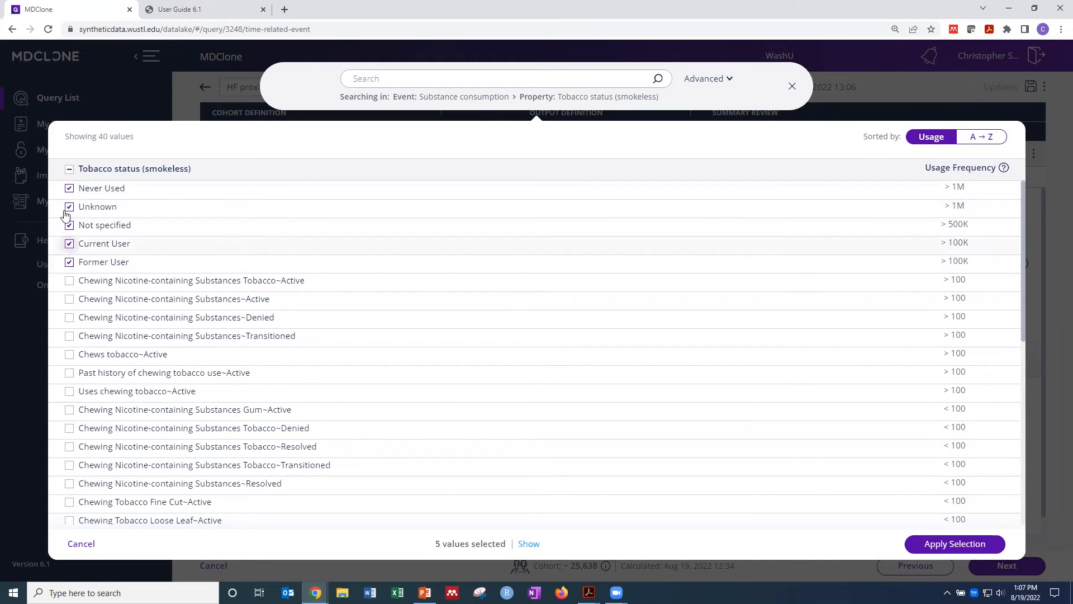
scroll(83, 335, "down", 6)
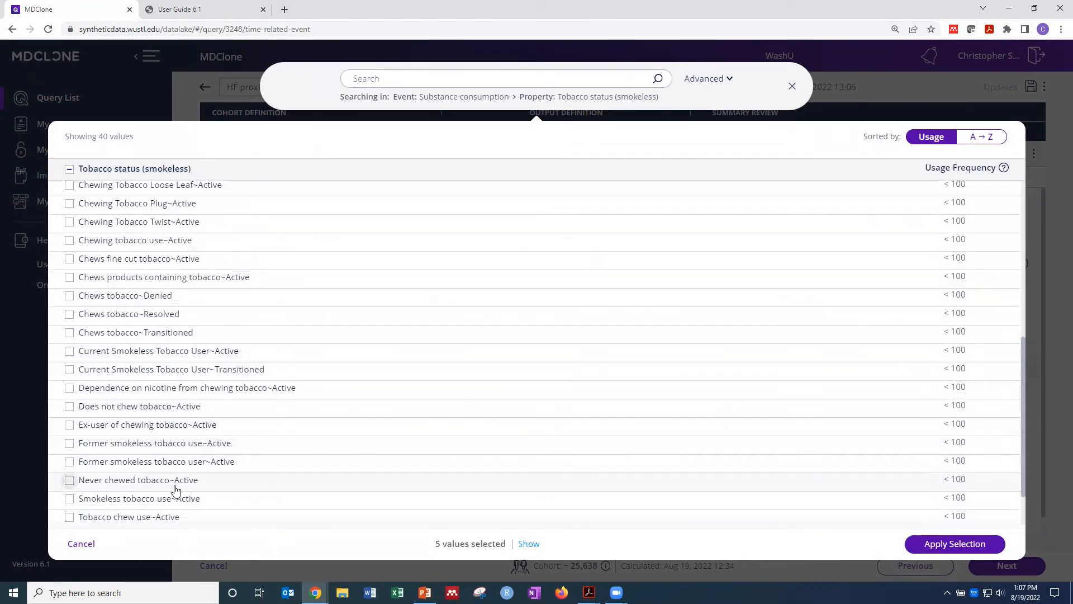
scroll(231, 505, "down", 1)
scroll(231, 505, "down", 1)
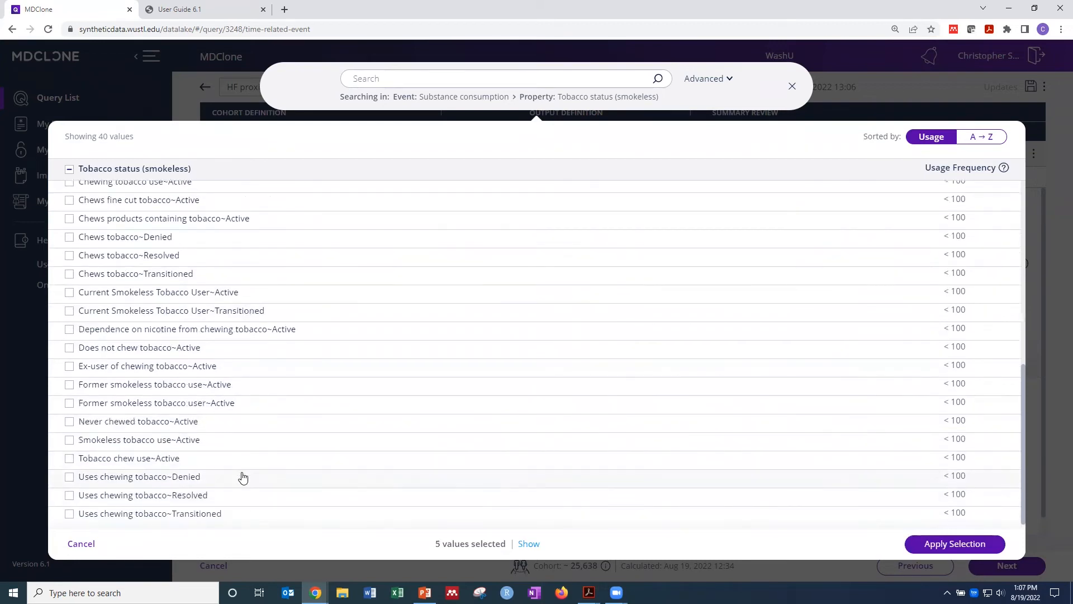
scroll(240, 475, "up", 10)
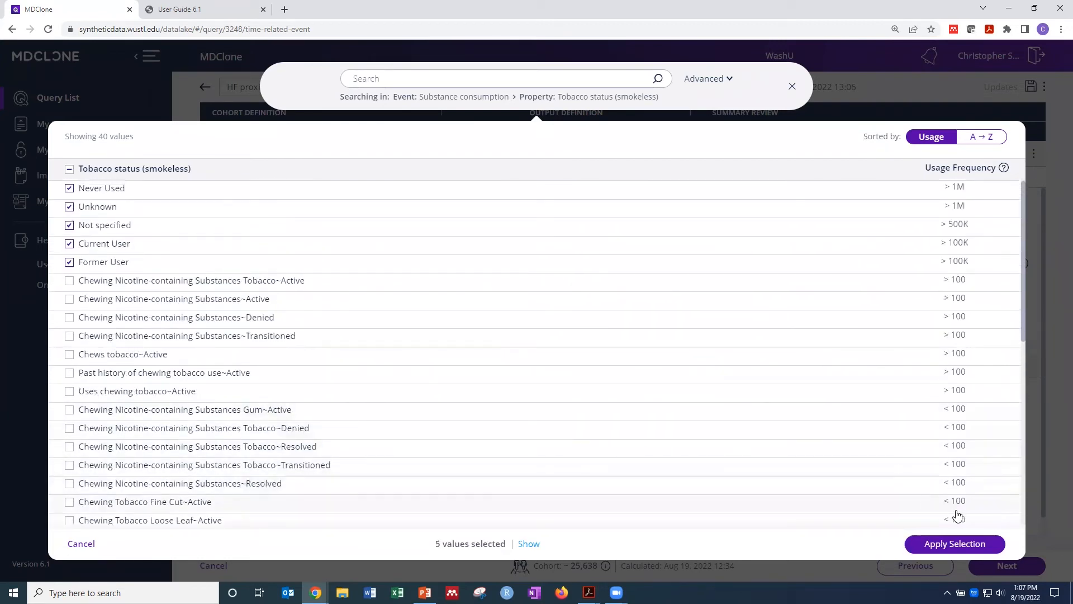
left_click(972, 547)
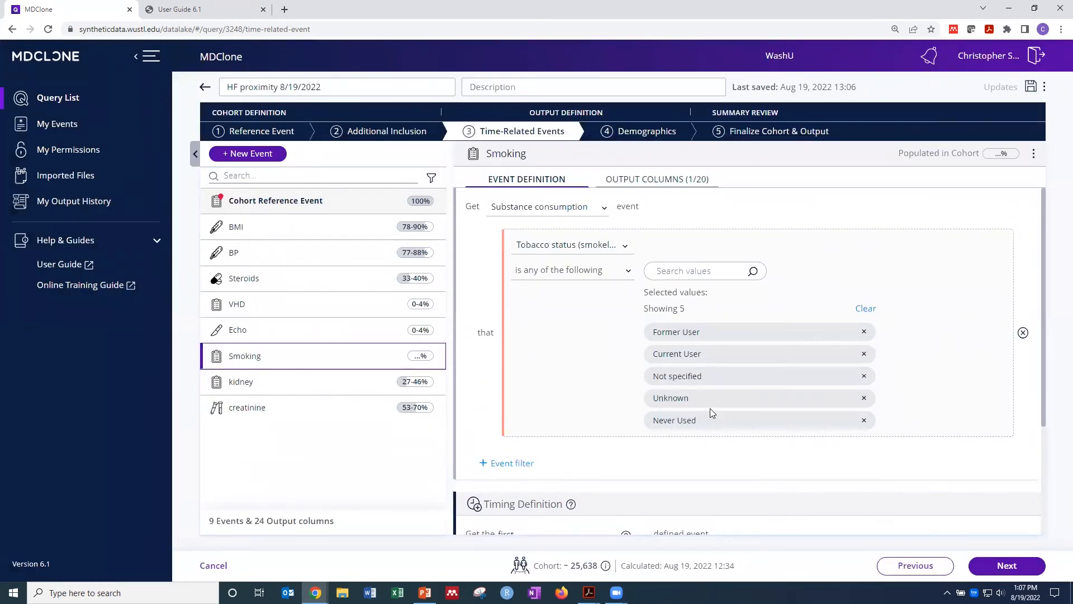
- Set Smoking's timing to 'ever (before, at, or after)' on a documentation-date slider
scroll(710, 408, "down", 3)
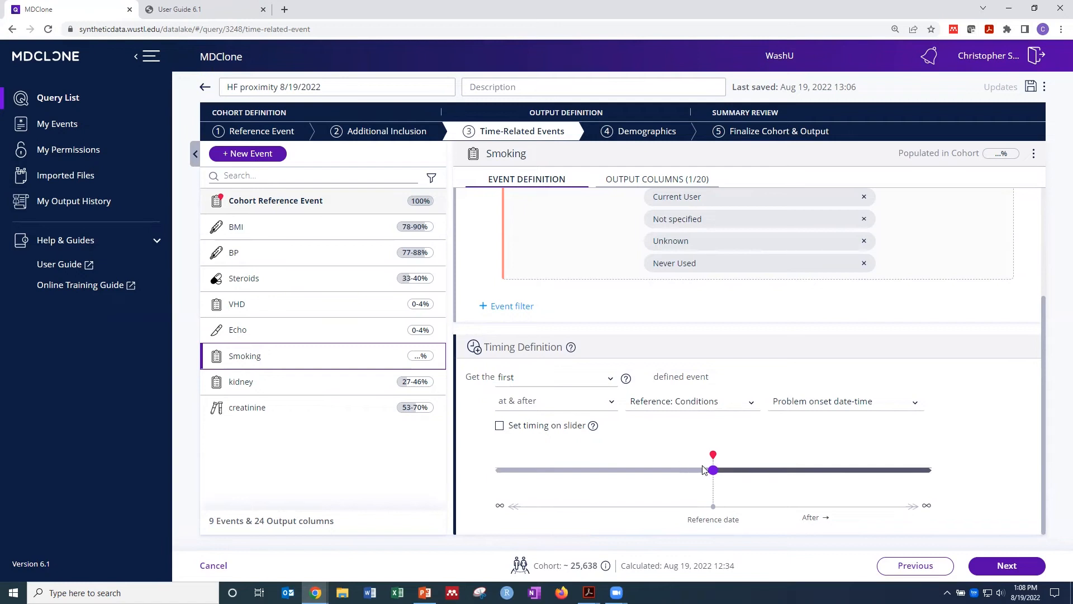
left_click(606, 403)
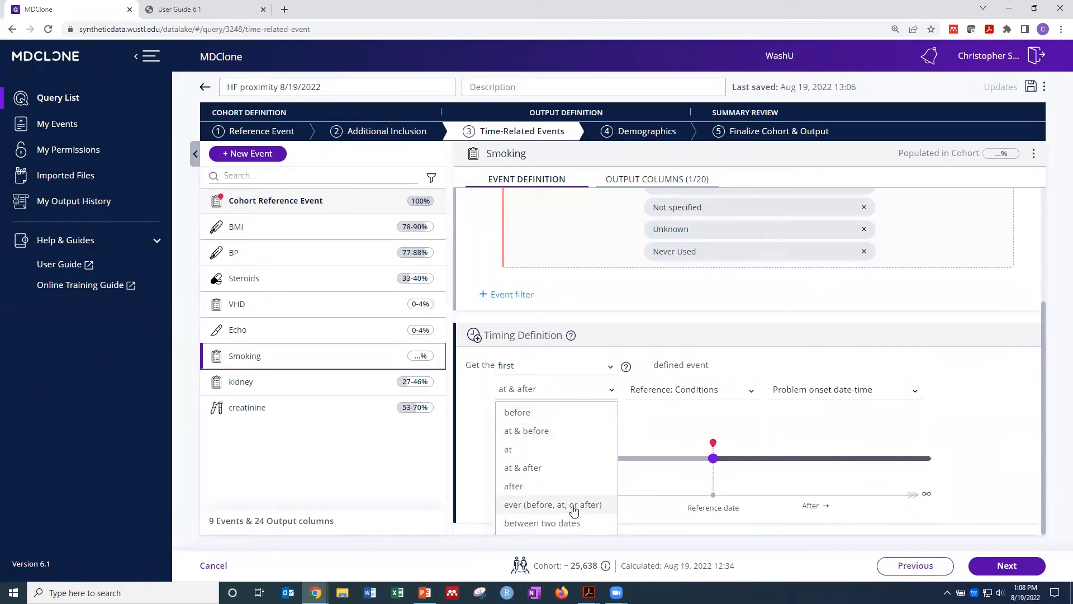
left_click(574, 506)
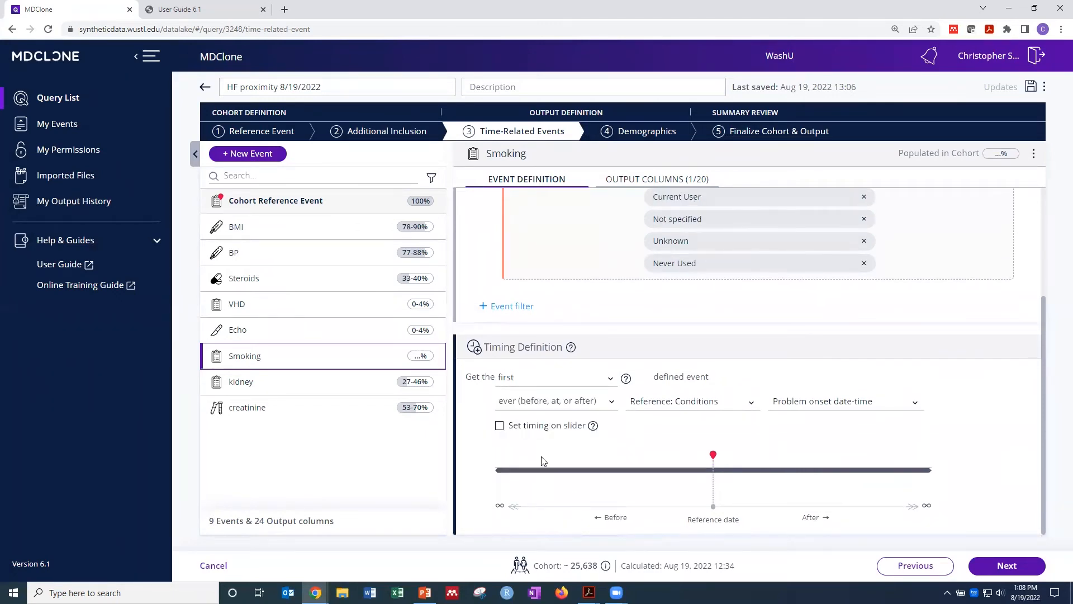
left_click(499, 426)
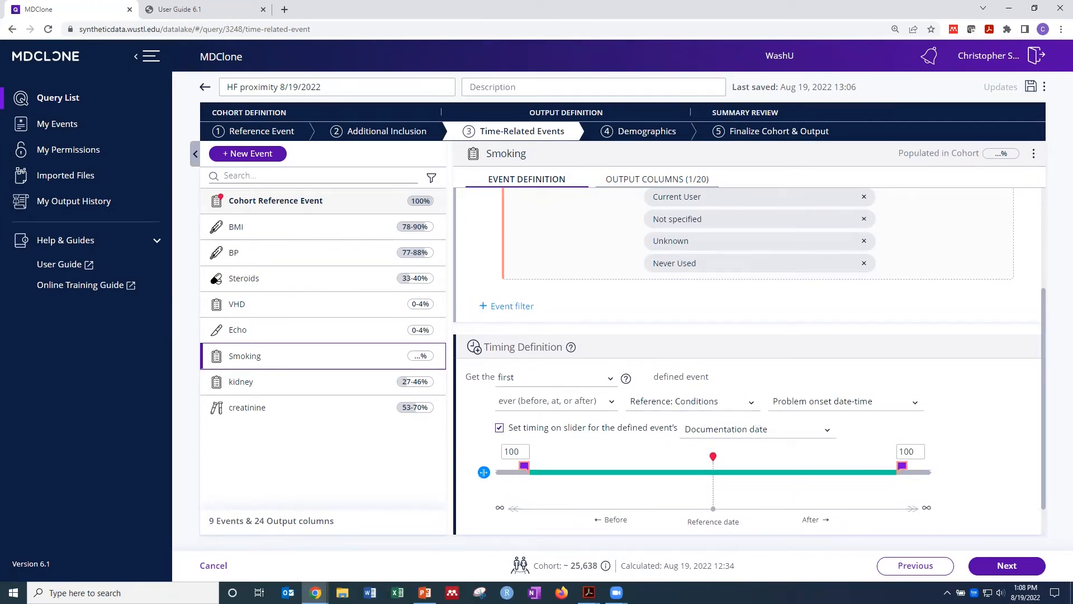
left_click(650, 179)
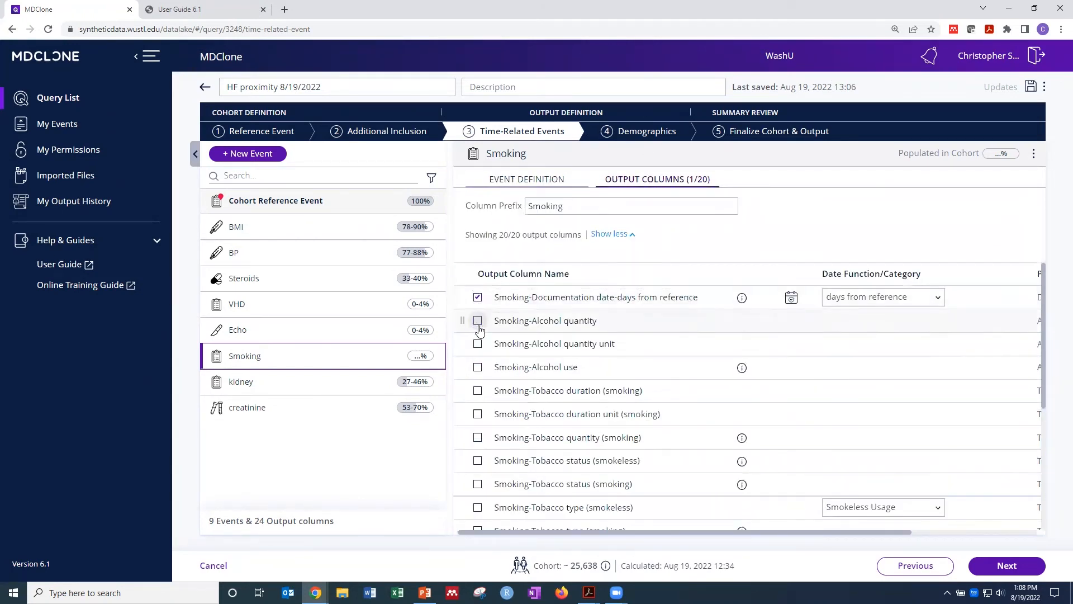
- Add Smoking-Age at event and Tobacco status (smoking) outputs, dropping Smoking's documentation date column
scroll(482, 352, "down", 4)
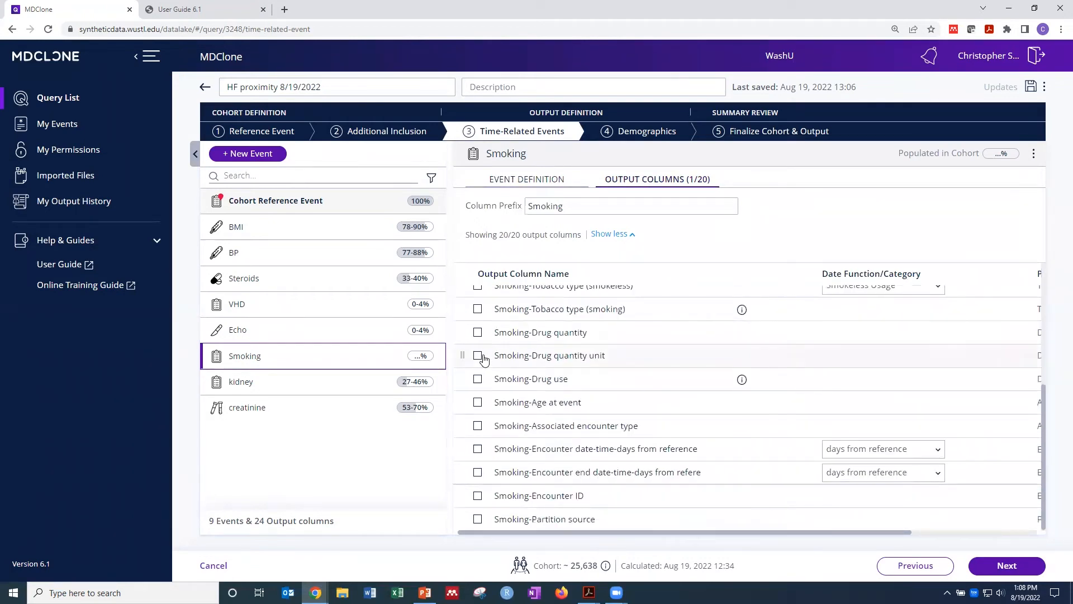
left_click(478, 402)
scroll(481, 325, "up", 1)
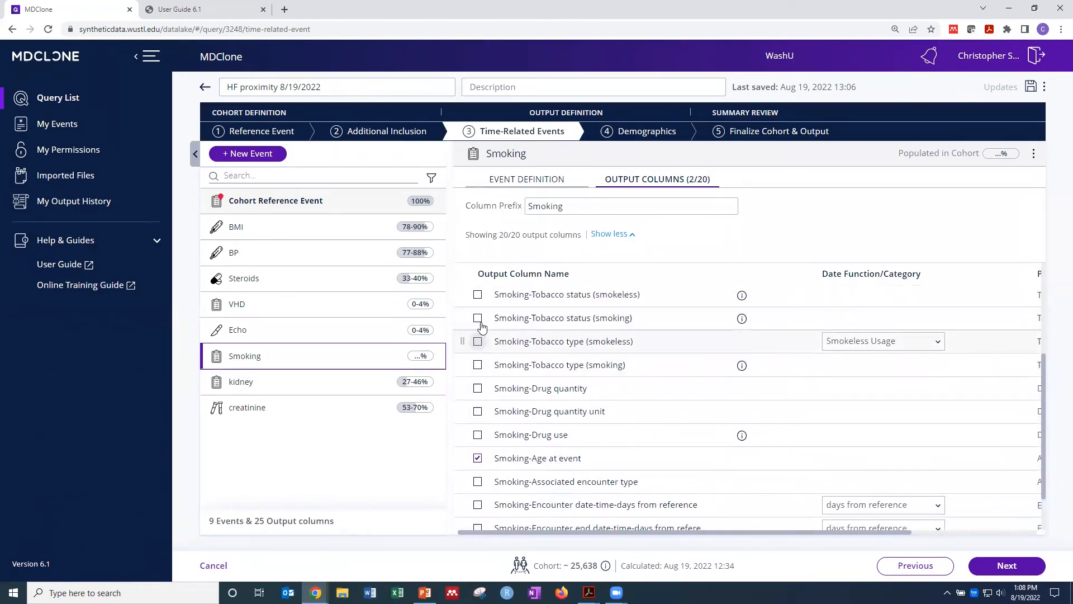
scroll(482, 322, "up", 2)
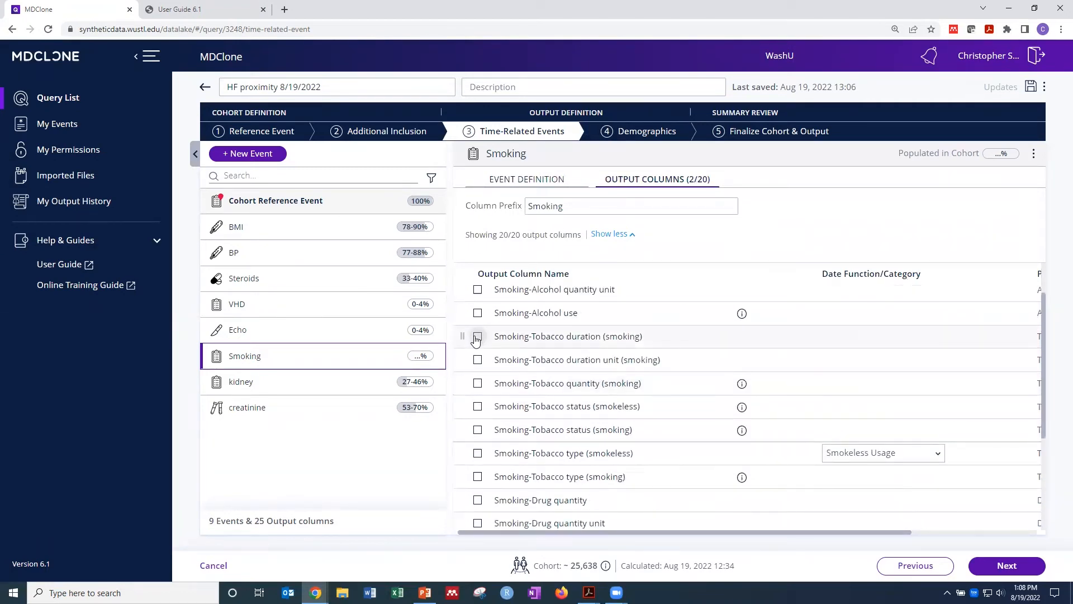
scroll(476, 340, "up", 1)
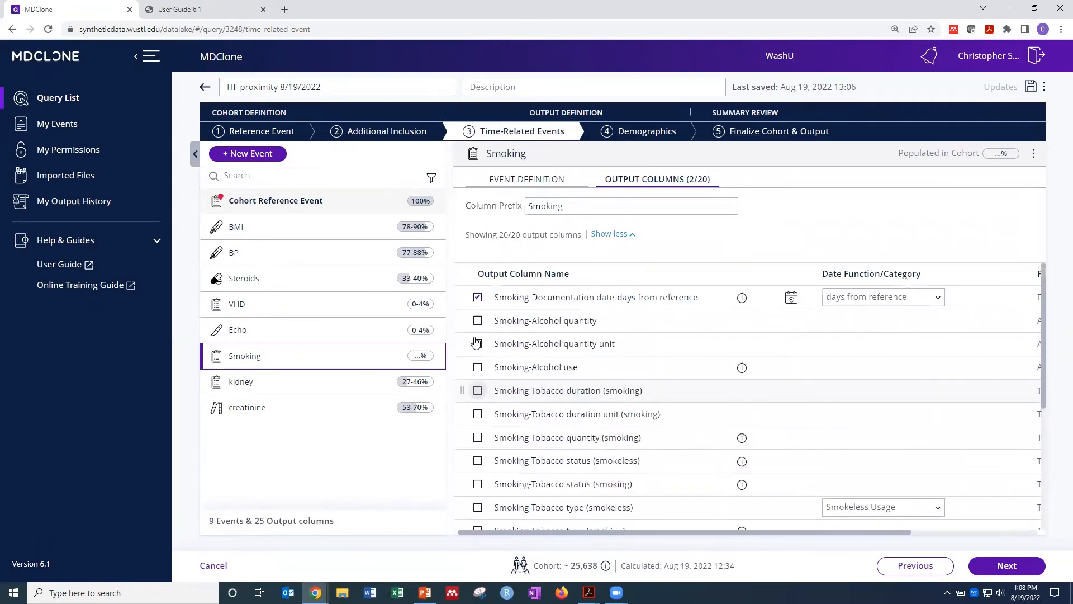
scroll(475, 342, "down", 1)
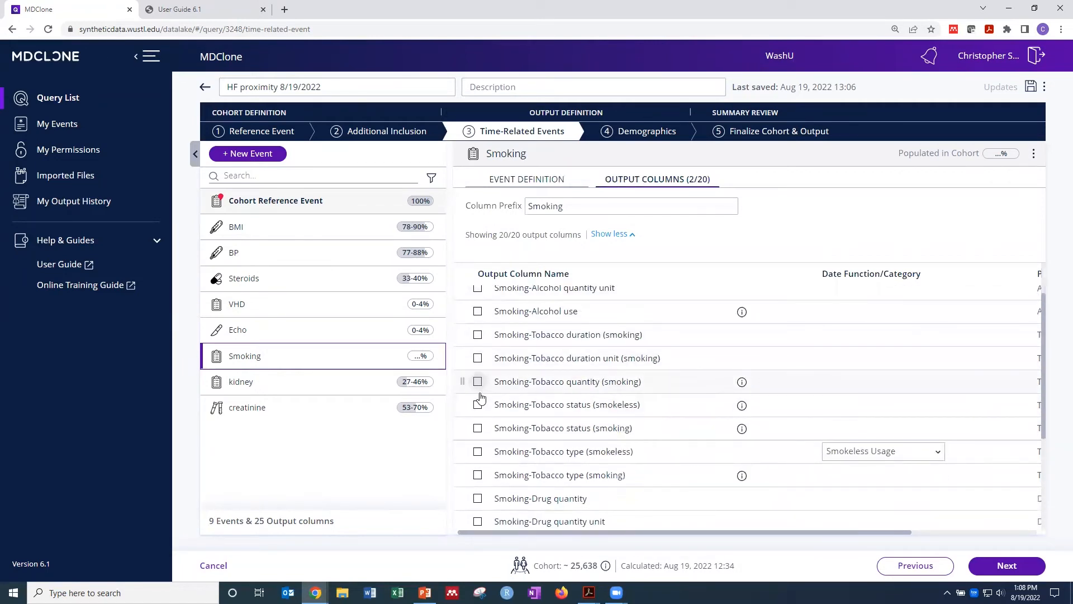
left_click(478, 428)
scroll(477, 429, "down", 3)
scroll(549, 414, "up", 4)
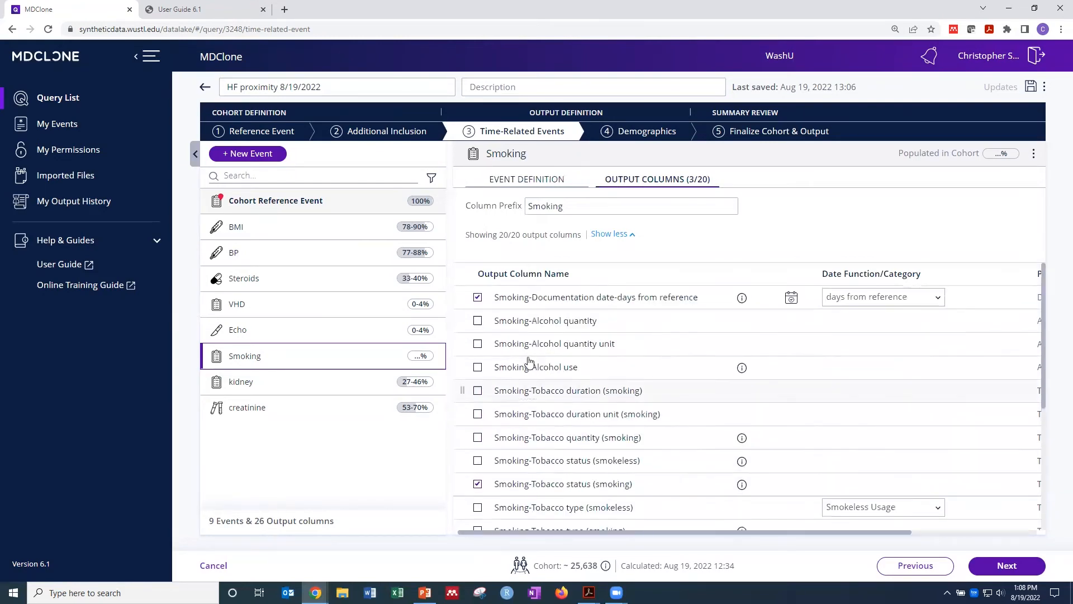
left_click(477, 299)
- Create event 'AF' from the Conditions/Condition value Atrial fibrillation
left_click(242, 154)
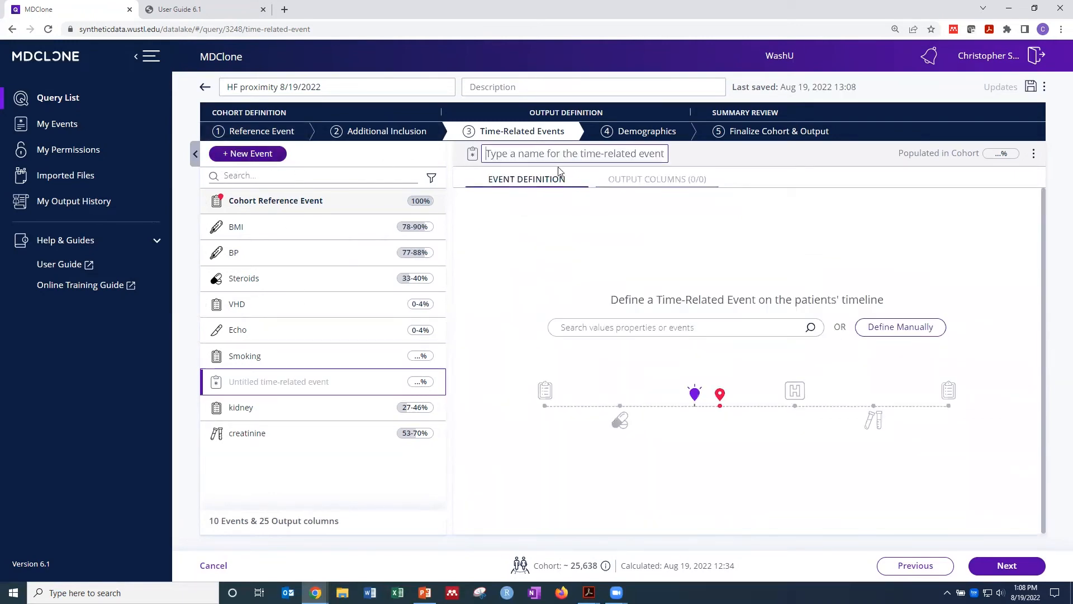
type("AF")
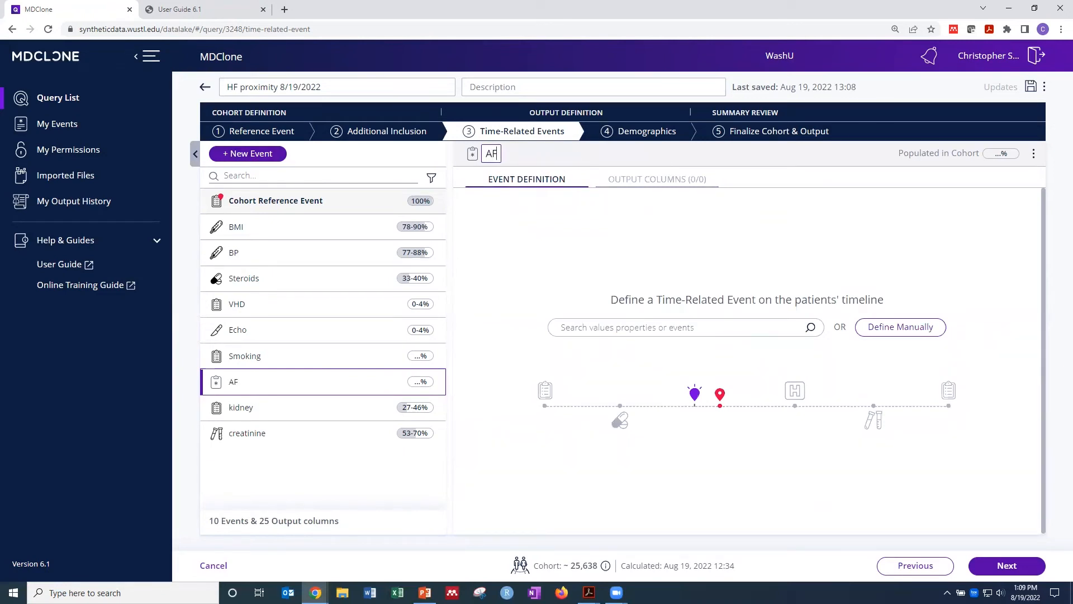
left_click(659, 324)
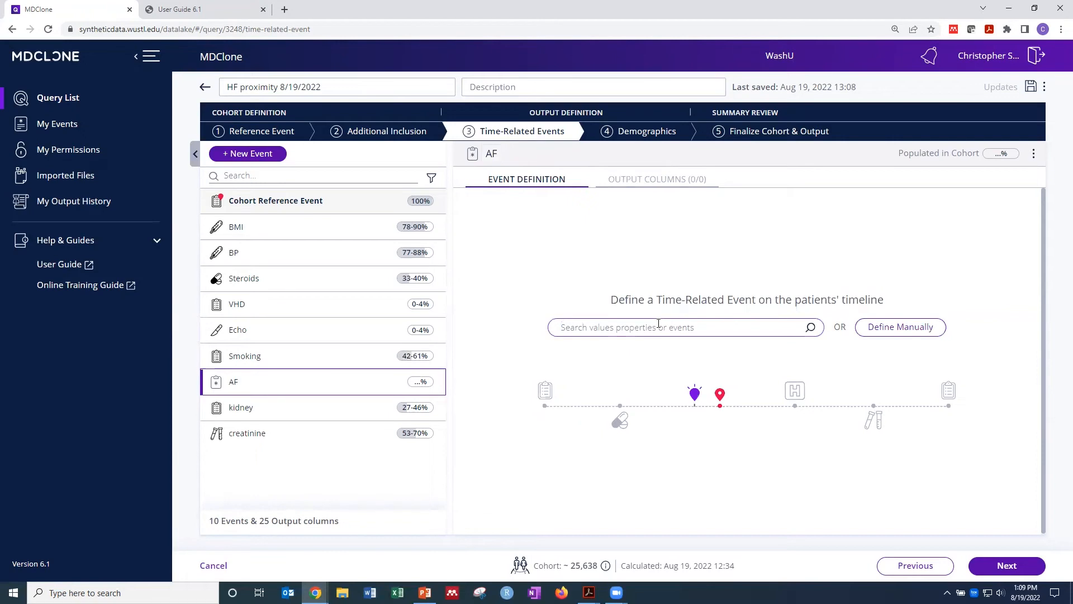
type("Atrial fi")
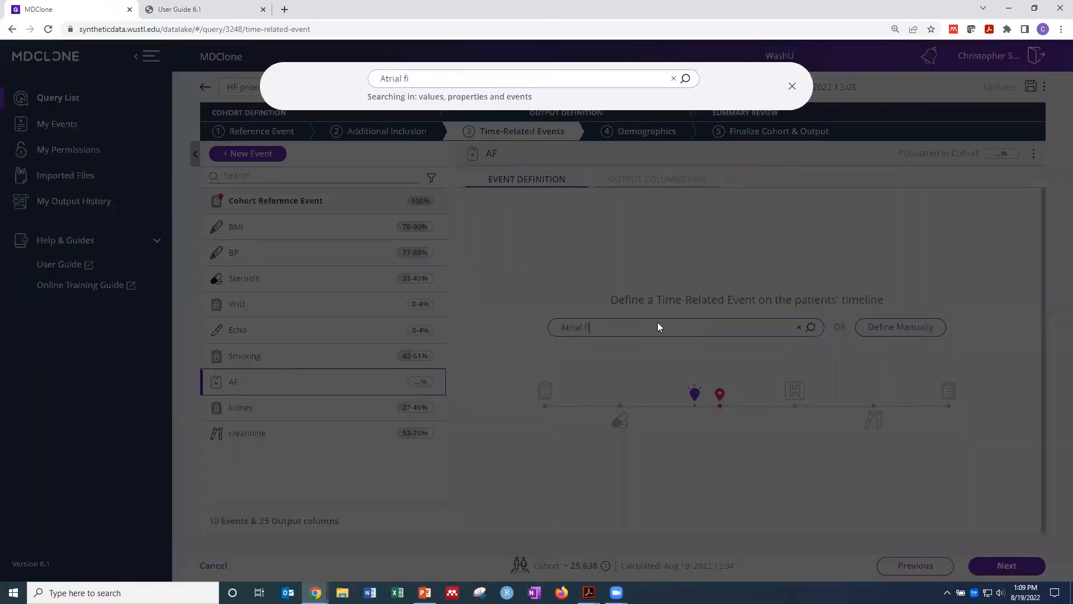
type("brillation")
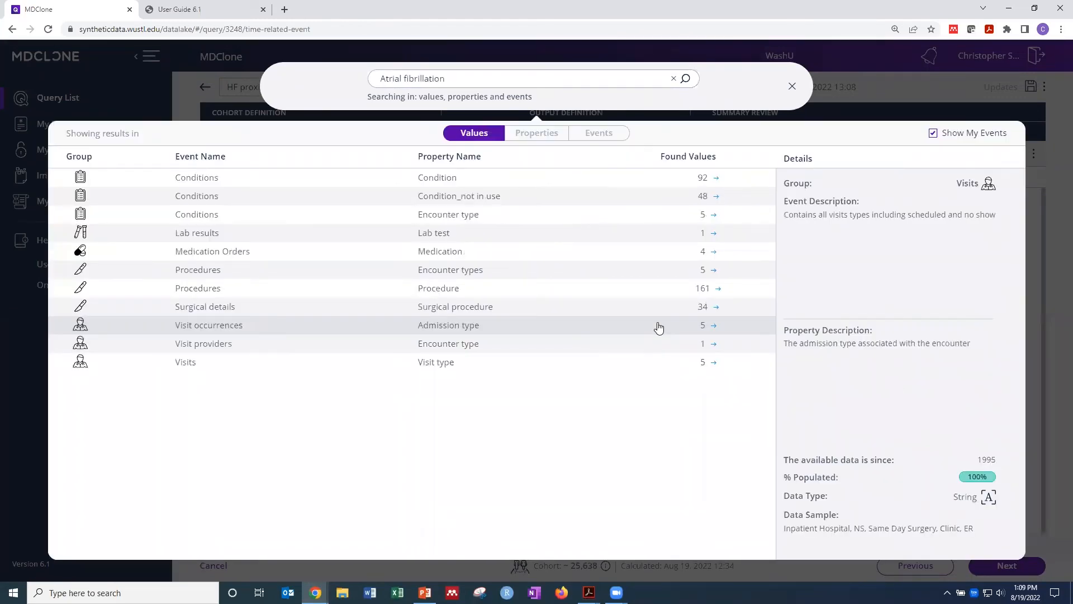
left_click(437, 178)
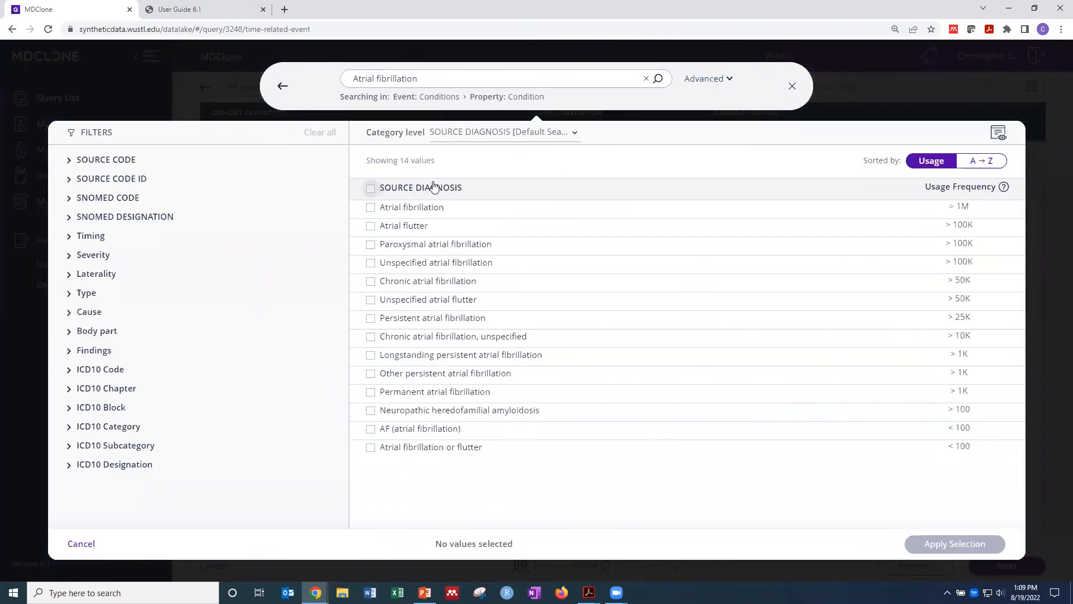
left_click(371, 209)
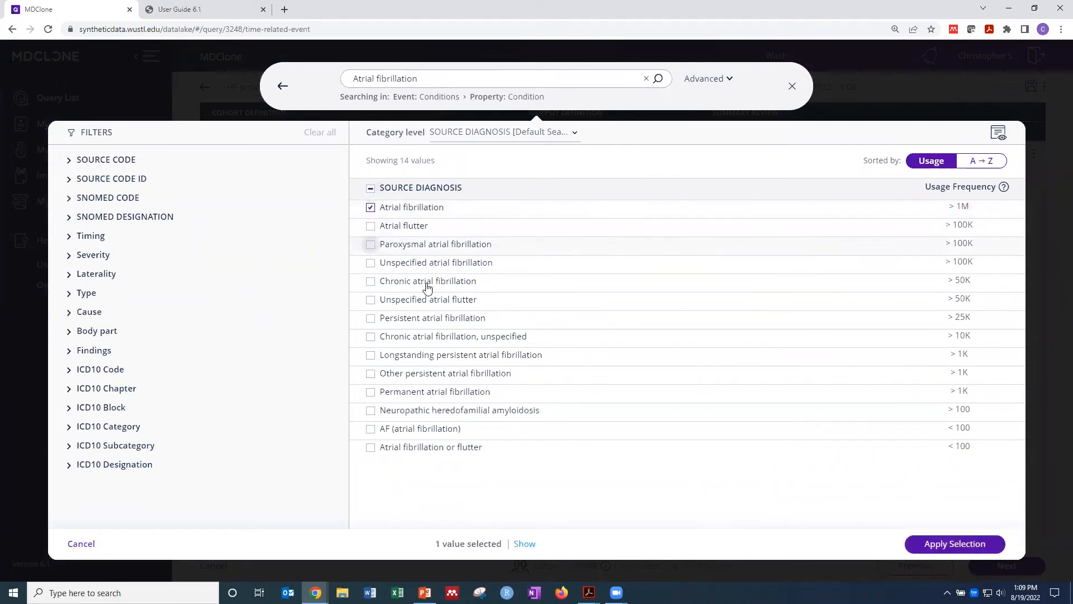
left_click(954, 544)
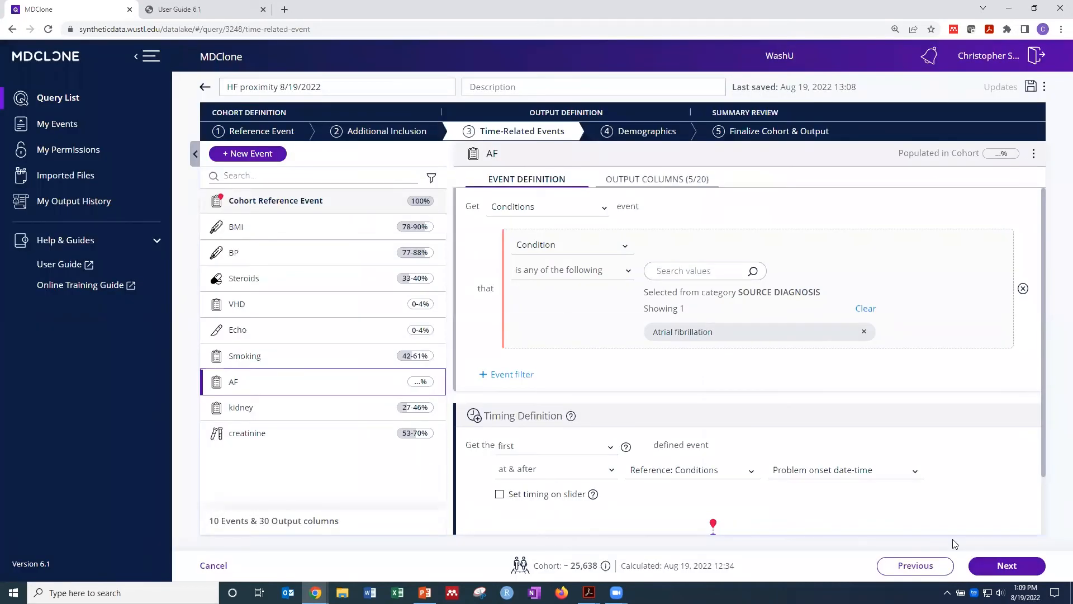
- Add AF-Age at event and remove AF's problem onset, encounter type, Condition_not in use and condition type outputs
left_click(662, 179)
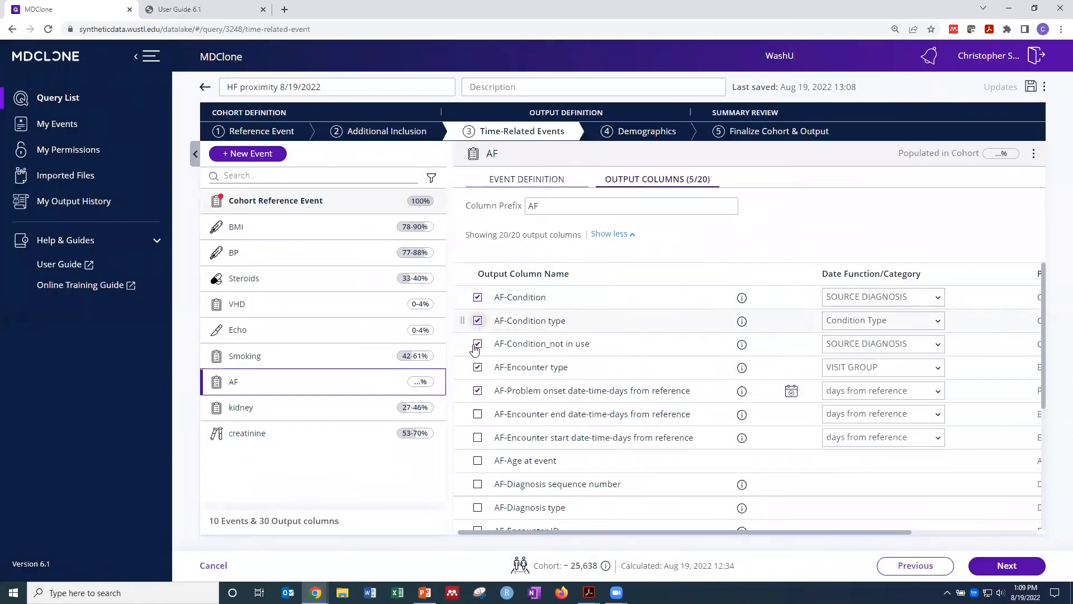
left_click(478, 460)
left_click(477, 391)
left_click(478, 367)
left_click(477, 344)
left_click(477, 321)
left_click(635, 135)
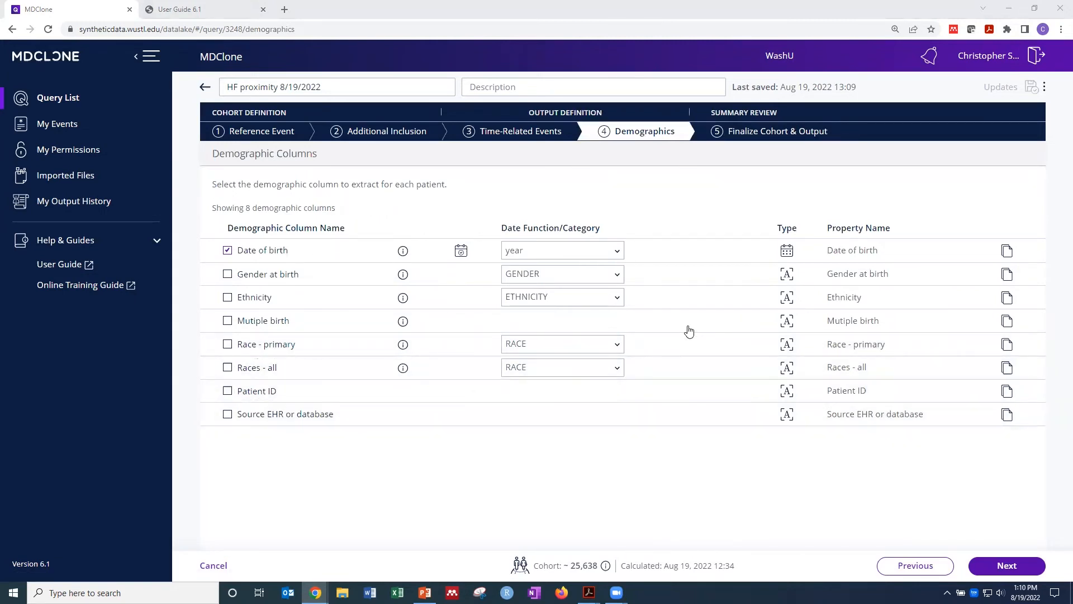
- Include Gender at birth among the demographic columns, then go to Finalize Cohort & Output
left_click(227, 275)
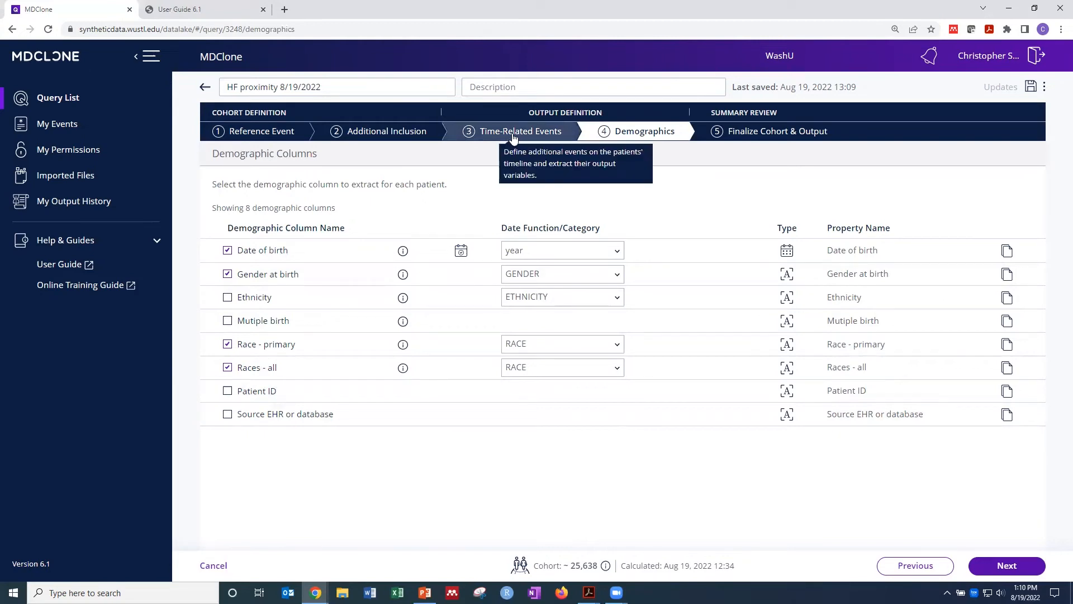
left_click(754, 137)
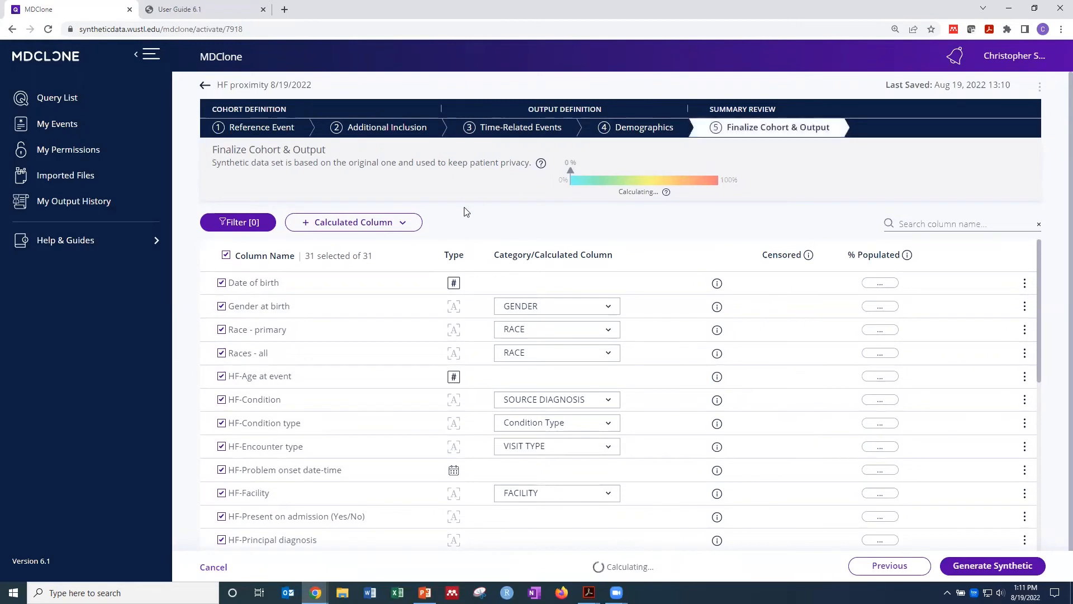
- Exclude Date of birth from the final column list, leaving HF-Condition's category unchanged
scroll(460, 218, "down", 1)
scroll(433, 268, "down", 2)
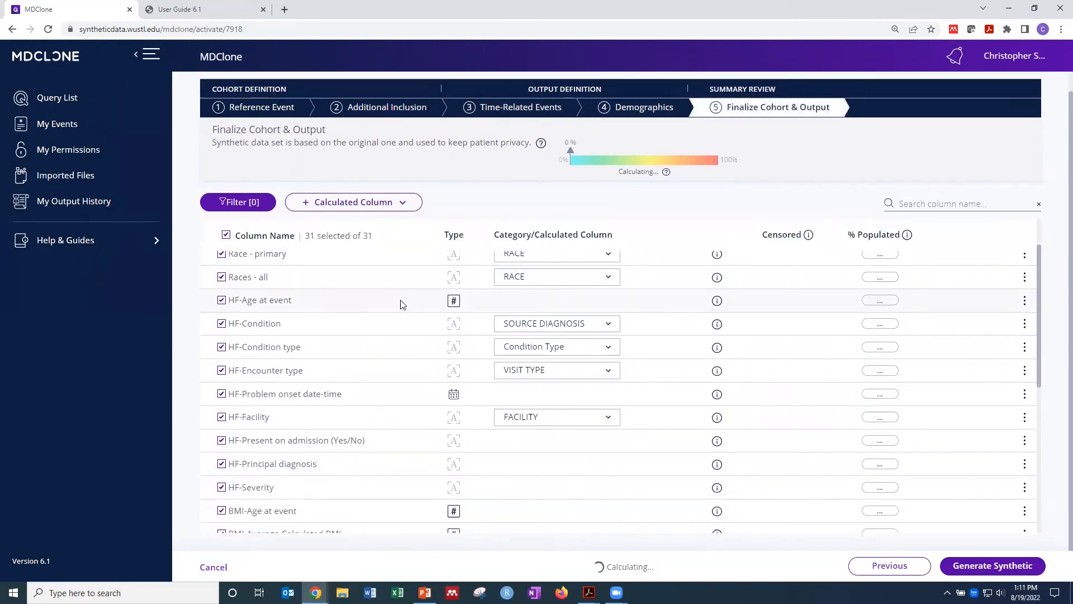
scroll(300, 333, "up", 2)
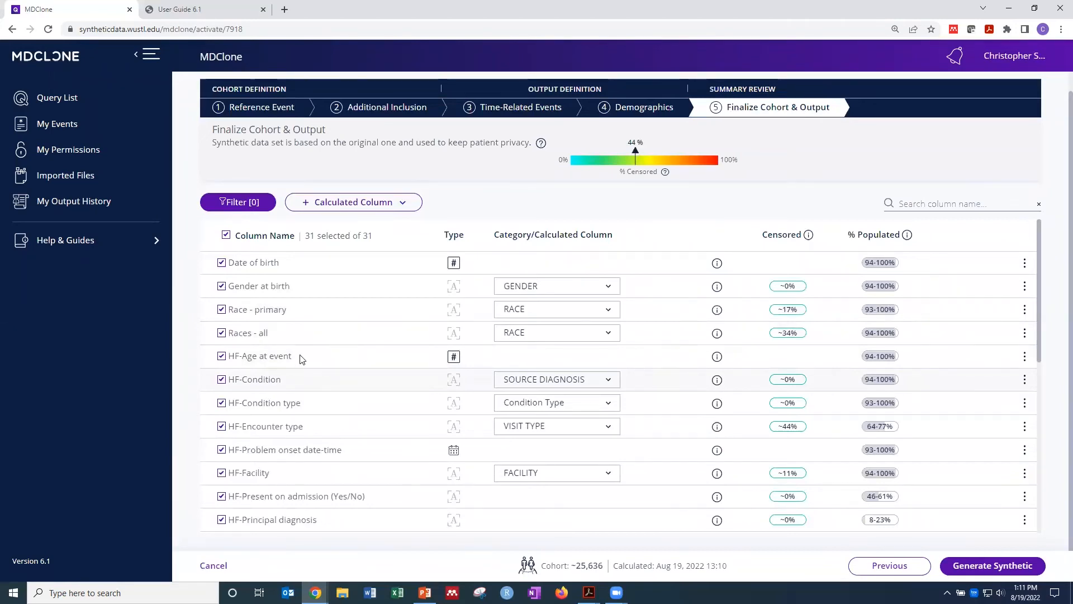
left_click(221, 264)
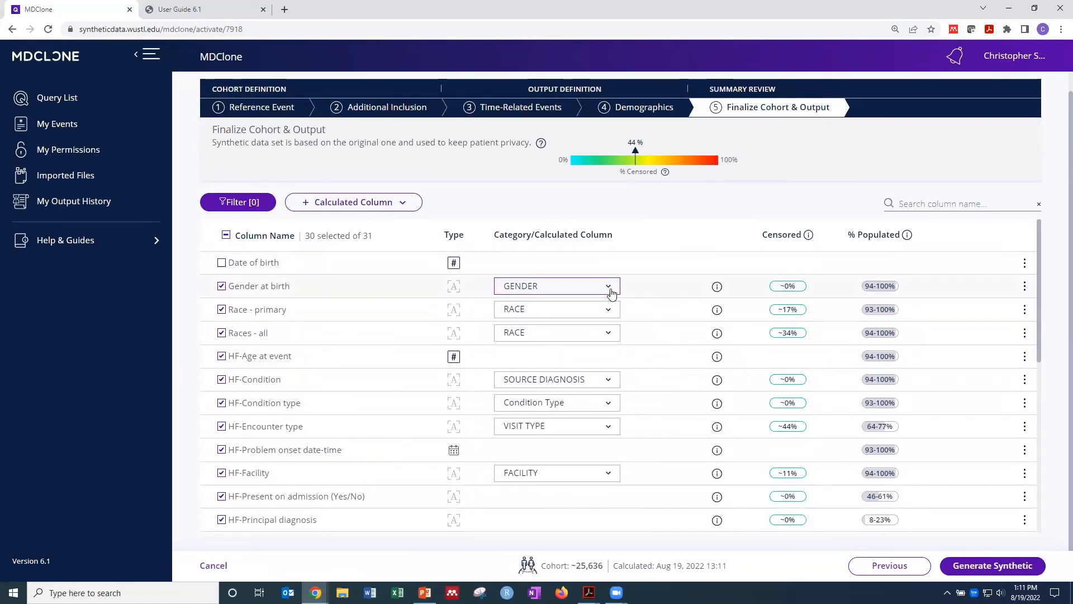
left_click(609, 381)
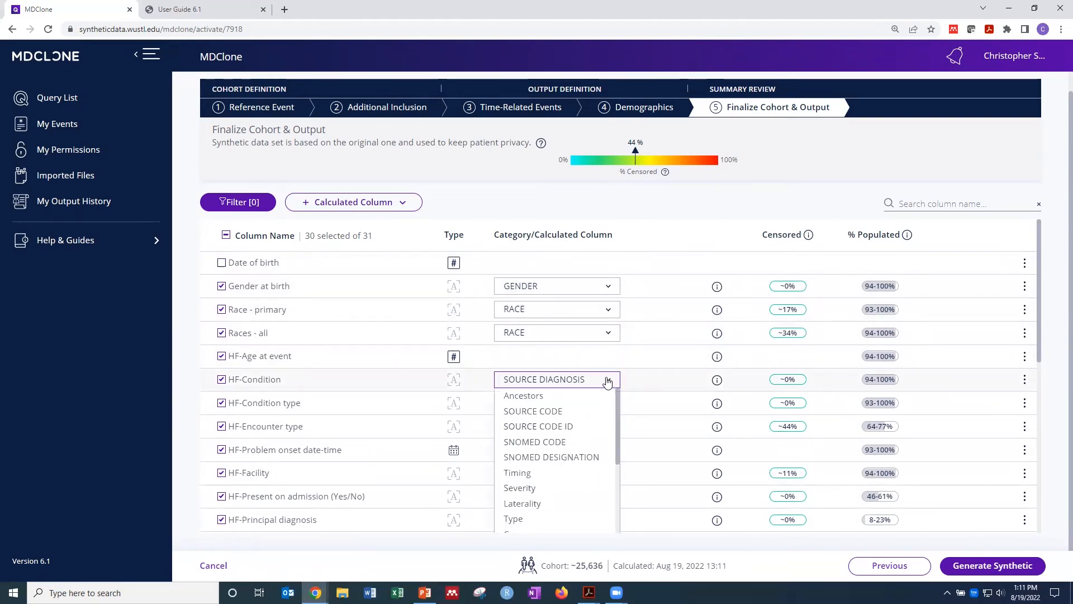
left_click(609, 381)
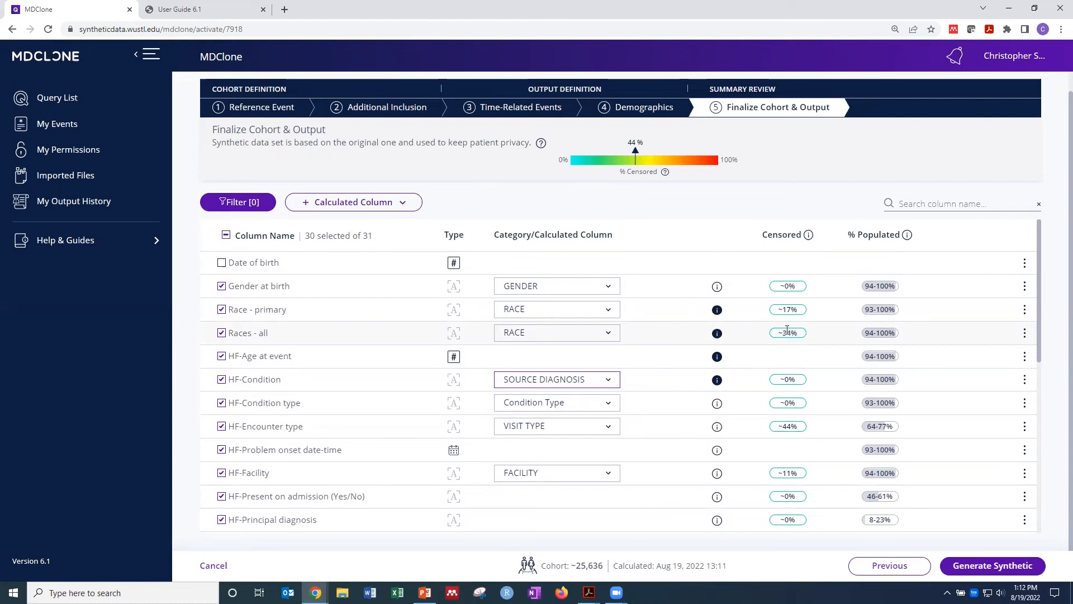
- Review the 30 selected columns and generate the synthetic file 'HF proximity 8/19/2022'
scroll(766, 333, "down", 3)
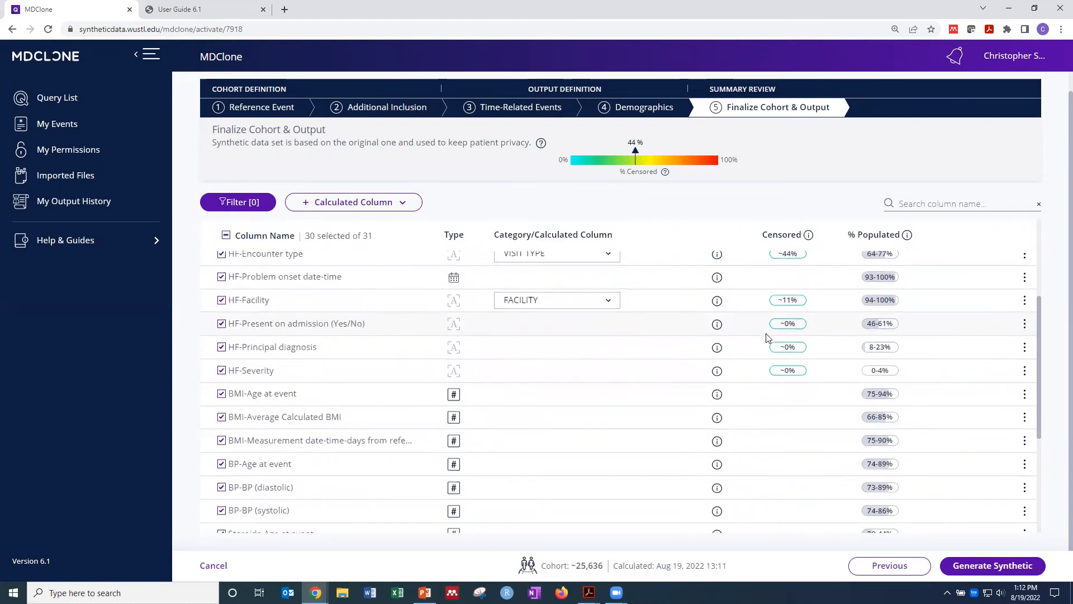
scroll(766, 337, "down", 5)
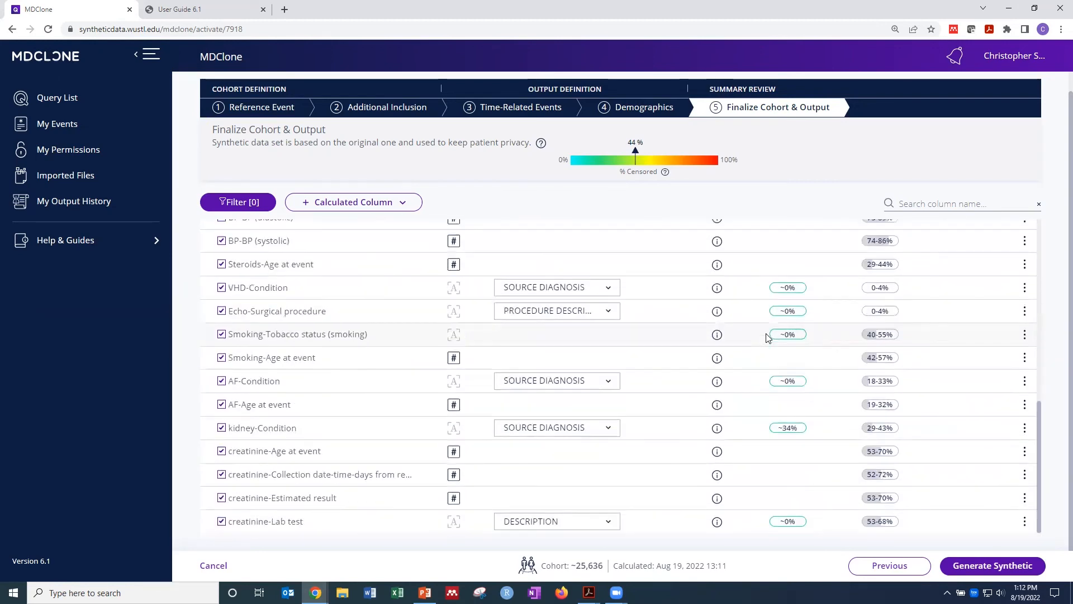
scroll(785, 365, "up", 3)
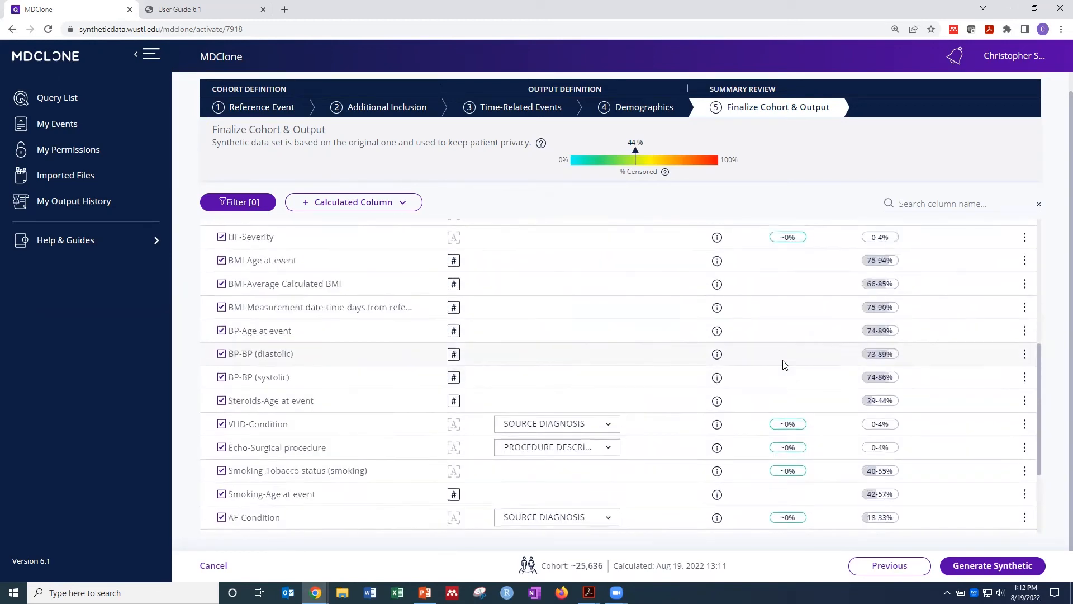
scroll(785, 365, "up", 5)
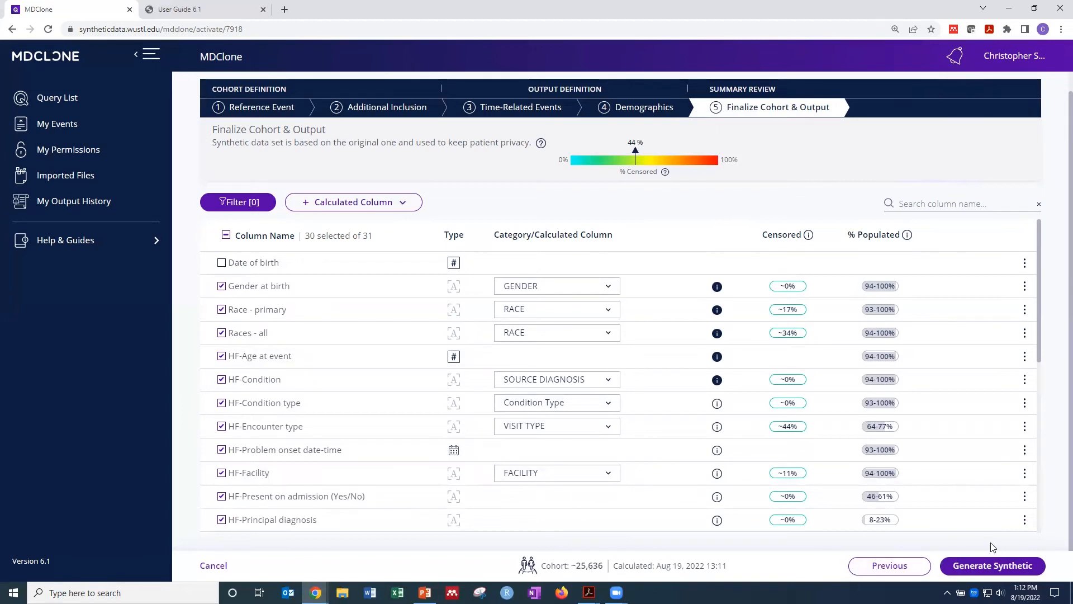
left_click(991, 573)
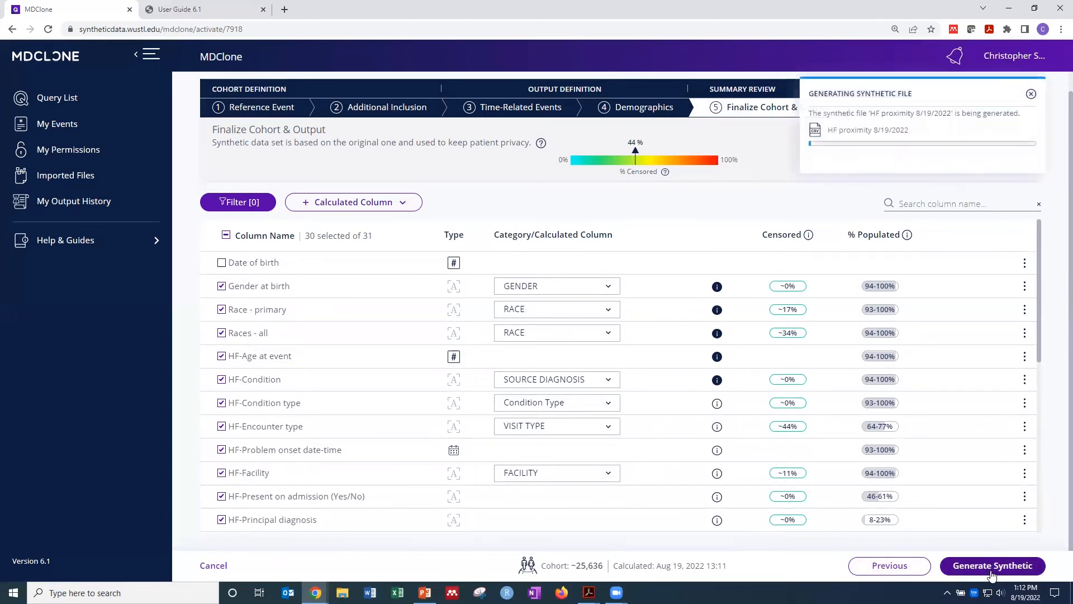
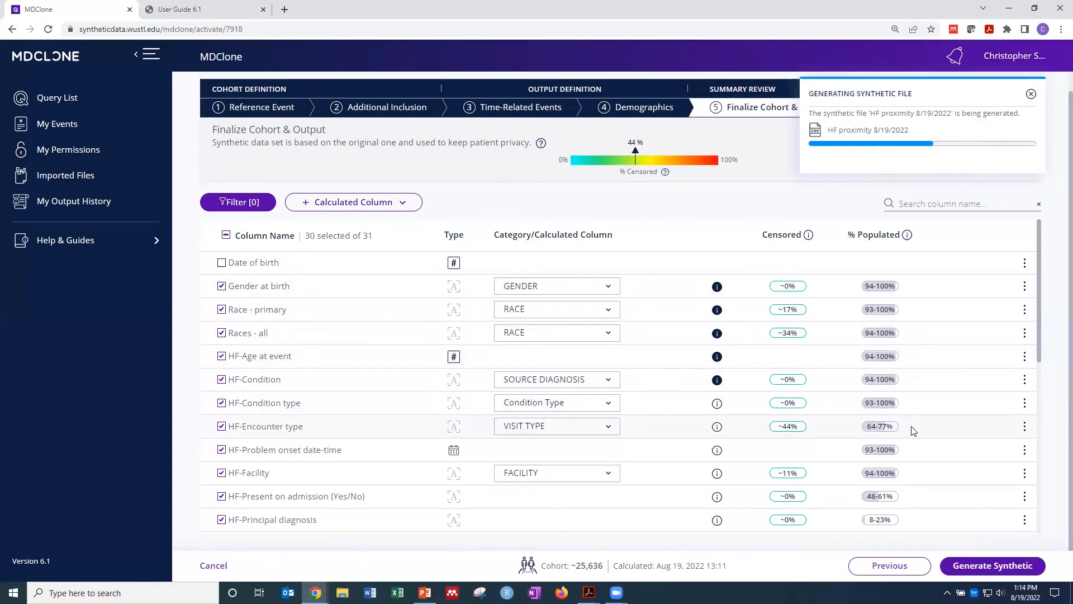
- Scroll through the Finalize Cohort & Output column list while 'HF proximity 8/19/2022' finishes generating
scroll(912, 455, "down", 2)
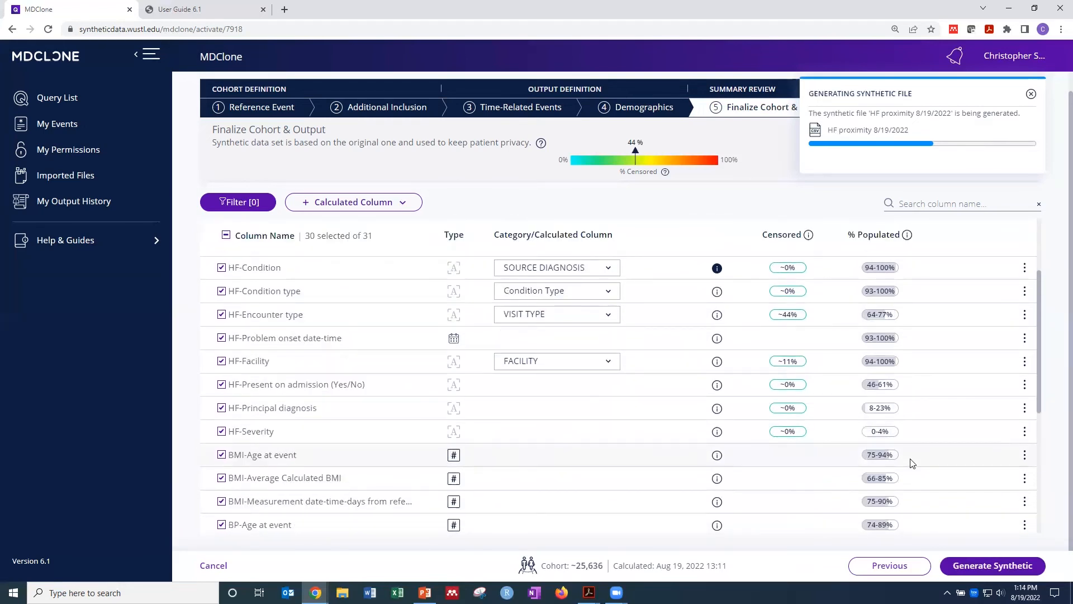
scroll(912, 463, "down", 1)
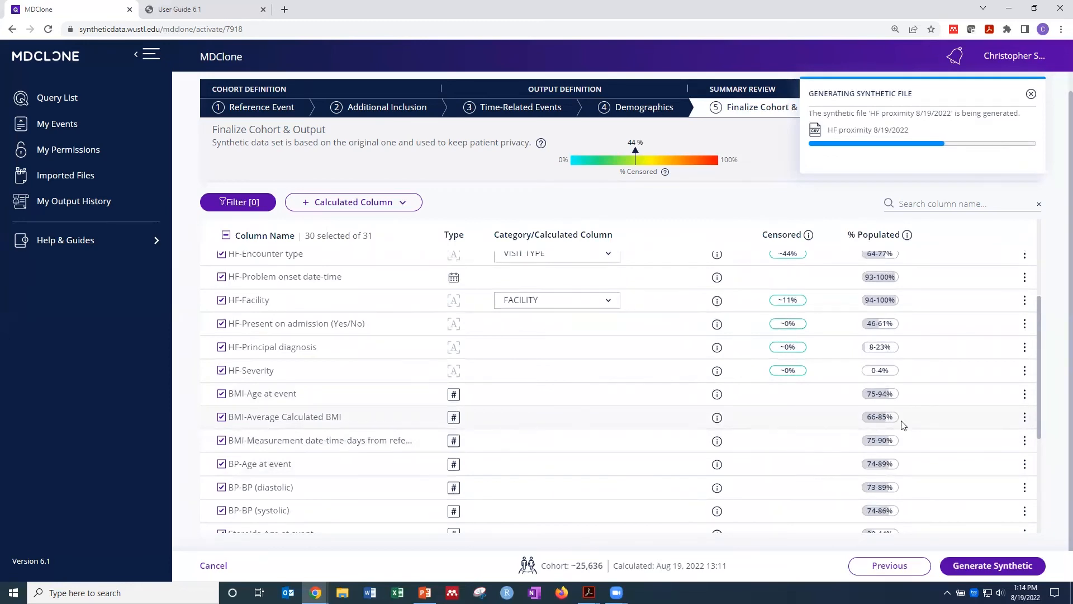
scroll(894, 431, "down", 1)
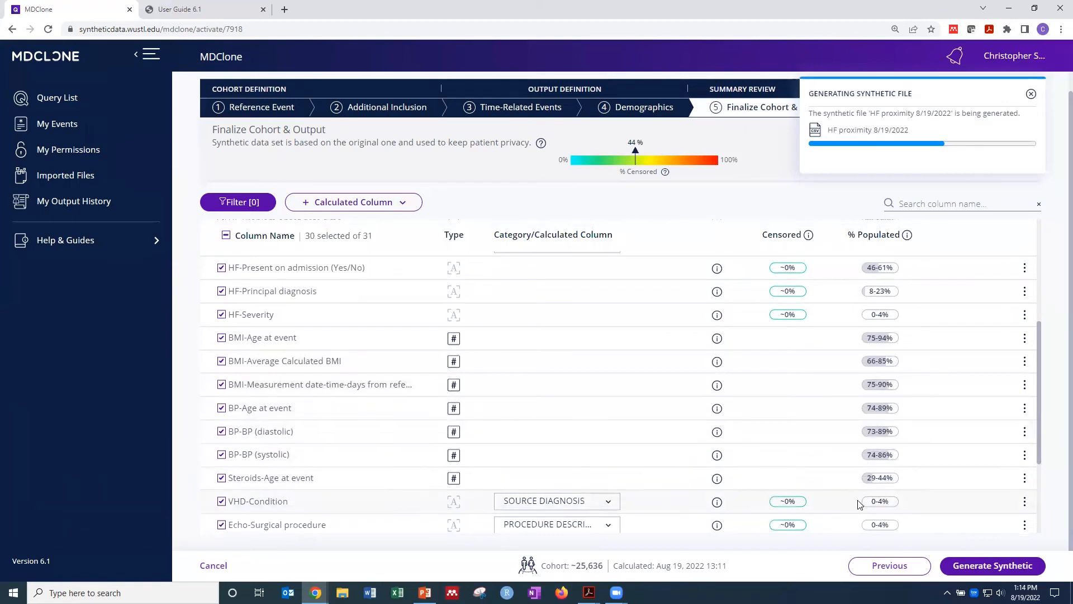
scroll(870, 508, "down", 1)
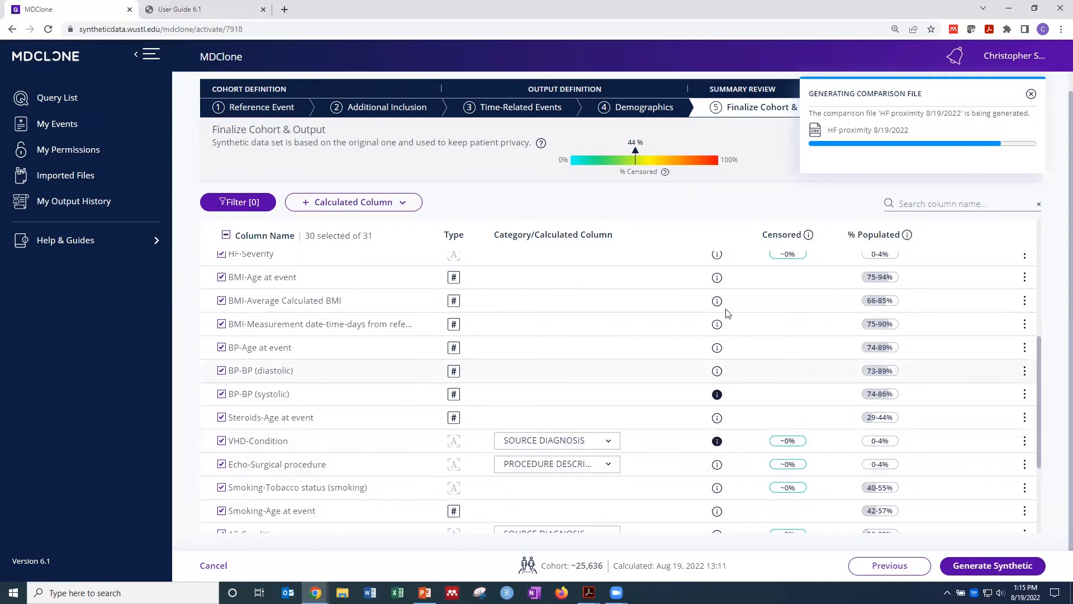
- Download the synthetic data CSV from the success notification and open it from Chrome's download bar
left_click(401, 205)
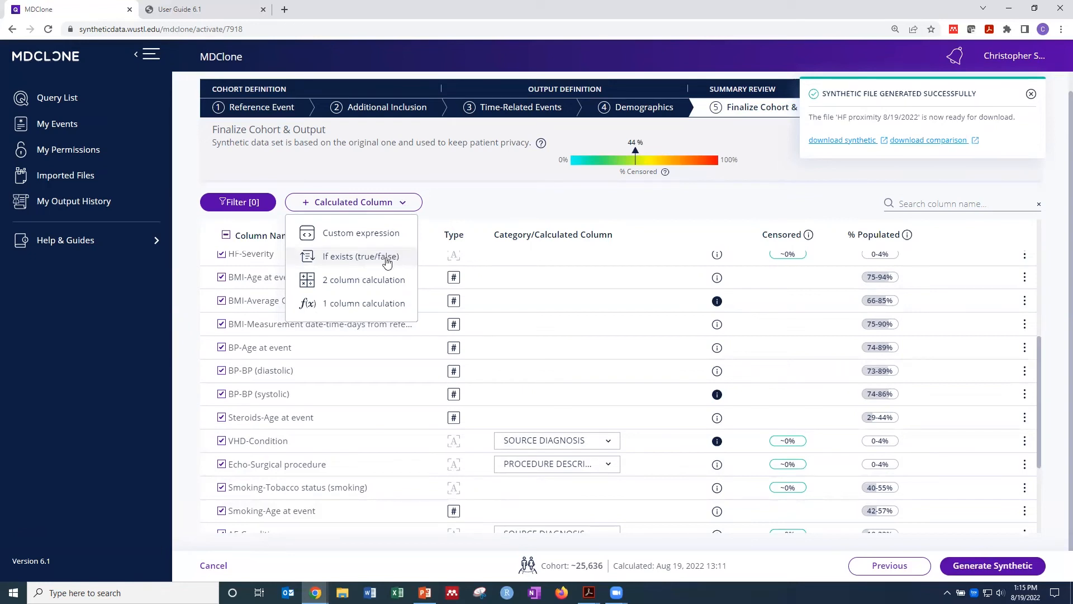
left_click(772, 179)
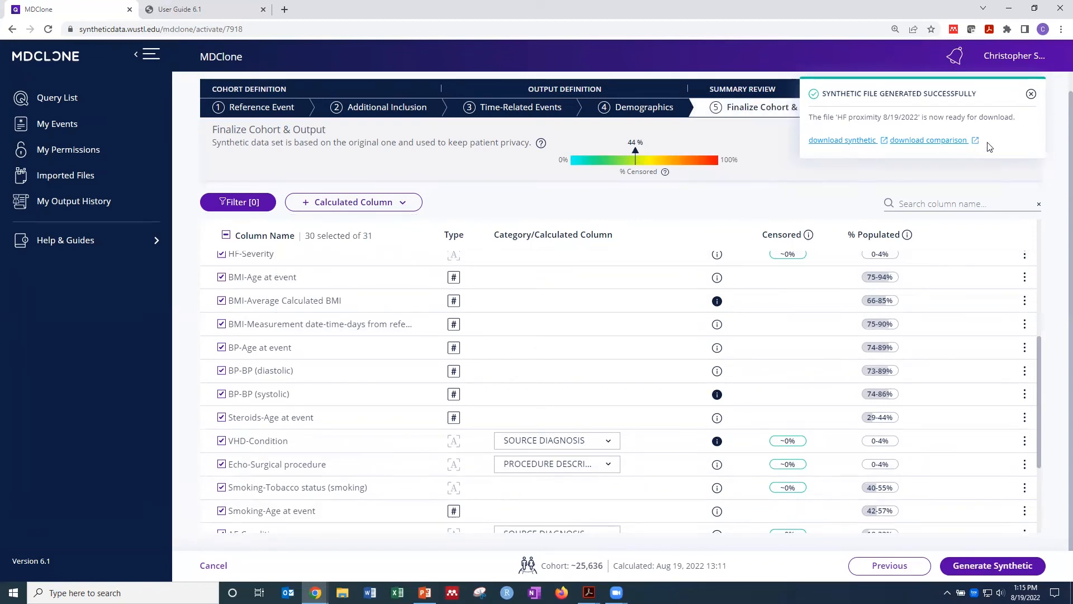
left_click(848, 141)
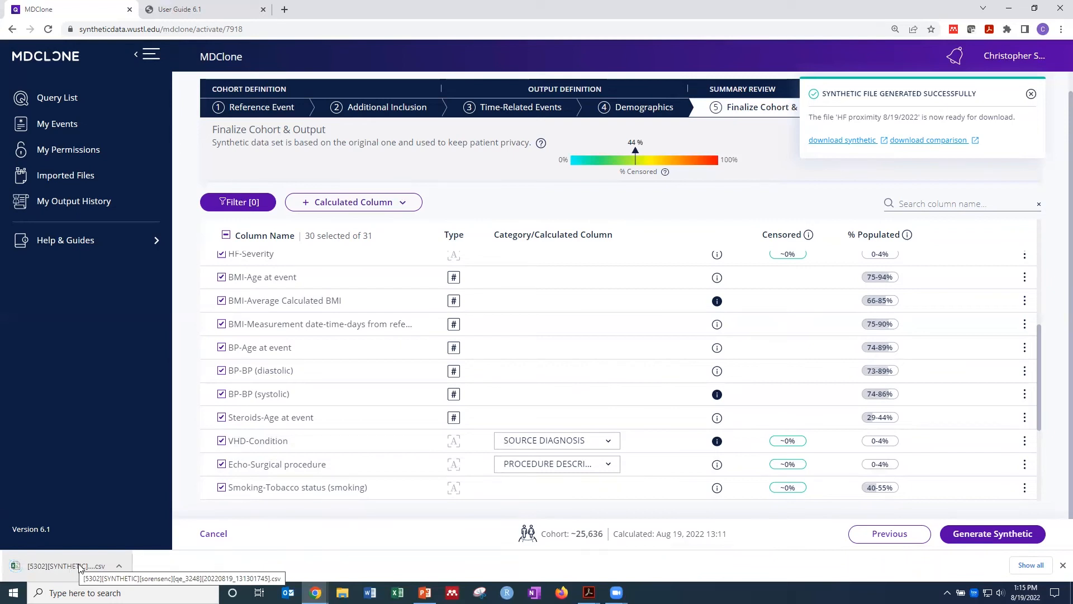
left_click(80, 566)
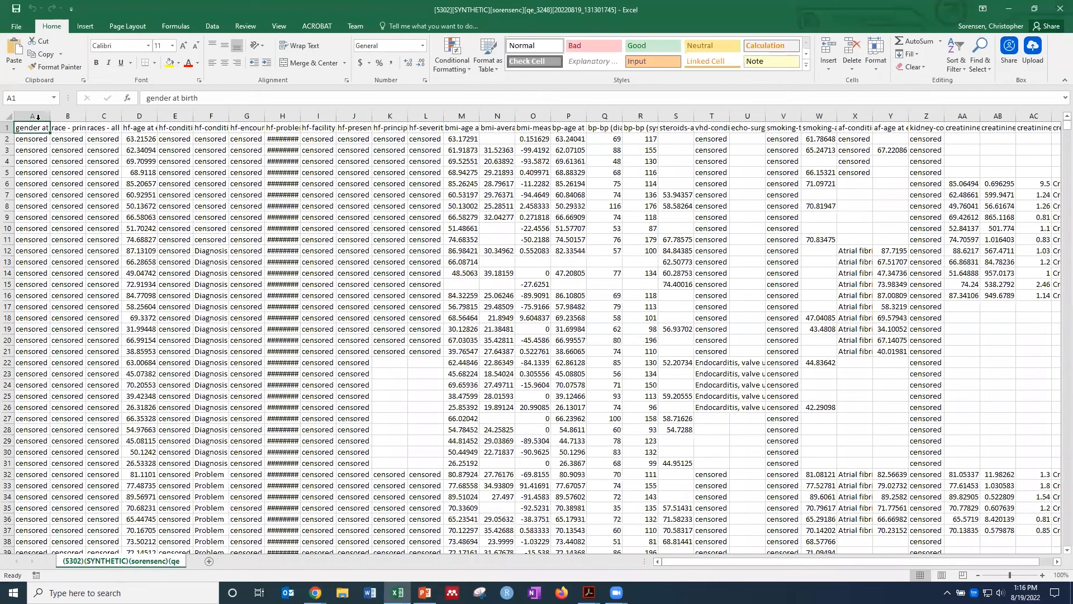
- Autofit columns A and B so the gender at birth and race - primary headers show fully
double_click(48, 116)
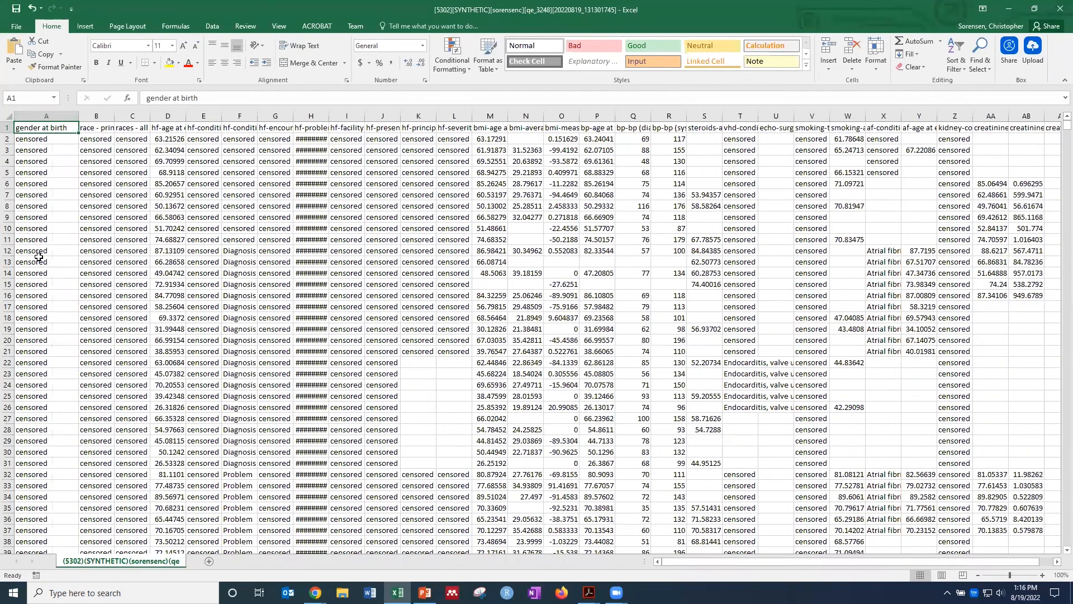
mouse_move(315, 593)
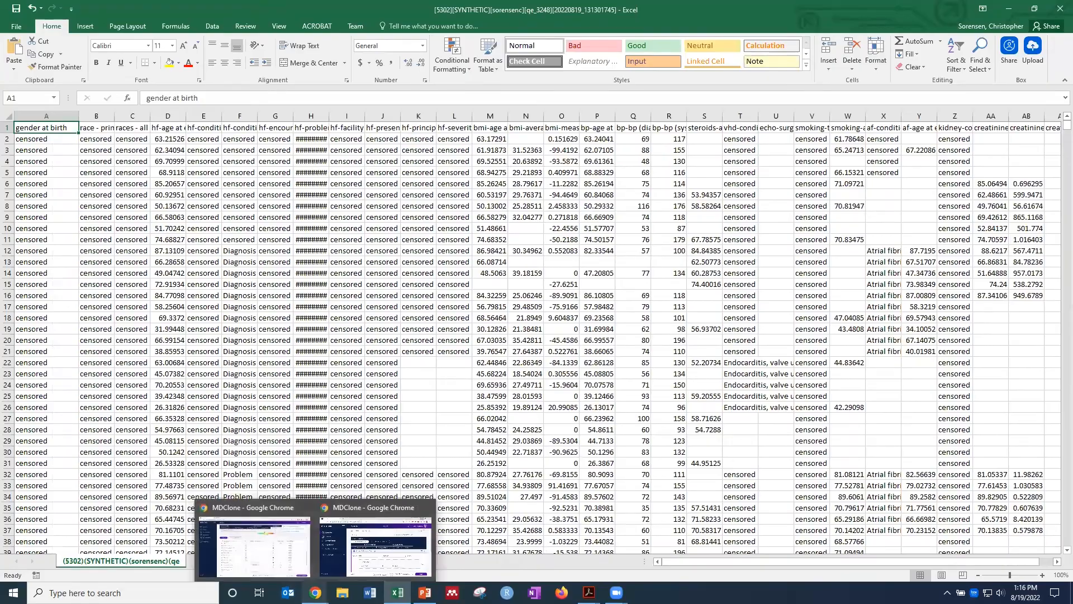
left_click(281, 558)
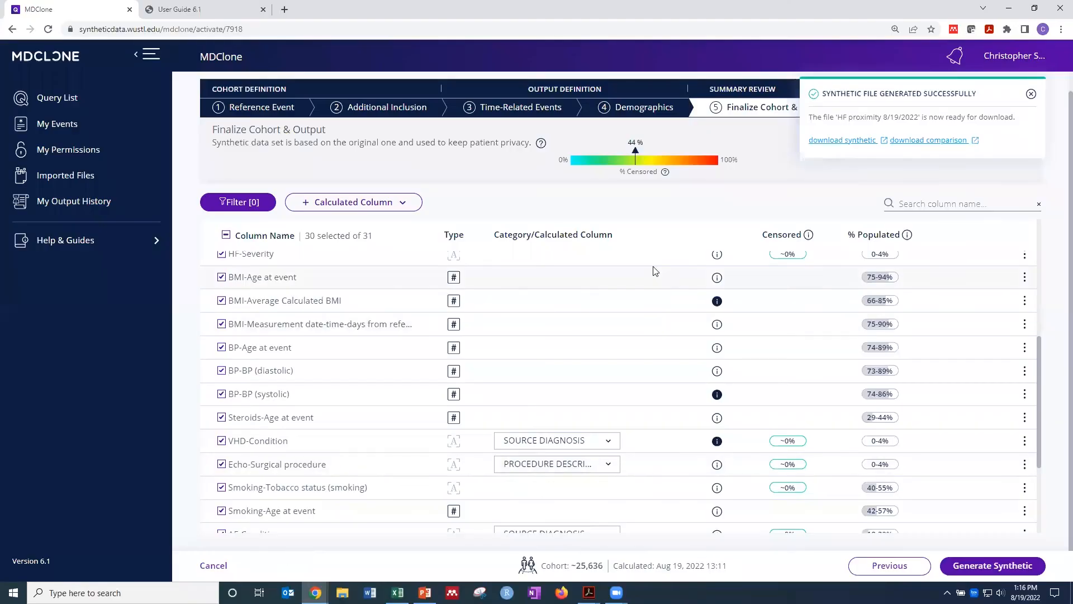
scroll(743, 313, "up", 5)
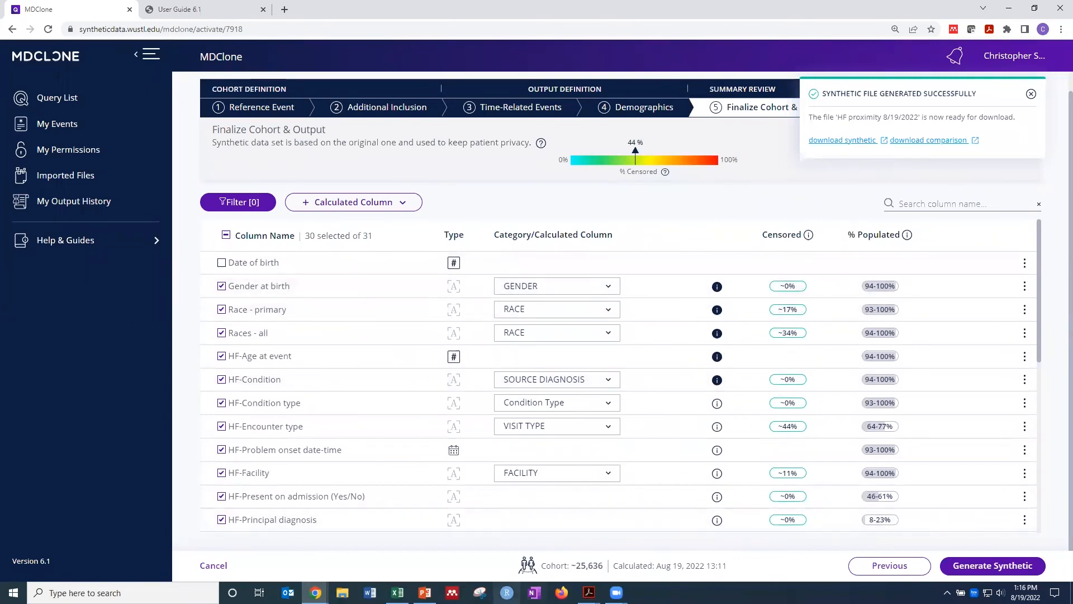
left_click(398, 592)
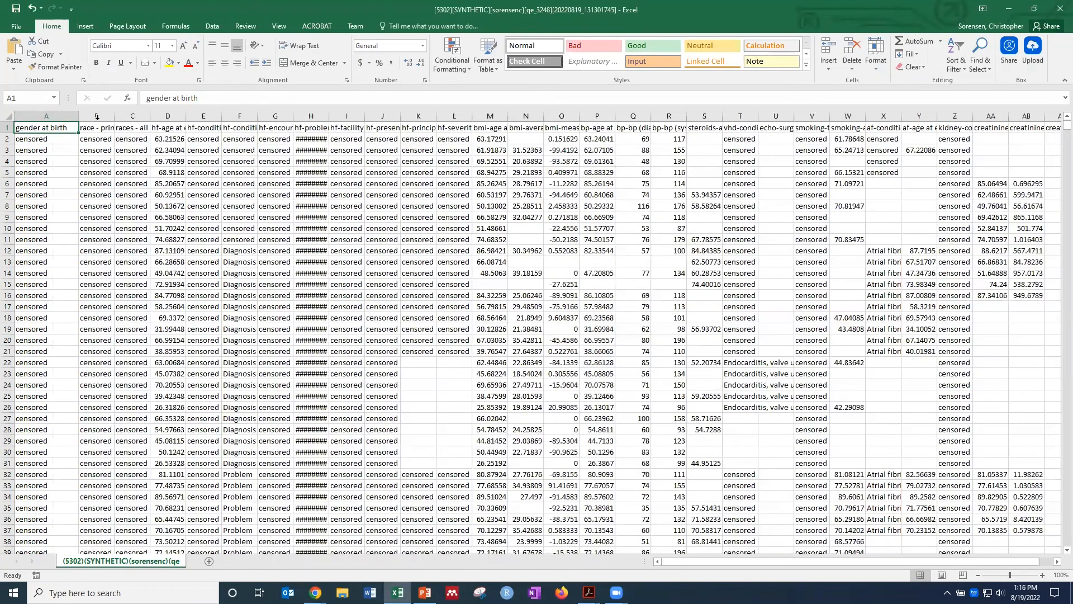
double_click(115, 116)
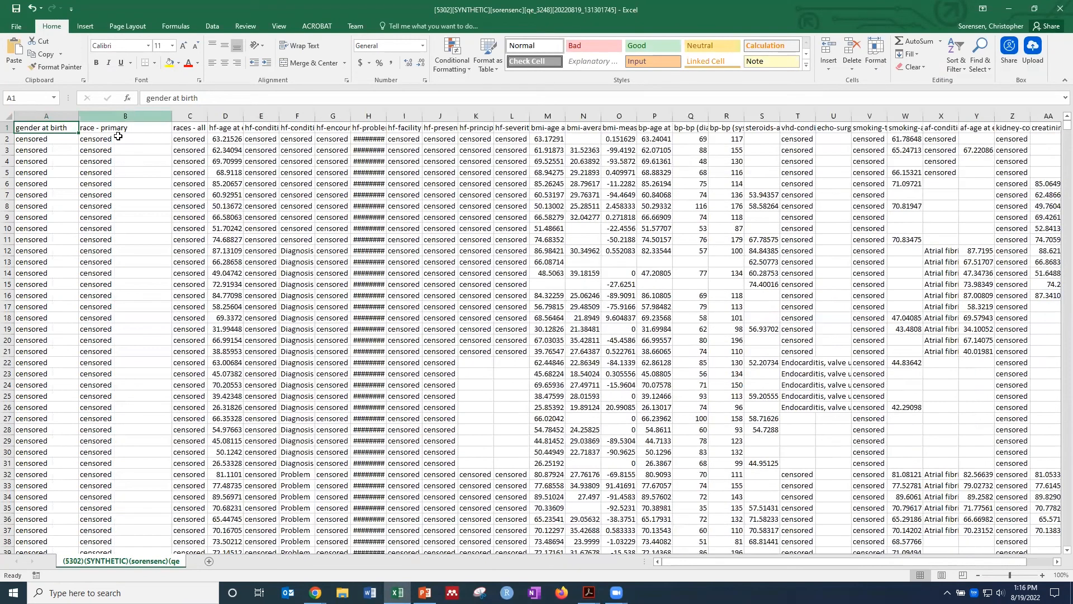
left_click(1013, 8)
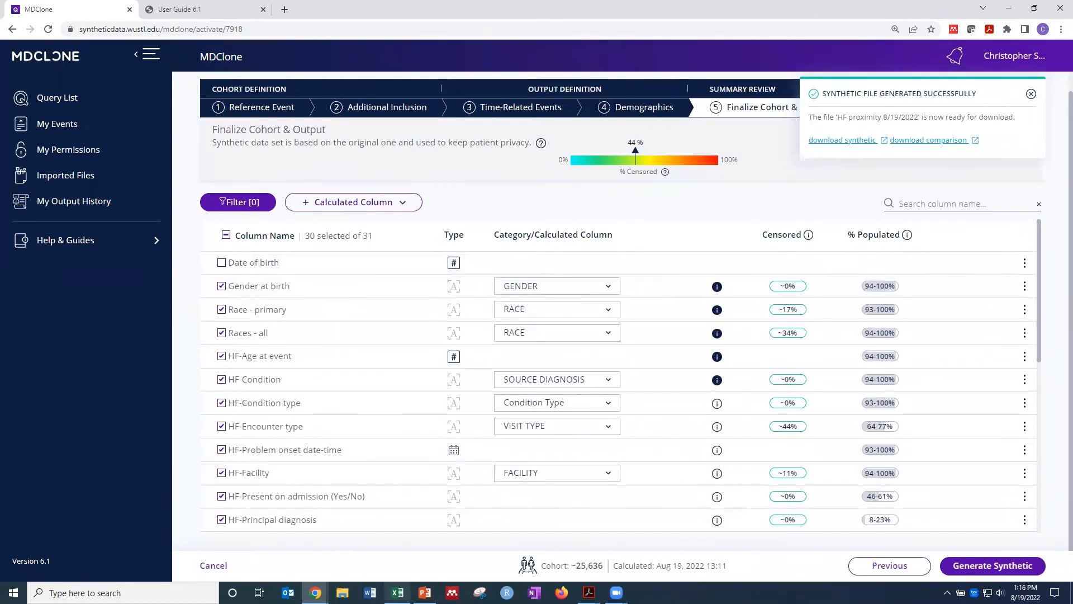
left_click(397, 592)
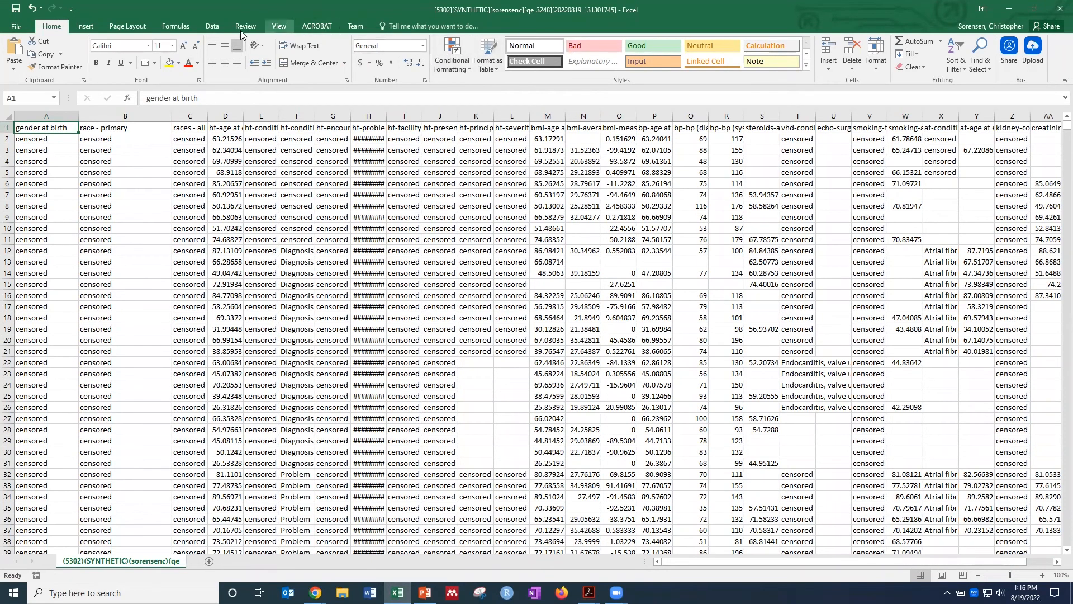
left_click(211, 26)
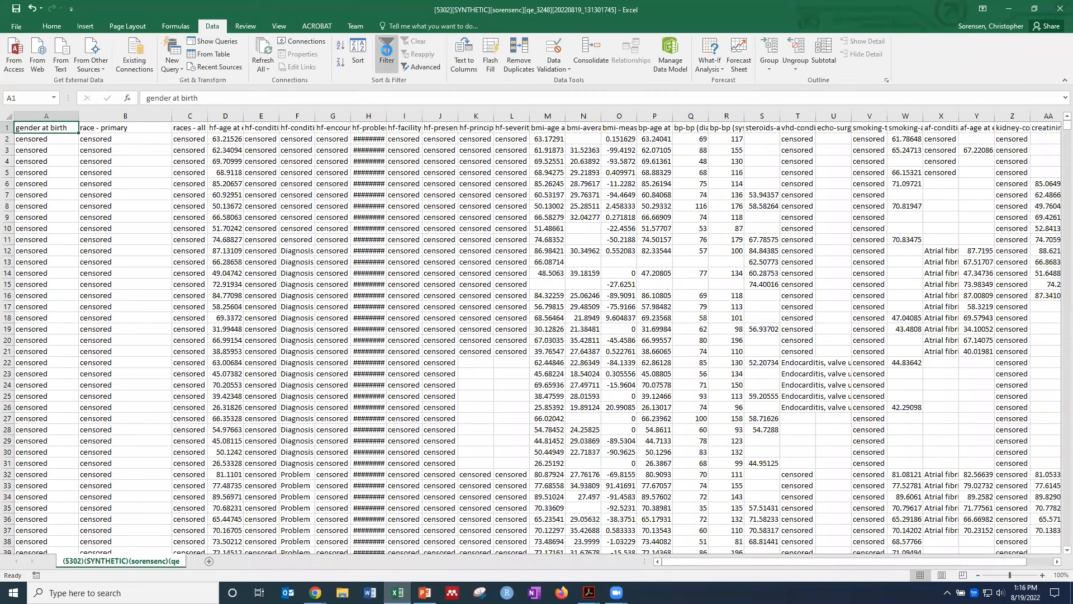
- Add header filters and try excluding 'censored' from gender at birth, then include it again
left_click(387, 53)
left_click(74, 128)
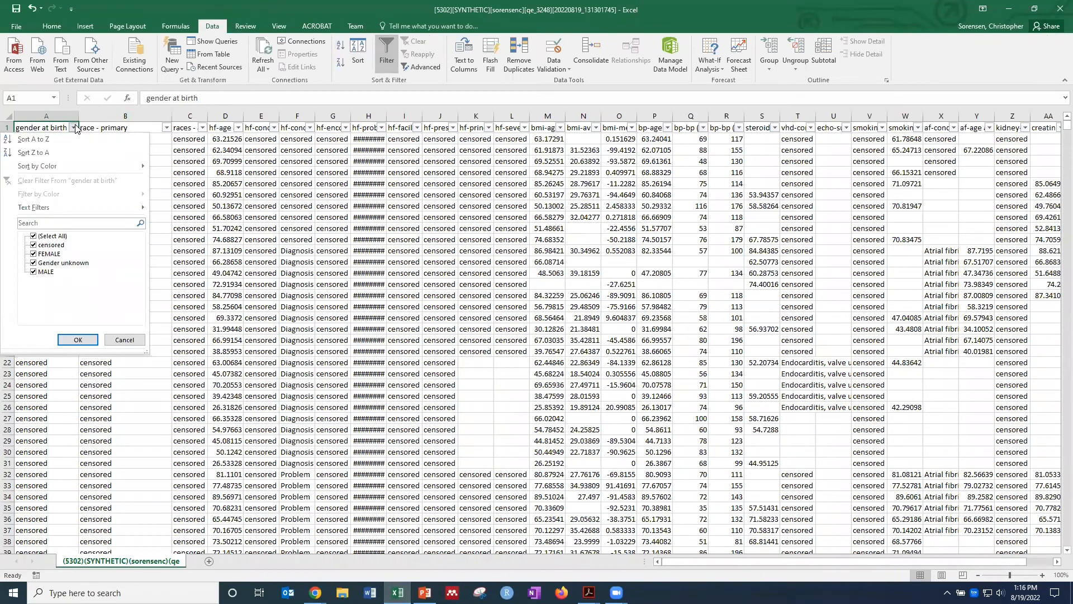
left_click(33, 247)
left_click(77, 339)
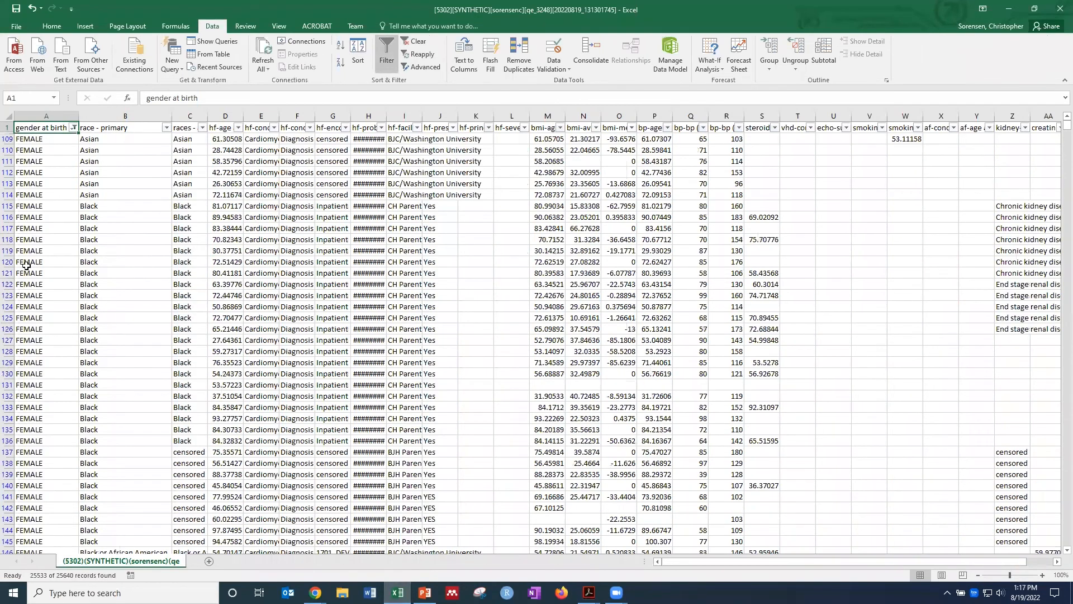
left_click(74, 128)
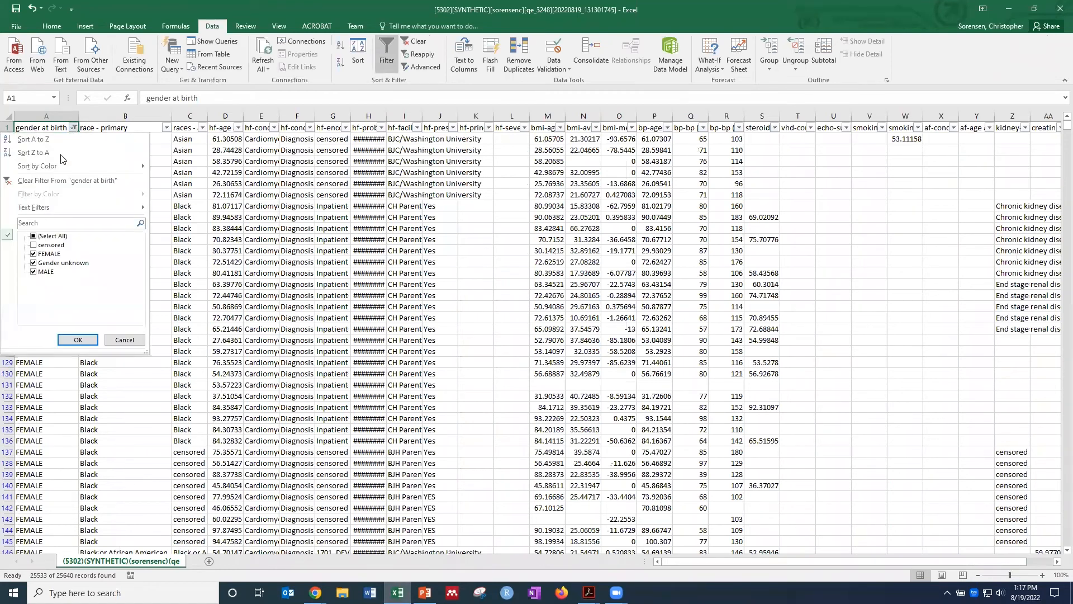
left_click(35, 246)
- Sort gender at birth Z to A with all values shown, so MALE rows come first
left_click(37, 152)
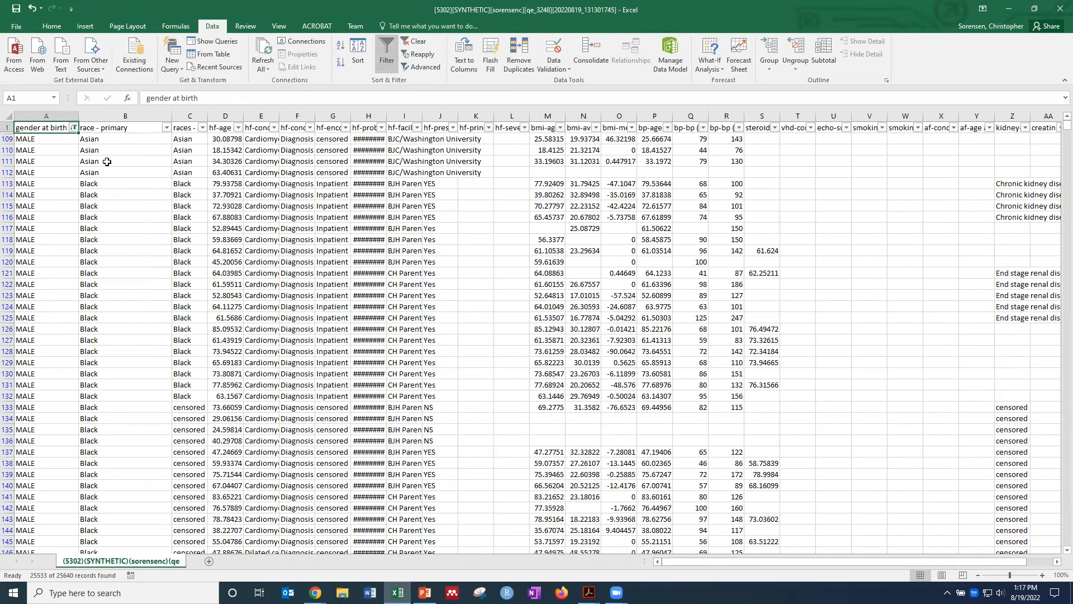
left_click(74, 128)
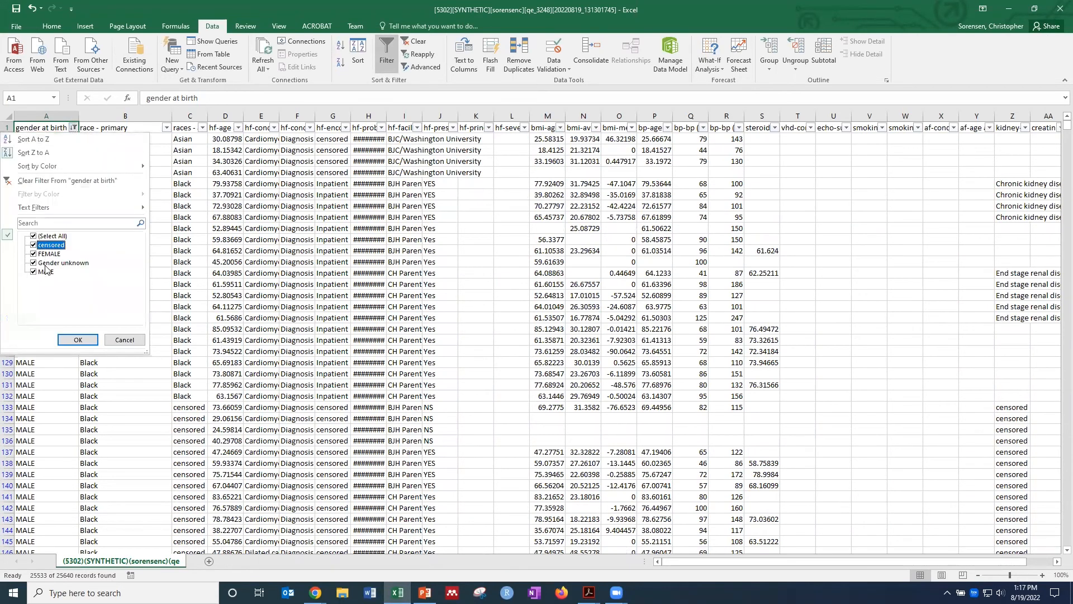
left_click(78, 339)
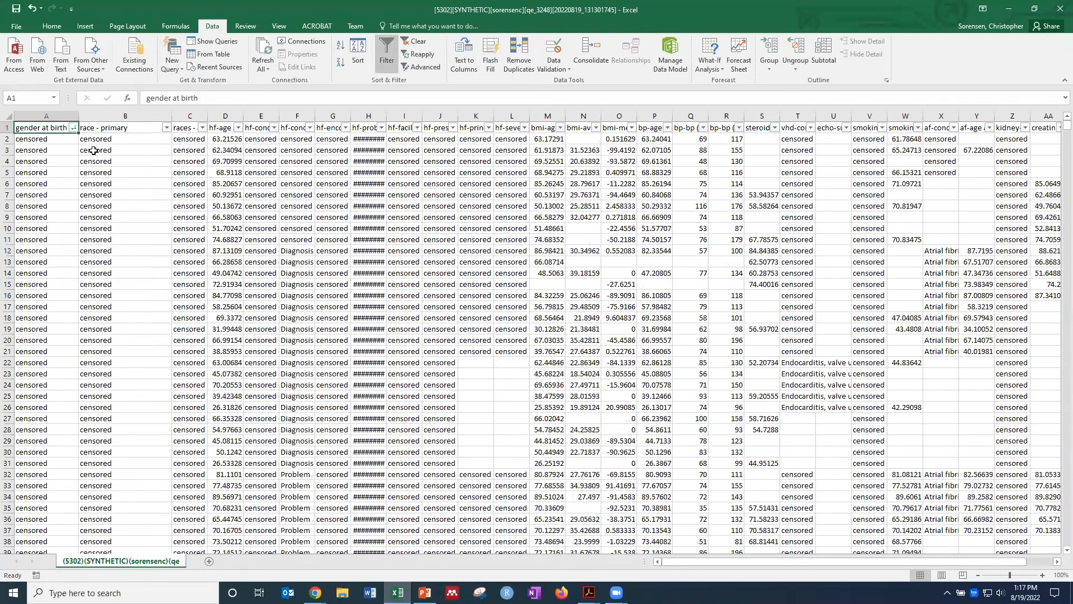
left_click(74, 127)
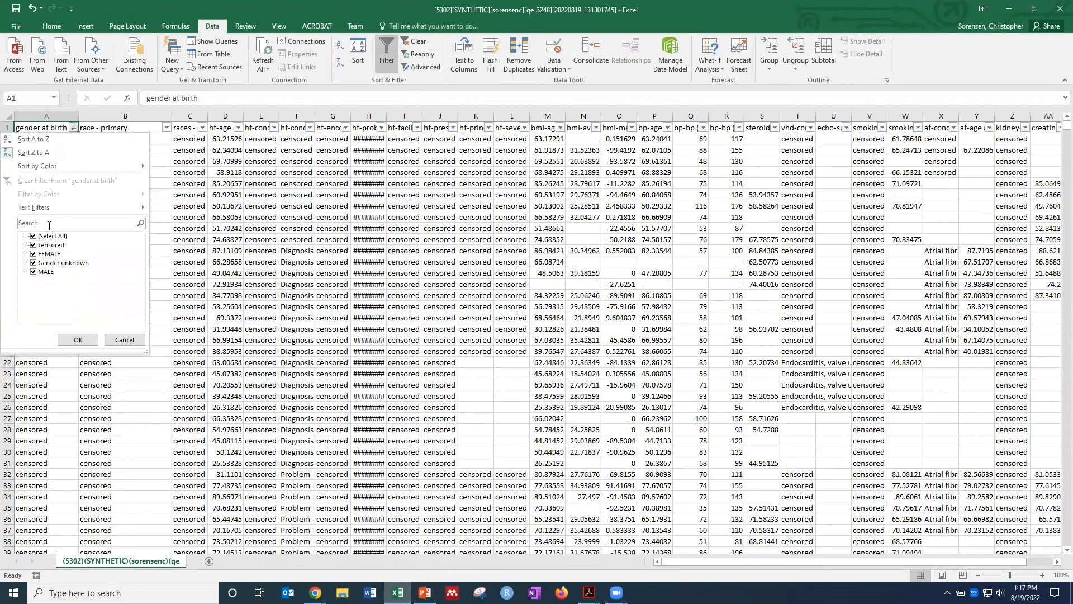
left_click(48, 152)
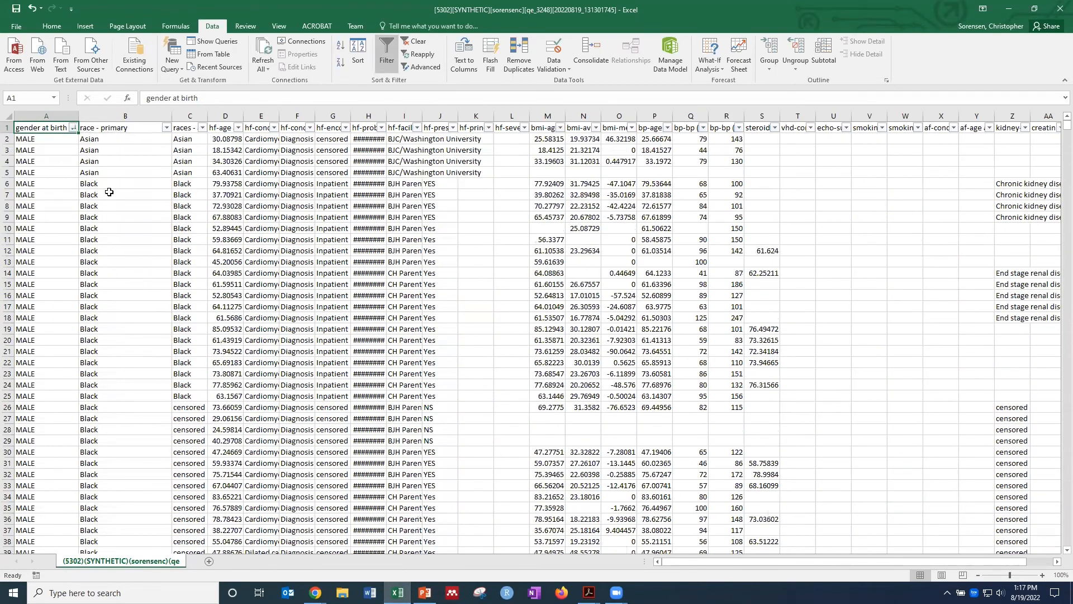
- Autofit columns H, D, C and hf-condition so onset dates, ages, races and conditions show
double_click(386, 116)
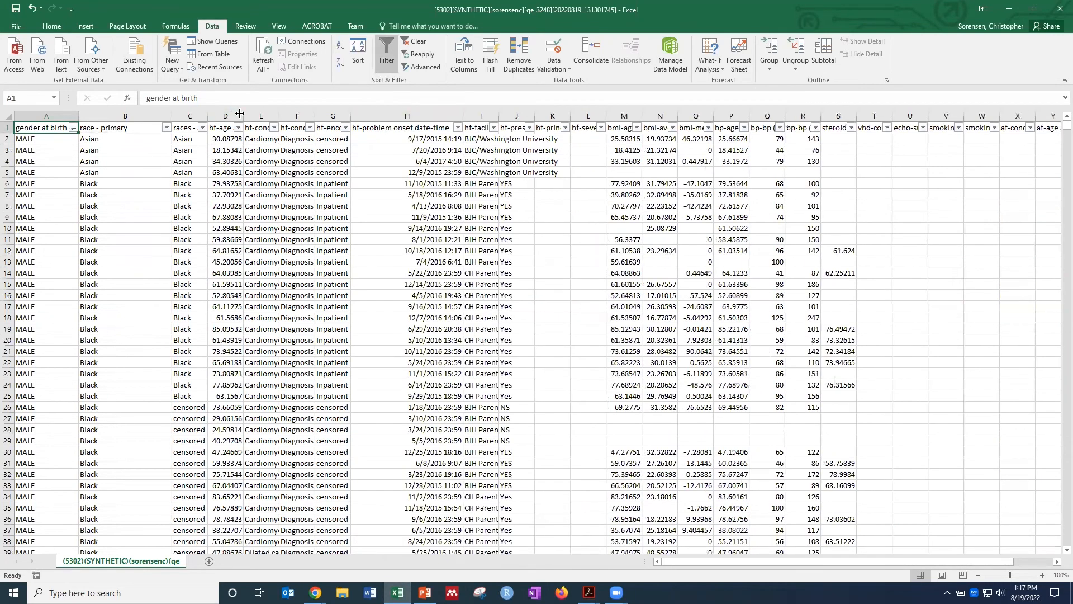
double_click(244, 116)
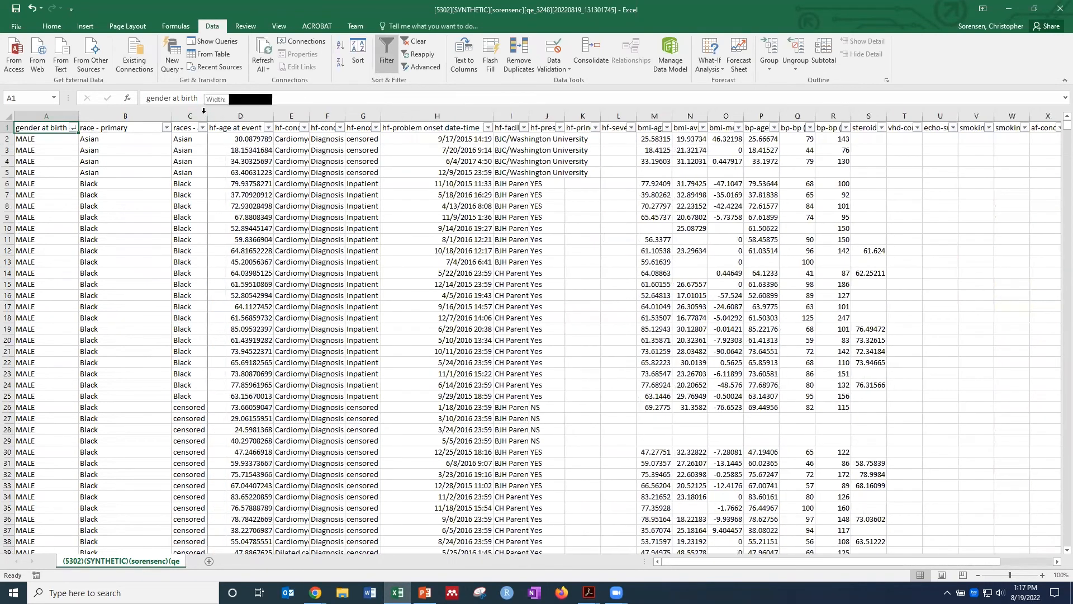
double_click(202, 116)
left_click_drag(46, 116, 269, 116)
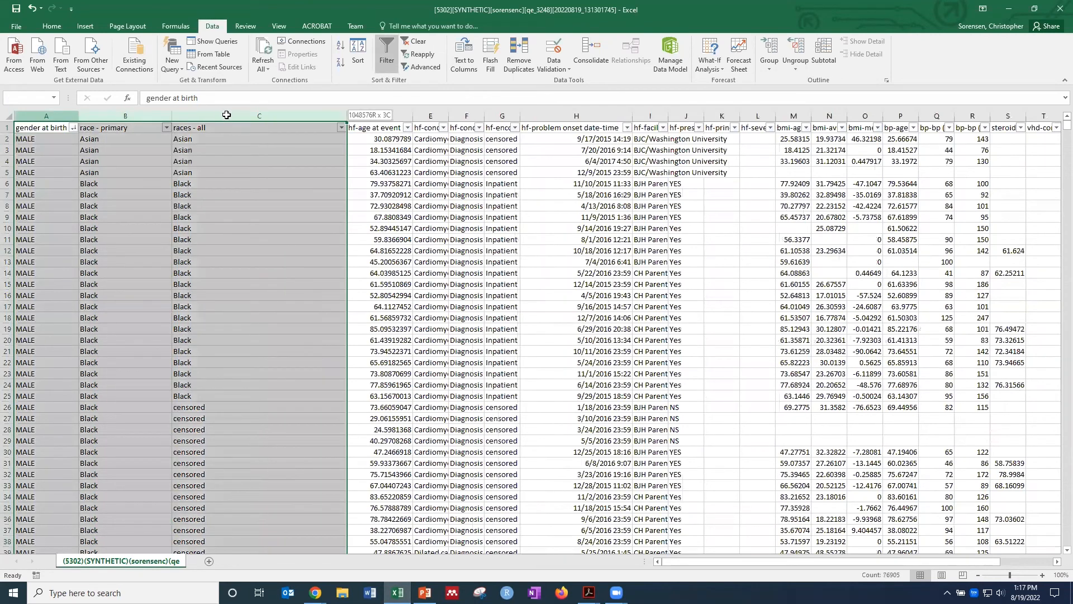
left_click(311, 182)
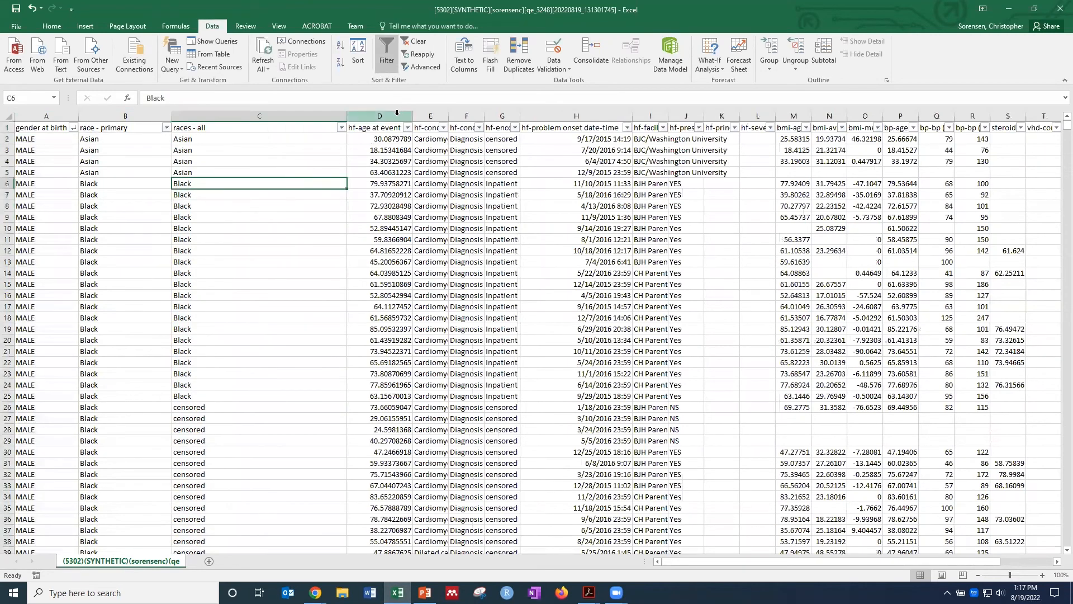
left_click(397, 113)
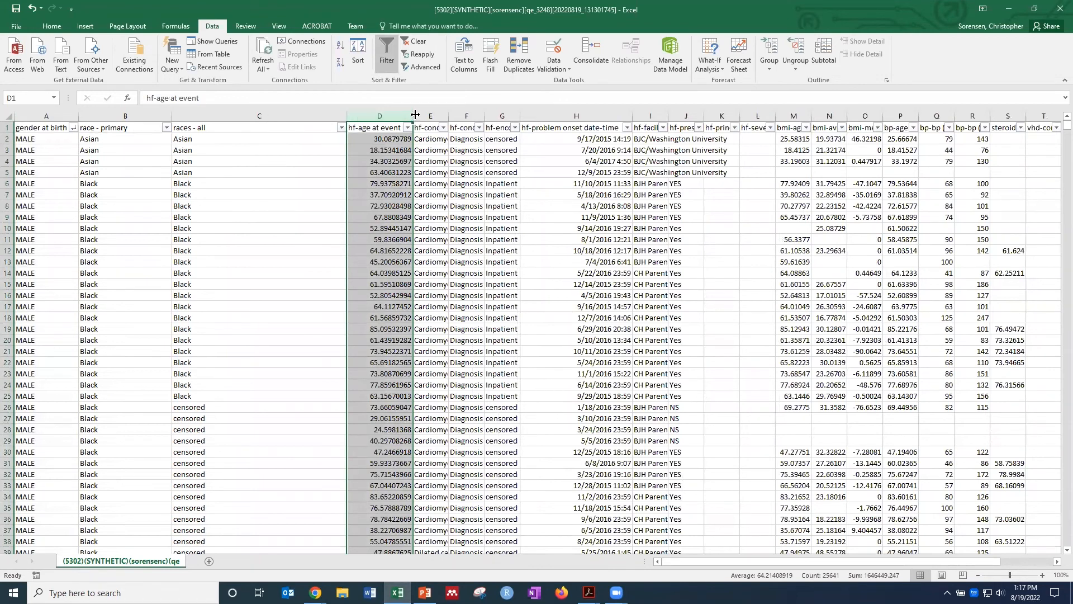
double_click(448, 114)
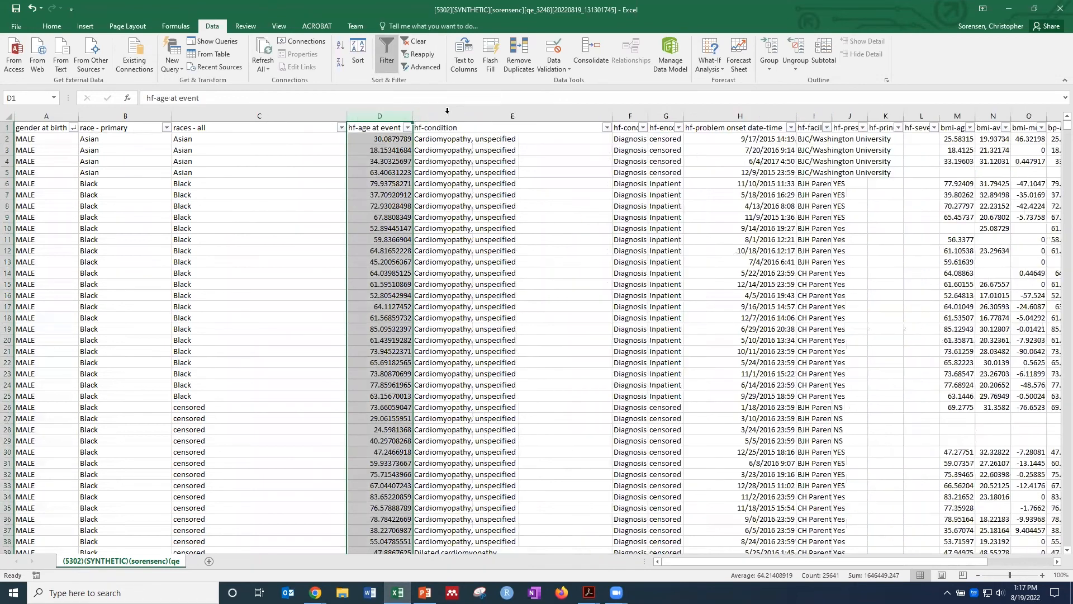
scroll(503, 175, "down", 2)
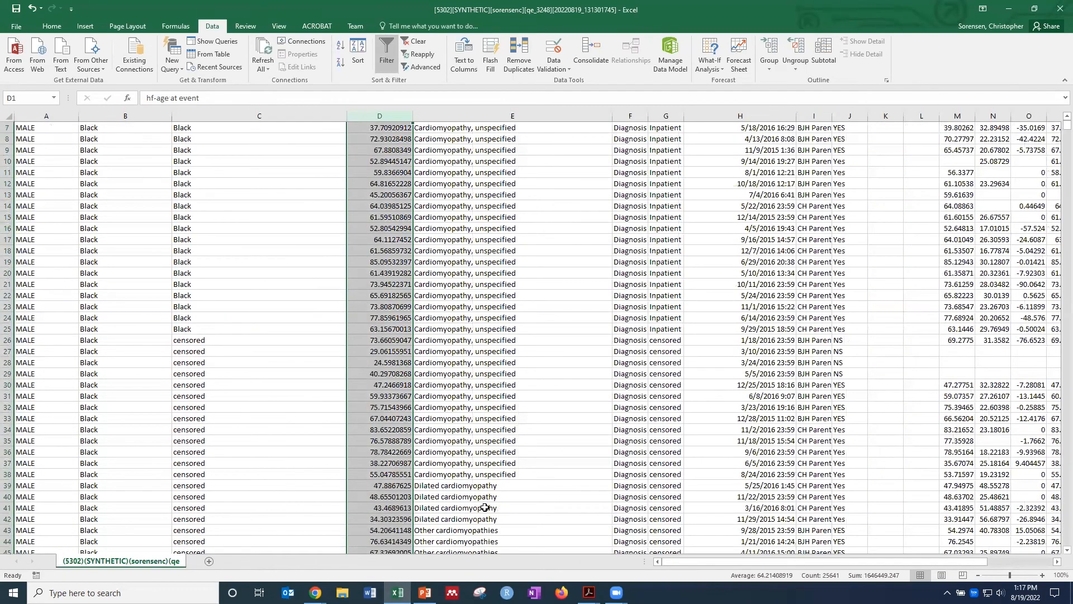
scroll(517, 385, "up", 2)
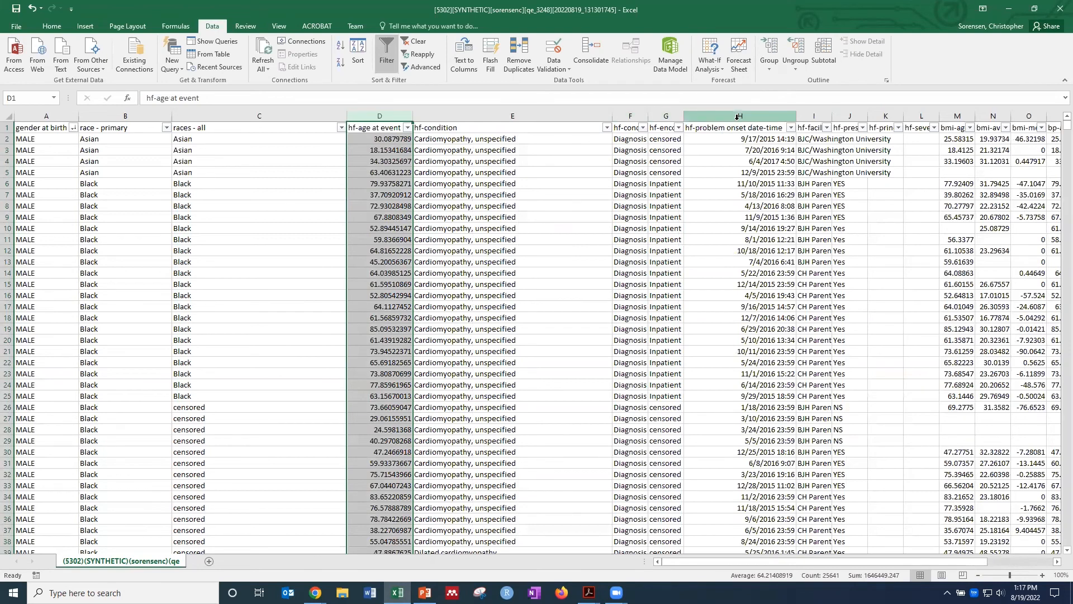
- Autofit the hf-facility and hf-present on admission (yes/no) columns to their full text
left_click(738, 115)
left_click_drag(851, 562, 881, 558)
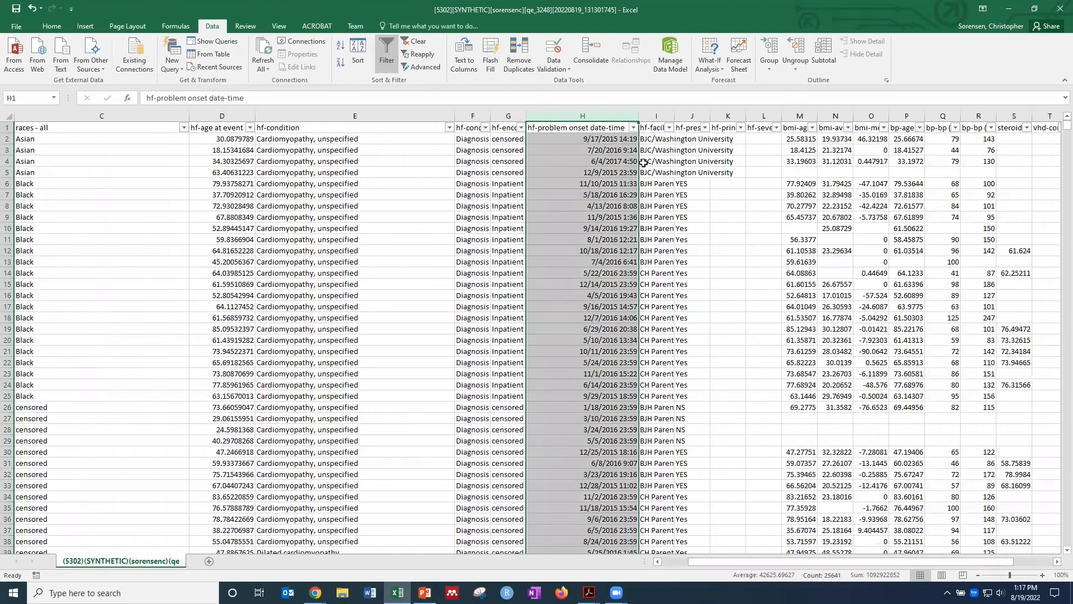
double_click(675, 116)
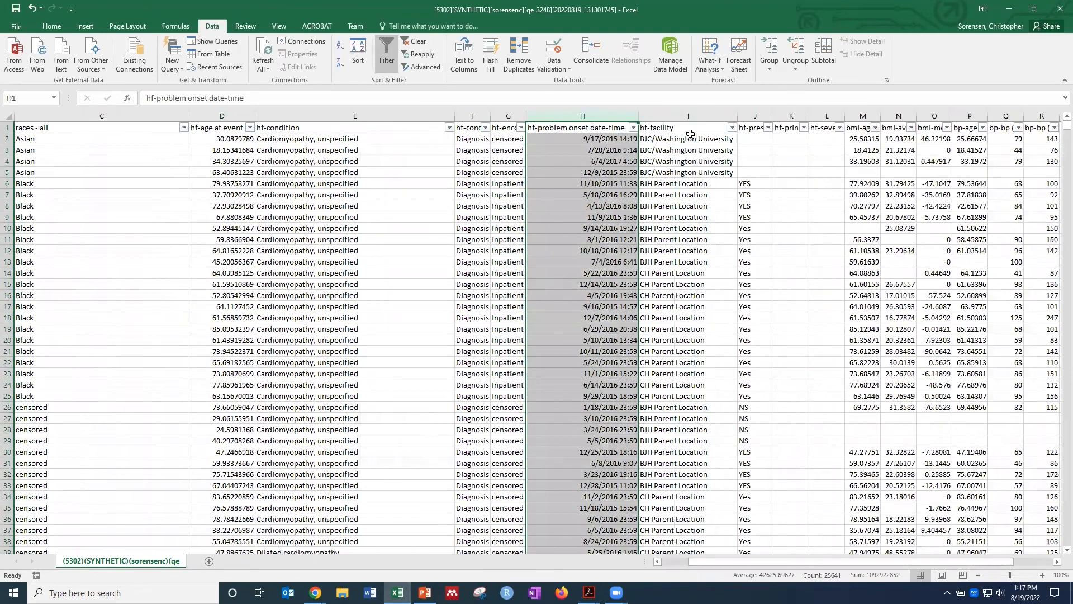
left_click(694, 115)
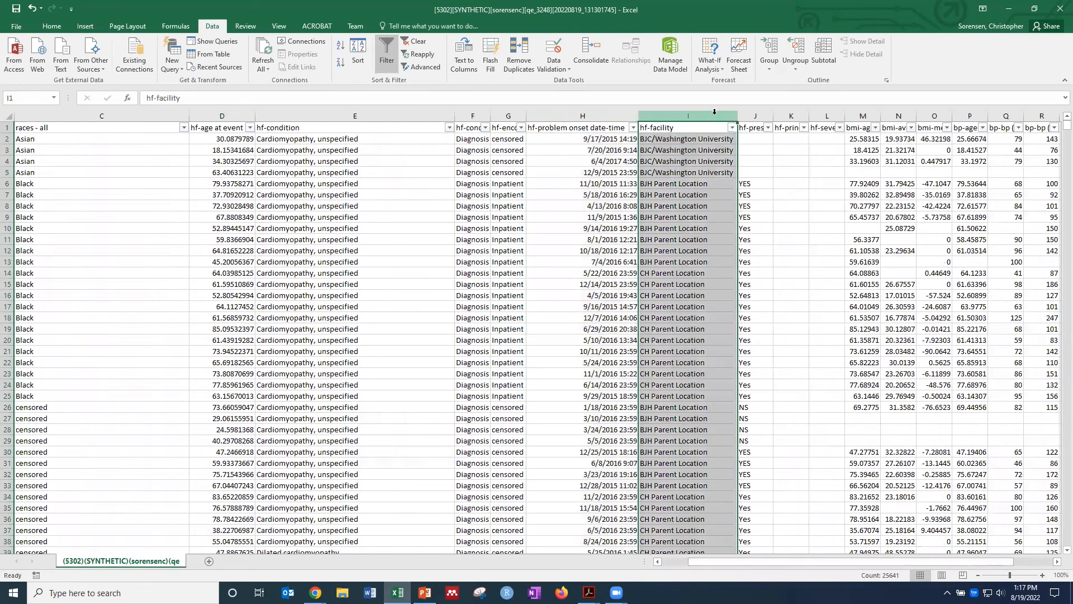
double_click(774, 116)
left_click_drag(788, 568, 578, 135)
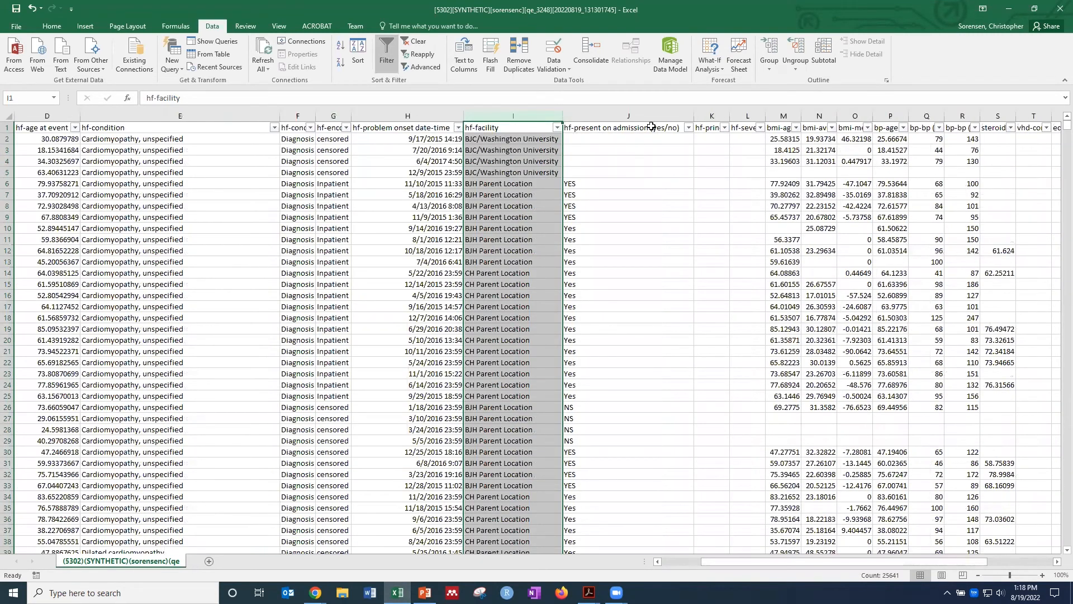
- Inspect hf-present on admission values: rows 2–5 blank, followed by YES, Yes and NS entries
left_click(598, 135)
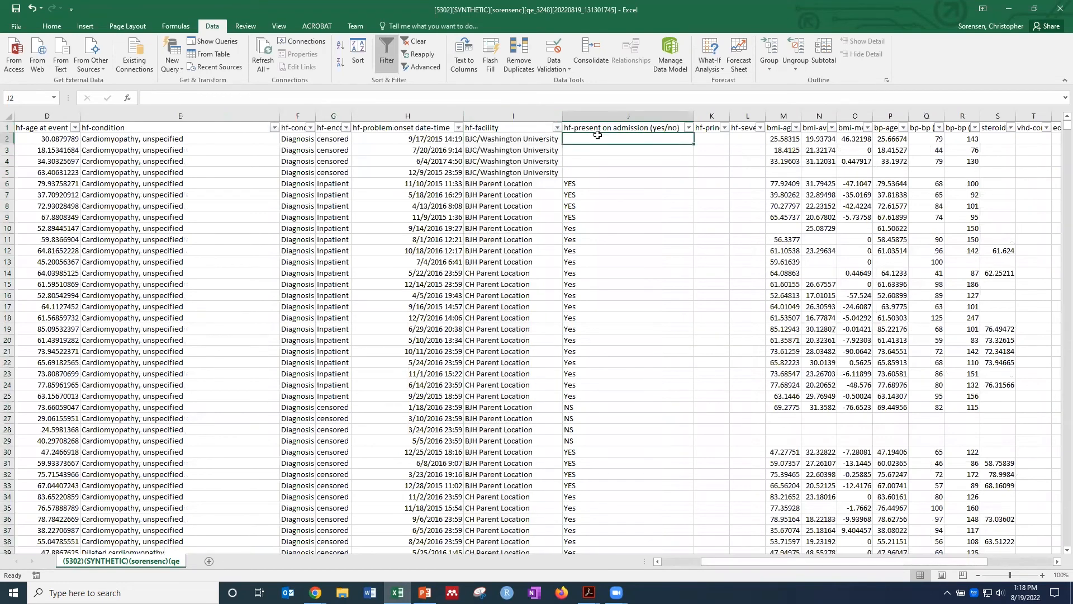
left_click_drag(594, 141, 592, 173)
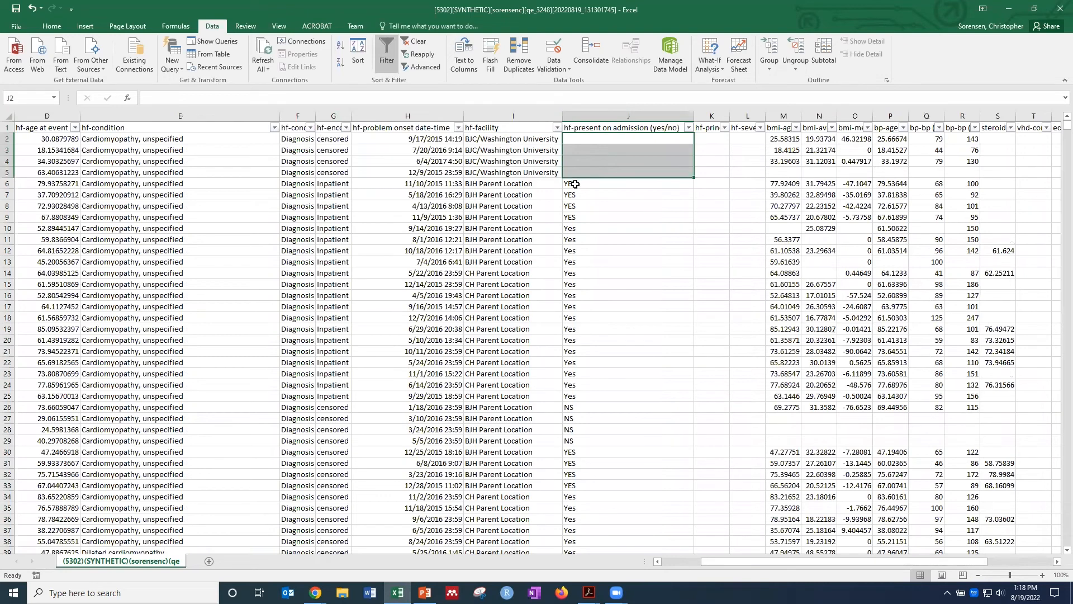
left_click(575, 184)
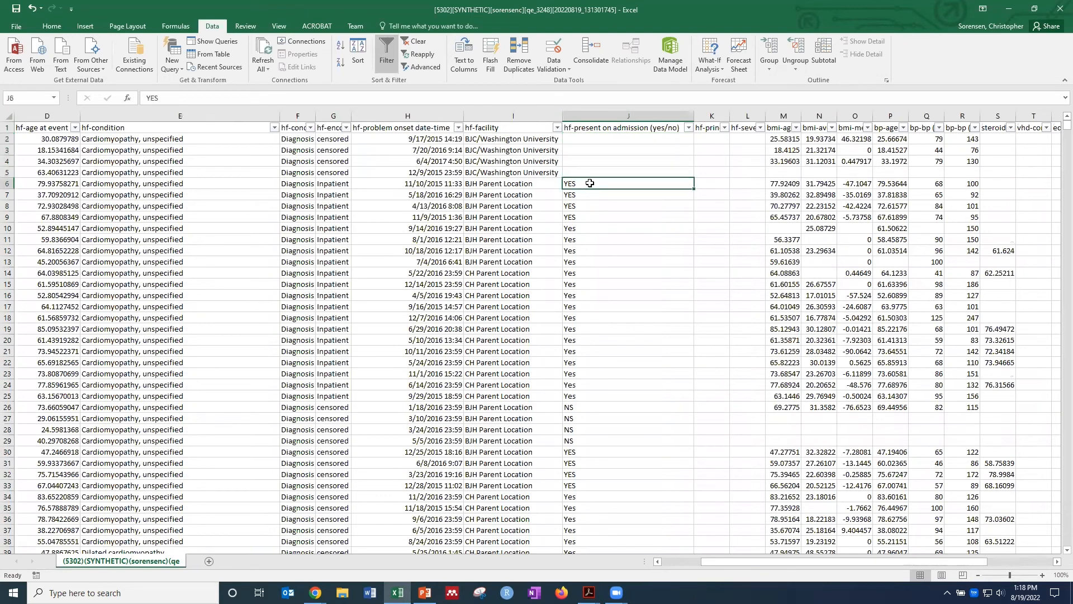
left_click_drag(590, 185, 583, 251)
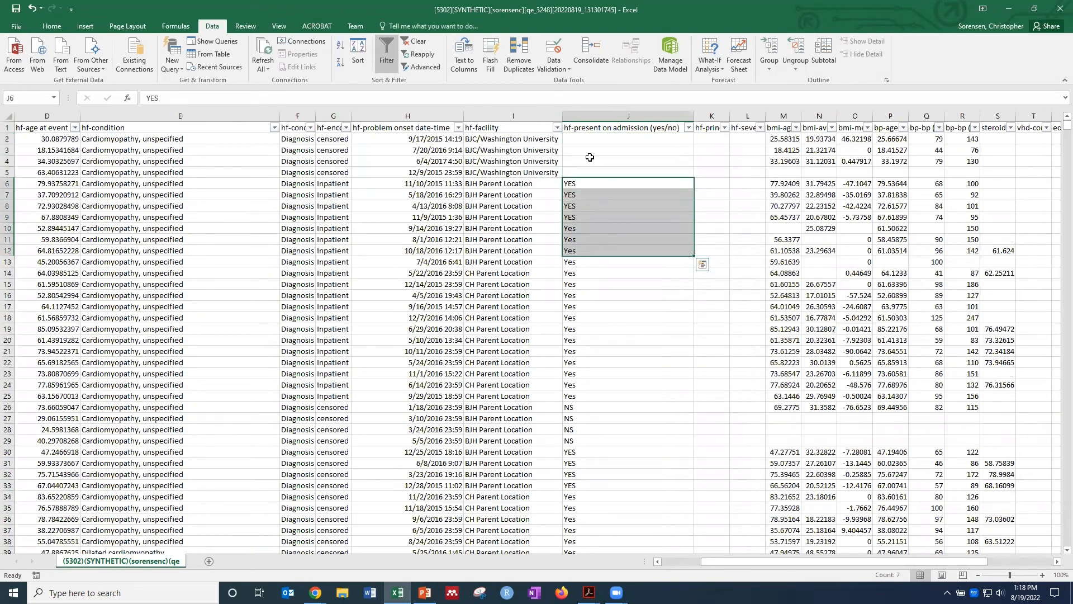
left_click(591, 170)
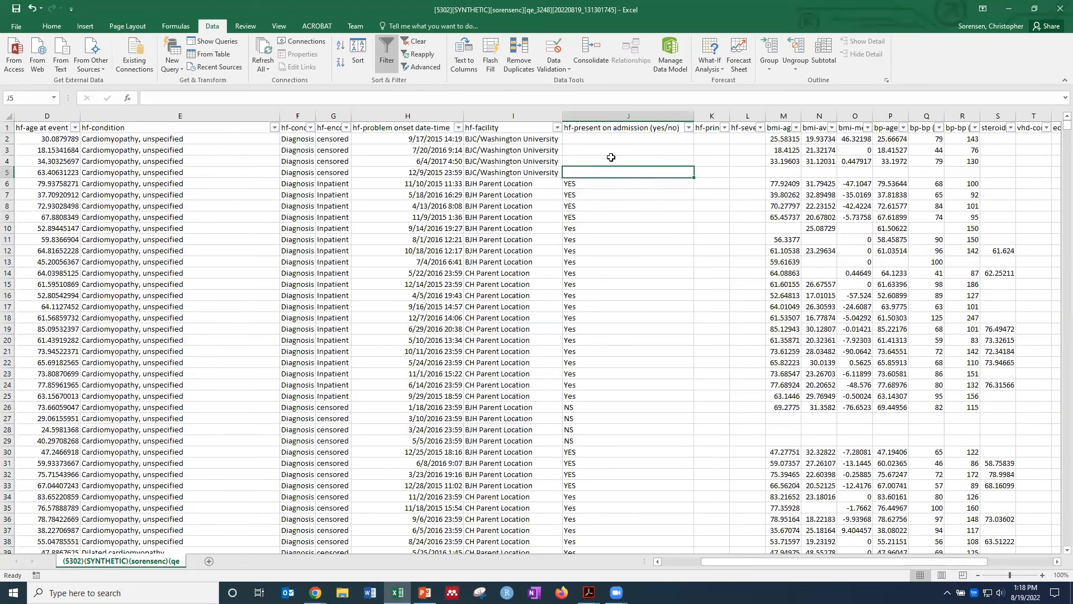
left_click(718, 128)
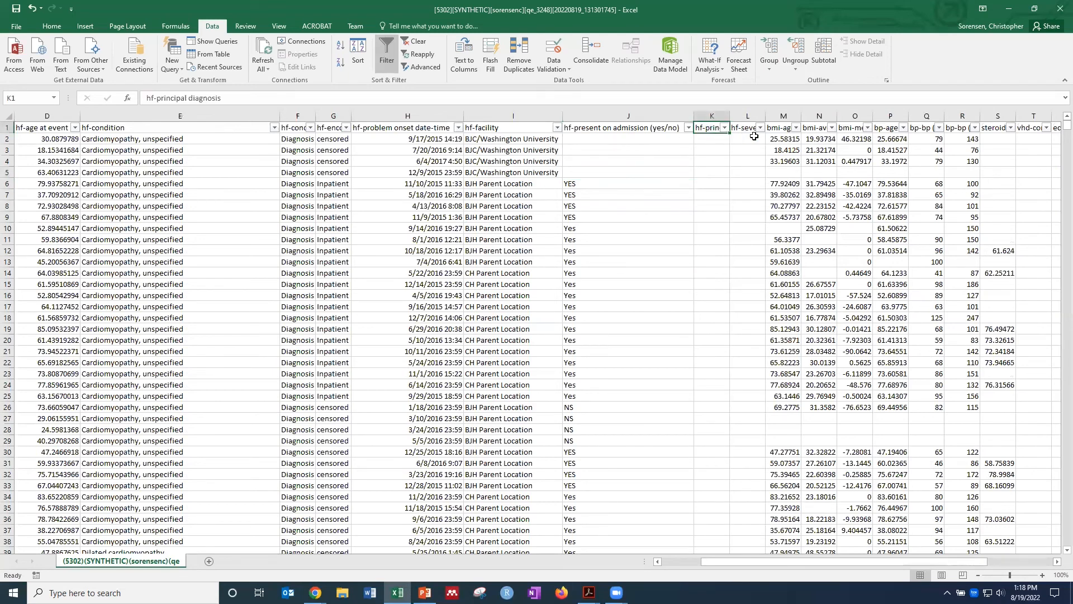
left_click(724, 128)
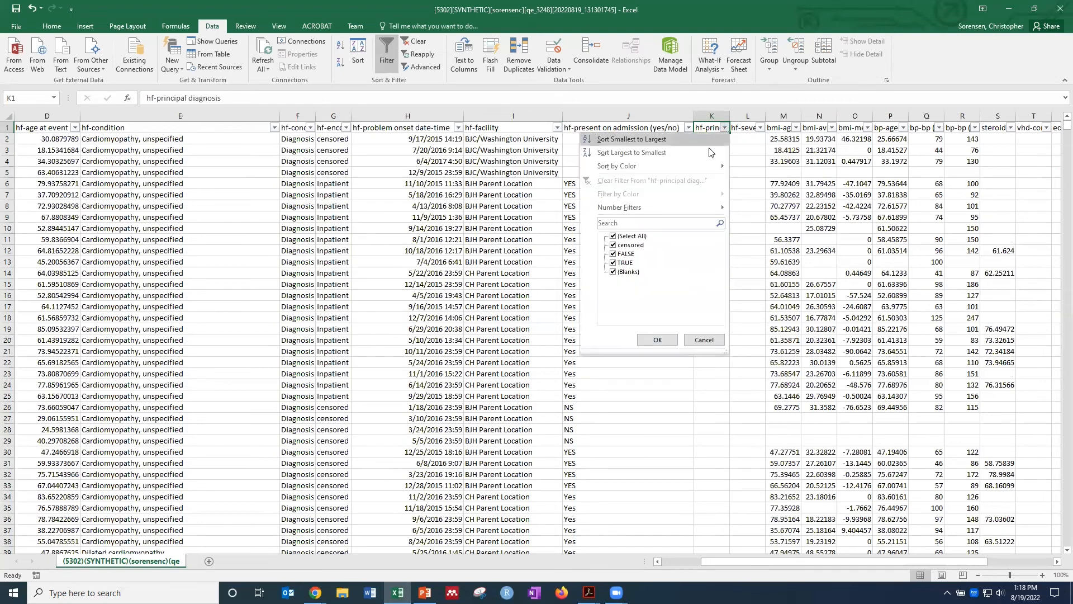
left_click(613, 272)
left_click(648, 340)
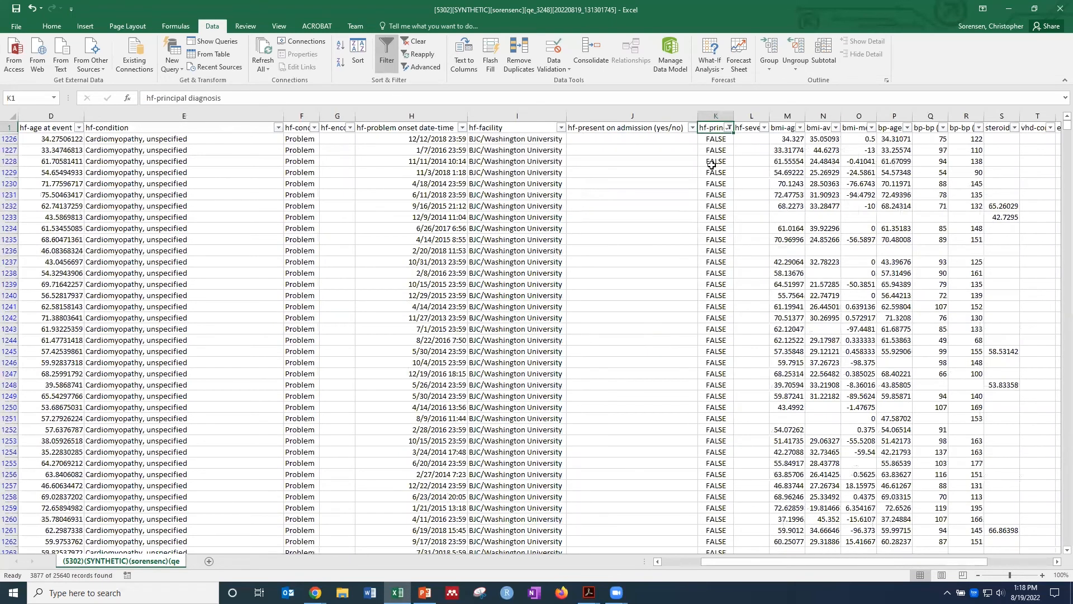
left_click(729, 128)
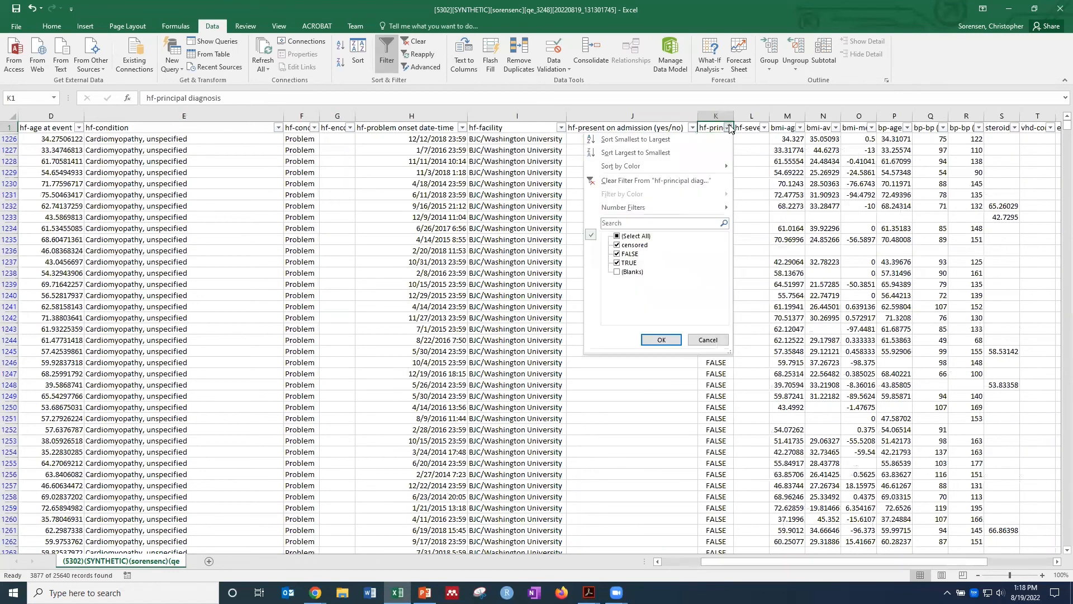
left_click(616, 273)
left_click(661, 339)
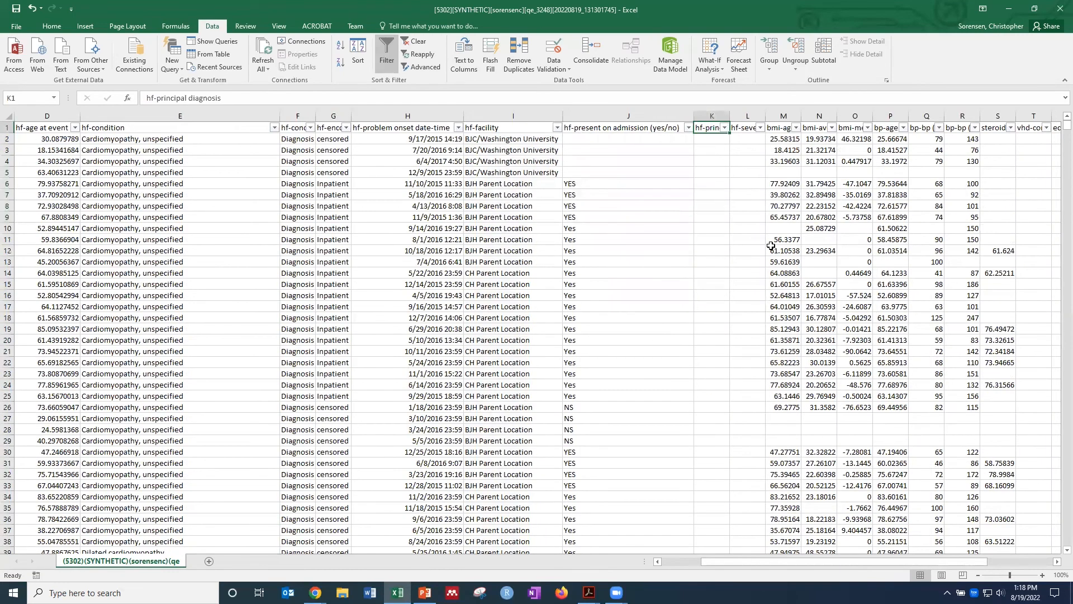
left_click(740, 125)
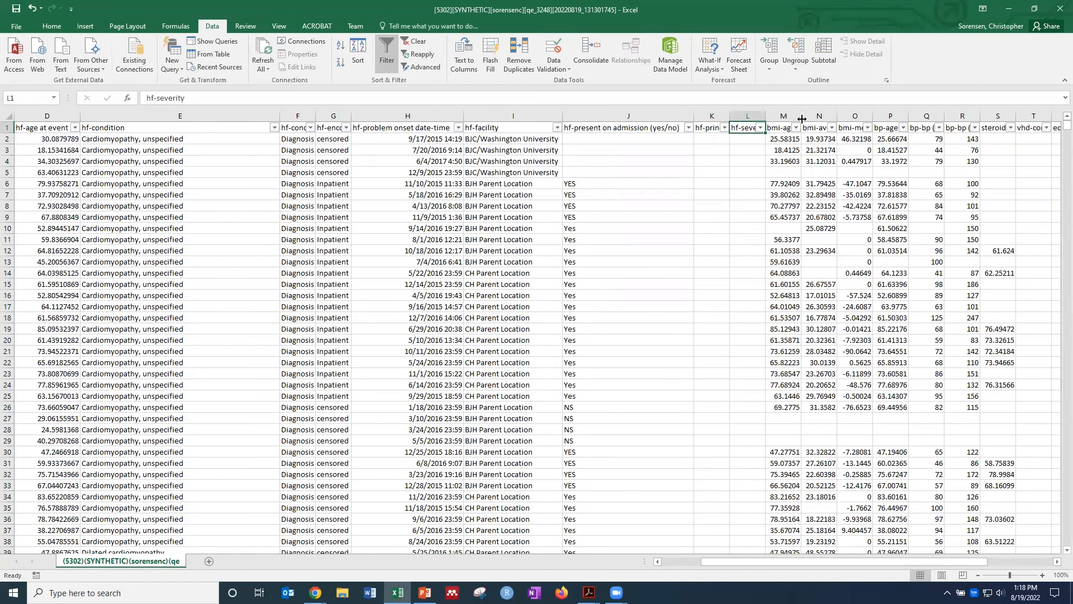
left_click(785, 128)
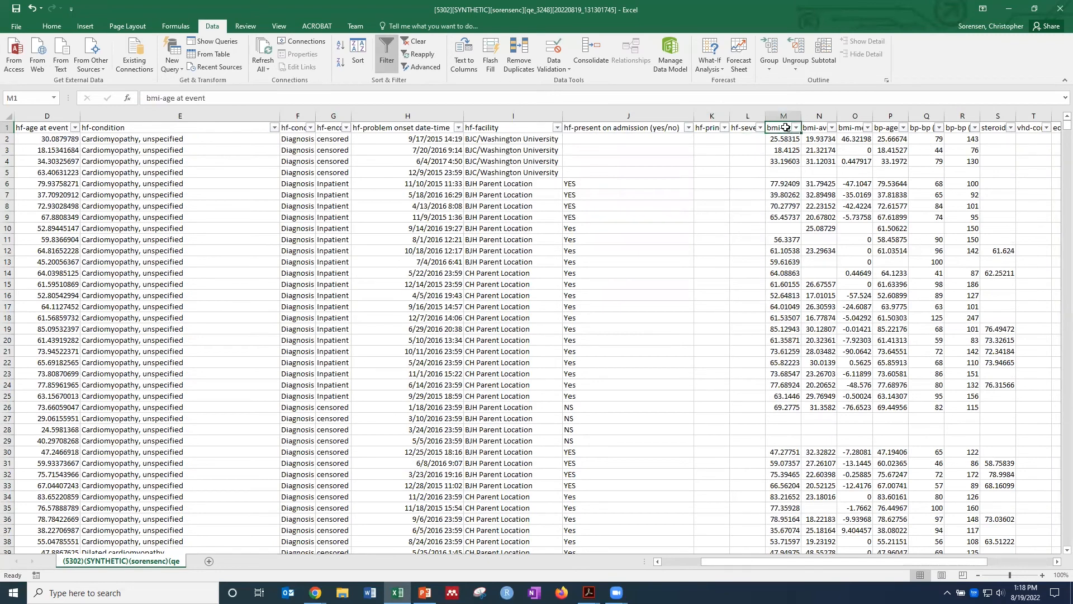
left_click(812, 128)
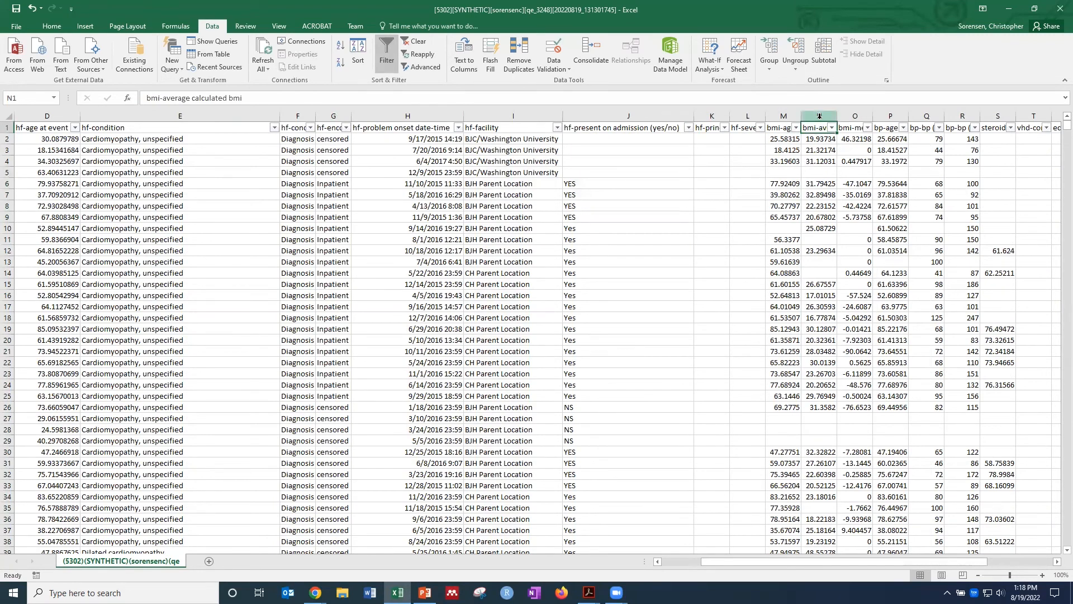
left_click(820, 116)
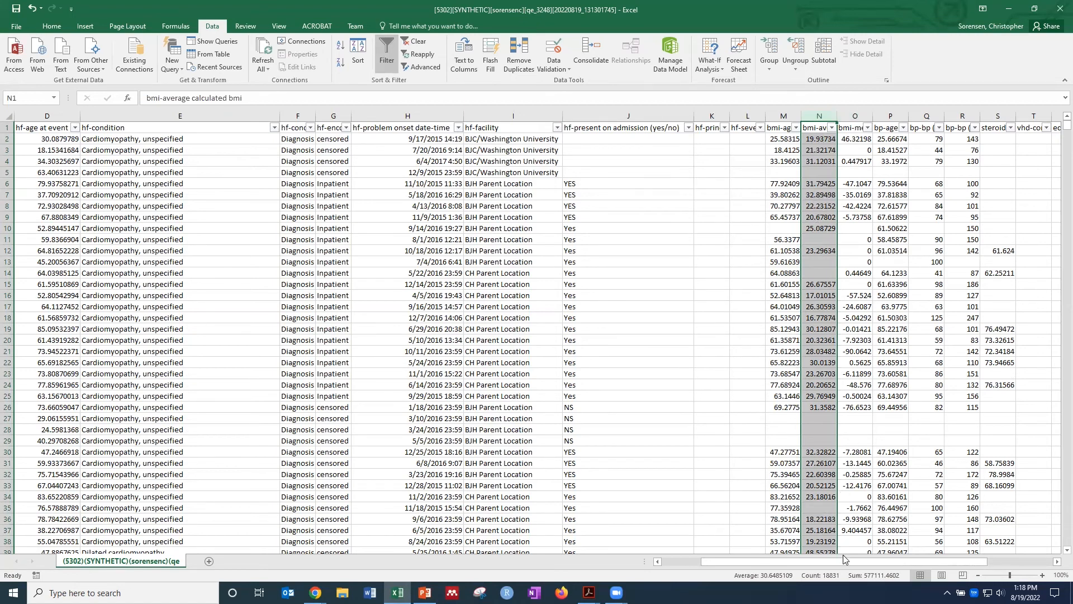
- Check the kidney column entries, then sort rows by creatinine-age at event smallest to largest
left_click_drag(843, 561, 913, 566)
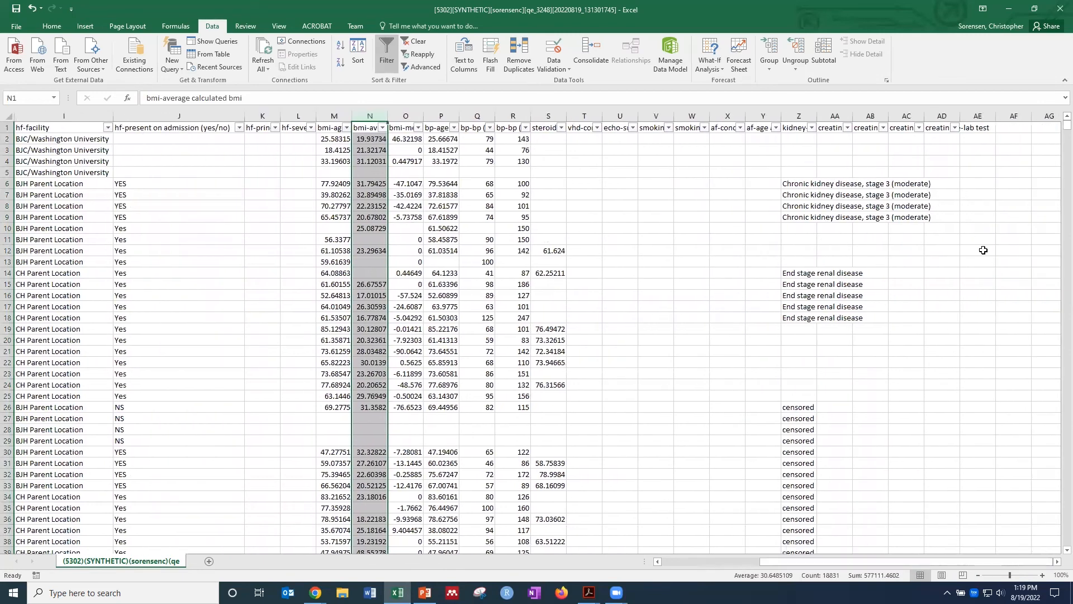
left_click(791, 114)
left_click(793, 138)
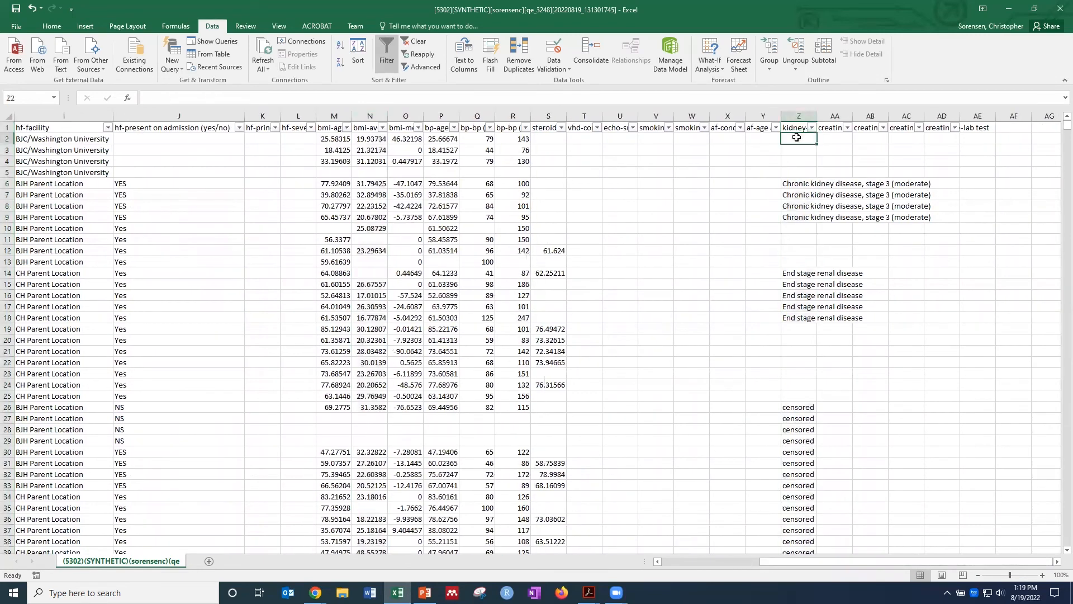
left_click(808, 186)
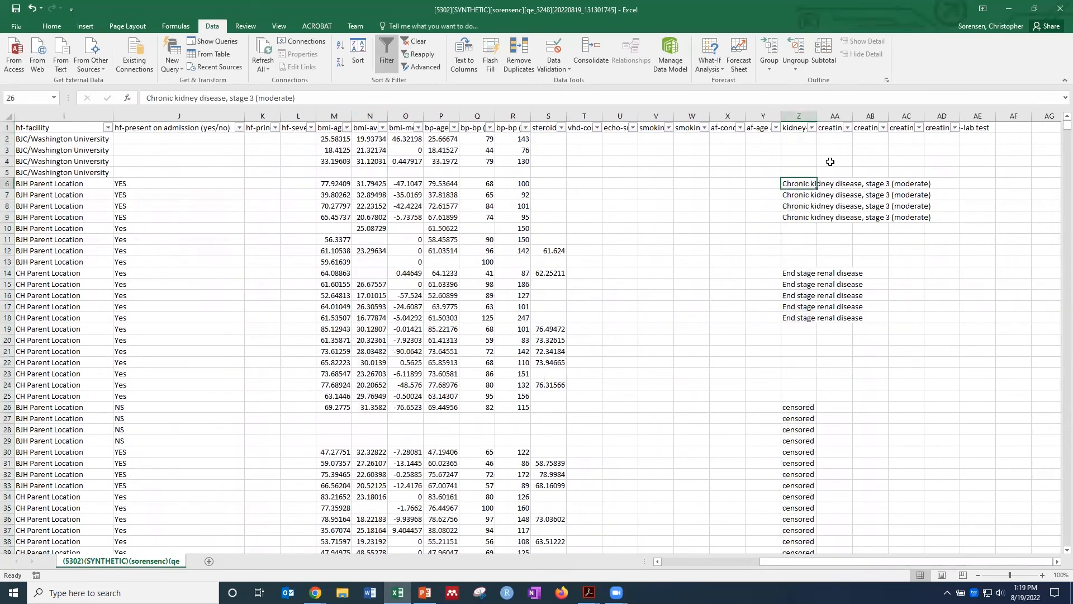
left_click(834, 131)
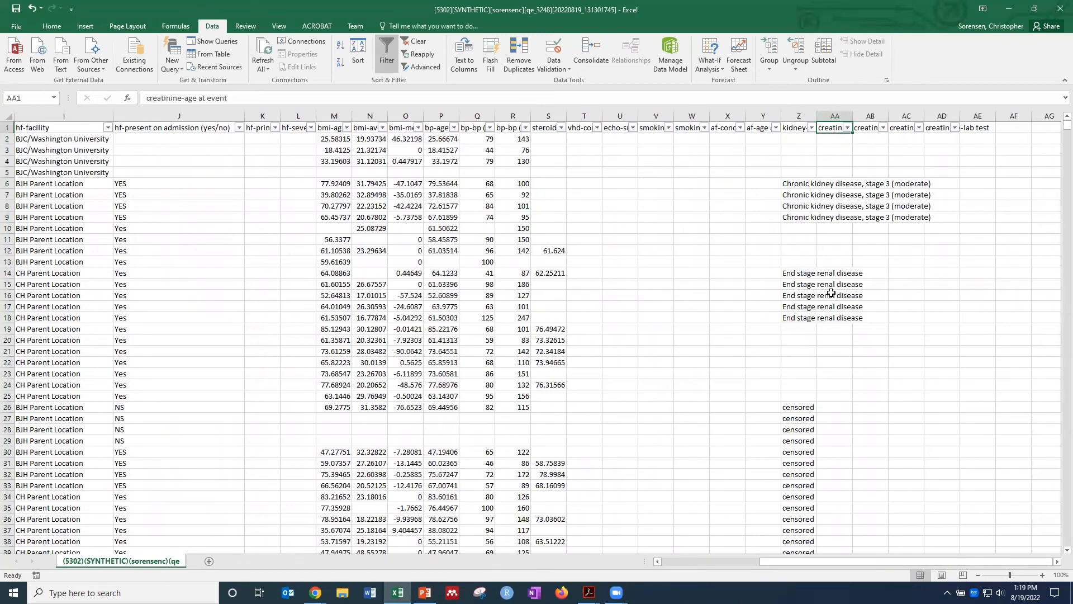
left_click(847, 128)
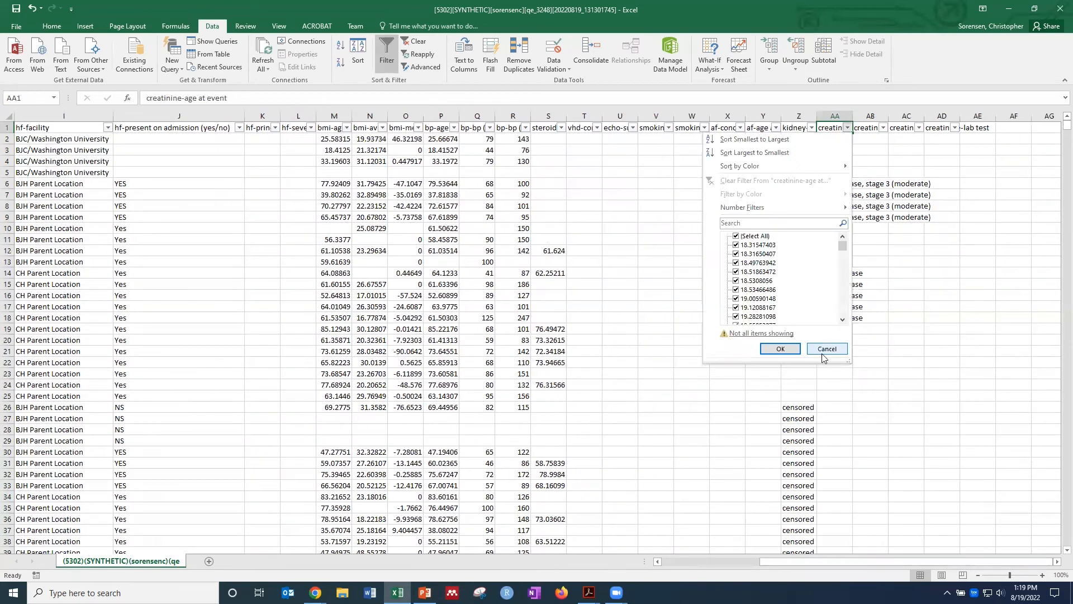
left_click(782, 139)
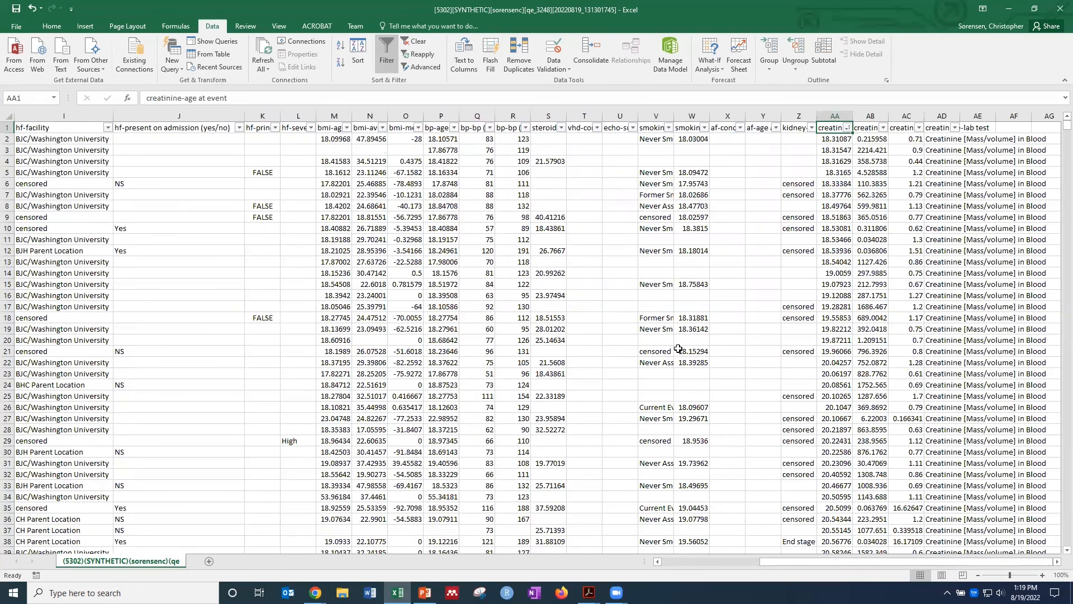
left_click_drag(768, 563, 674, 565)
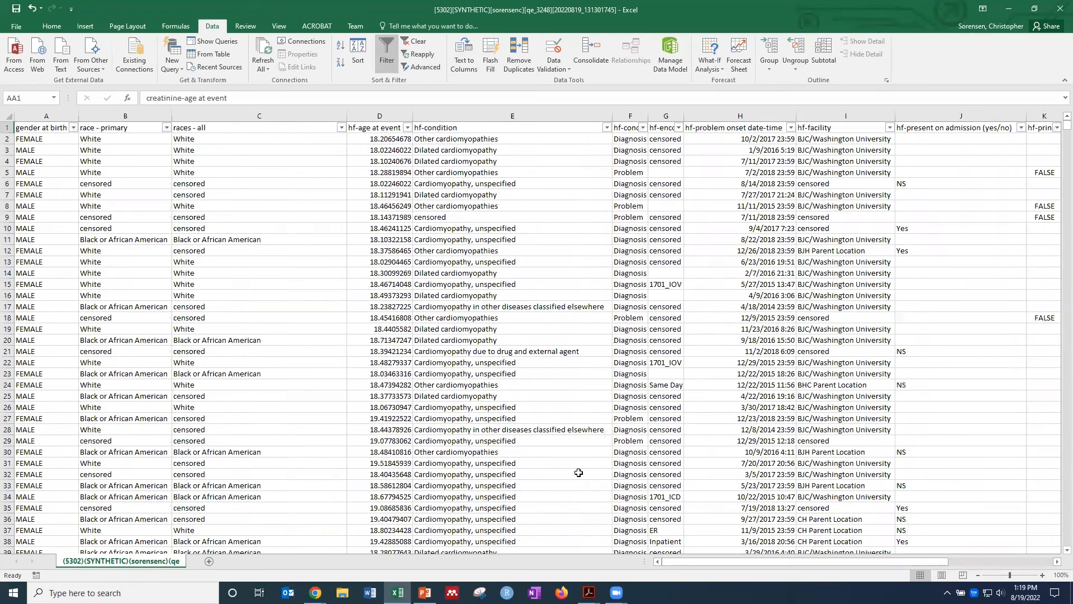
- Return to MDClone and dismiss the synthetic file generated notification
left_click(1007, 7)
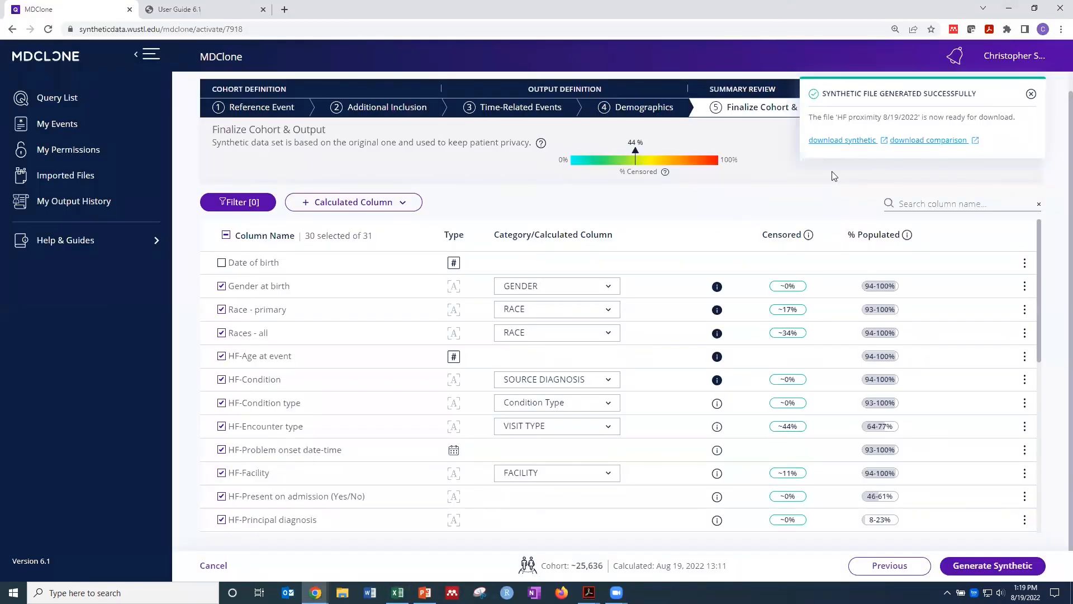
left_click(1032, 95)
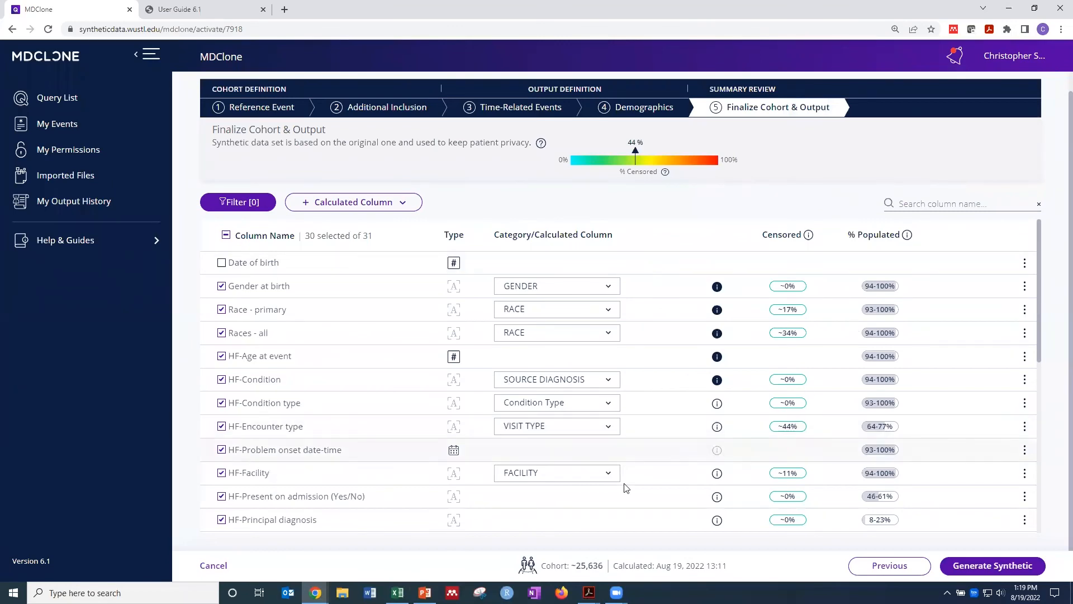
left_click(397, 592)
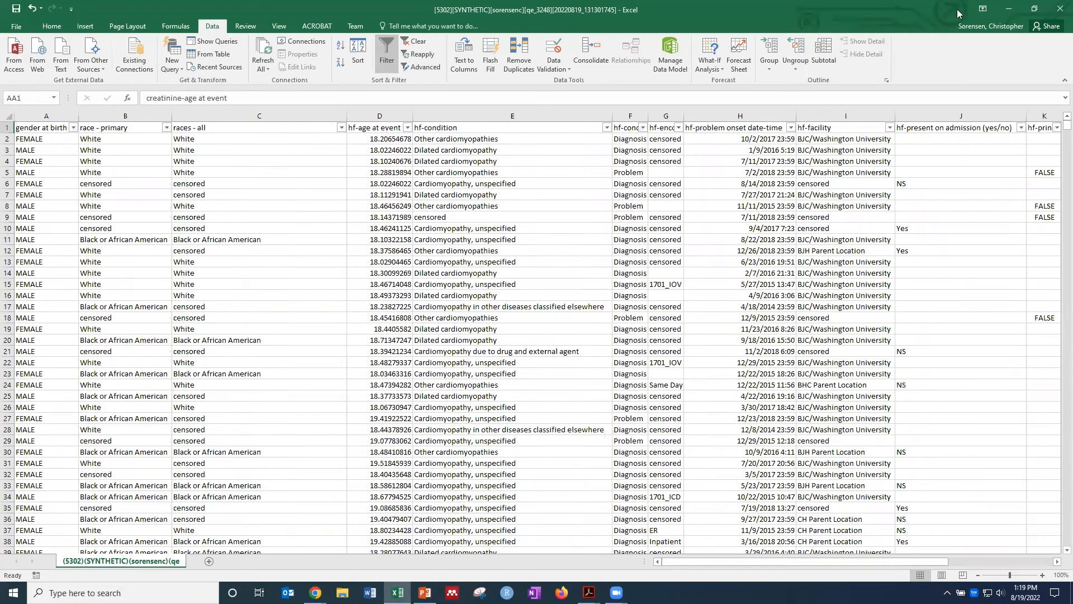
left_click(1008, 9)
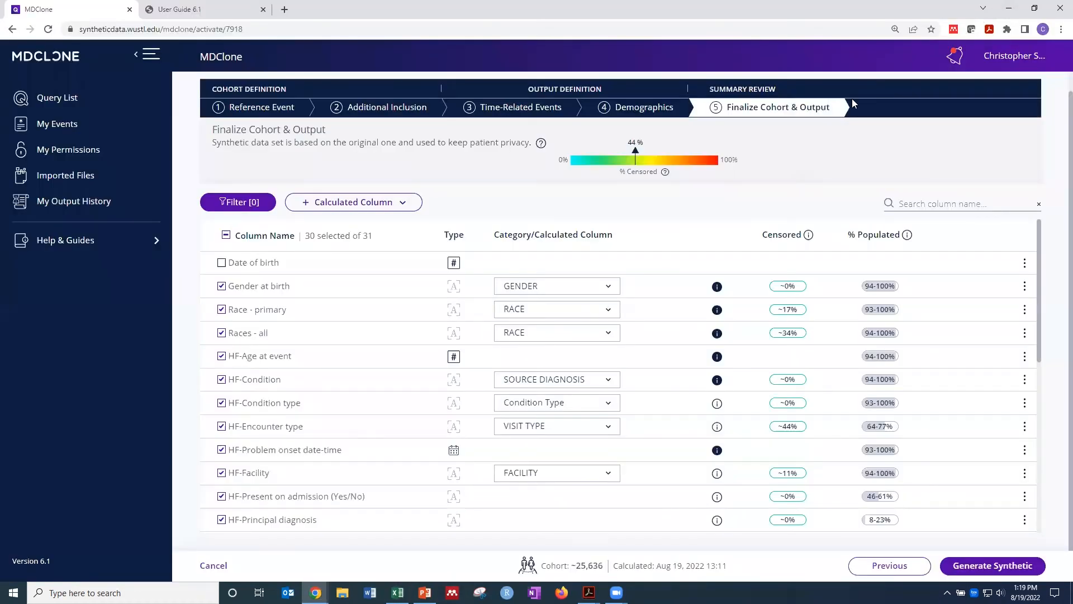
- Create If exists column 'HF on arrival YN' on HF-Present on admission (Yes/No), marking 1/0
left_click(403, 203)
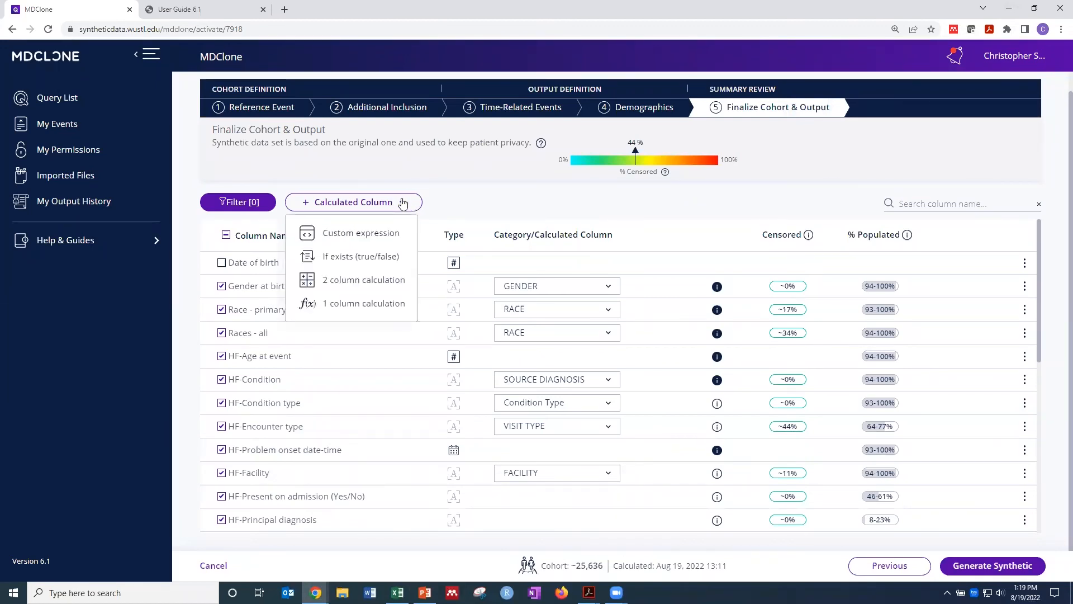
left_click(360, 259)
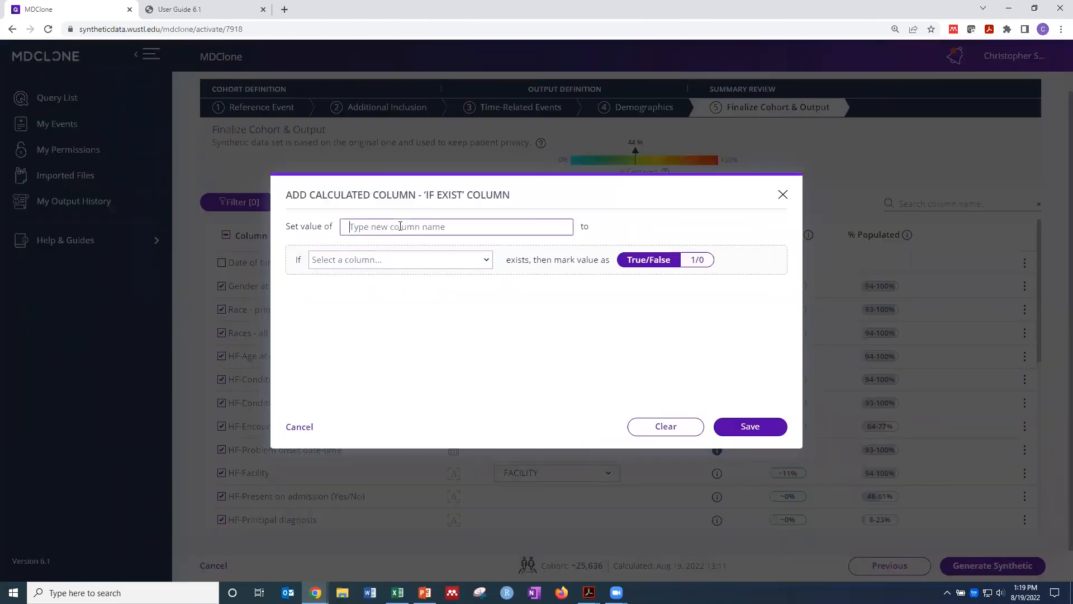
type("HF on arrival YN")
left_click(445, 266)
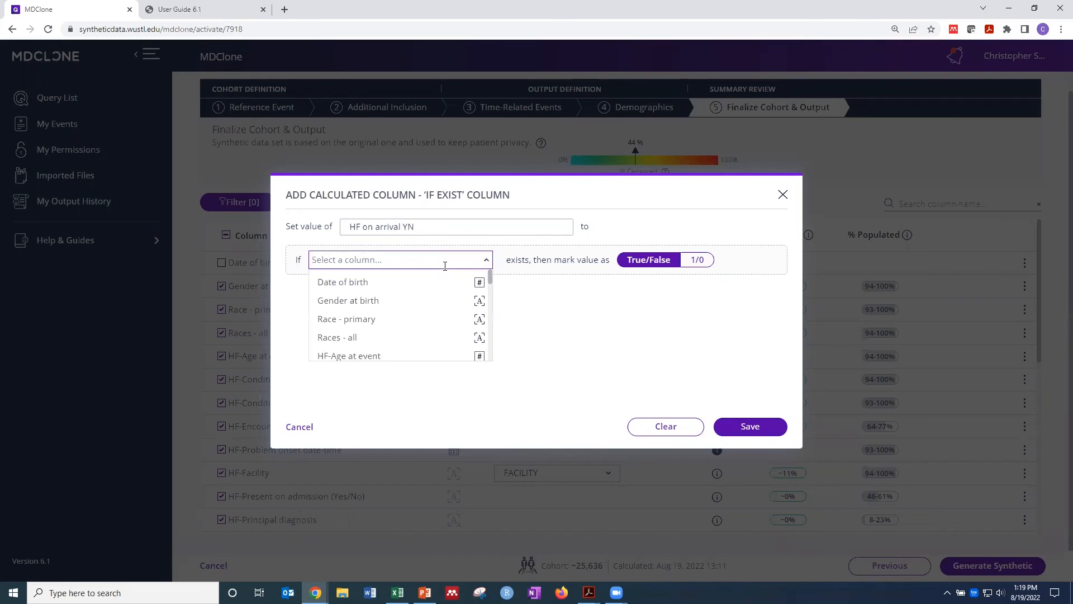
scroll(430, 306, "down", 1)
scroll(414, 327, "down", 1)
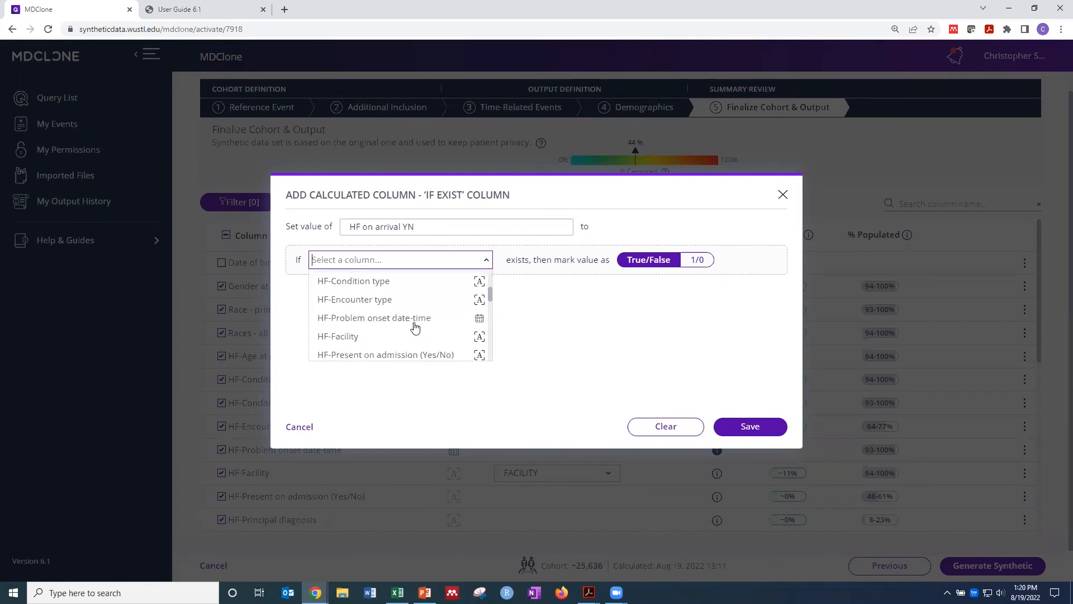
scroll(391, 327, "down", 1)
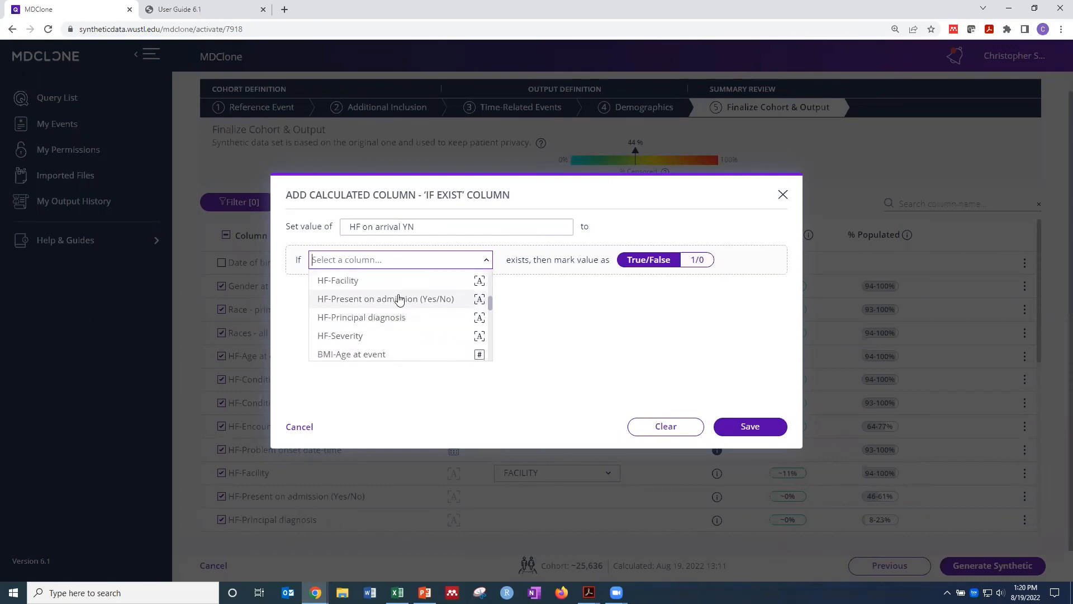
left_click(392, 301)
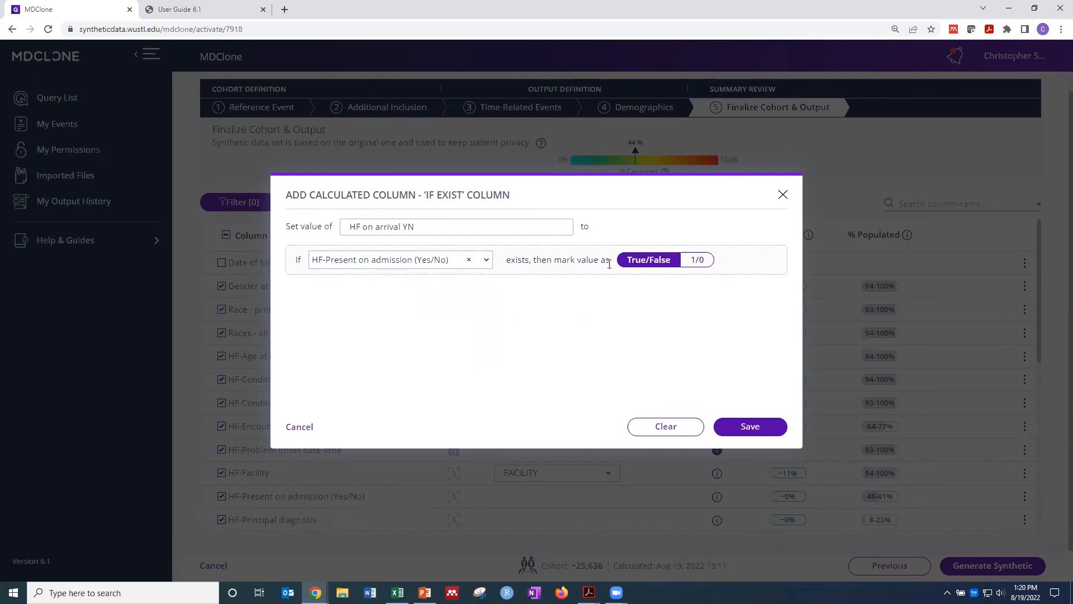
left_click(702, 263)
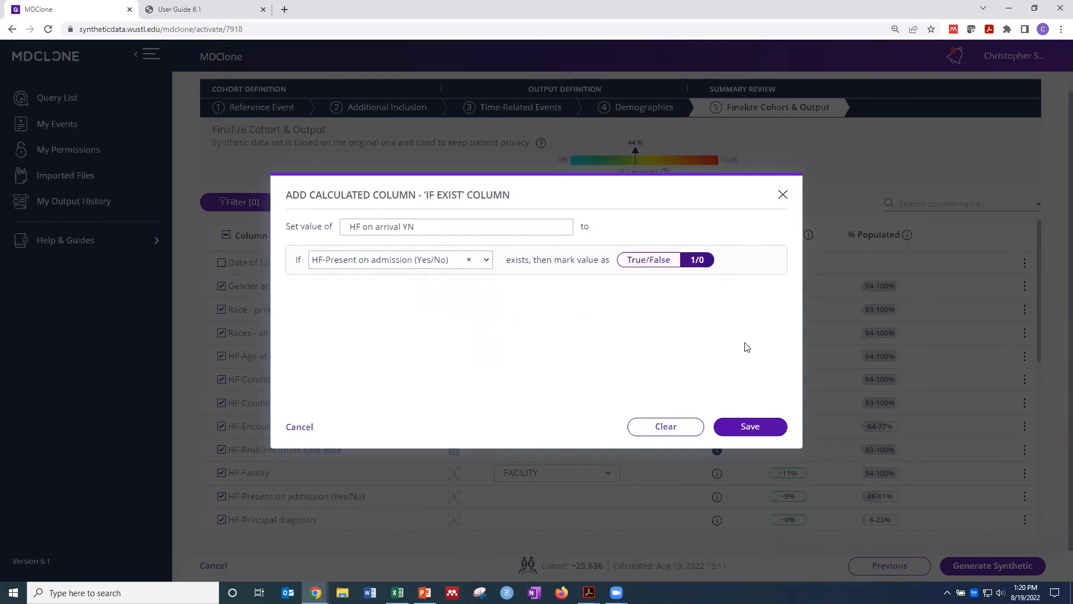
left_click(738, 428)
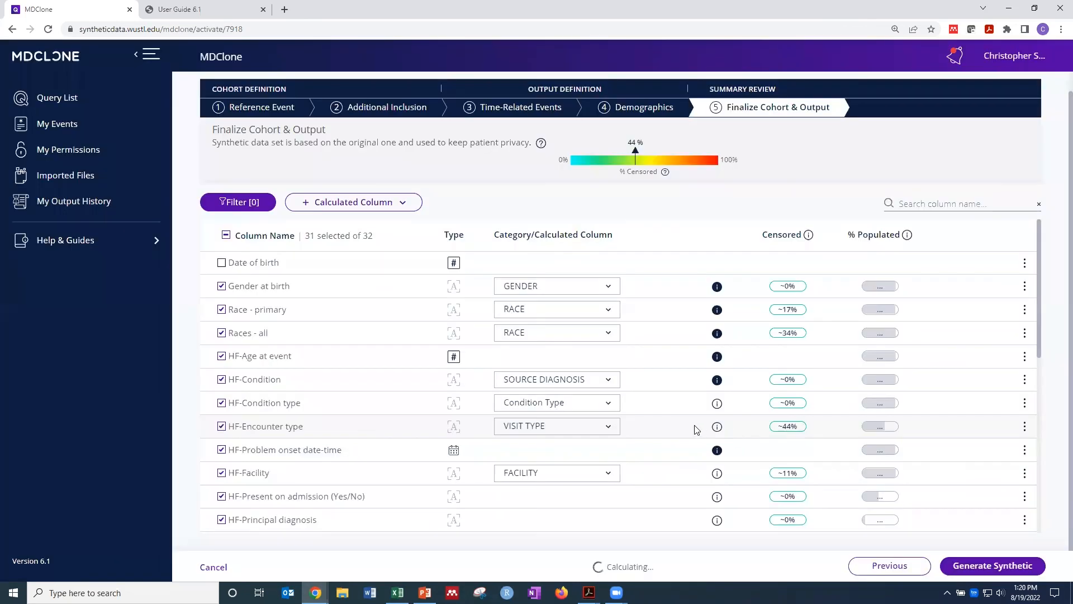
- Scroll to the new HF on arrival YN column at the table's end and open the Calculated Column list
scroll(688, 431, "down", 8)
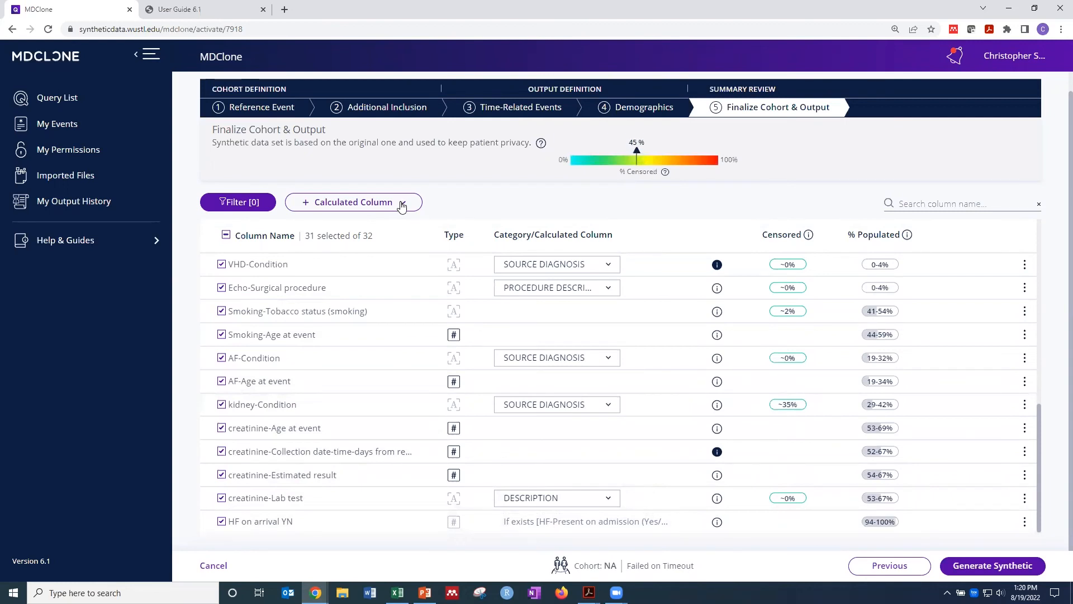
left_click(402, 207)
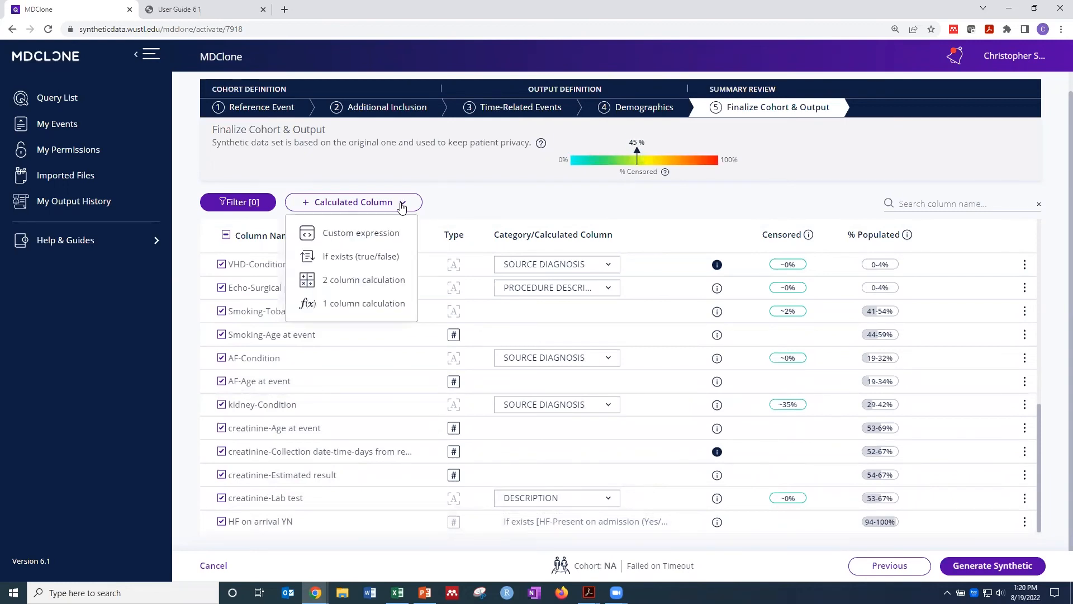
- Start a custom expression column named 'BMI Categories' with a CASE WHEN THEN ELSE template
left_click(376, 242)
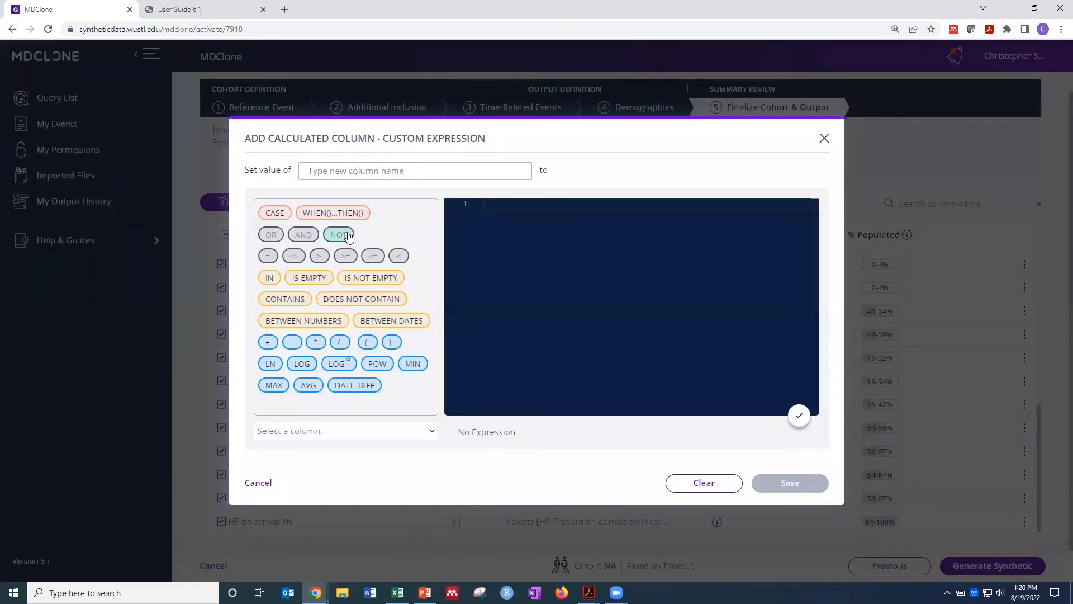
left_click(348, 172)
type("BMI Categ")
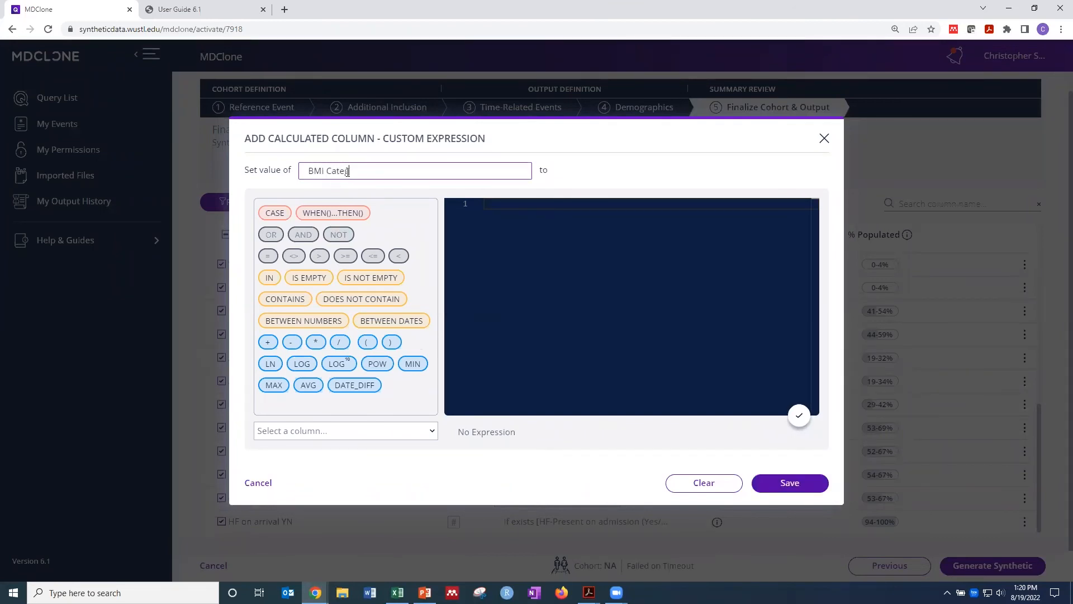
type("ories")
left_click(274, 217)
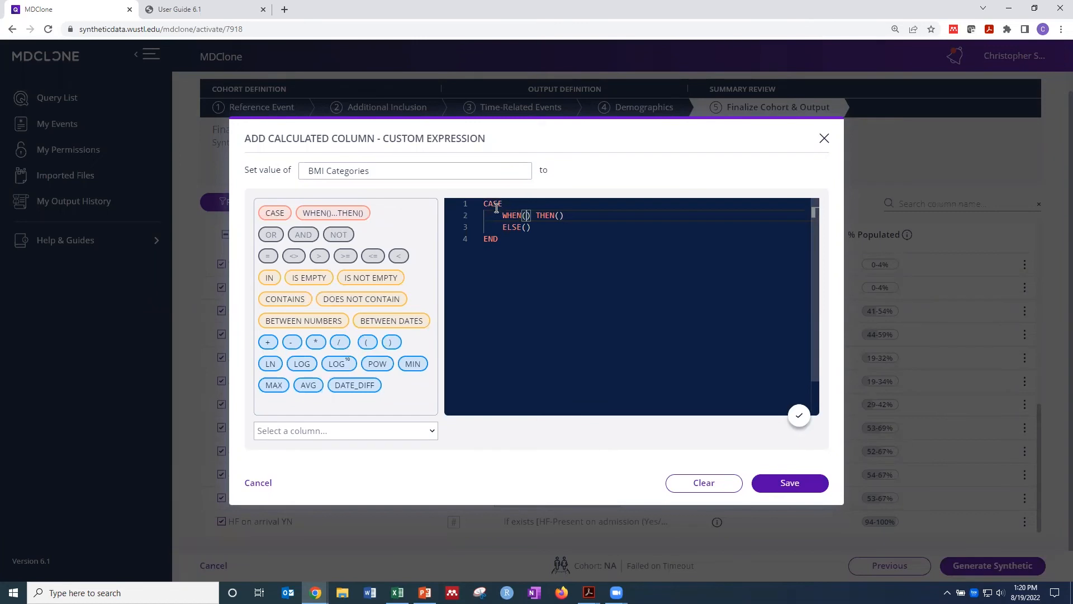
mouse_move(491, 203)
mouse_move(522, 217)
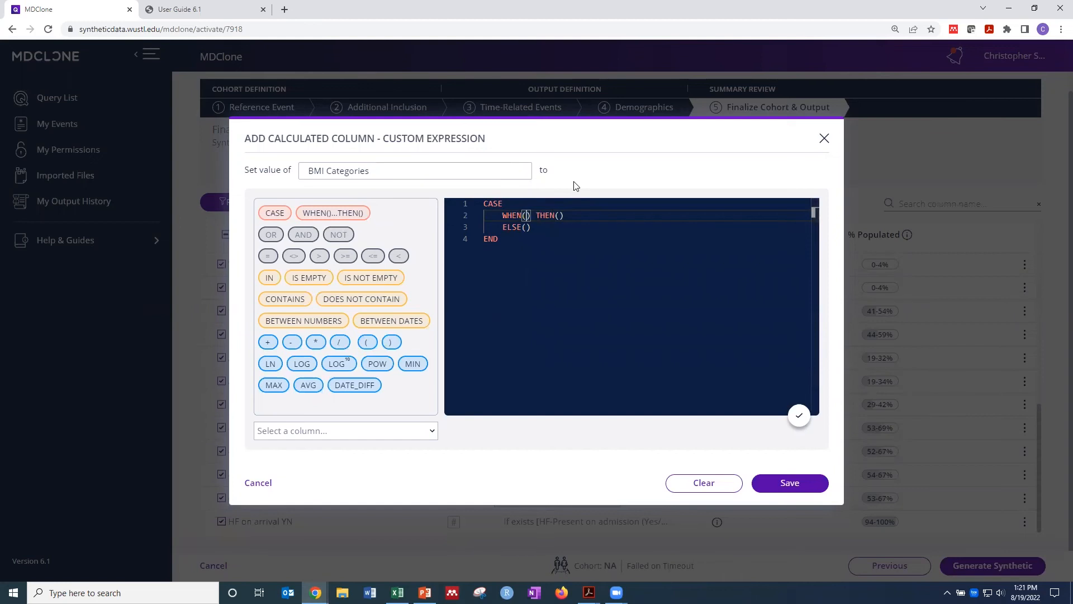
- Set the first condition: BMI-Average Calculated BMI below 19 returns 'Underweight'
type("bm")
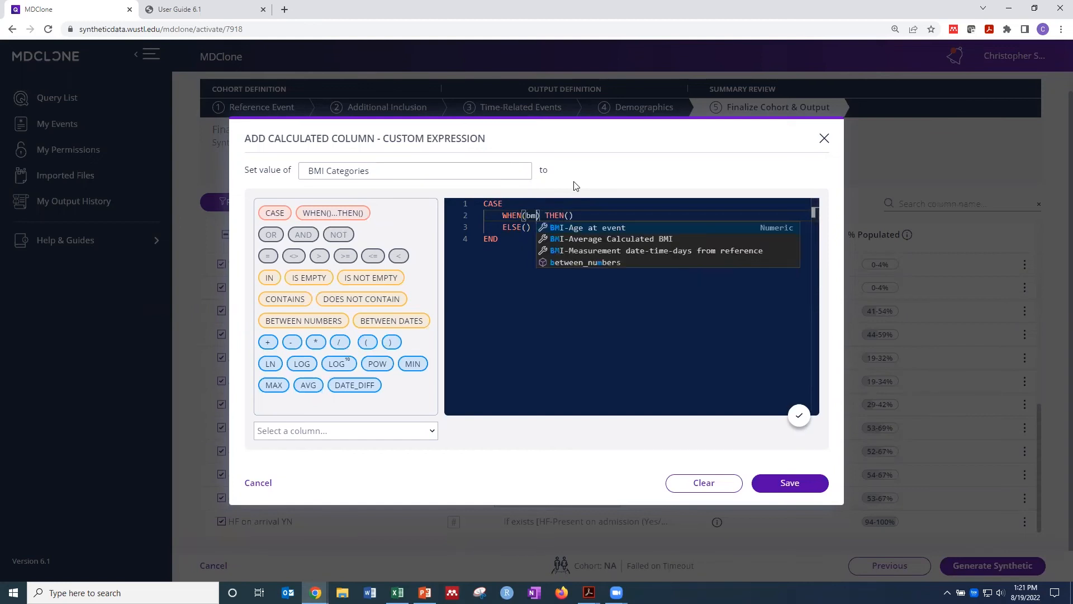
left_click(603, 239)
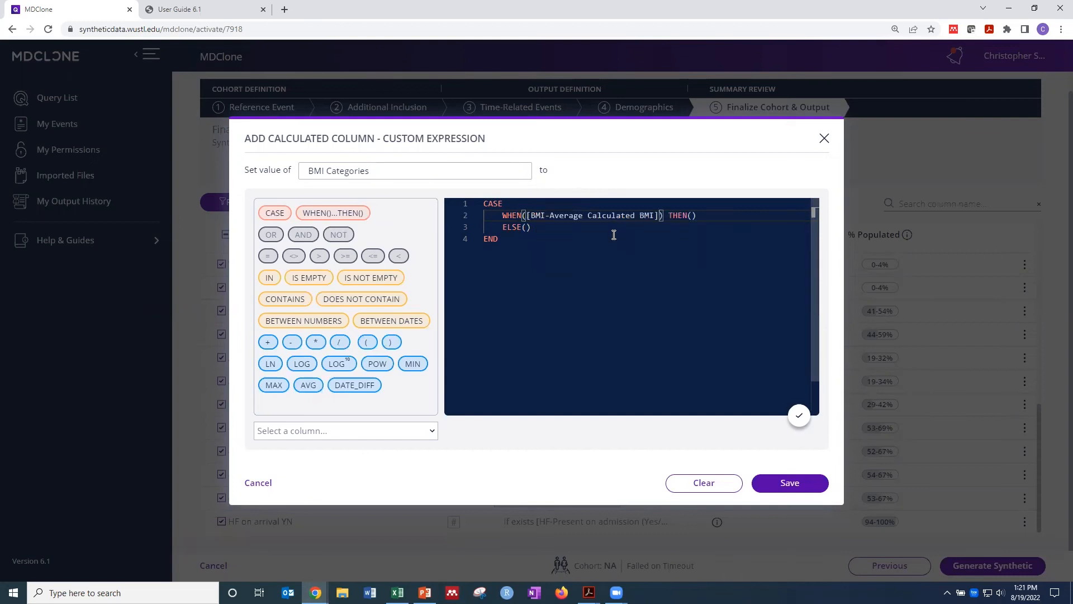
type("<19")
left_click(710, 215)
type("'")
type("Underweight")
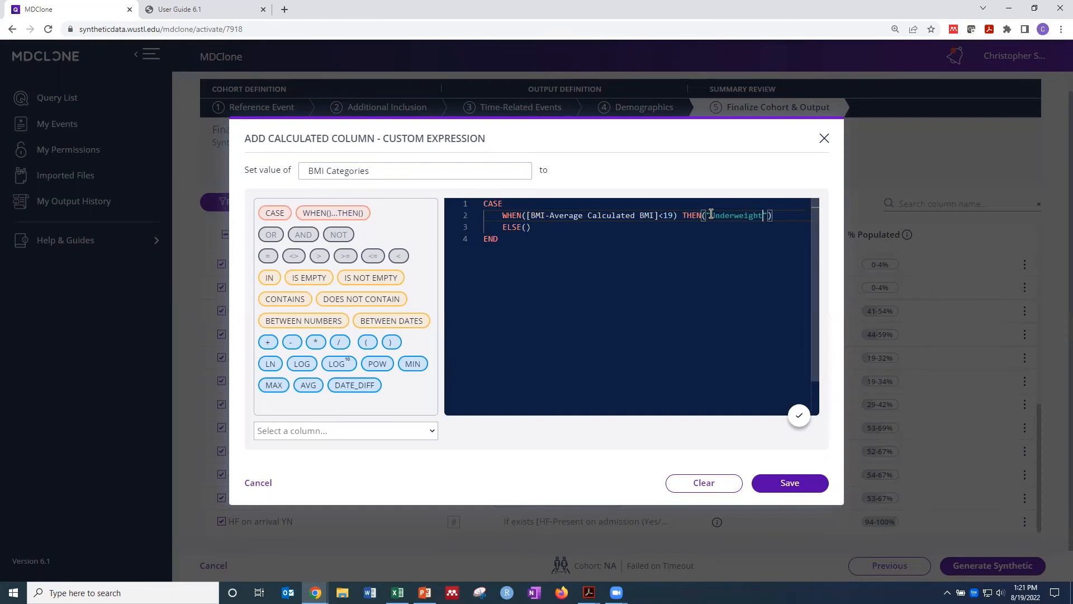
left_click(777, 216)
key("Return")
- Add a second WHEN clause with a between-numbers test on BMI-Average Calculated BMI instead of Age at event
left_click(337, 216)
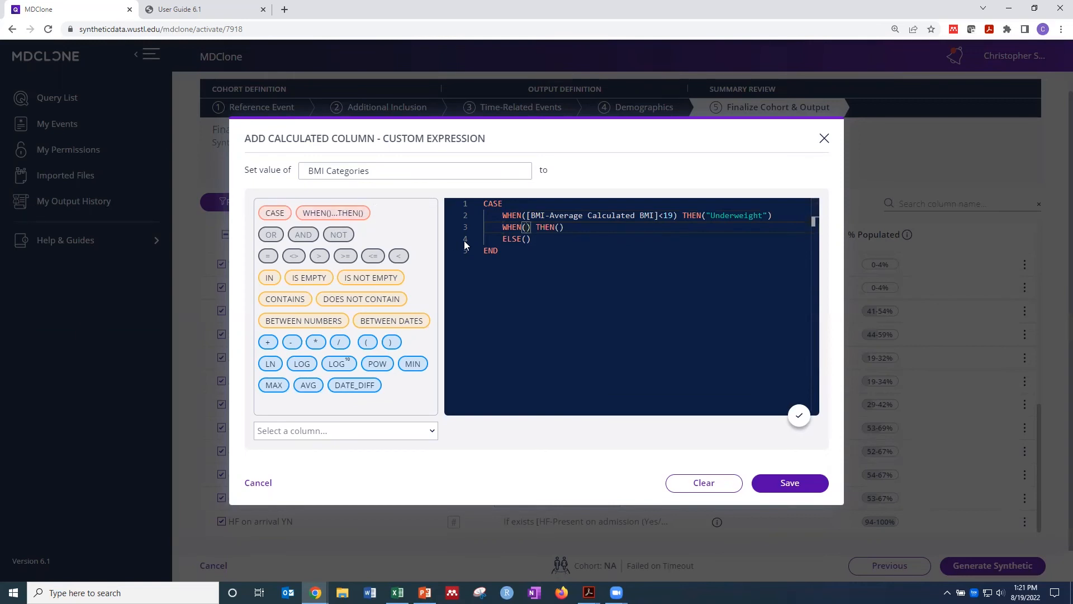
left_click(528, 229)
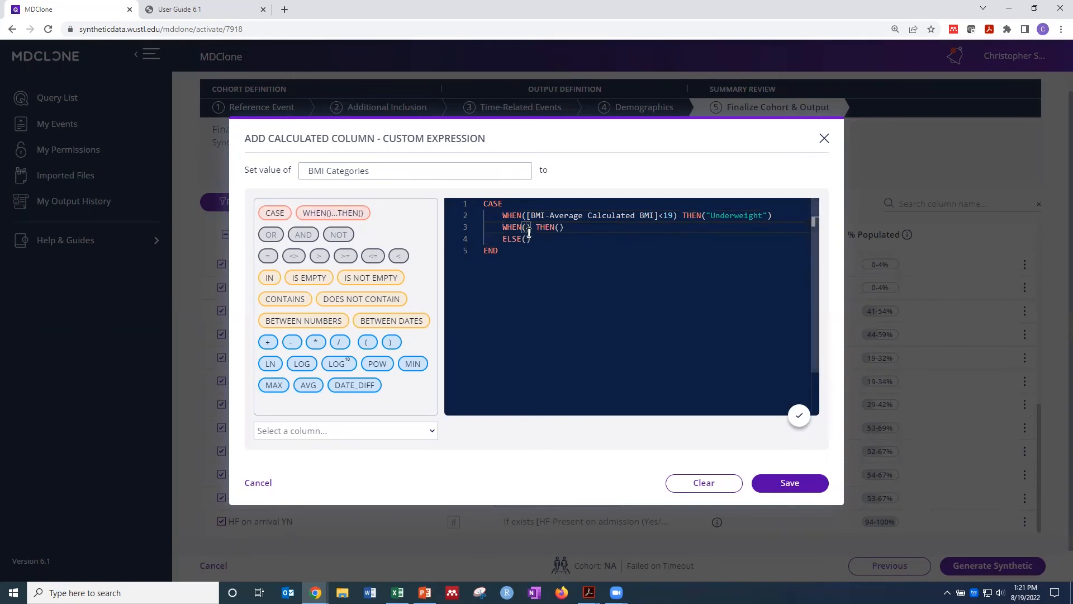
type("bm")
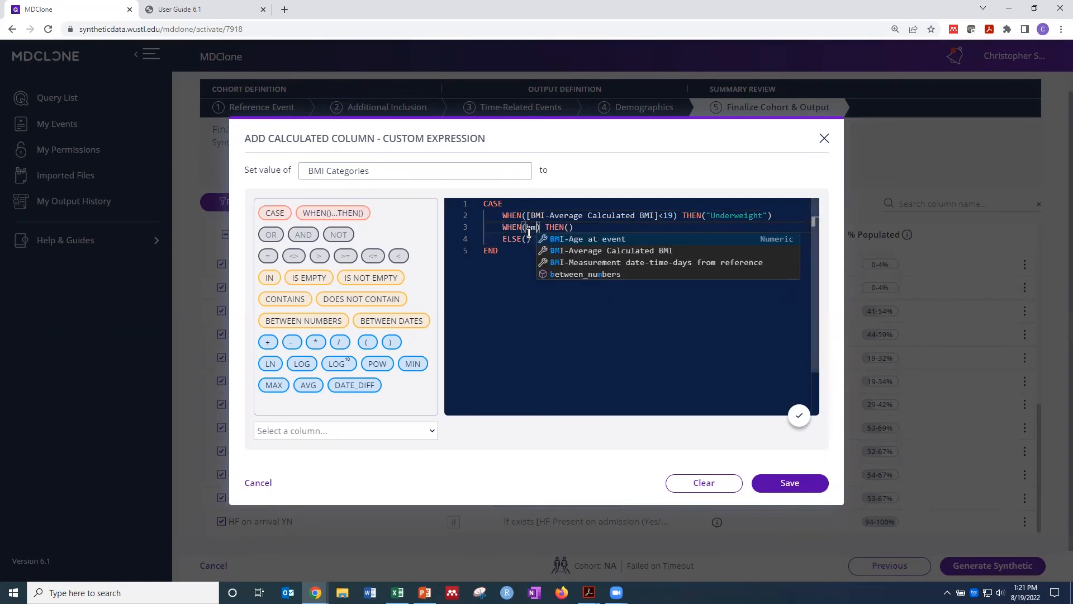
key("Return")
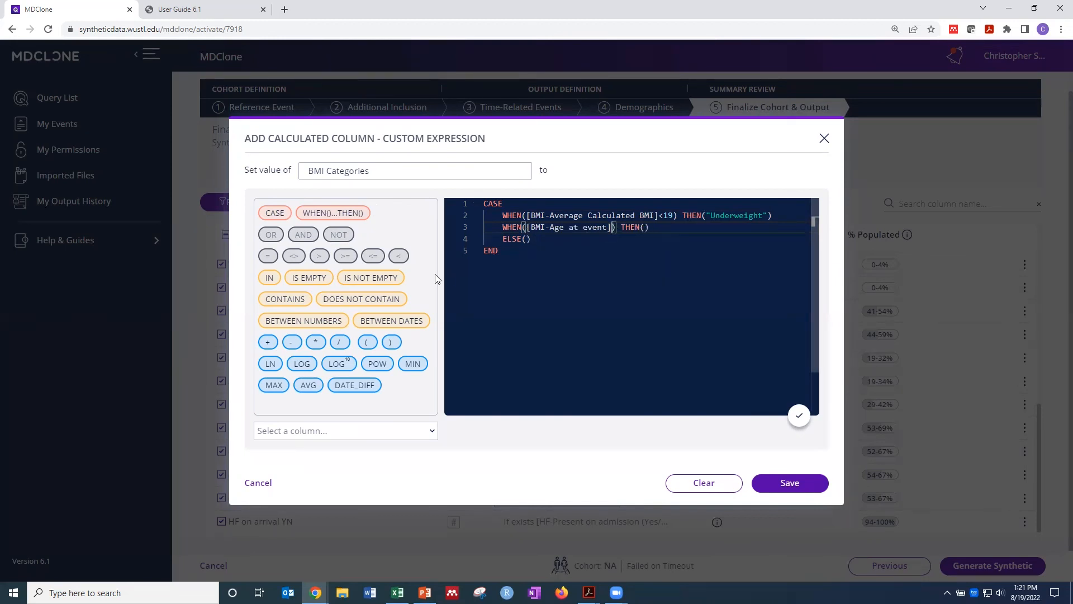
left_click(317, 325)
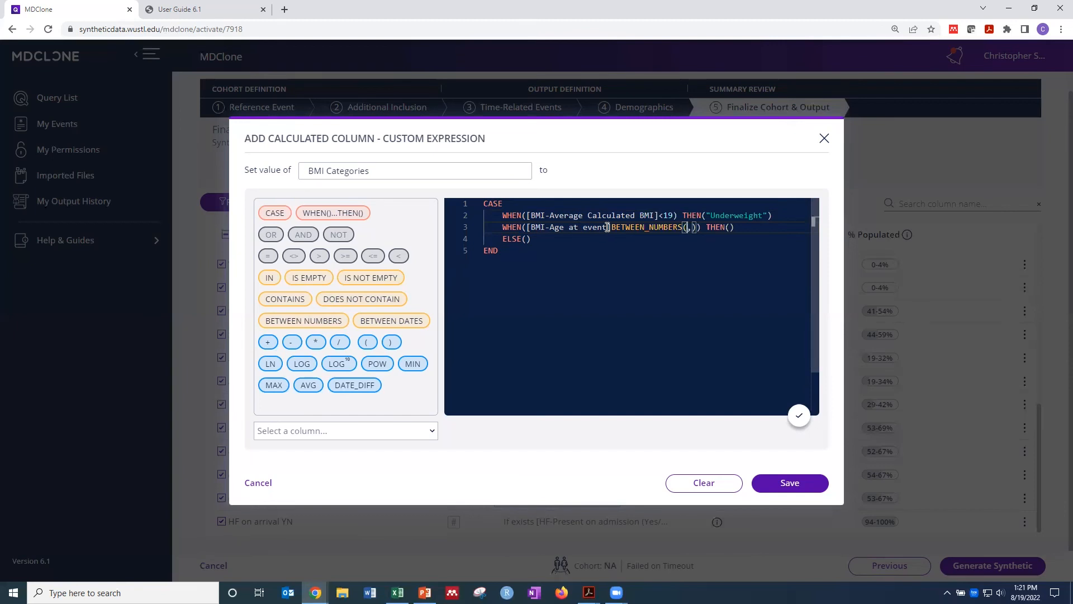
left_click_drag(608, 227, 588, 227)
left_click_drag(652, 215, 549, 215)
right_click(557, 216)
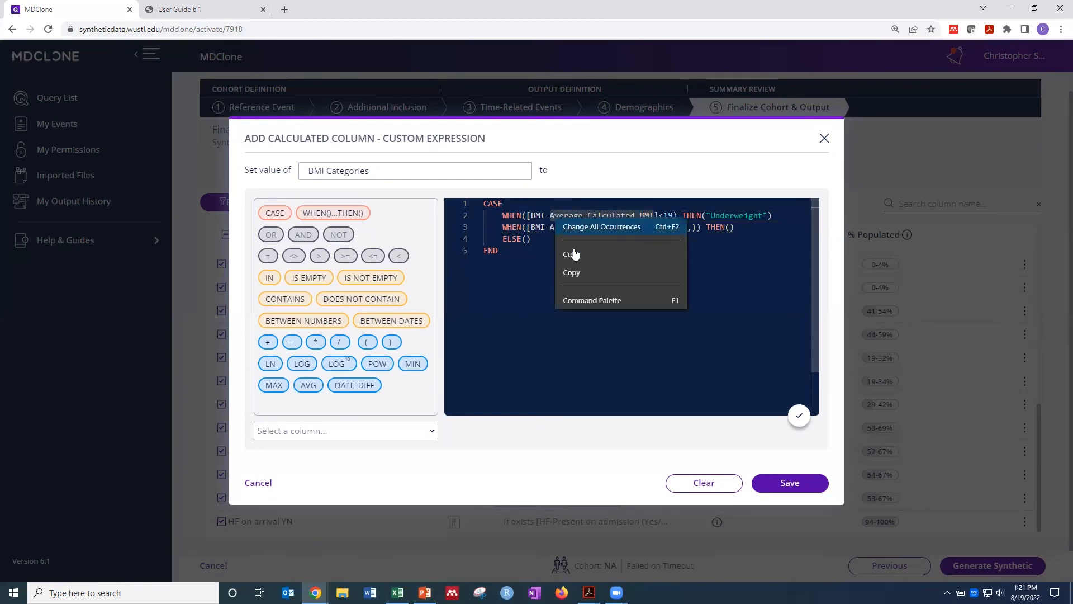
left_click(573, 273)
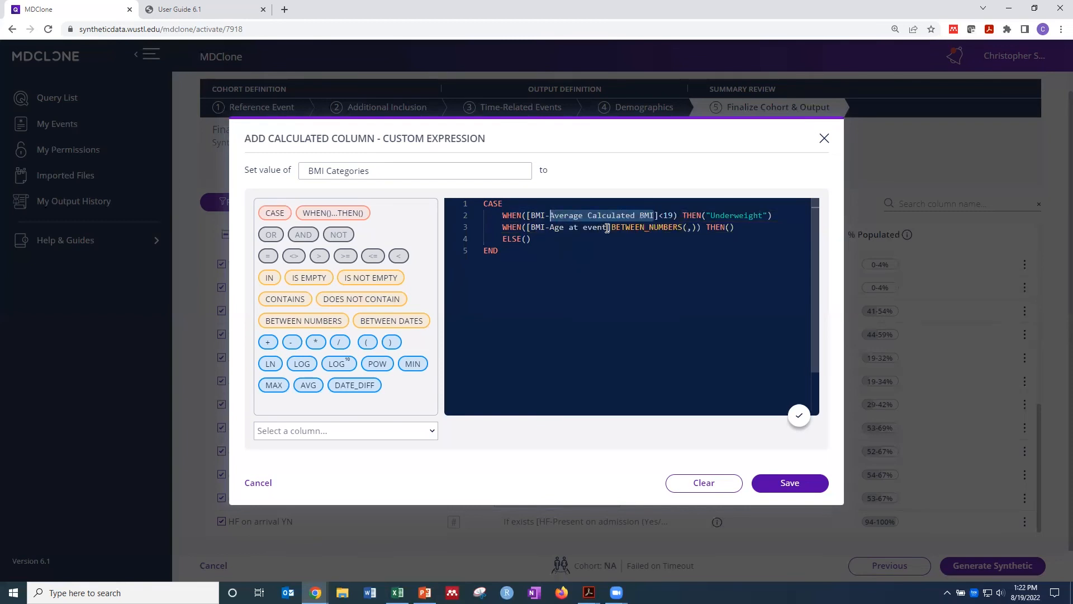
left_click_drag(608, 228, 553, 227)
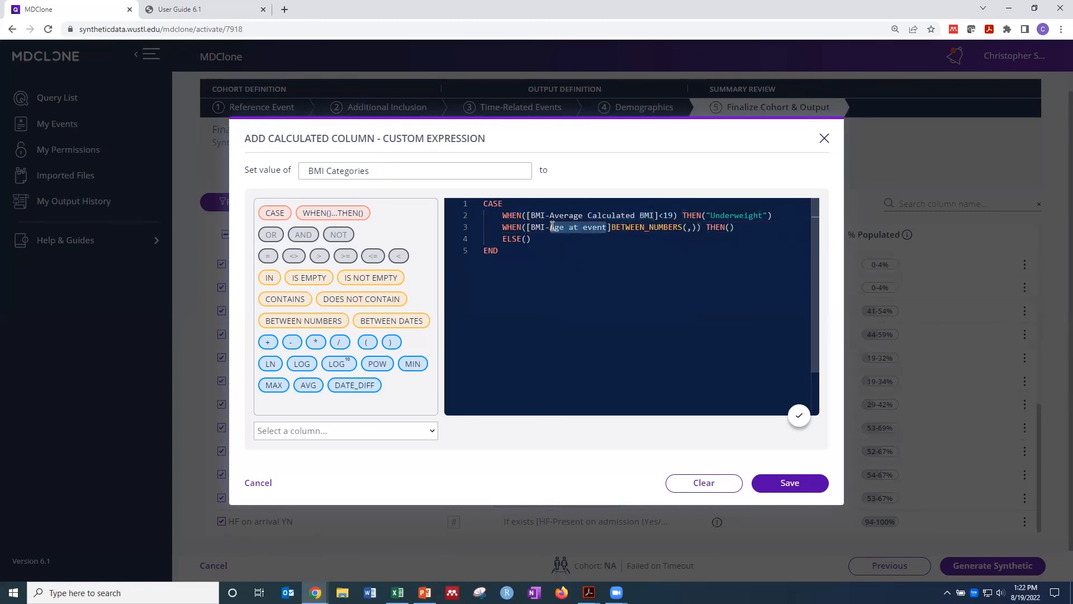
key("ctrl+v")
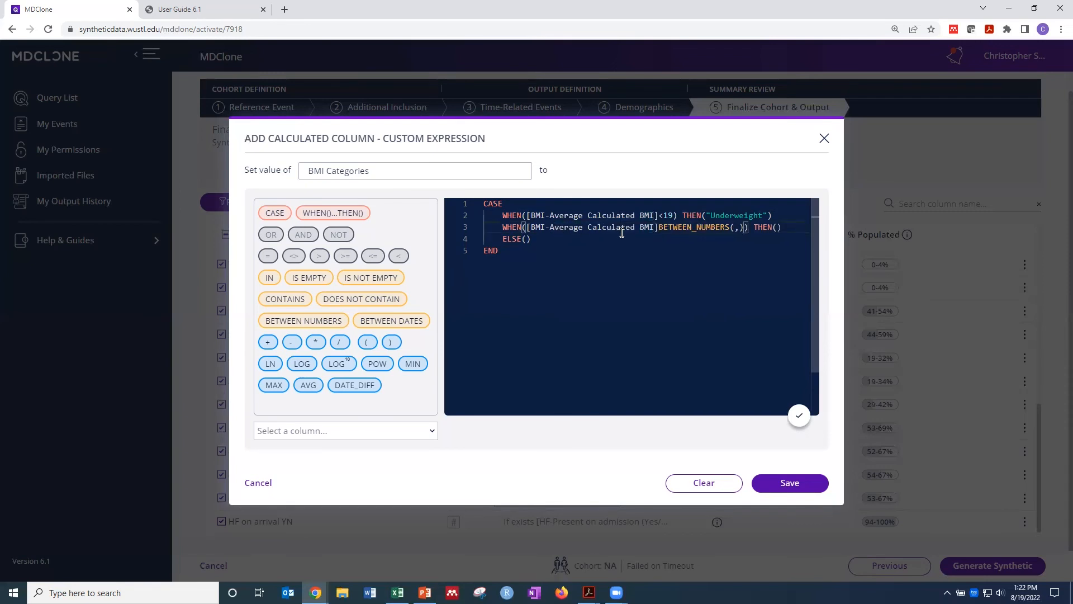
- Give the second clause range 19,25 with result "Normal Weight", then add a third WHEN clause
left_click(736, 227)
type(",")
type("19")
type("25")
key("Right")
key("Right")
key("Right")
key("Right")
key("Right")
key("Right")
key("Right")
key("Right")
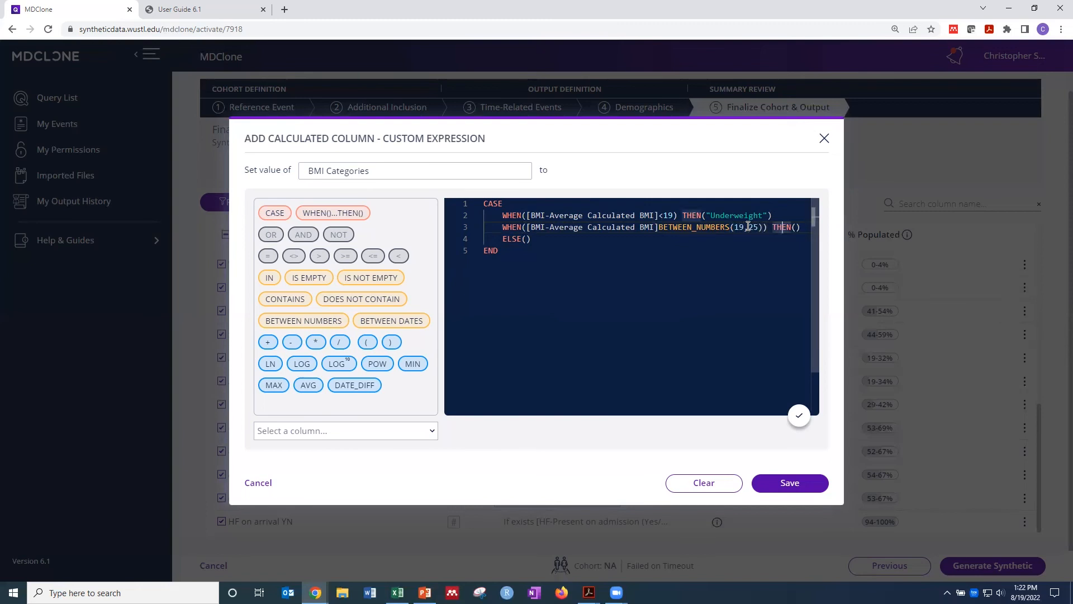
type("\"Normal")
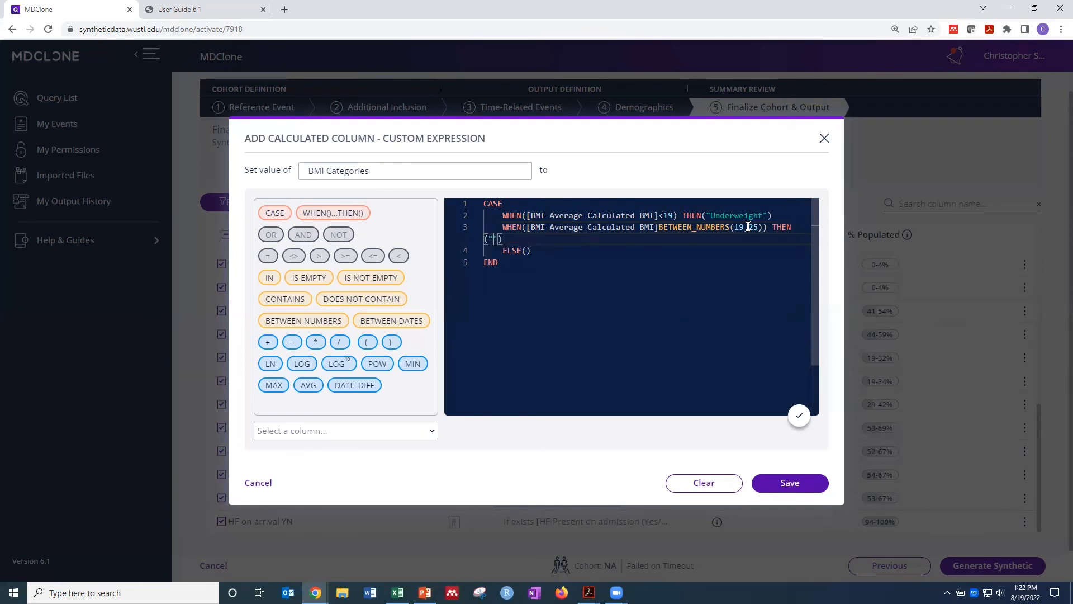
type(" Weight")
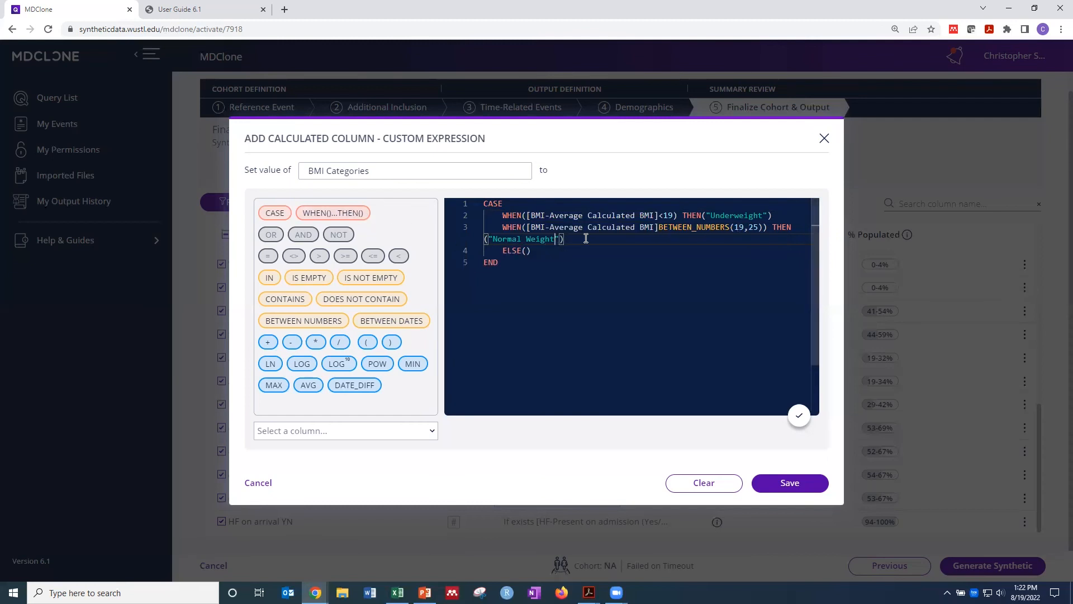
key("Return")
left_click(355, 216)
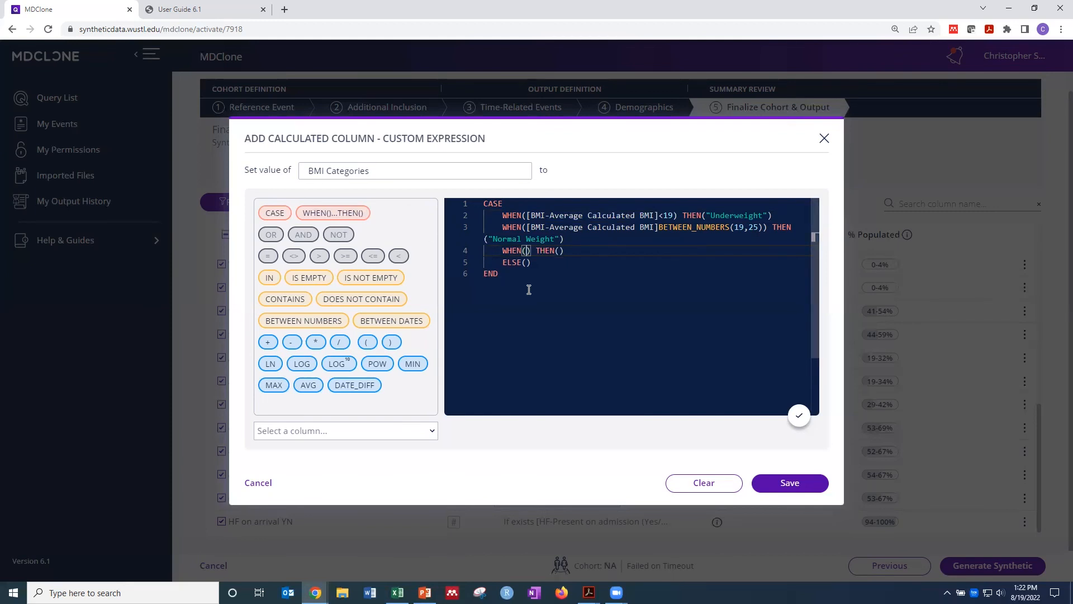
- Set the third condition: BMI-Average Calculated BMI between 25 and 30 returns "Overweight"
type("[b")
left_click(599, 276)
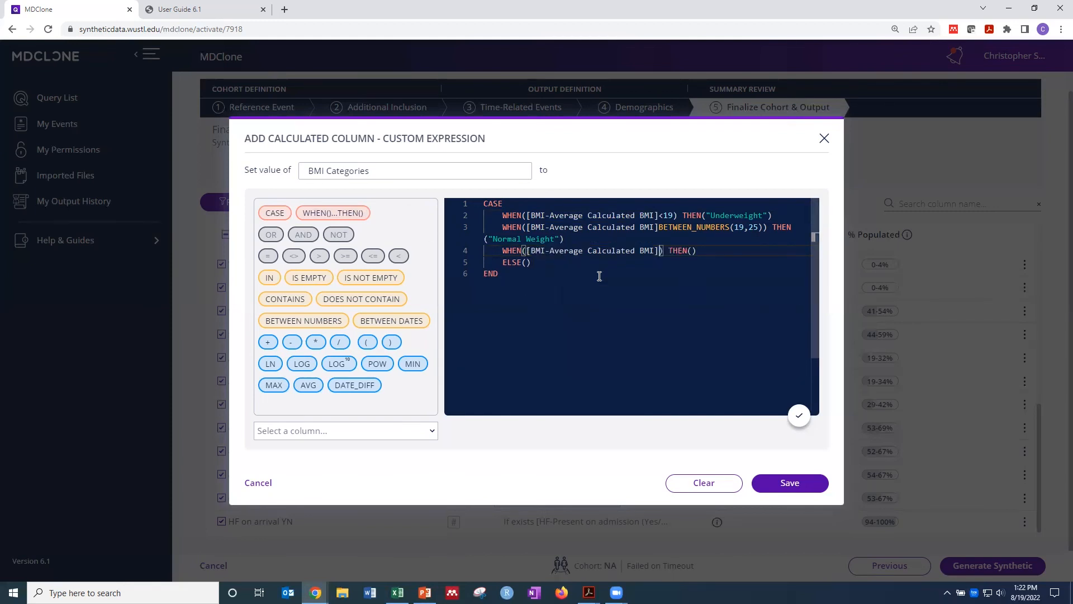
left_click(306, 322)
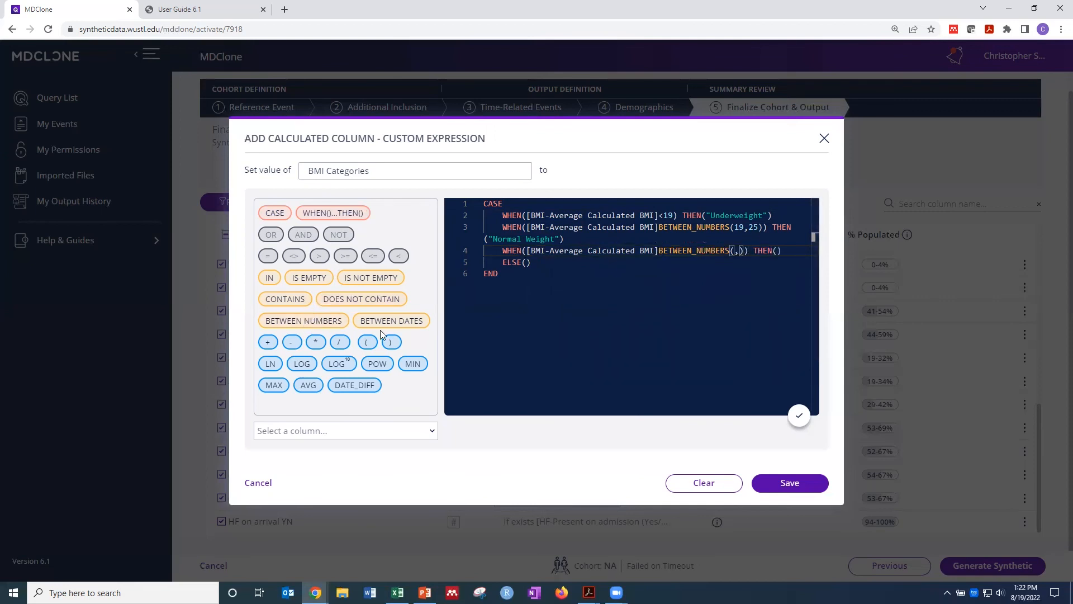
type("25,30")
left_click(796, 252)
type("\"")
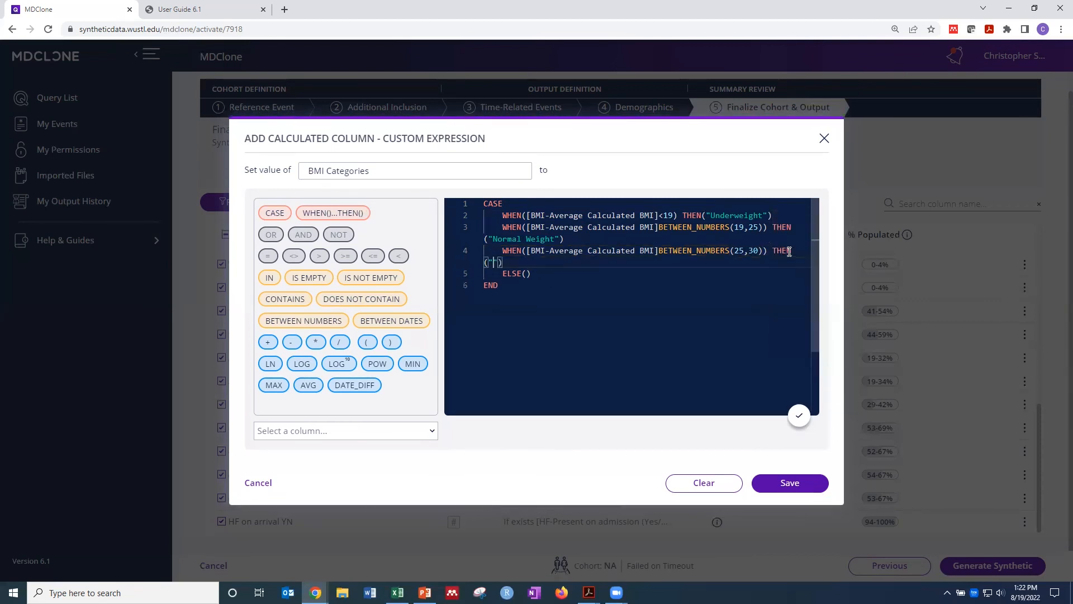
type("Overweight")
- Put "Obese" in the ELSE result and validate the expression
left_click(527, 273)
type("\"Obese\"")
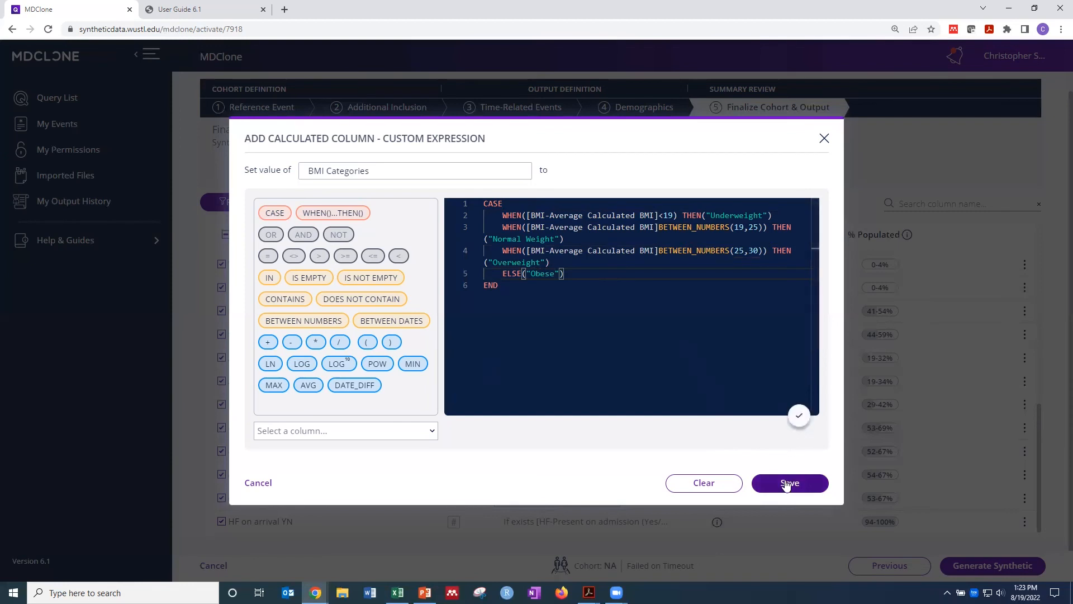
left_click(801, 421)
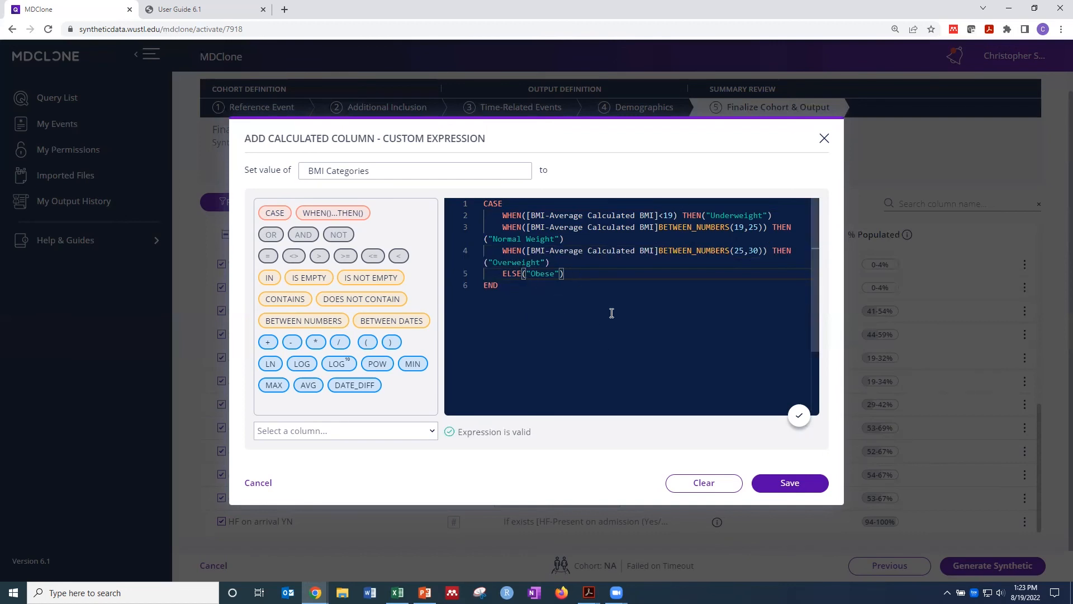
- Save the BMI Categories column and exclude the creatinine, kidney, AF, smoking and echo columns
left_click(808, 489)
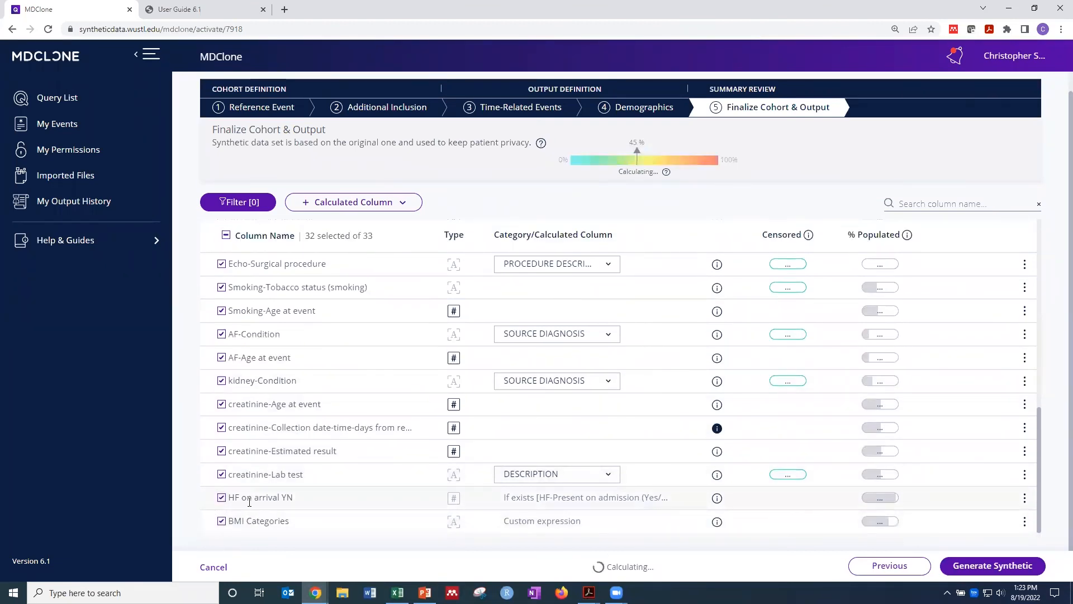
left_click(222, 475)
left_click(221, 451)
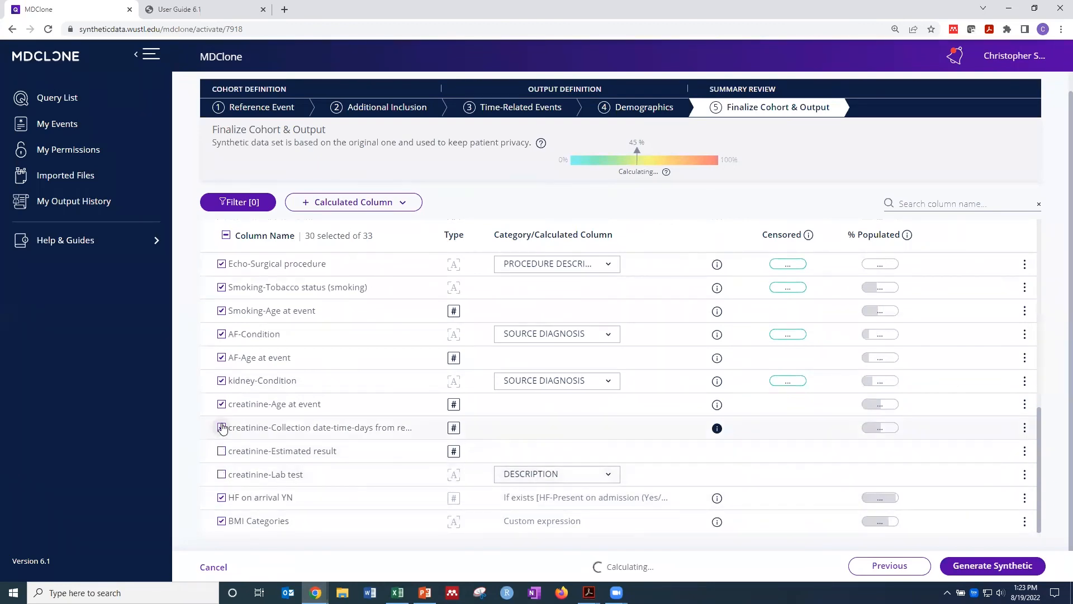
left_click(222, 428)
left_click(222, 404)
left_click(222, 380)
left_click(222, 357)
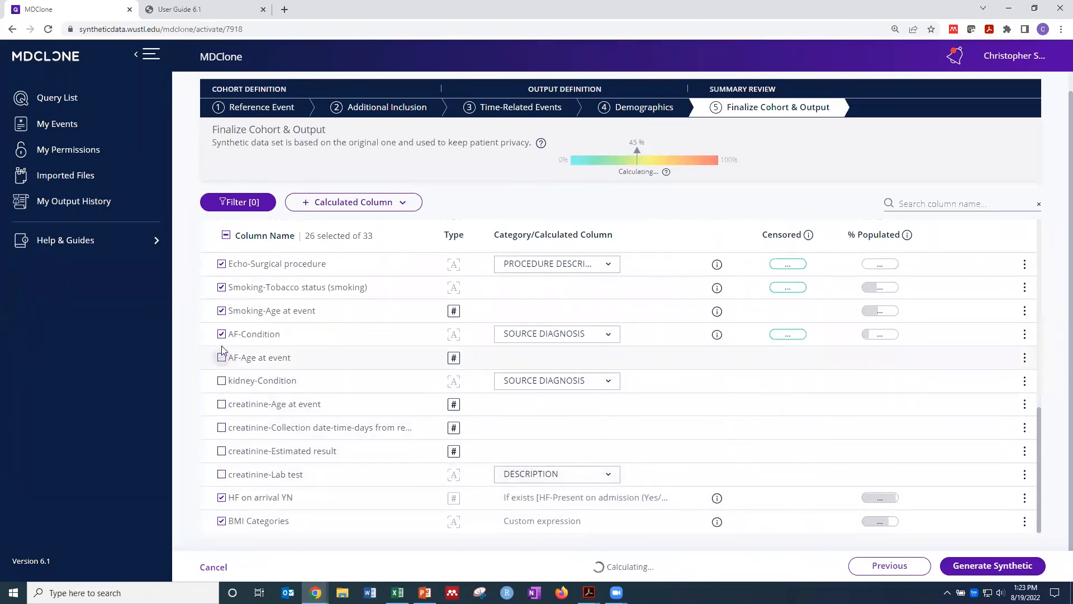
left_click(222, 334)
left_click(221, 310)
left_click(222, 287)
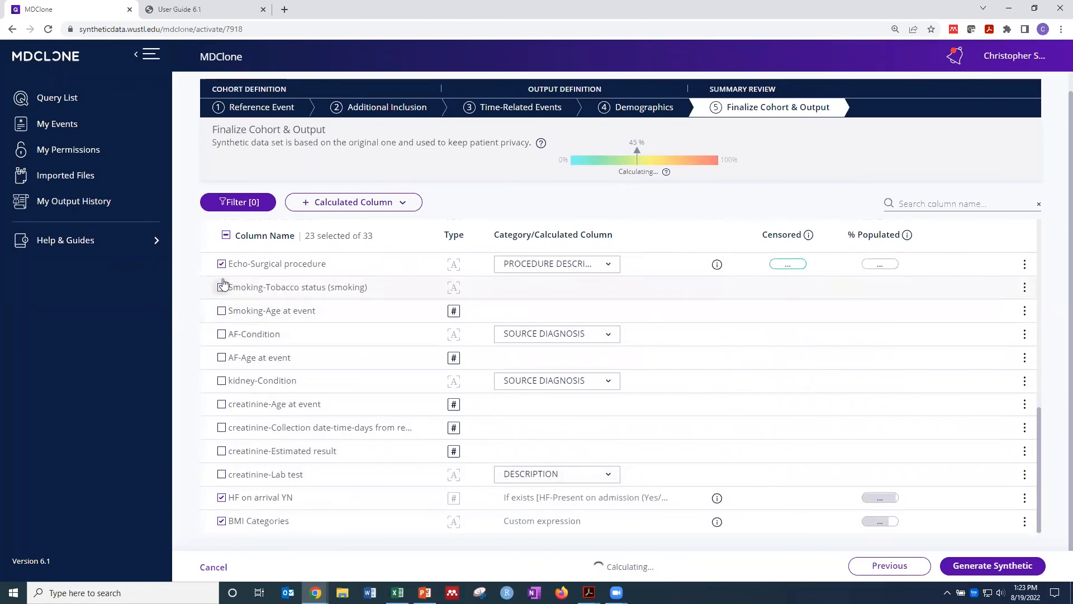
left_click(222, 264)
- Exclude the steroids, BP, VHD, BMI date-time and BMI age columns, keeping BMI-Average Calculated BMI
scroll(222, 313, "up", 2)
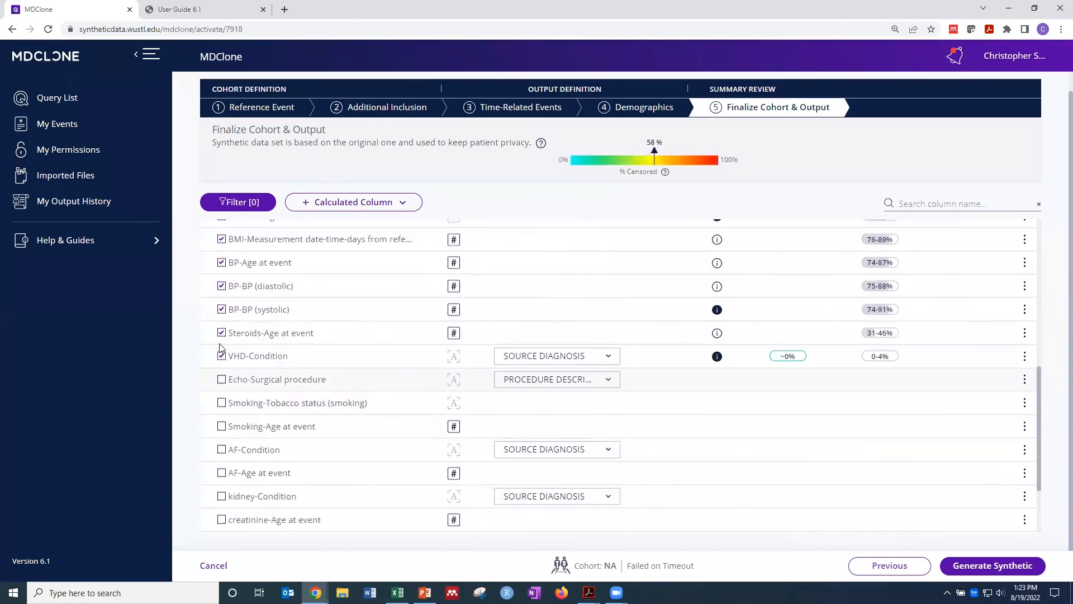
left_click(222, 336)
left_click(221, 313)
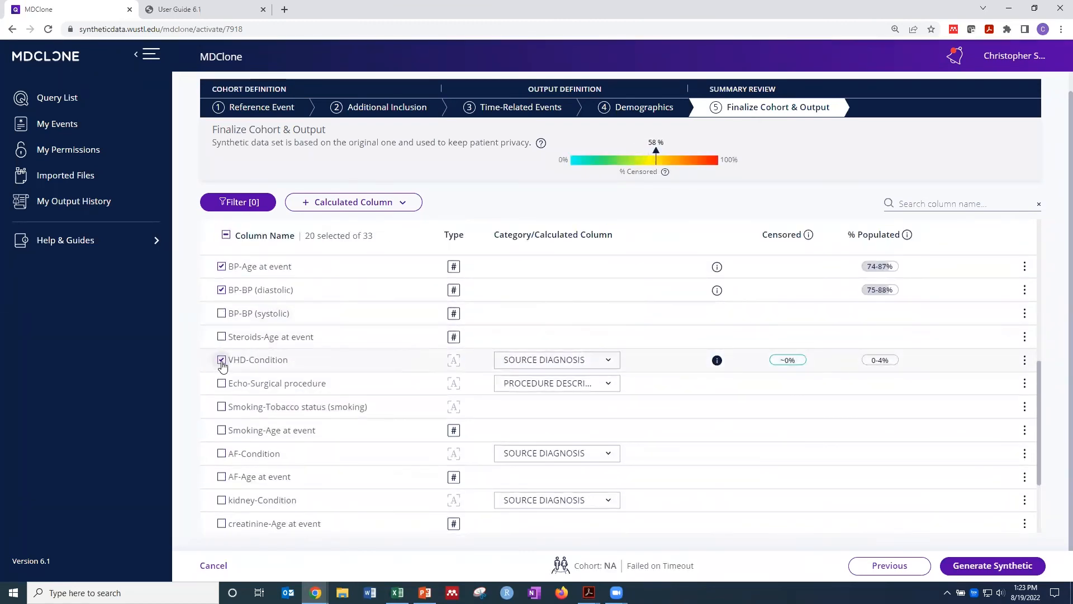
left_click(222, 360)
scroll(222, 361, "up", 1)
left_click(221, 349)
left_click(221, 326)
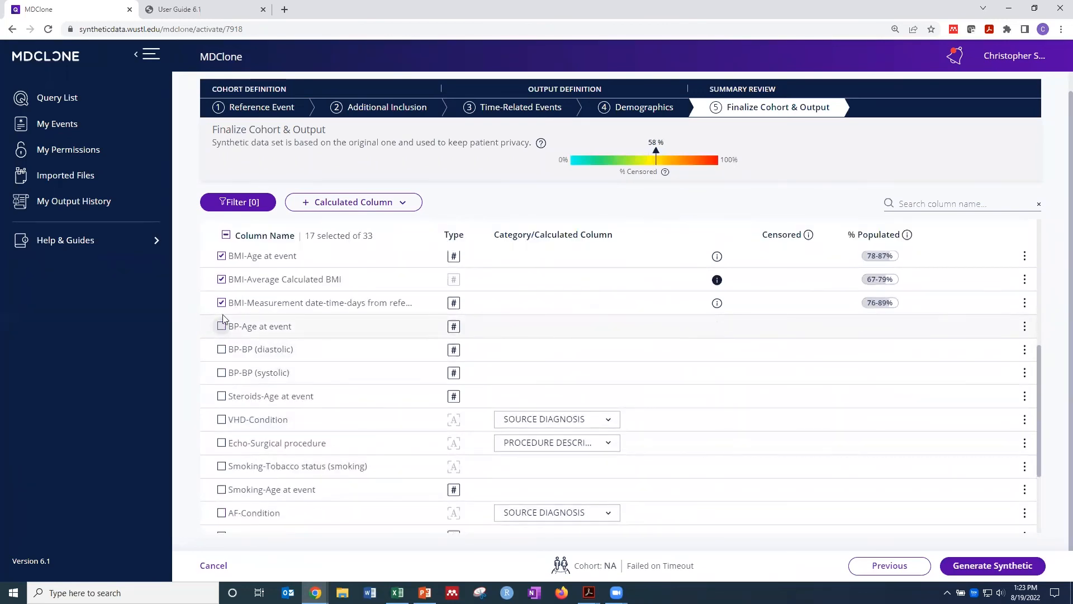
left_click(222, 302)
left_click(221, 279)
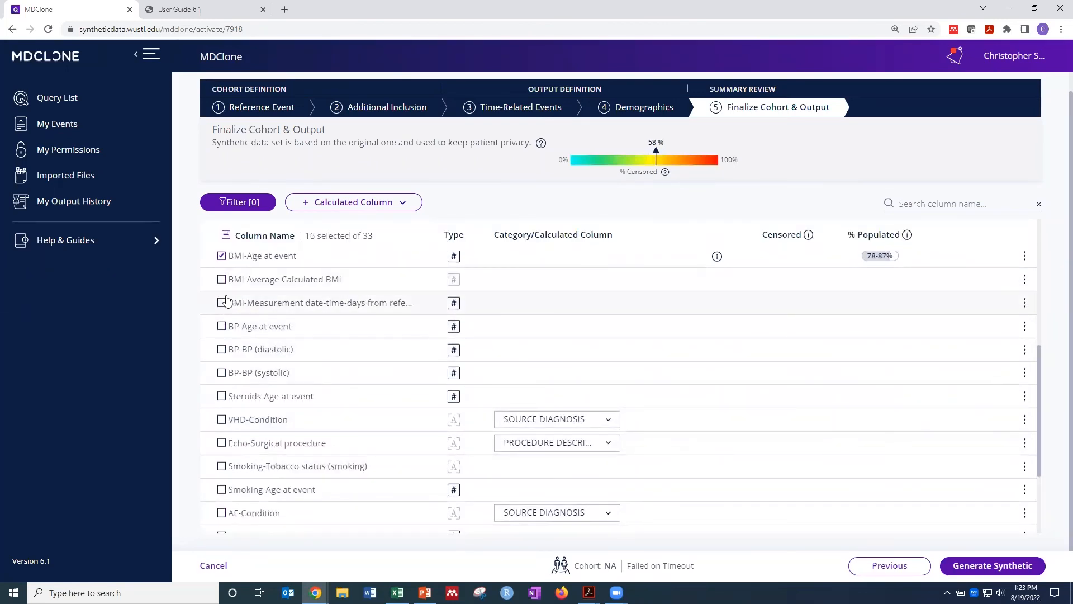
left_click(221, 279)
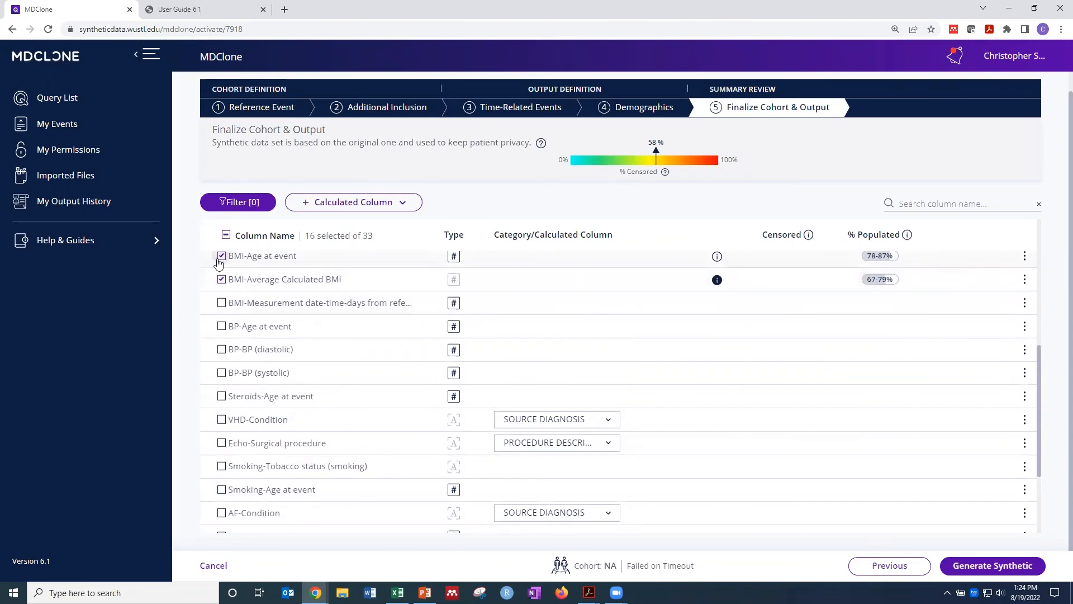
left_click(221, 255)
scroll(218, 302, "up", 1)
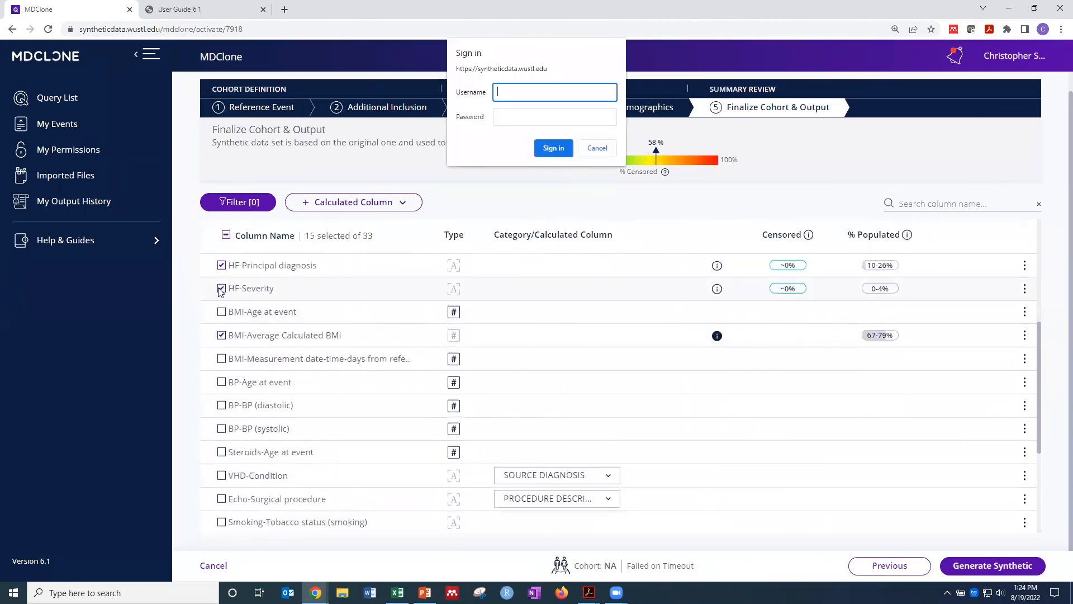
- Dismiss the browser sign-in prompt and exclude HF severity, principal diagnosis, facility, onset, encounter and condition type
left_click(596, 148)
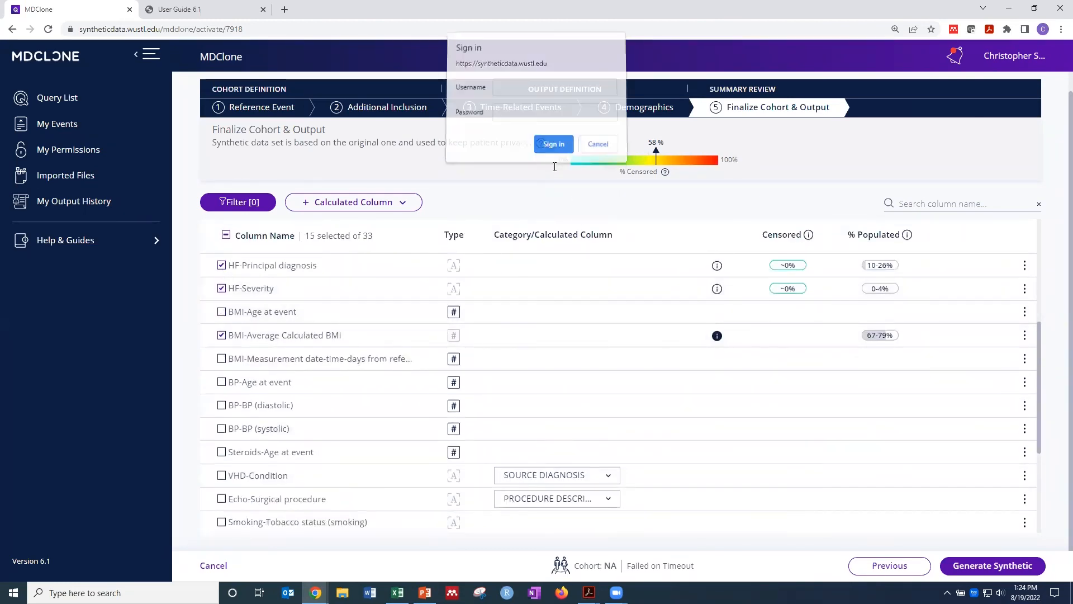
left_click(231, 290)
scroll(231, 293, "up", 1)
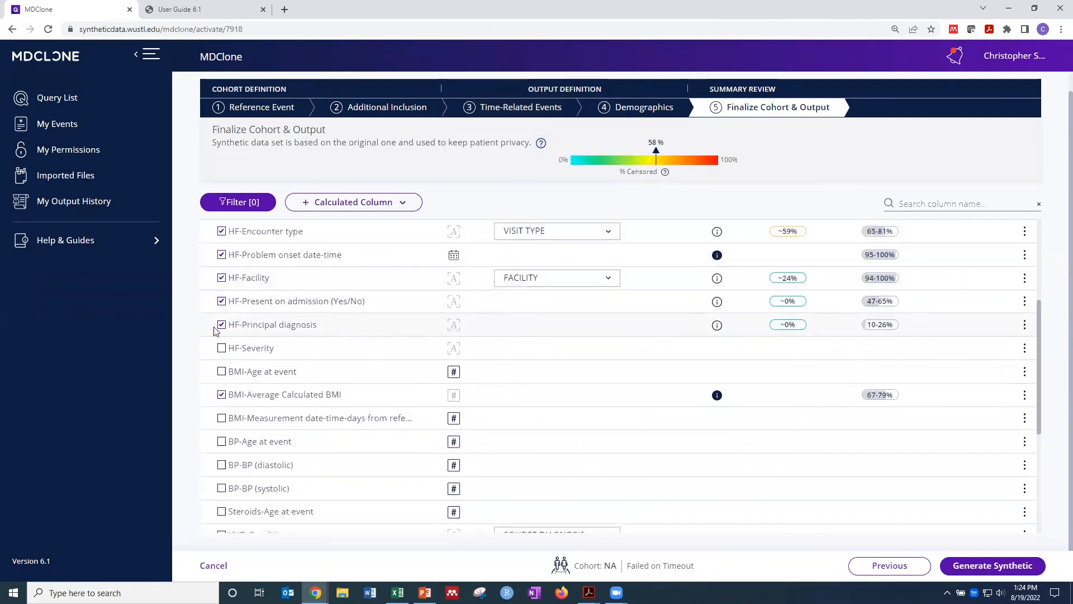
left_click(221, 324)
left_click(221, 278)
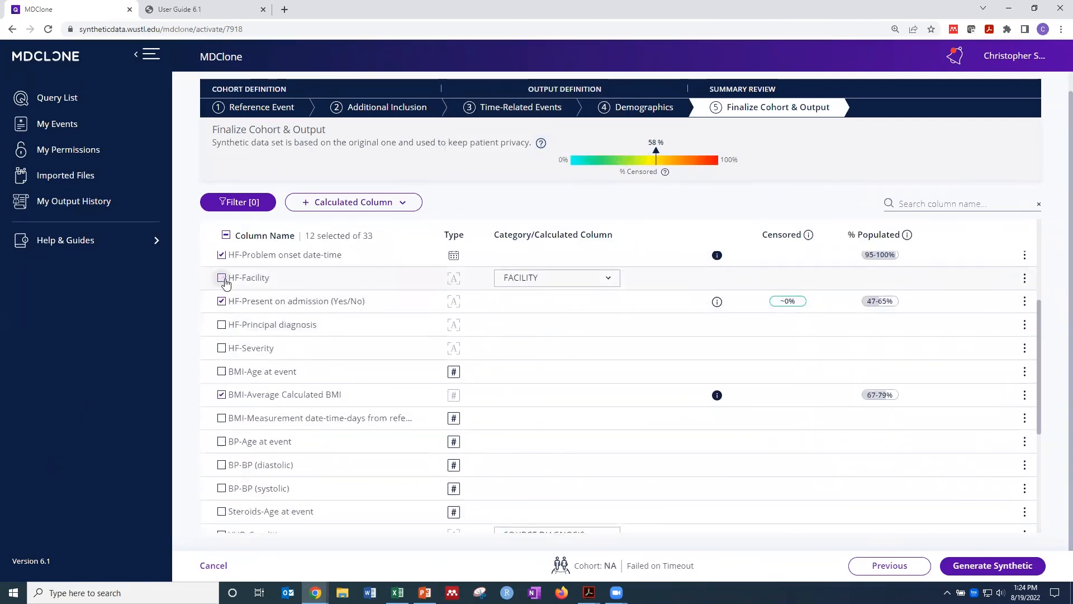
scroll(224, 285, "up", 3)
scroll(223, 302, "down", 1)
left_click(221, 315)
left_click(221, 292)
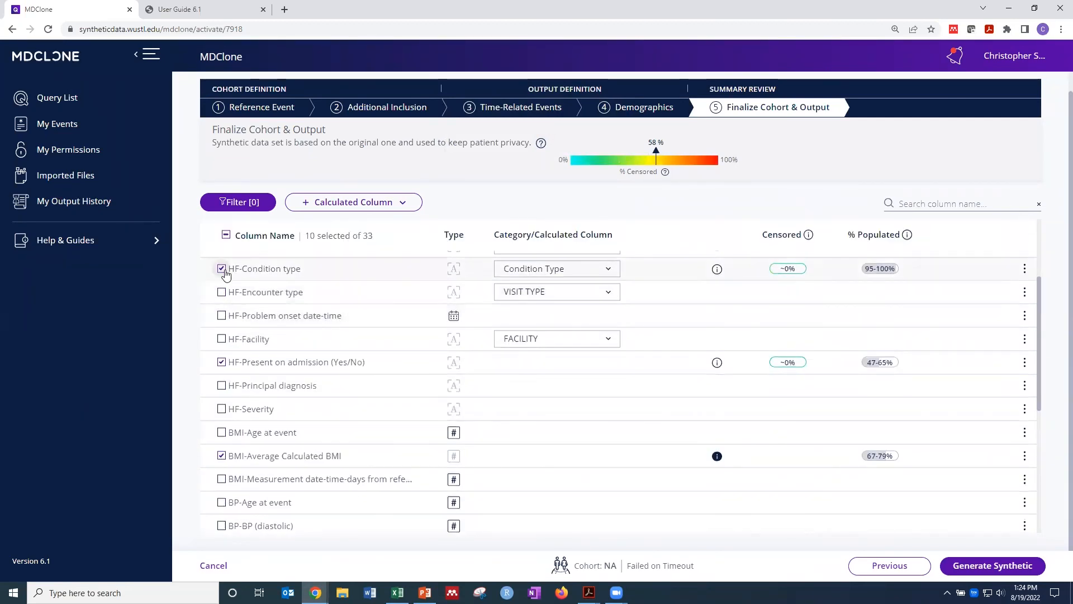
left_click(221, 268)
scroll(221, 279, "up", 3)
- Drop HF-Condition, HF-Age at event, Race - primary, Races - all and Gender at birth
left_click(221, 359)
left_click(221, 335)
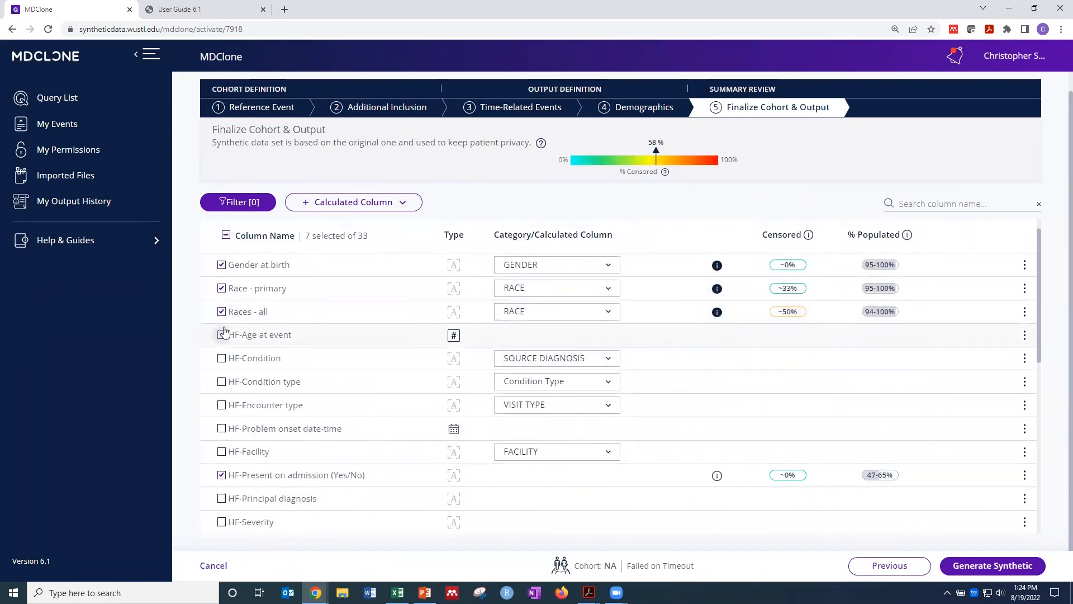
left_click(221, 288)
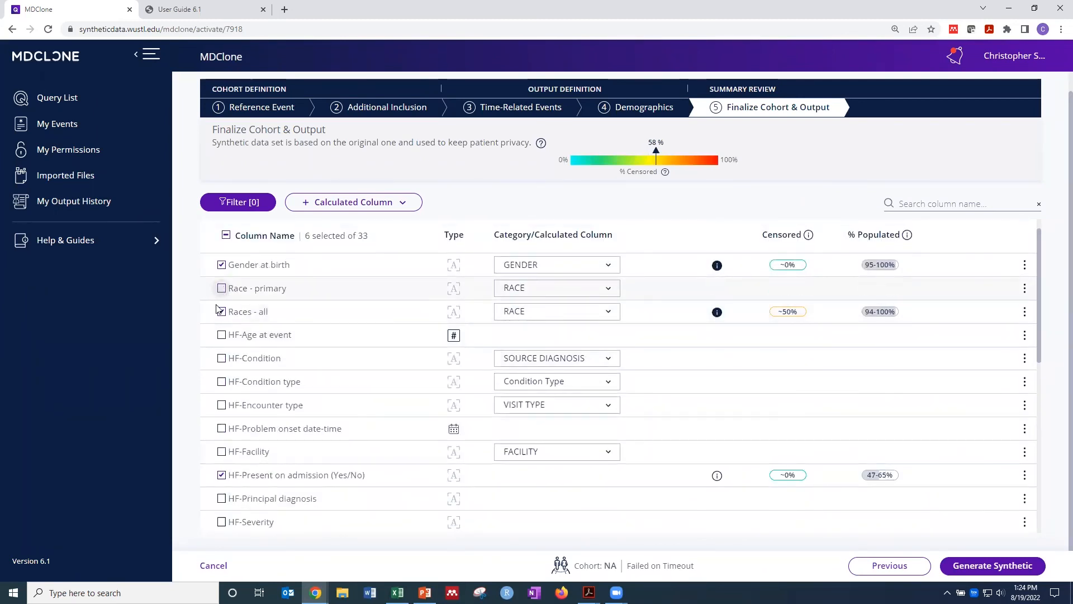
left_click(221, 311)
left_click(222, 265)
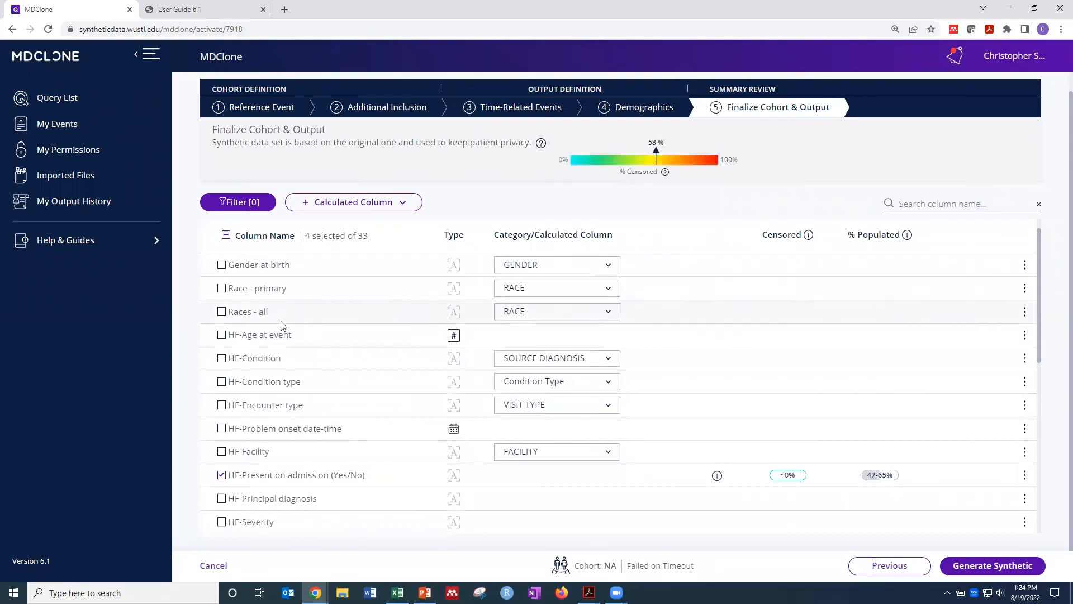
scroll(302, 335, "down", 10)
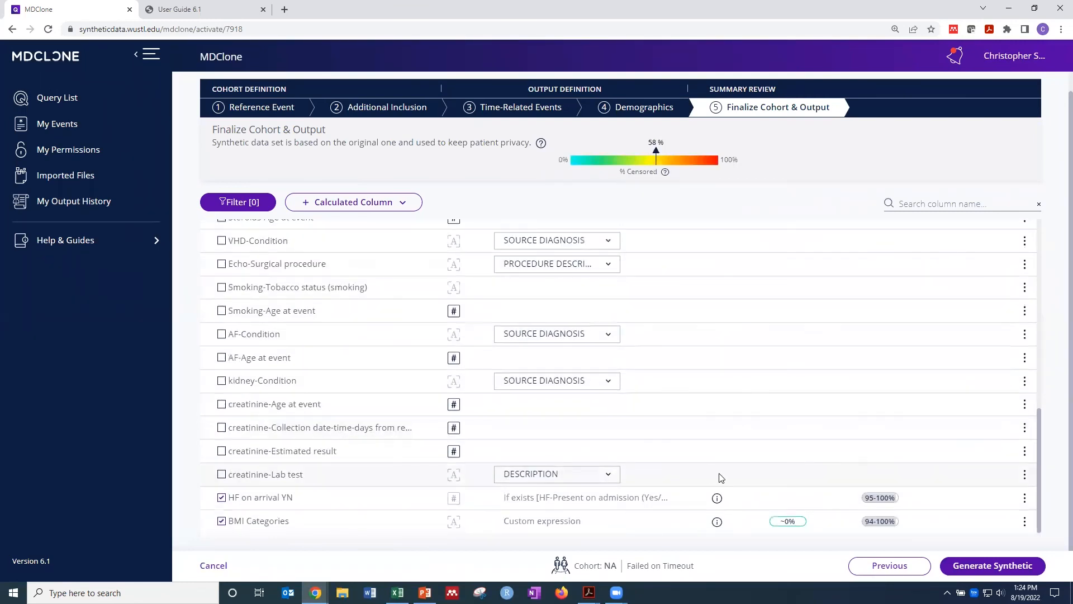
- Launch synthetic generation for 'HF proximity 8/19/2022', reload the stalled page and recheck the four columns
left_click(972, 566)
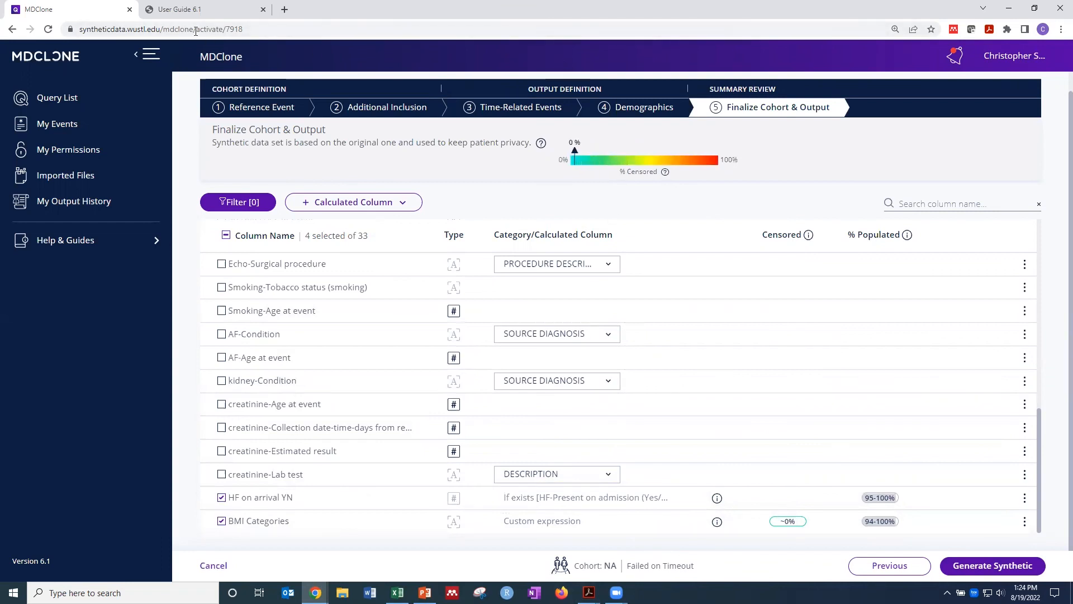
left_click(49, 30)
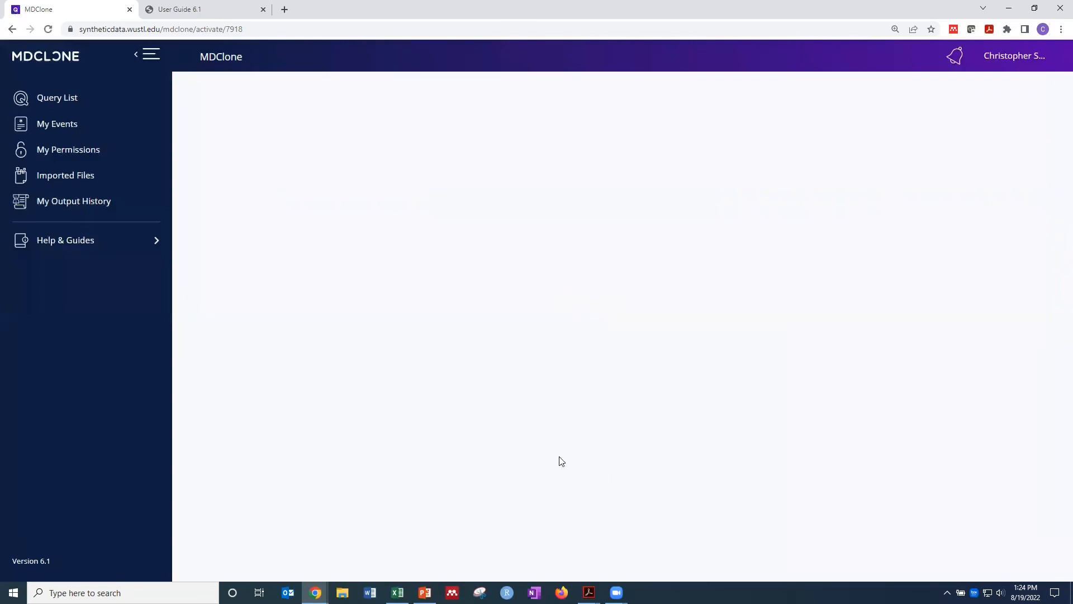
scroll(485, 428, "down", 2)
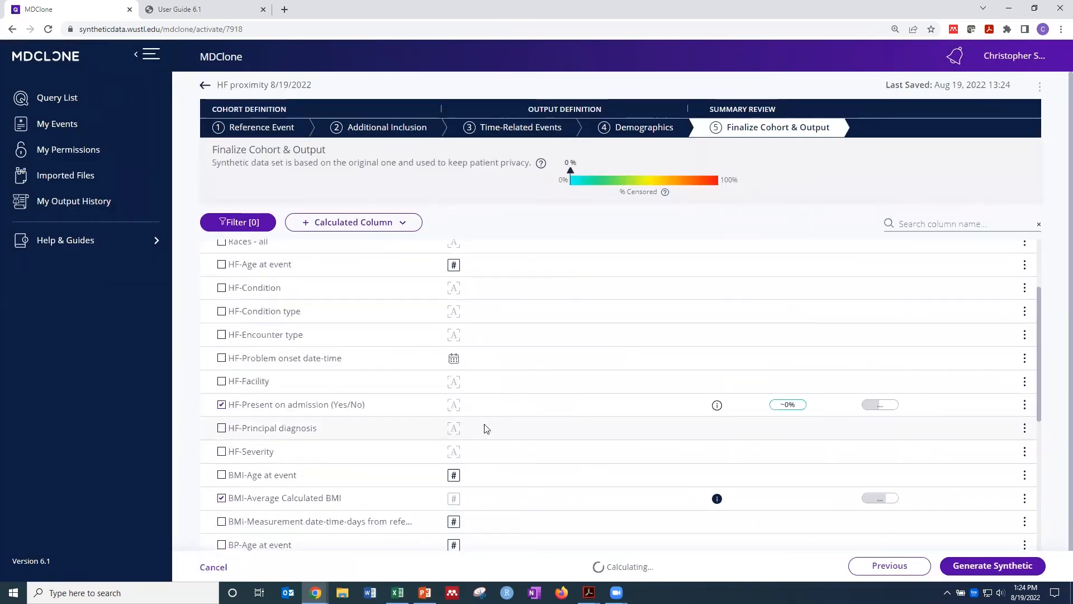
scroll(485, 429, "down", 10)
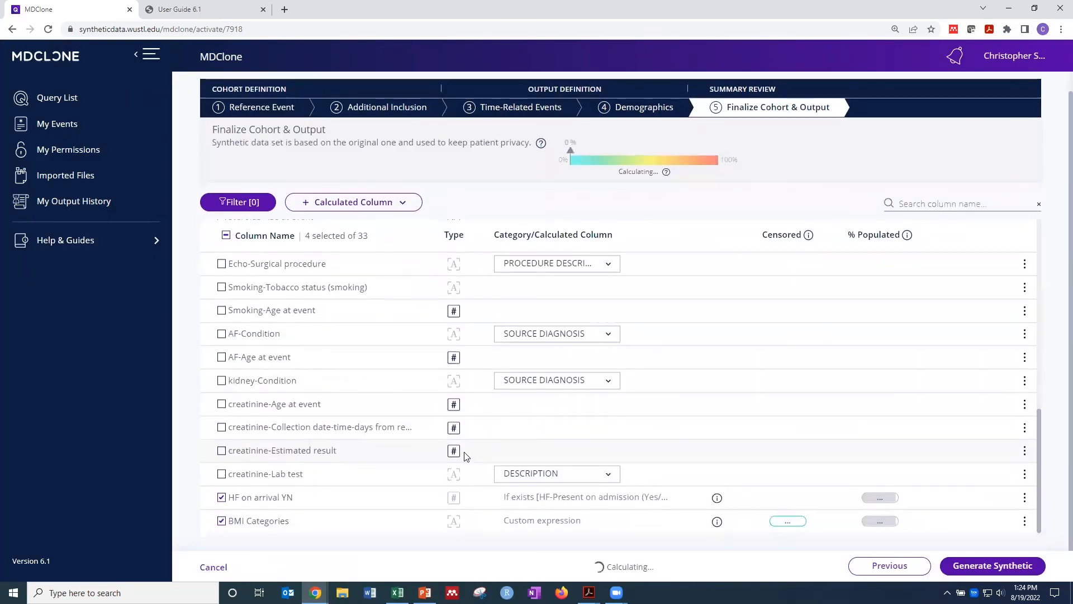
scroll(263, 391, "up", 4)
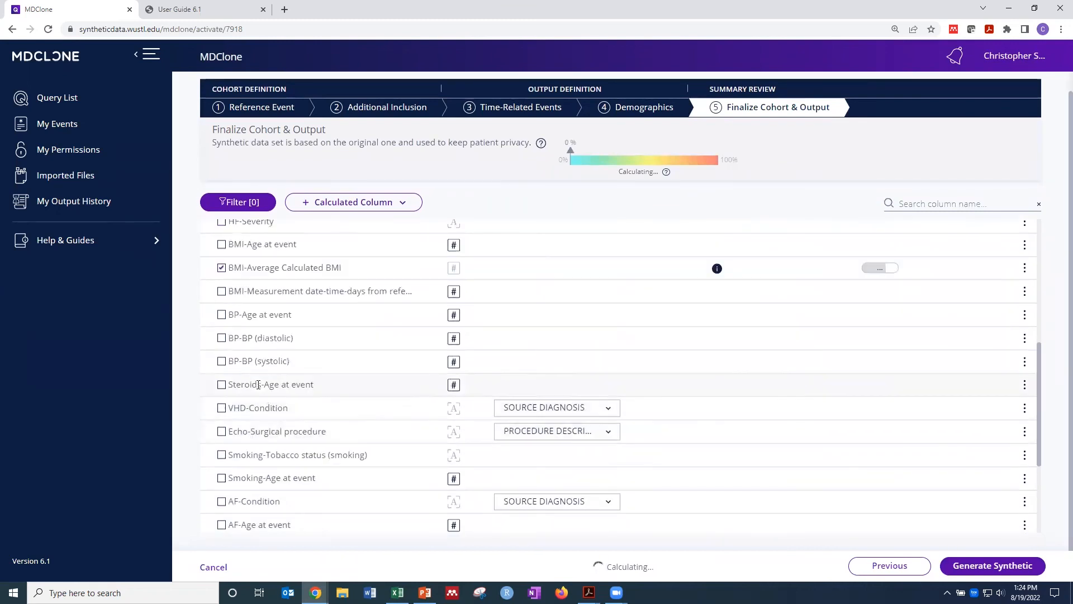
scroll(258, 385, "up", 3)
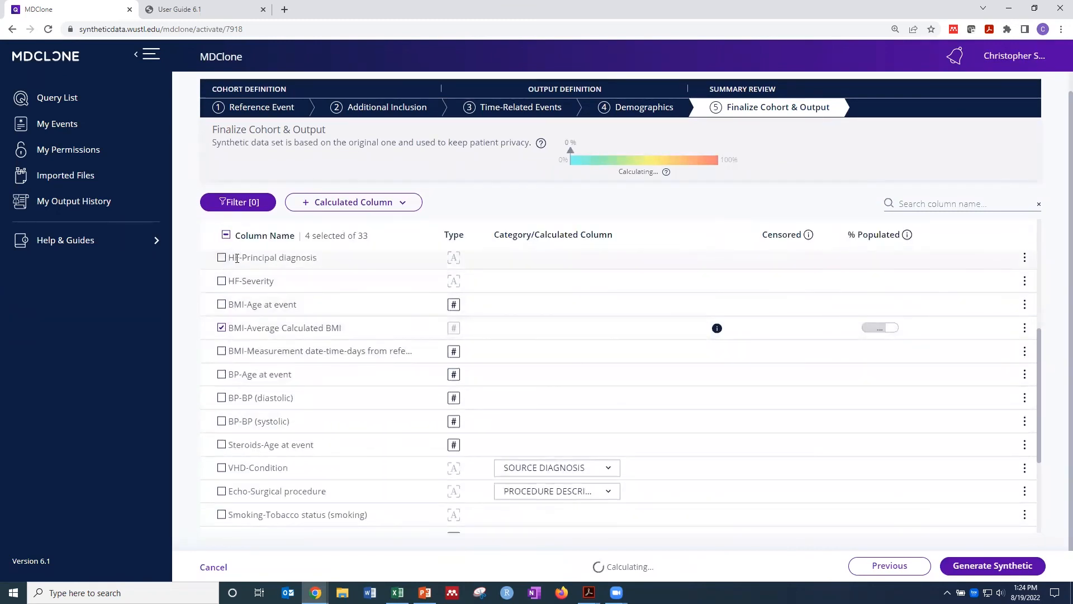
scroll(241, 280, "up", 2)
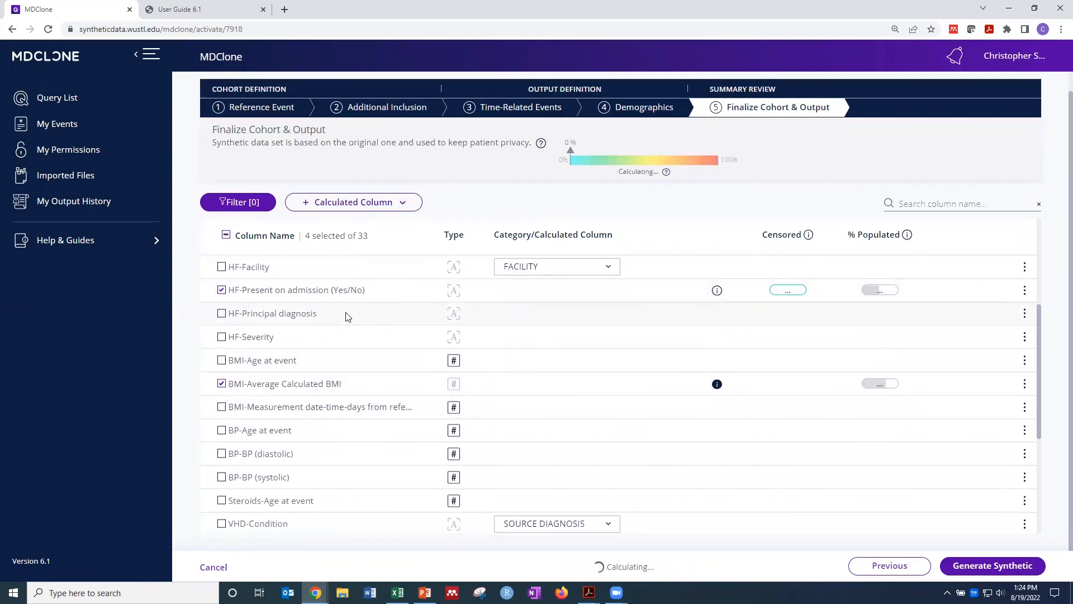
scroll(336, 316, "down", 10)
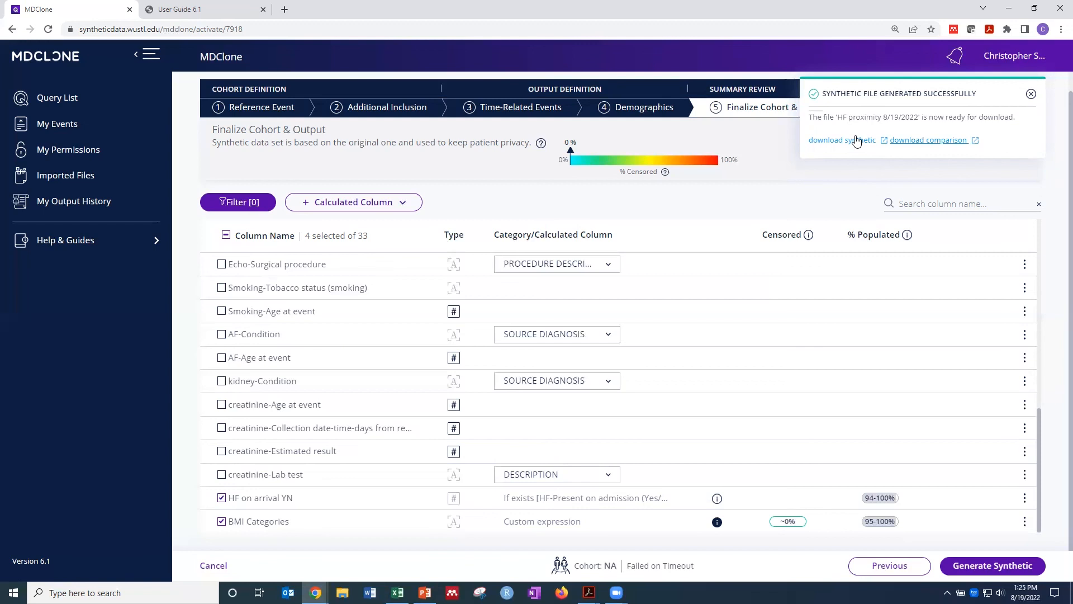
- Download the synthetic CSV from the success notice and open it in Excel
left_click(857, 140)
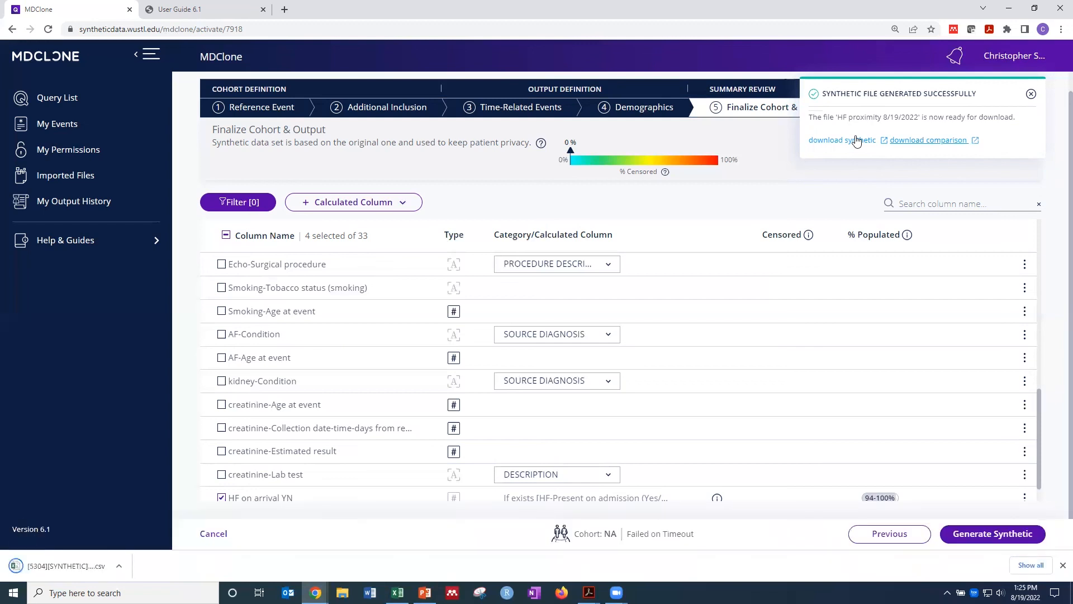
left_click(66, 567)
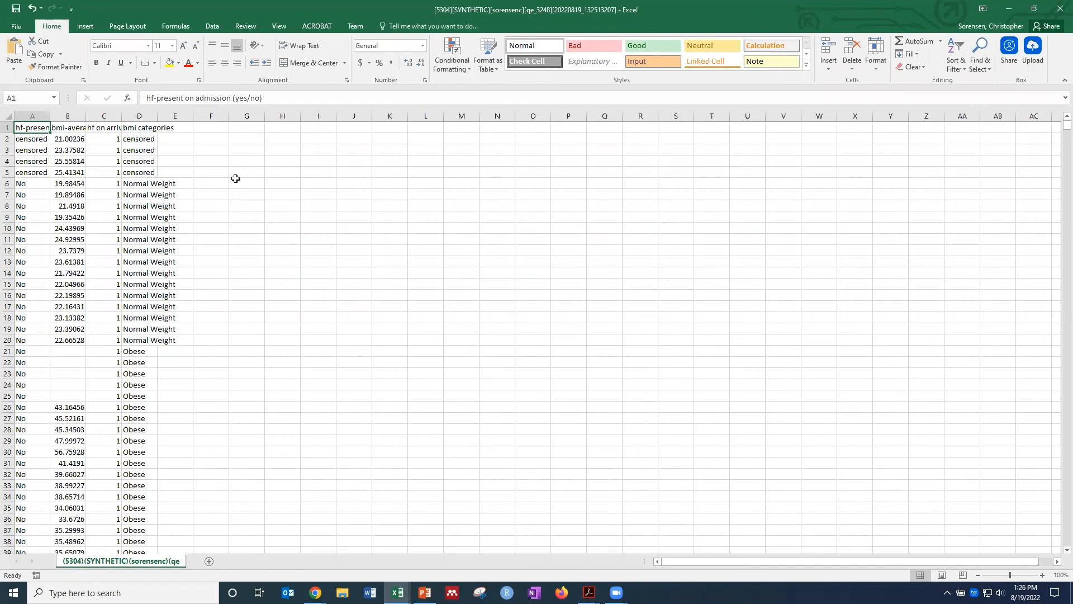
- Auto-fit columns A, B and C so the hf-present, bmi-average and hf on arrival values read fully
double_click(50, 116)
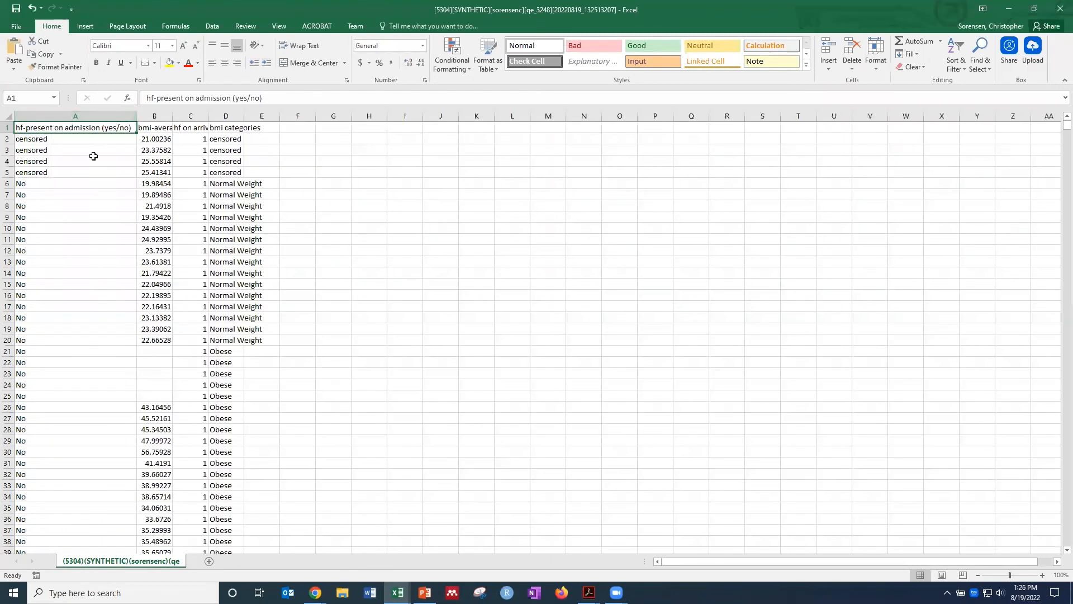
double_click(173, 116)
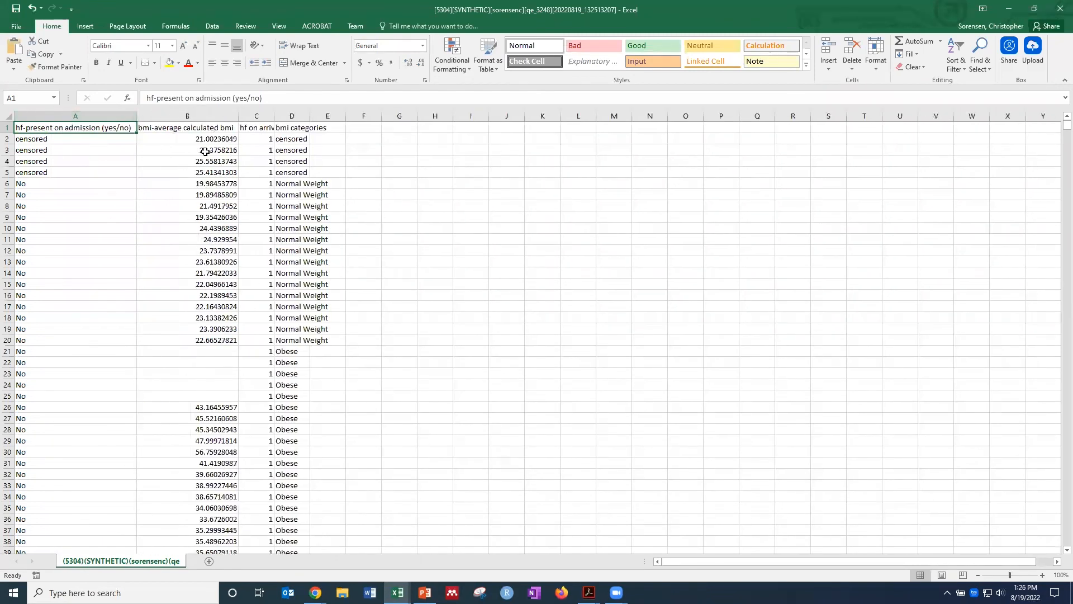
double_click(274, 116)
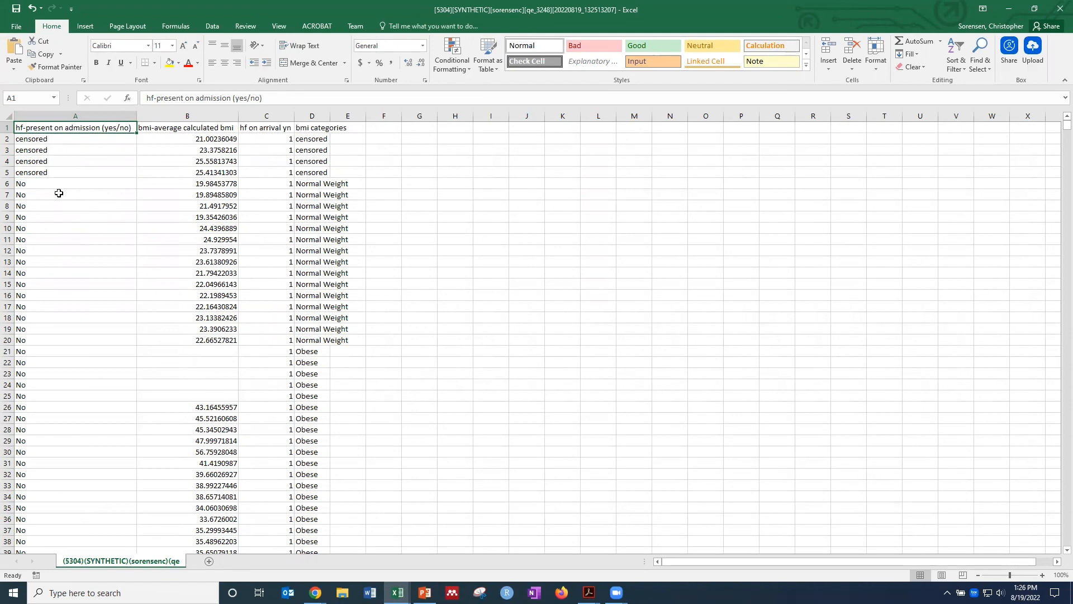
scroll(60, 190, "down", 1)
scroll(59, 207, "up", 1)
left_click(44, 139)
mouse_move(44, 139)
left_mouse_down()
mouse_move(45, 178)
mouse_move(51, 140)
left_mouse_up()
left_click(278, 135)
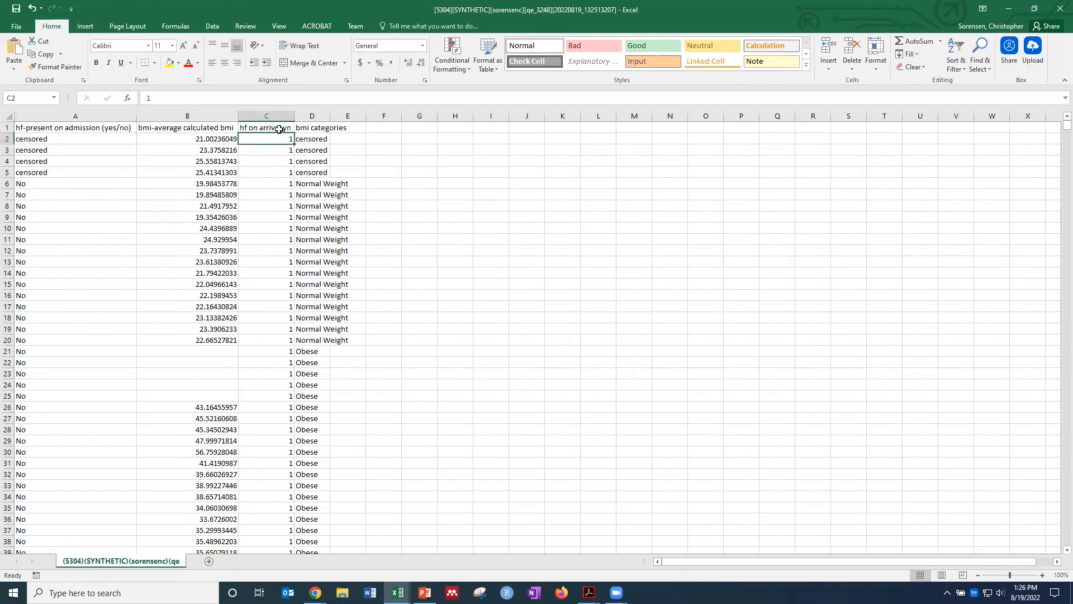
left_click(290, 127)
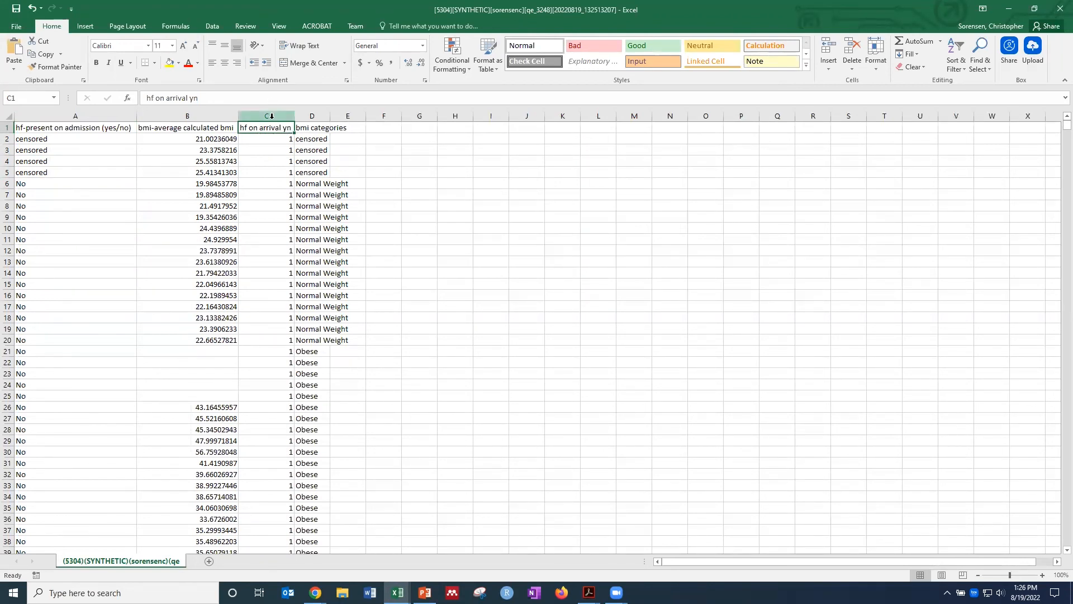
left_click(273, 111)
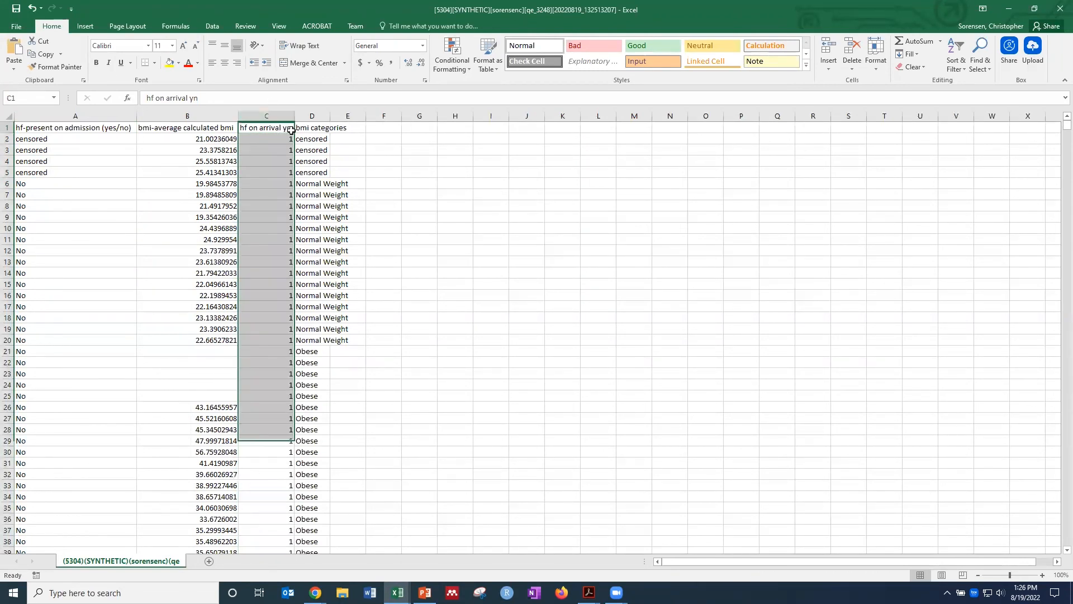
left_click(291, 130)
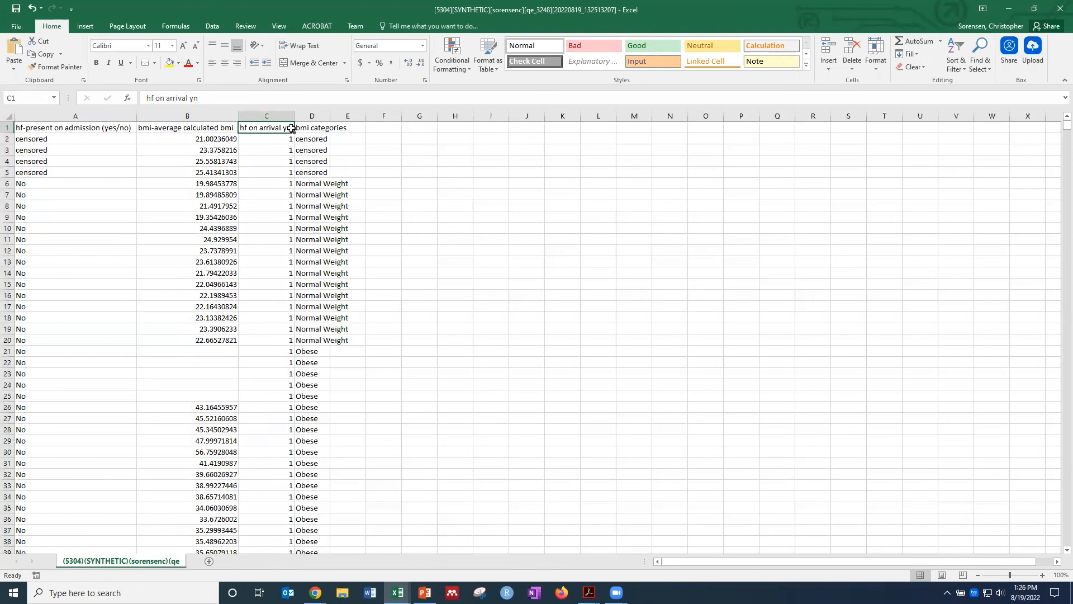
double_click(291, 128)
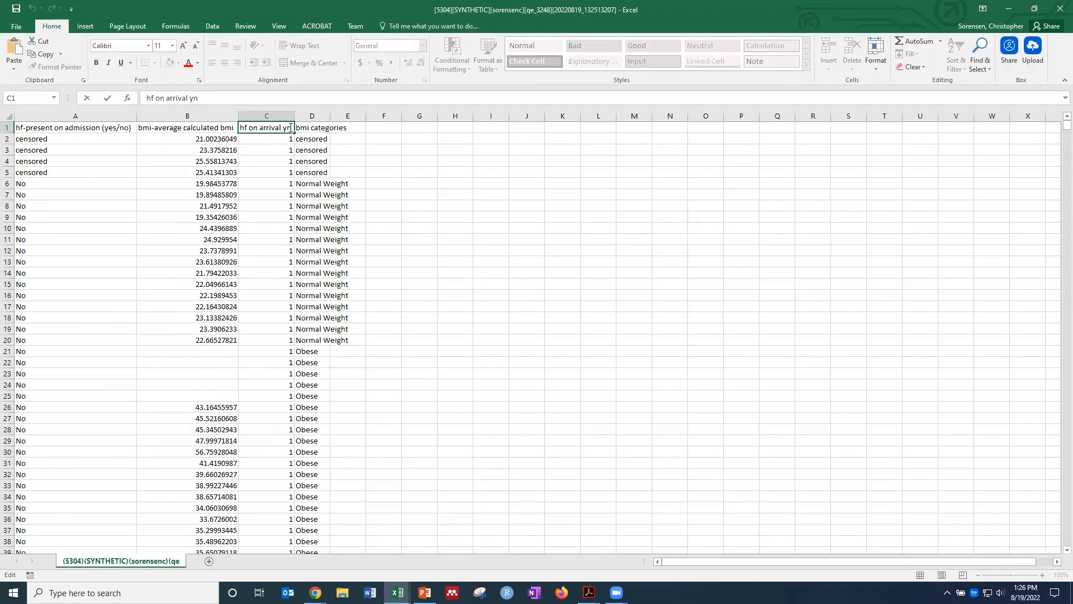
left_click(267, 144)
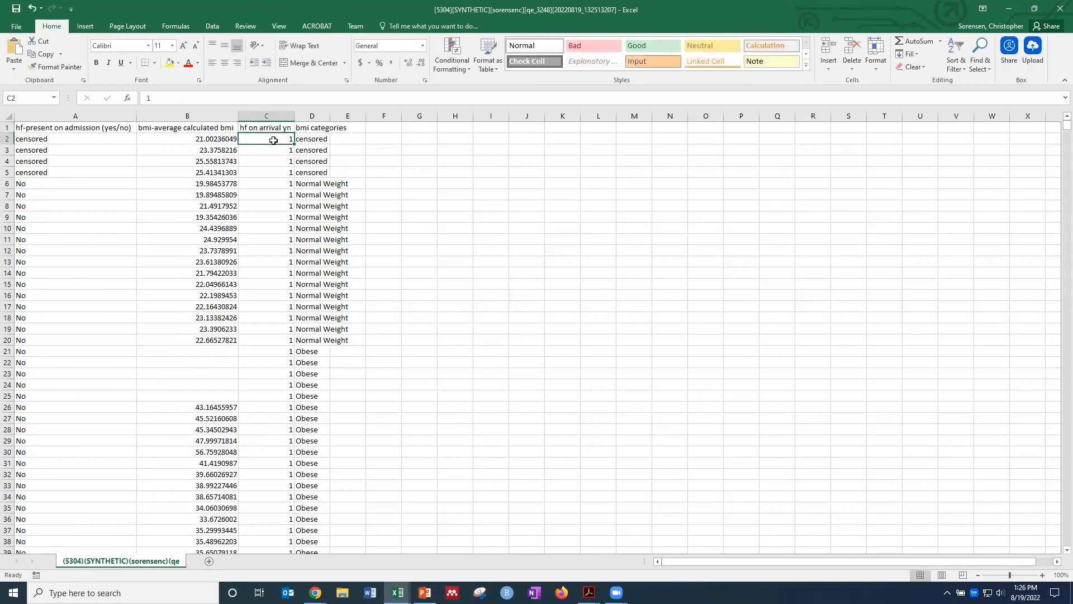
left_click(275, 113)
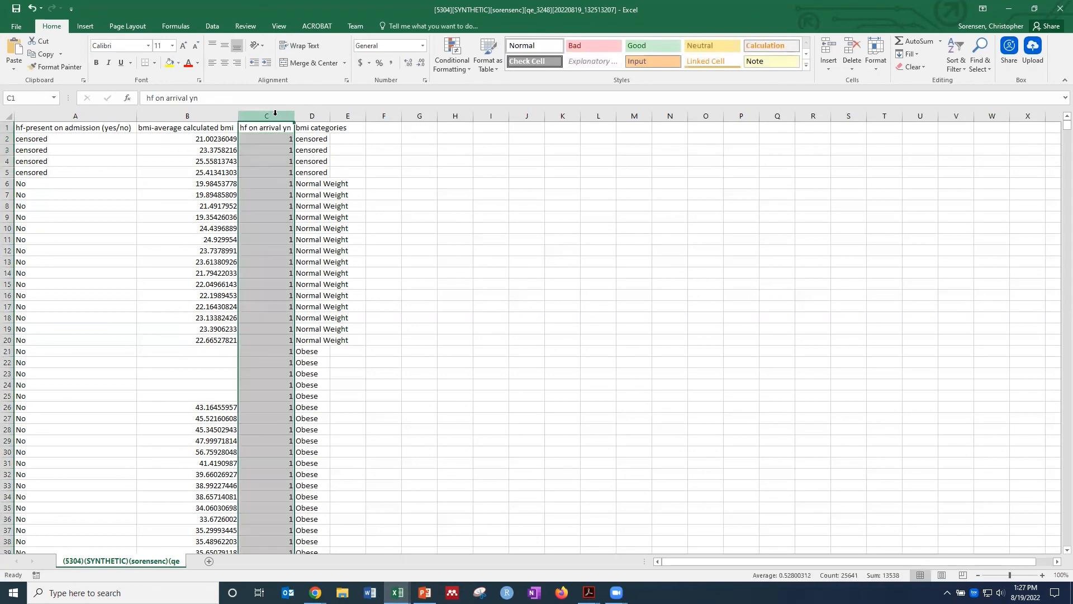
left_click(268, 129)
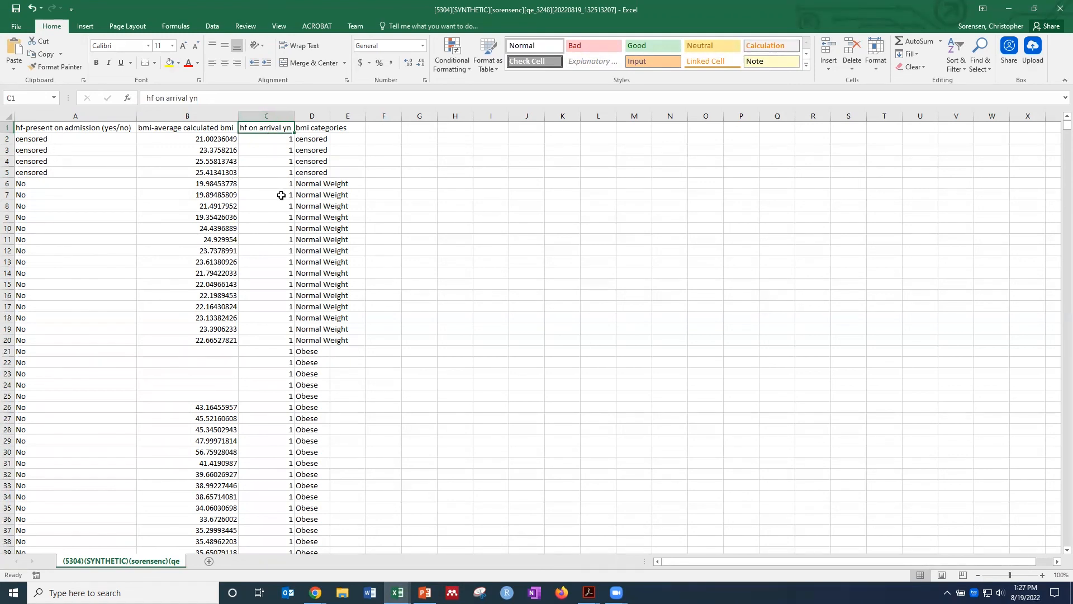
left_click(205, 183)
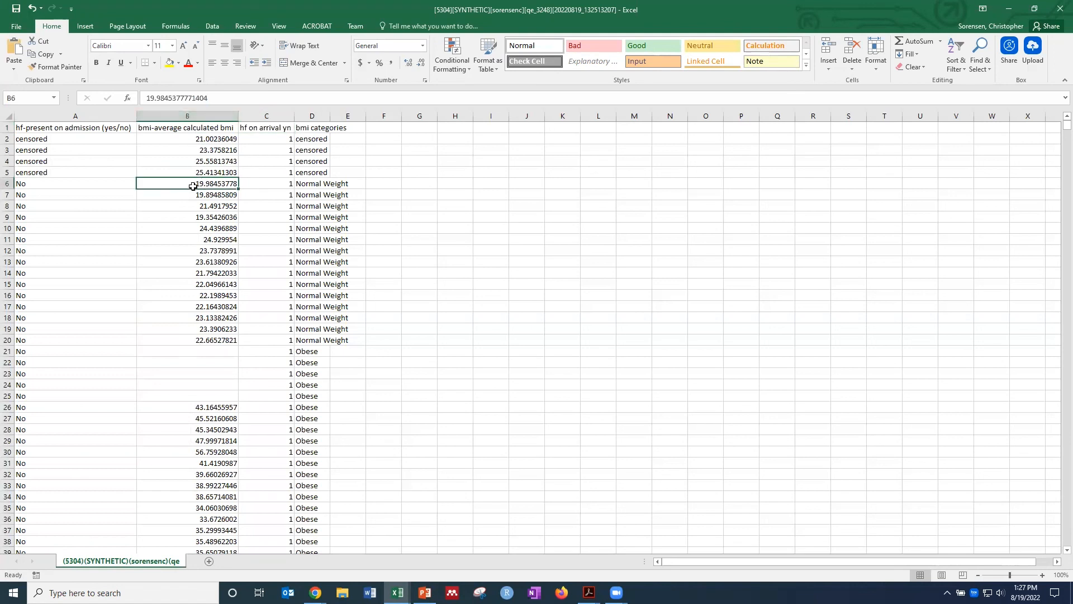
left_click(316, 182)
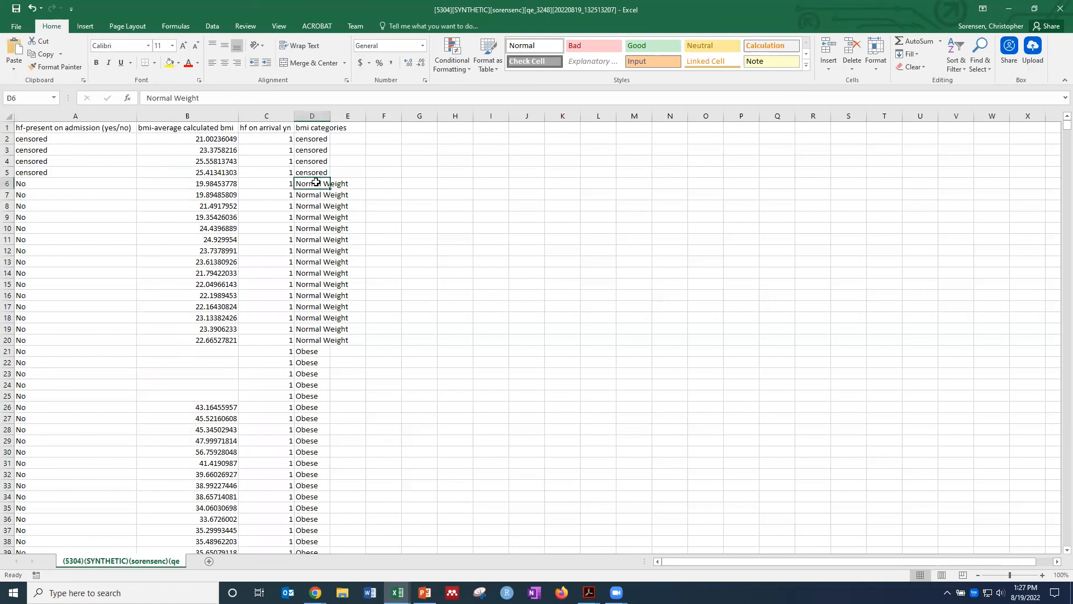
scroll(315, 218, "down", 3)
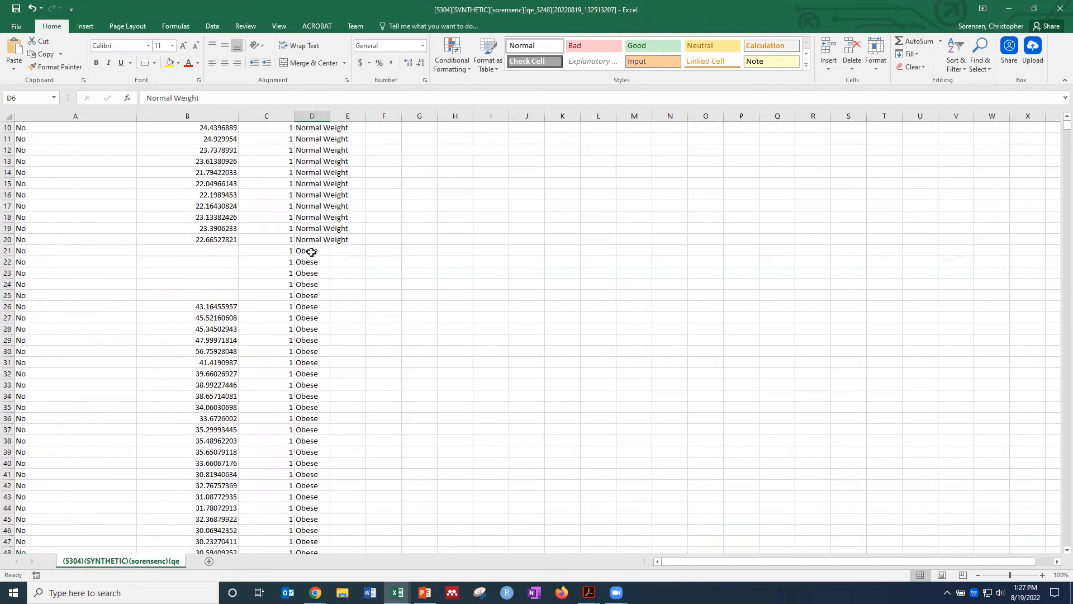
left_click(313, 249)
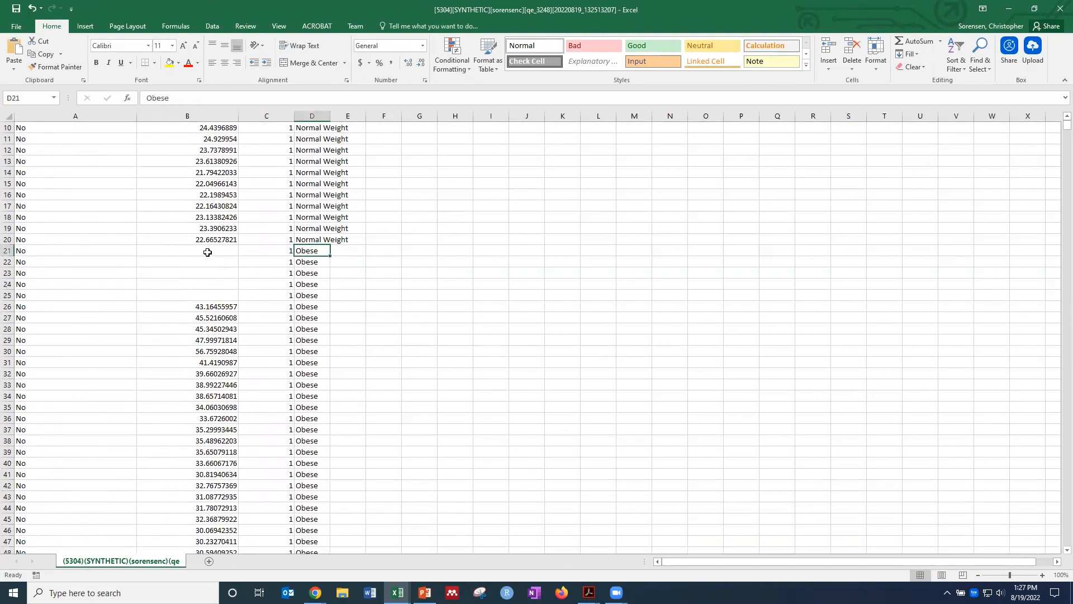
left_click(207, 251)
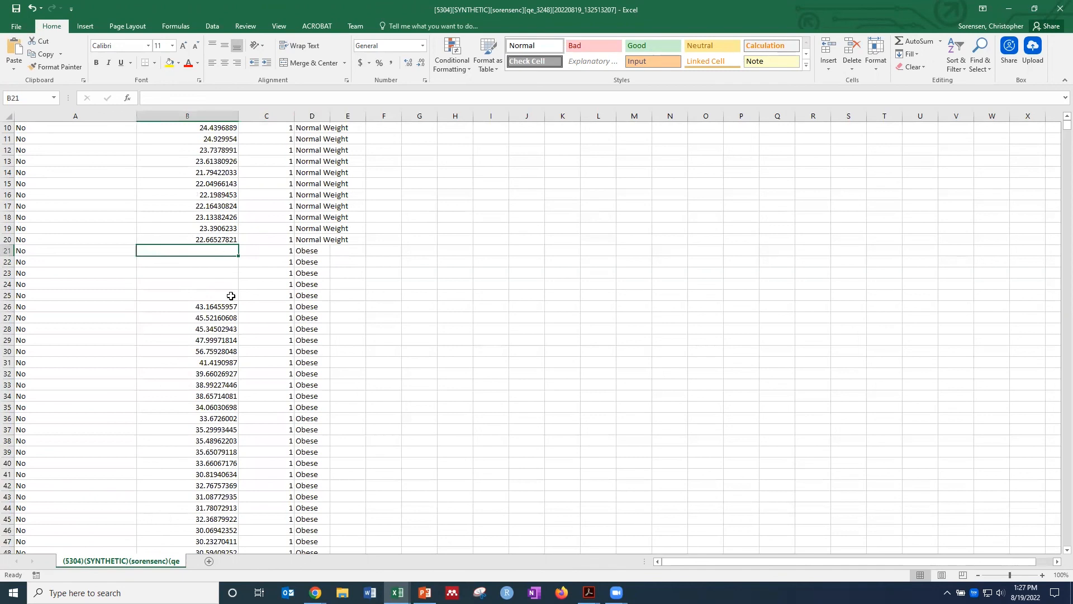
left_click(314, 251)
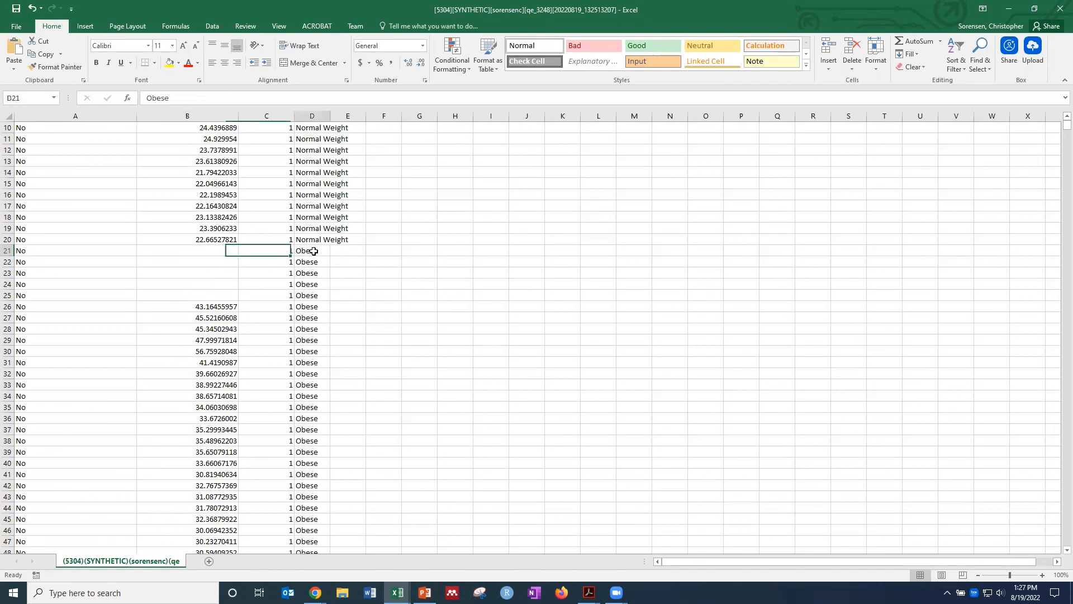
left_click(215, 251)
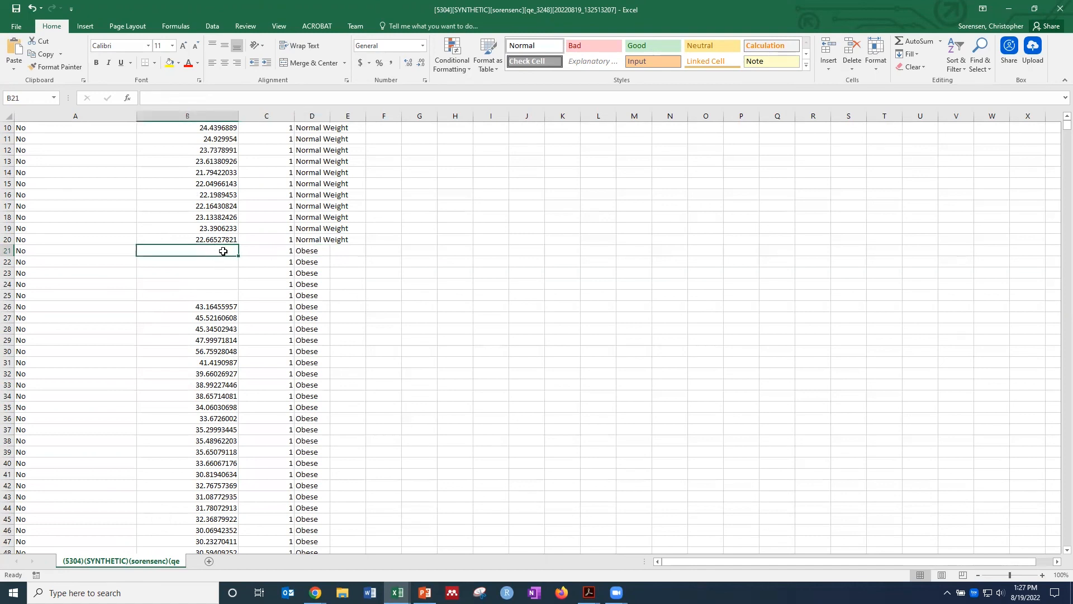
left_click(306, 253)
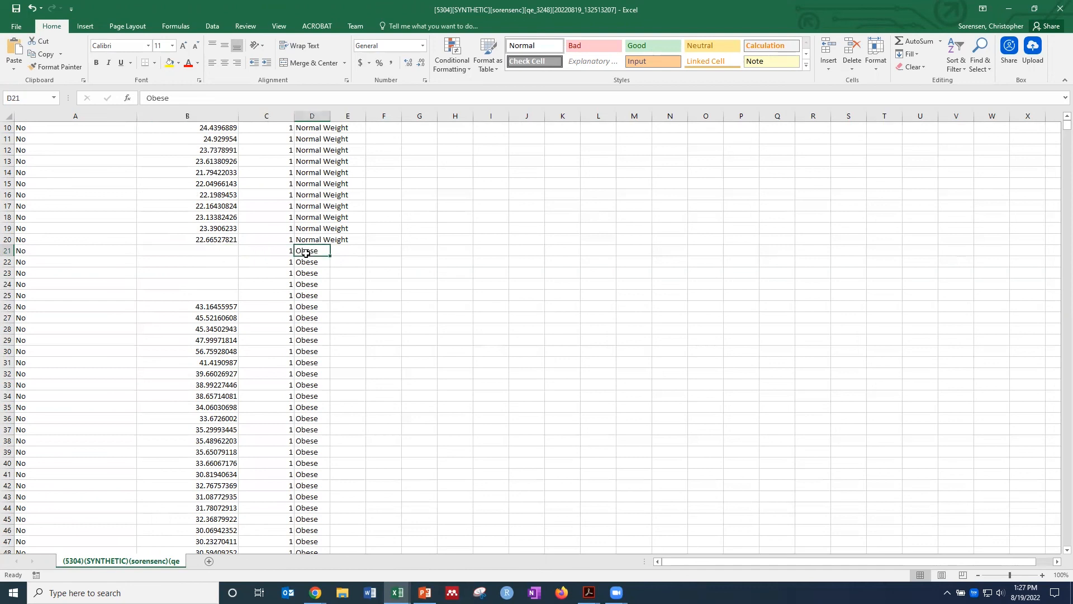
left_click(210, 250)
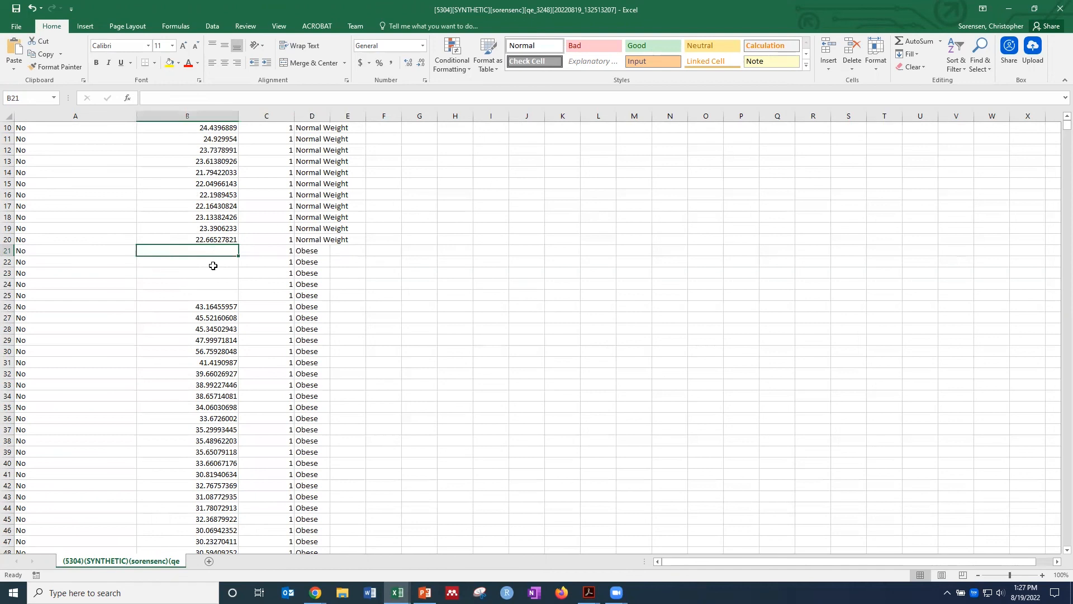
left_click(315, 252)
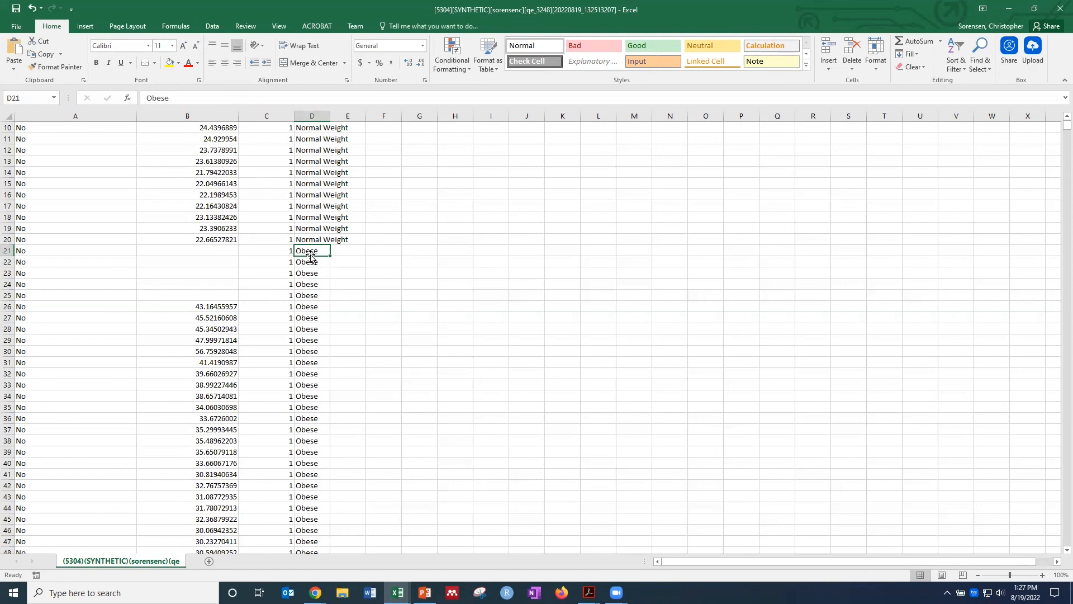
left_click(226, 249)
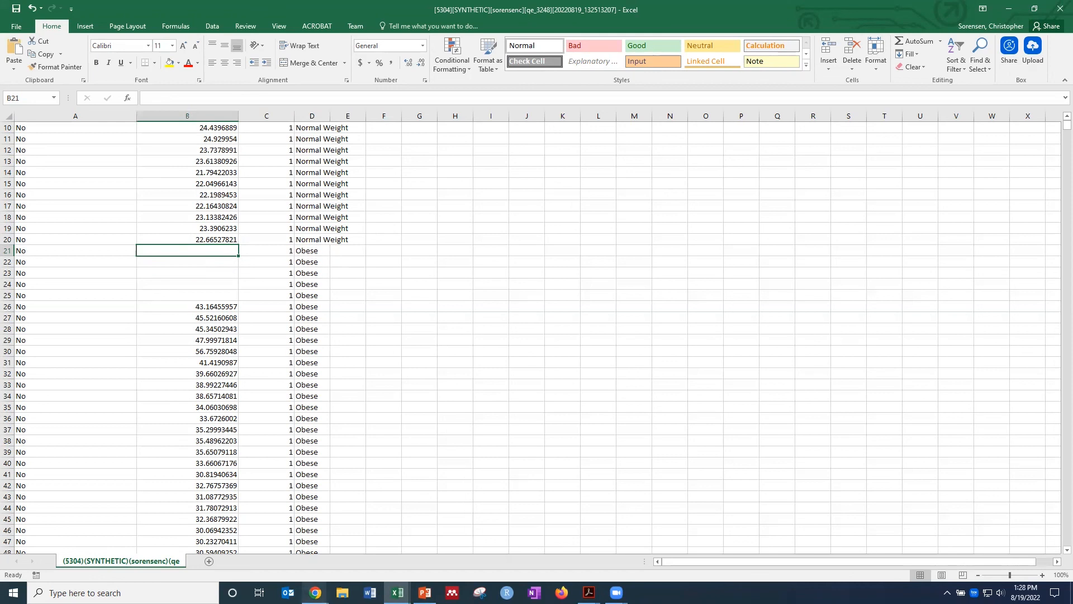
mouse_move(315, 593)
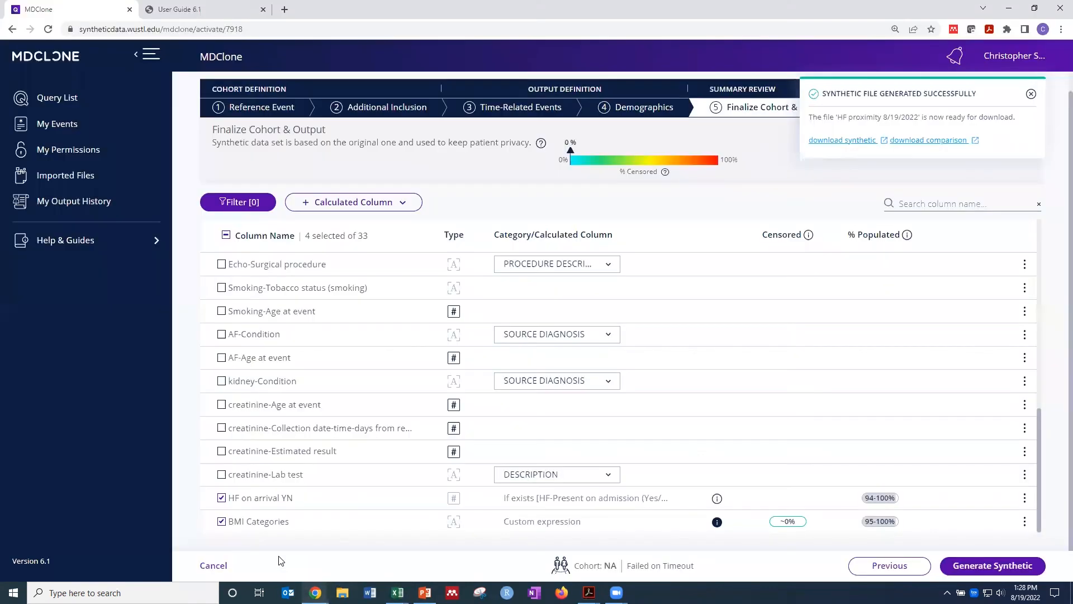
- Reopen the BMI Categories expression and add a WHEN line comparing BMI-Average Calculated BMI to an empty string
left_click(375, 547)
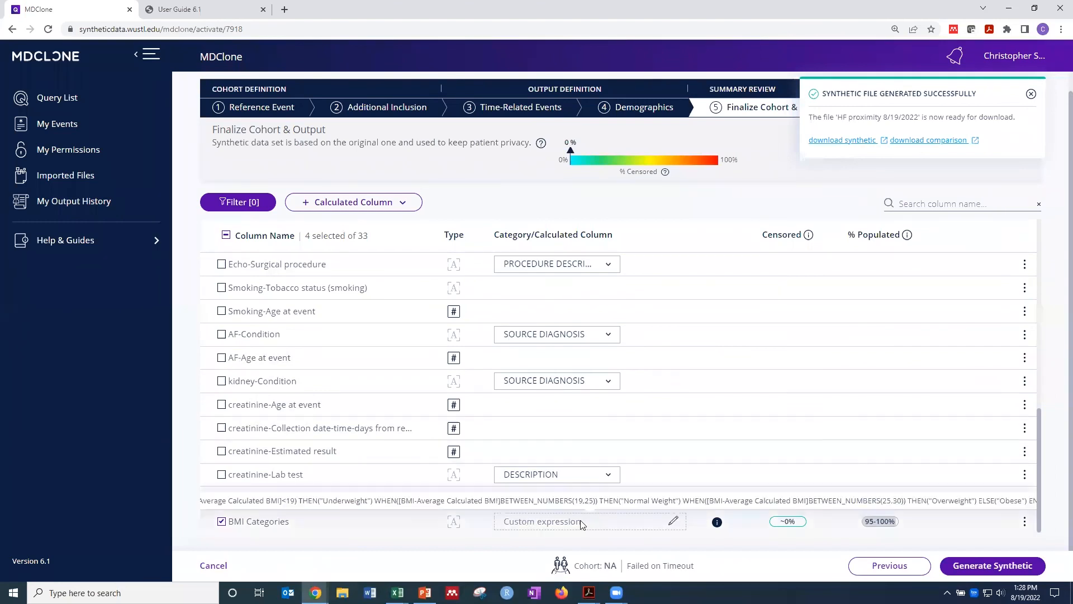
left_click(674, 521)
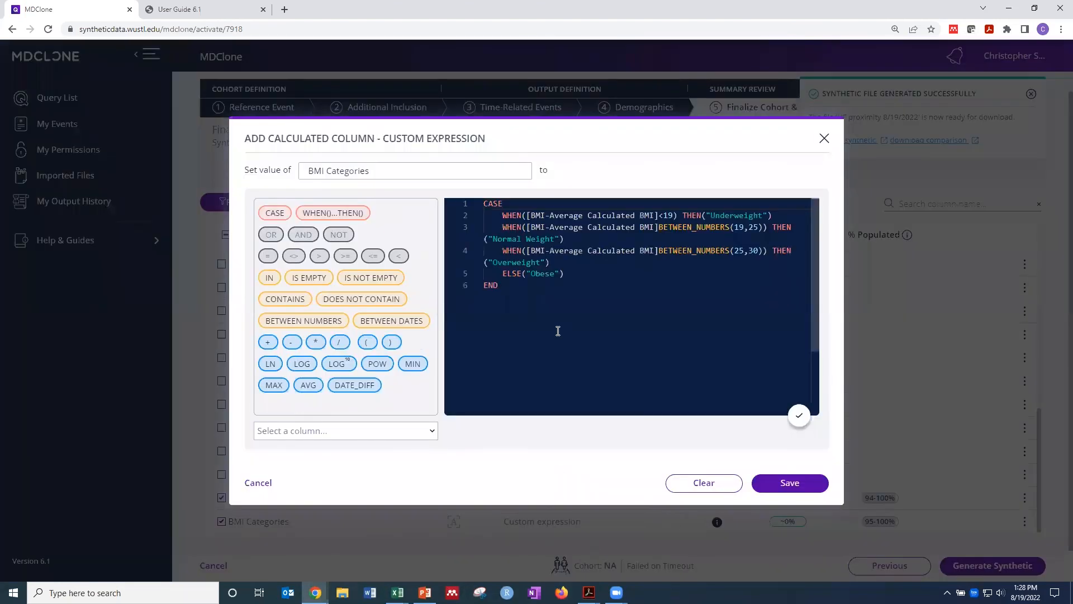
left_click(563, 261)
key("Return")
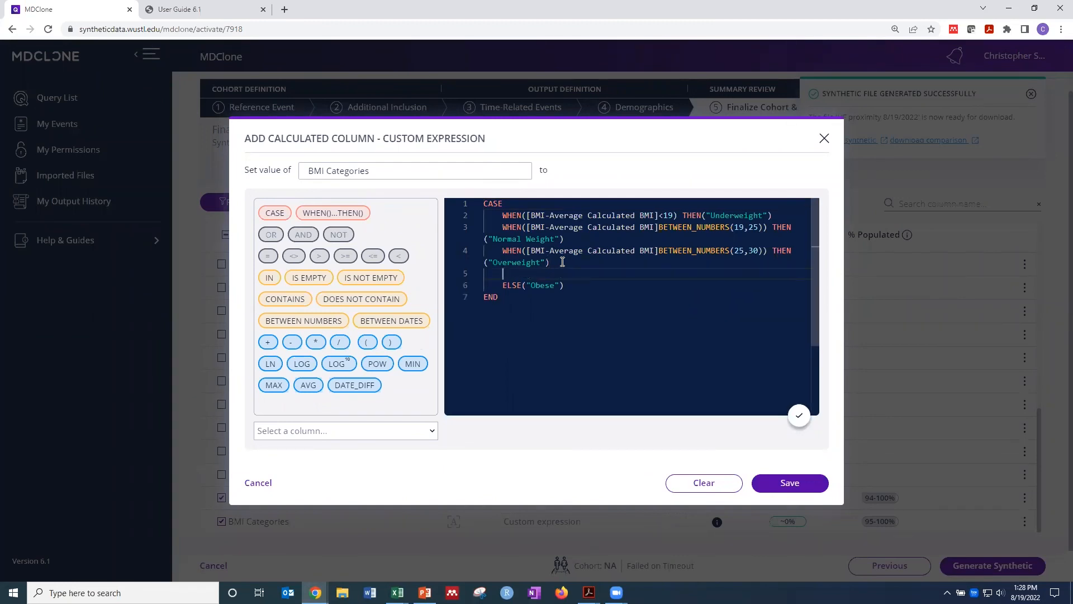
left_click(347, 212)
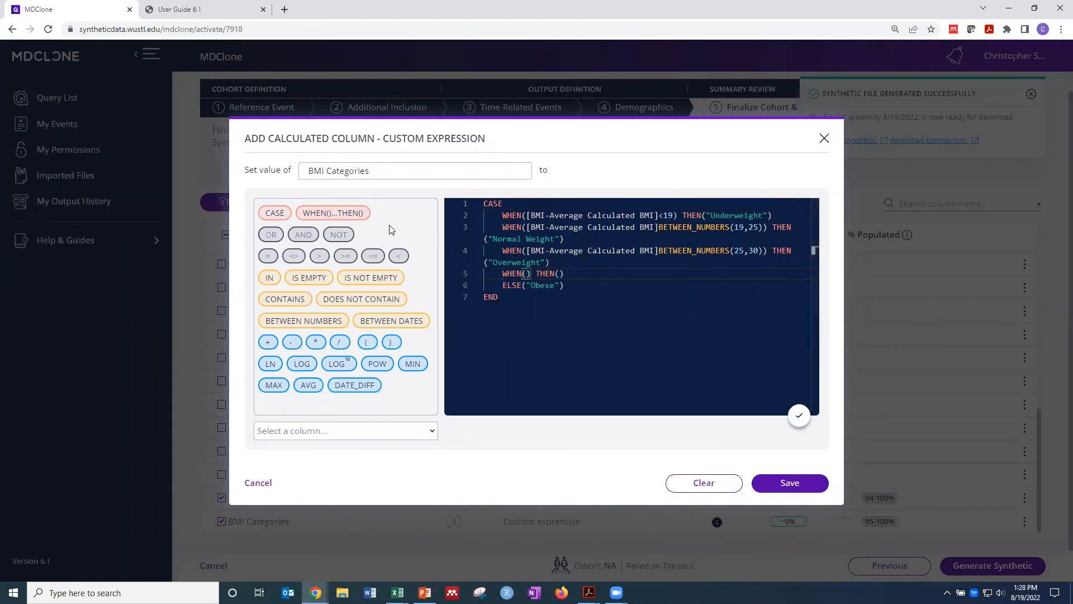
type("bm")
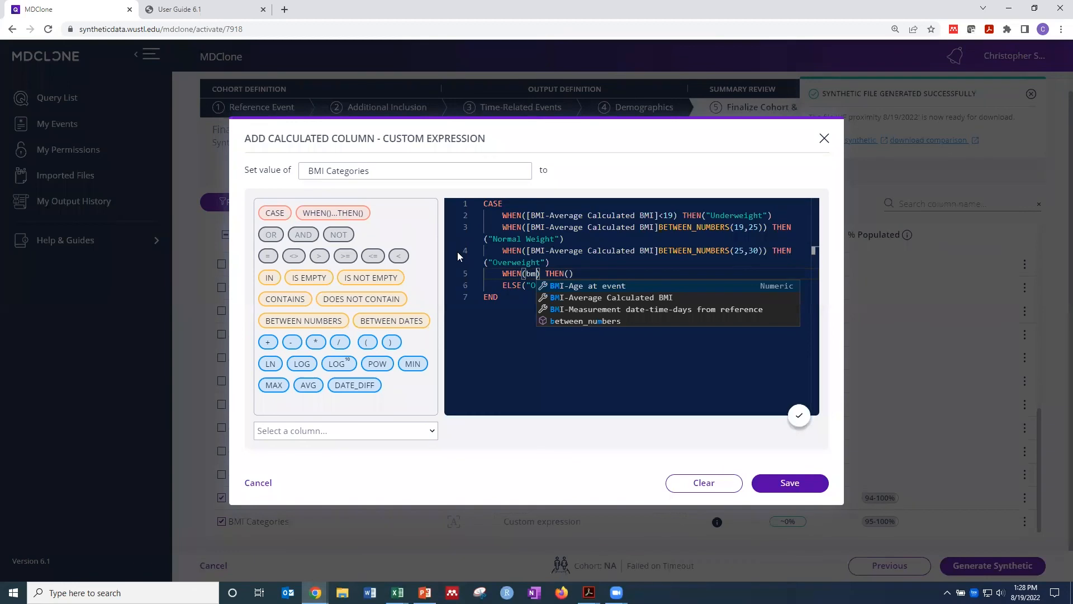
left_click(575, 298)
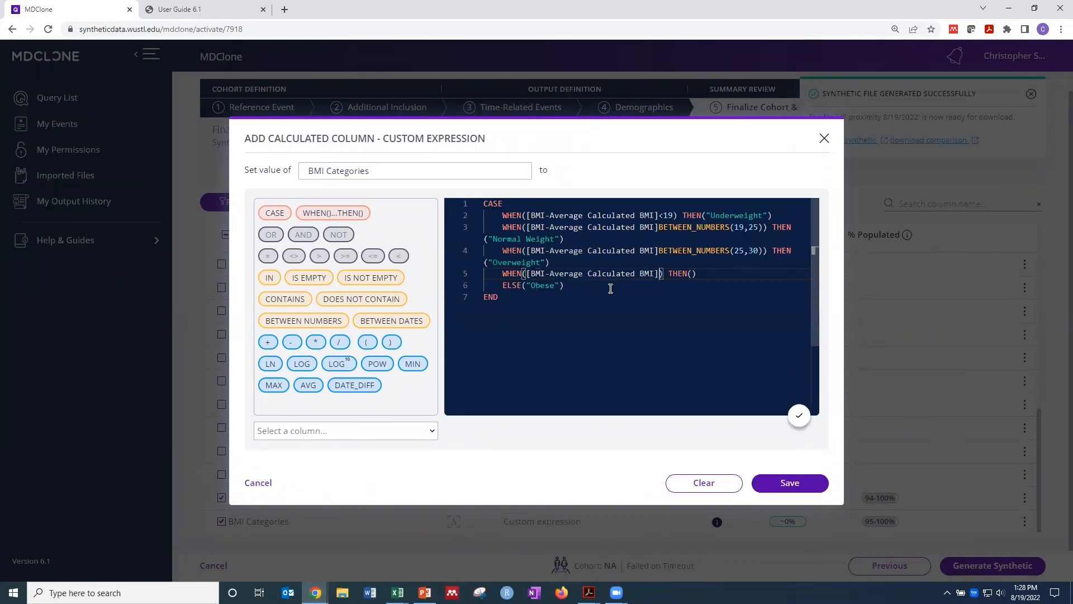
type("=\"")
key("Right")
key("Right")
key("Right")
key("Right")
key("Right")
key("Right")
key("Right")
type("\"")
- Validate, then rewrite the trial condition to use an IS_EMPTY check on the BMI column
left_click(800, 416)
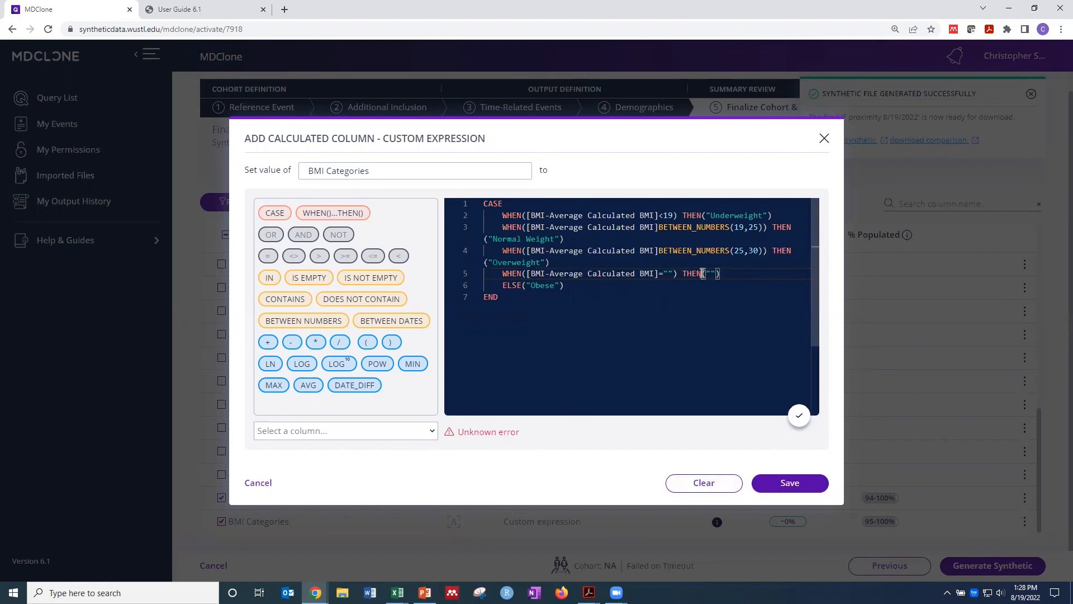
left_click(669, 274)
key("BackSpace")
key("End")
key("Left")
key("BackSpace")
key("BackSpace")
left_click(670, 273)
key("BackSpace")
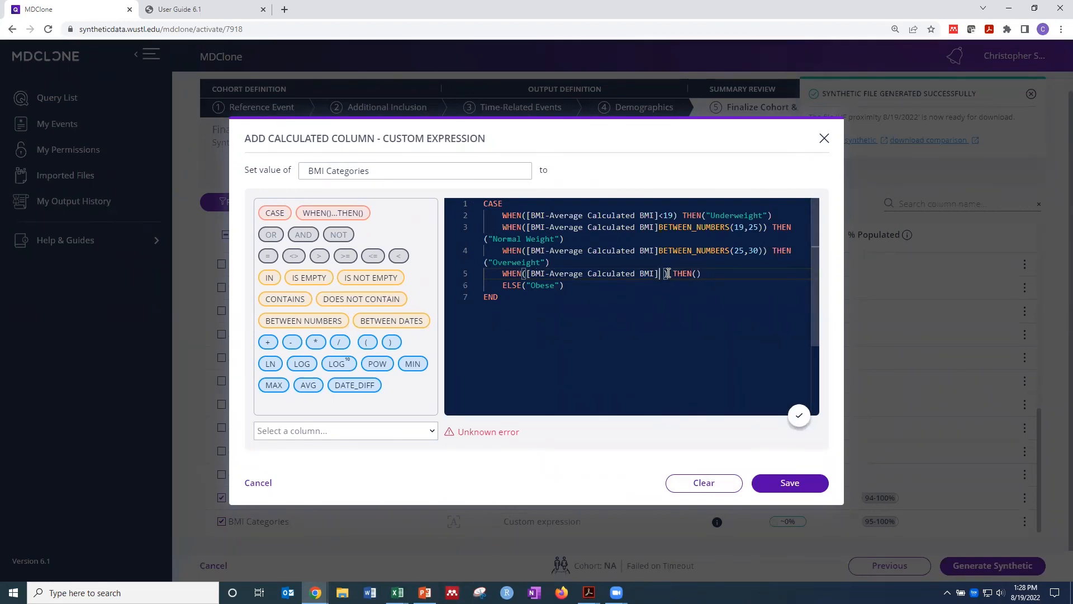
left_click(304, 280)
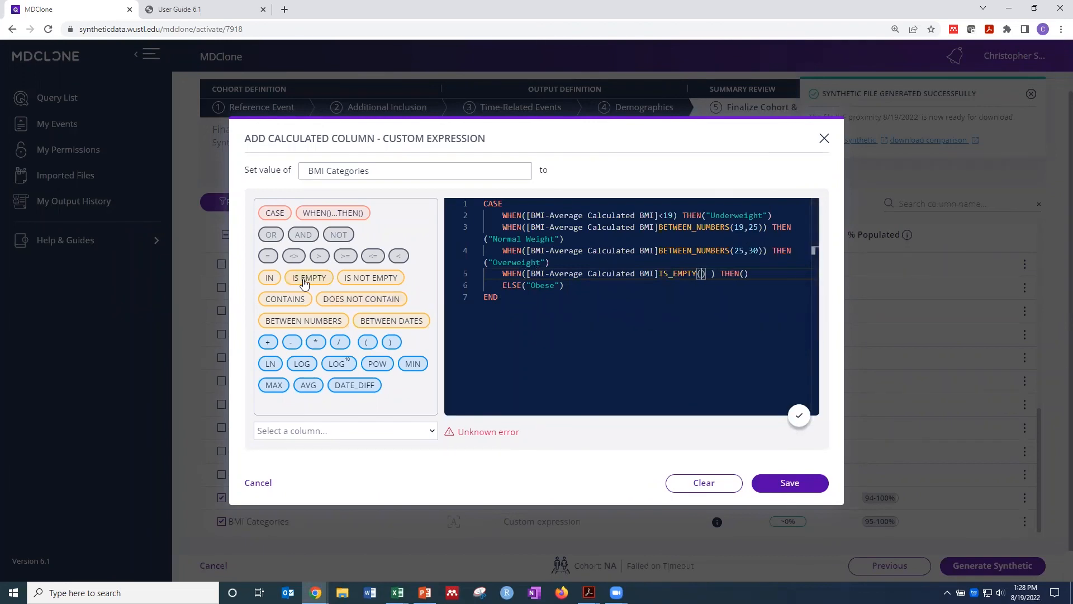
left_click(742, 274)
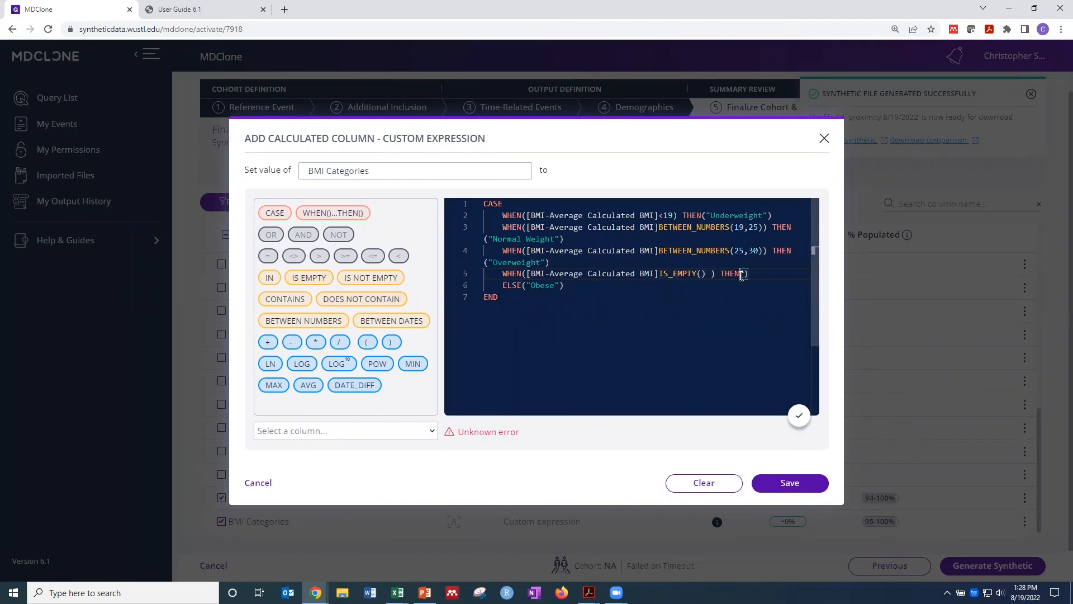
left_click(321, 279)
- Delete the trial empty-BMI line, restoring the original CASE rules before the Obese rule
left_click_drag(800, 273, 507, 278)
key("BackSpace")
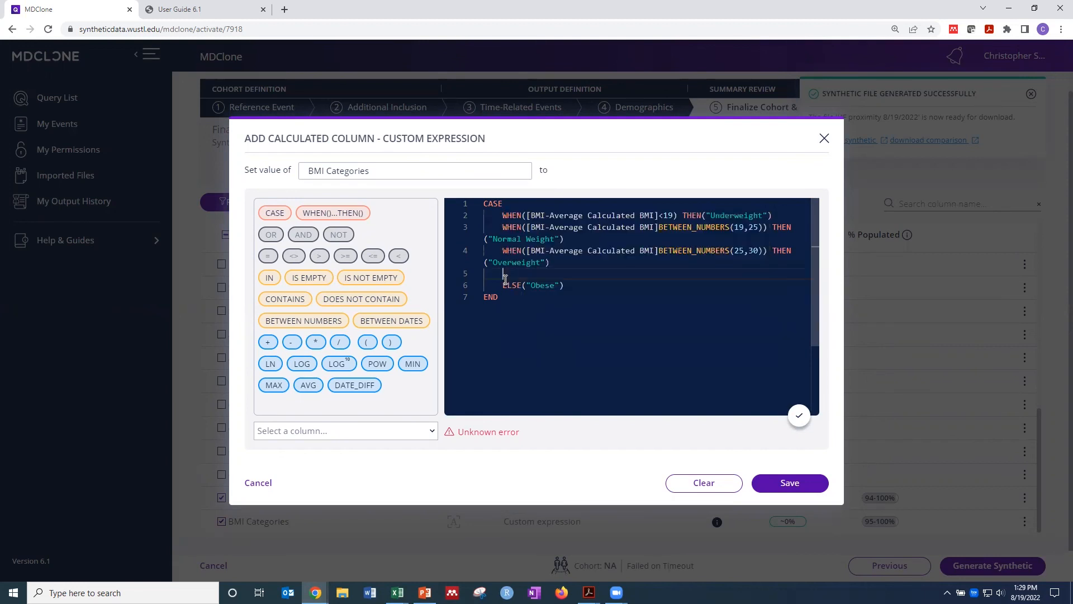
key("Delete")
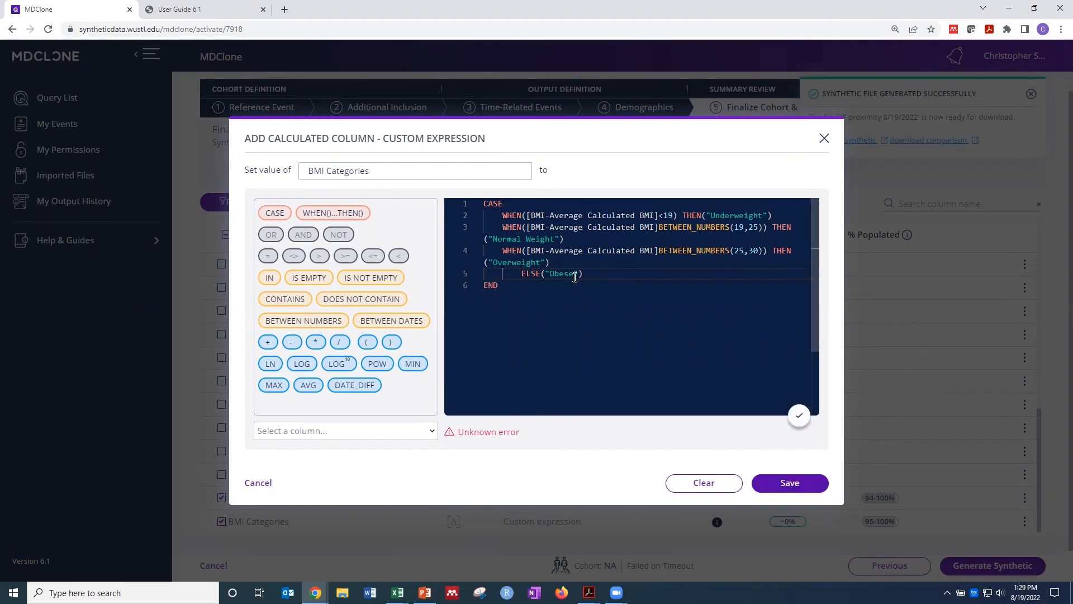
left_click_drag(578, 274, 522, 273)
- Close the BMI Categories editor without saving and dismiss the synthetic-file-ready notification
left_click(637, 301)
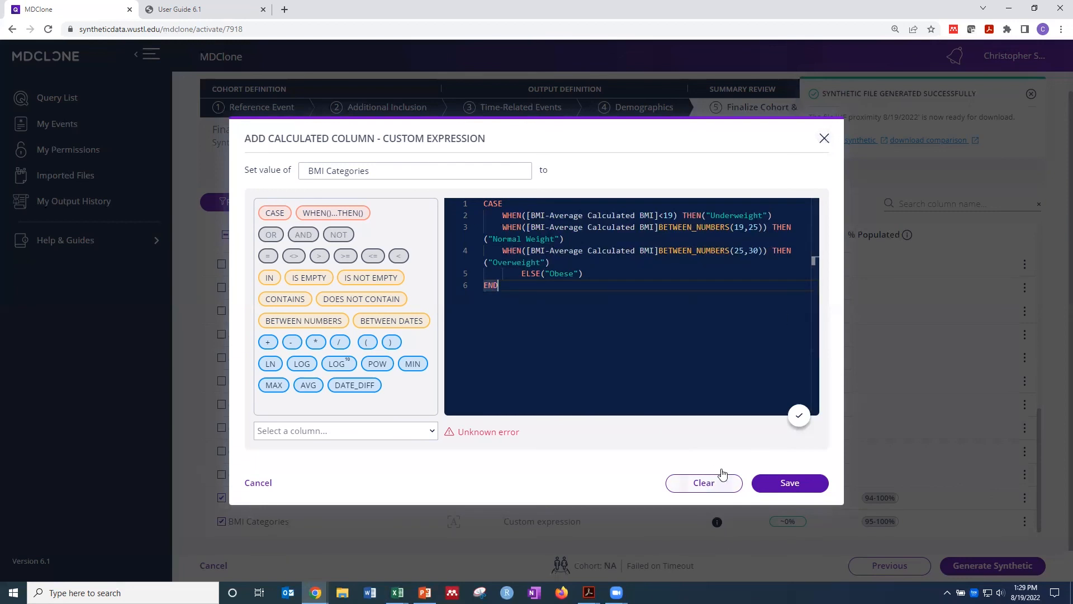
left_click(824, 139)
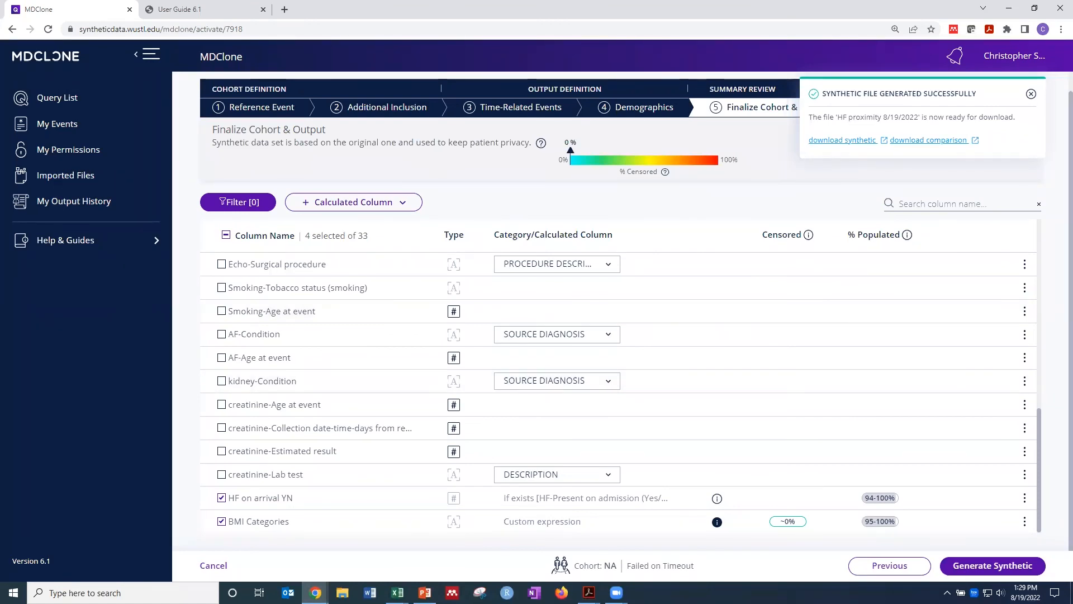
left_click(1030, 94)
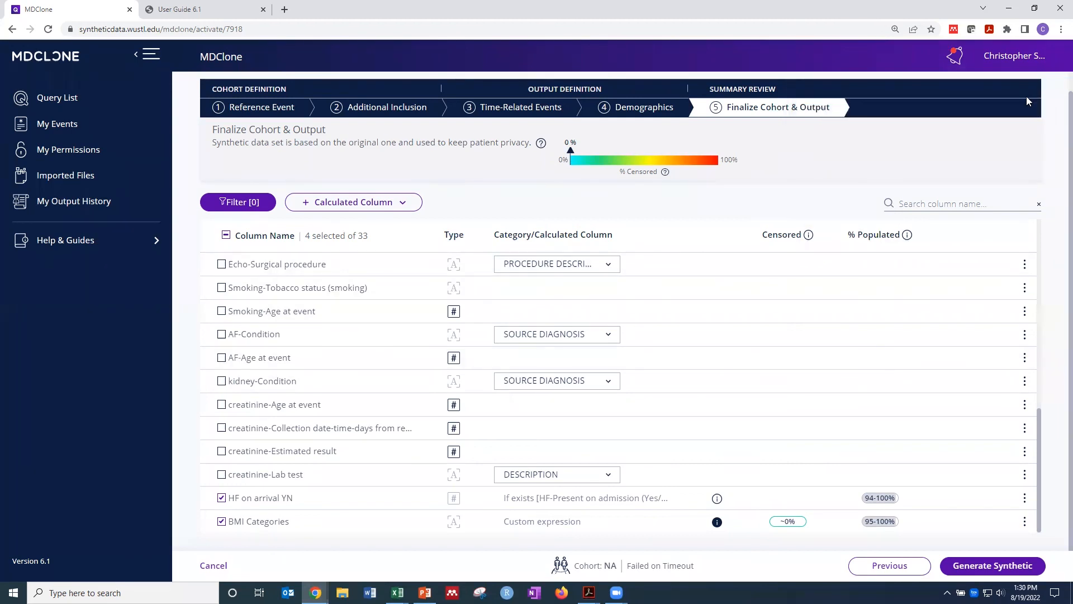